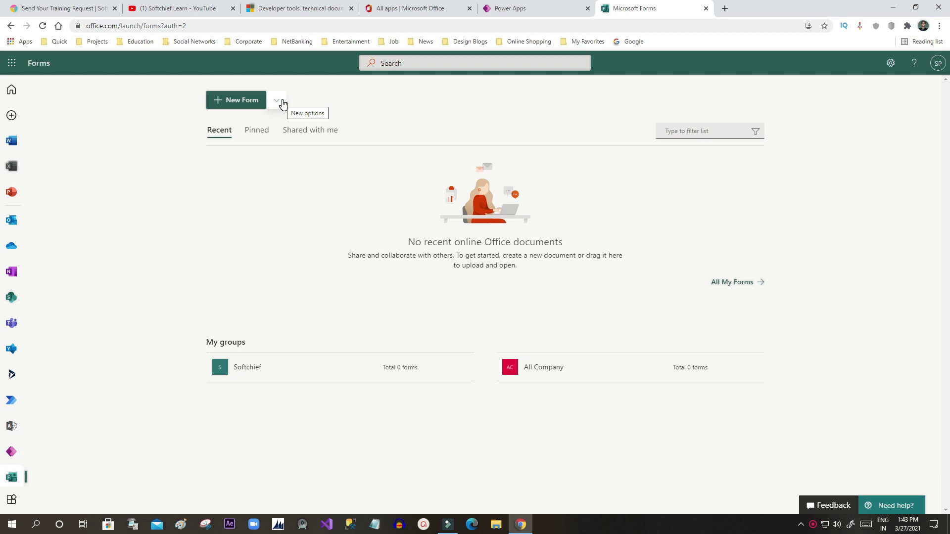
Step: Reveal the New Quiz option under New Form, then switch to the 'Send Your Training Request' tab
click(277, 100)
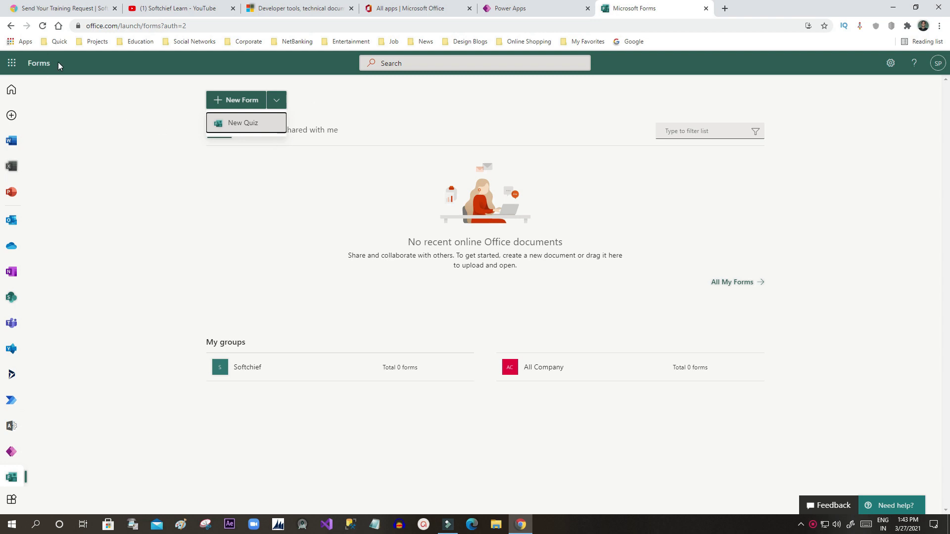
click(183, 8)
Step: Browse the top of the embedded training request form and focus the Your name box
click(74, 9)
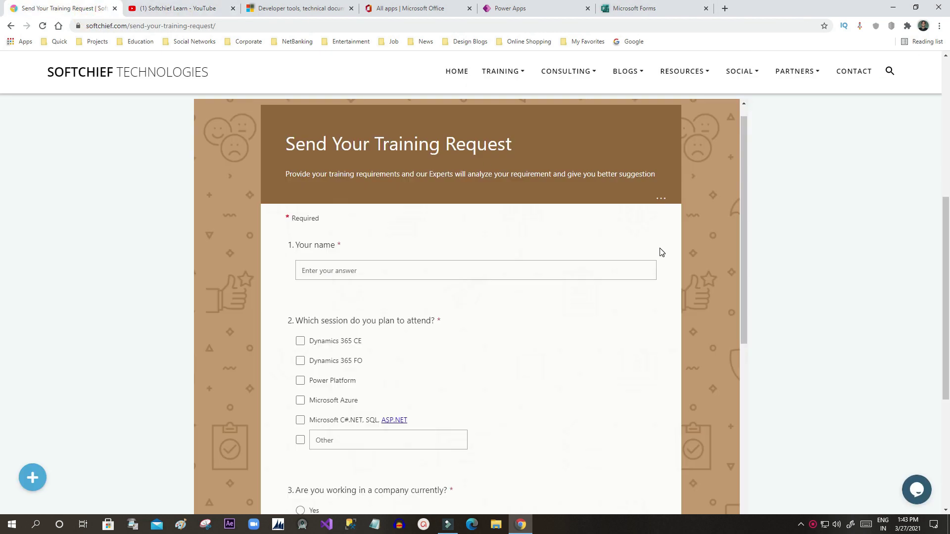
scroll(350, 198, down, 2)
scroll(317, 142, up, 2)
drag(303, 143, 515, 141)
scroll(420, 201, down, 2)
drag(300, 145, 336, 146)
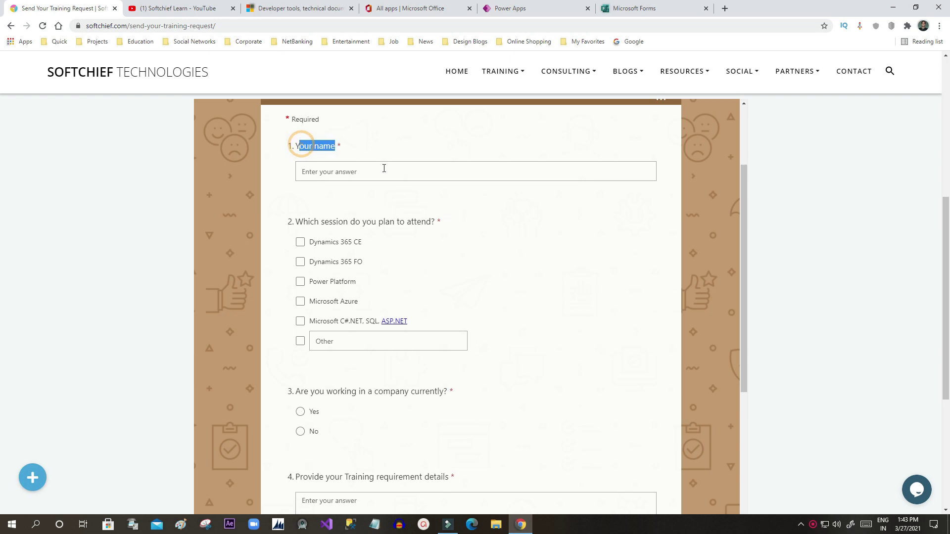
click(346, 172)
click(424, 187)
Step: Scroll to the bottom of the embedded form and try submitting it
scroll(426, 190, down, 1)
scroll(426, 191, down, 2)
scroll(333, 198, down, 3)
scroll(363, 299, down, 2)
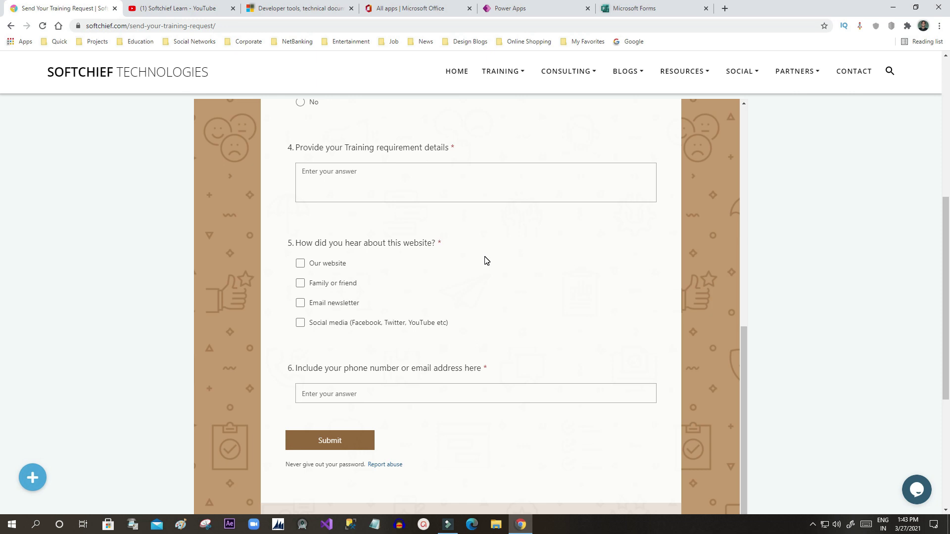
scroll(485, 260, down, 3)
click(316, 296)
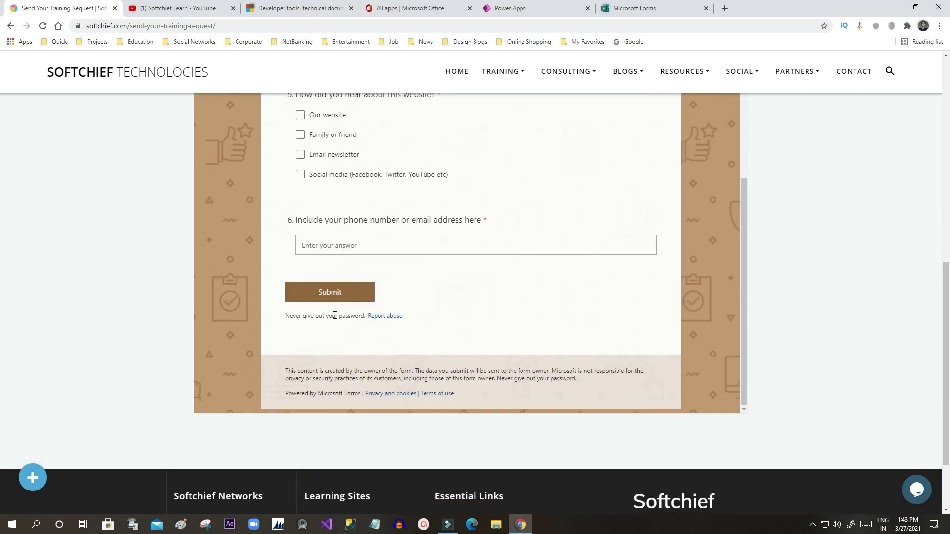
Step: Return to the Microsoft Forms home page tab
scroll(460, 168, up, 3)
scroll(681, 215, up, 8)
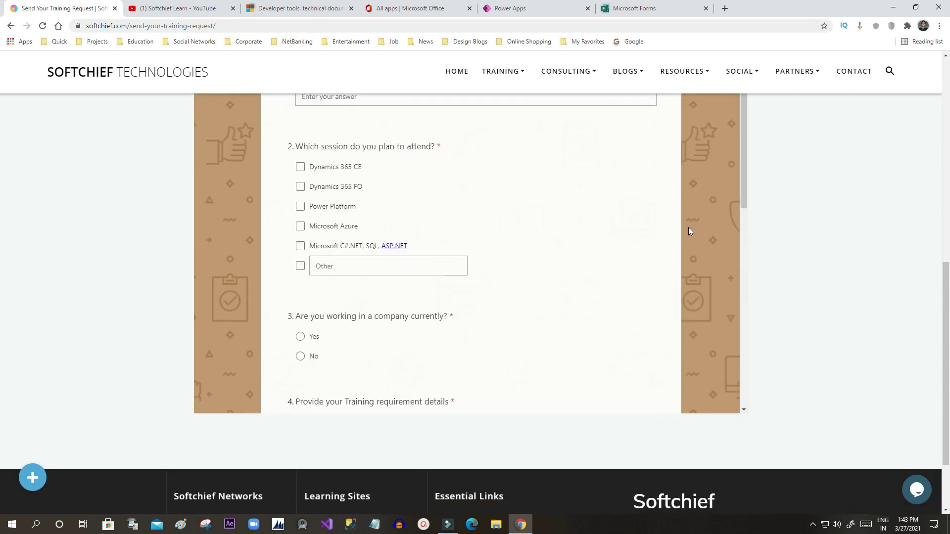
click(653, 7)
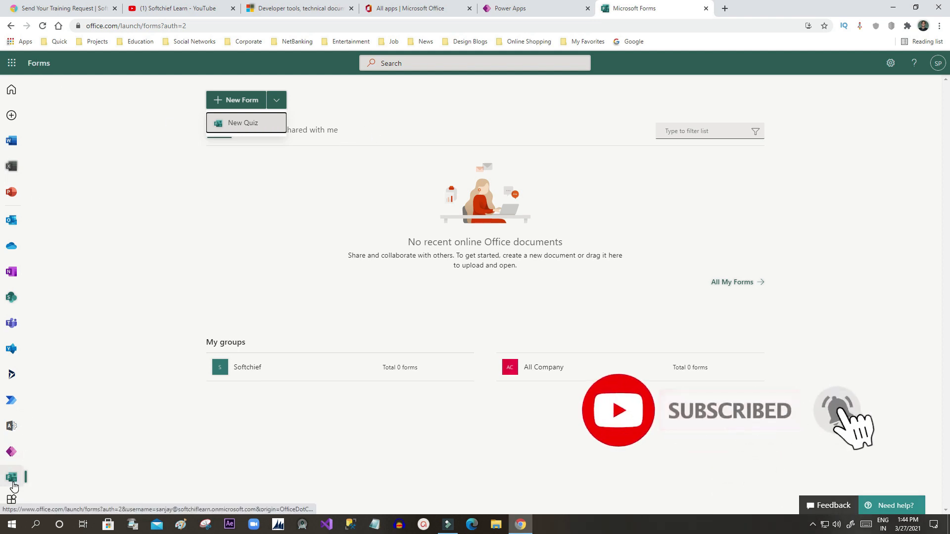
Step: Reopen Forms from the Office 365 app list so the Webinar Registration Form appears under Recent
click(12, 498)
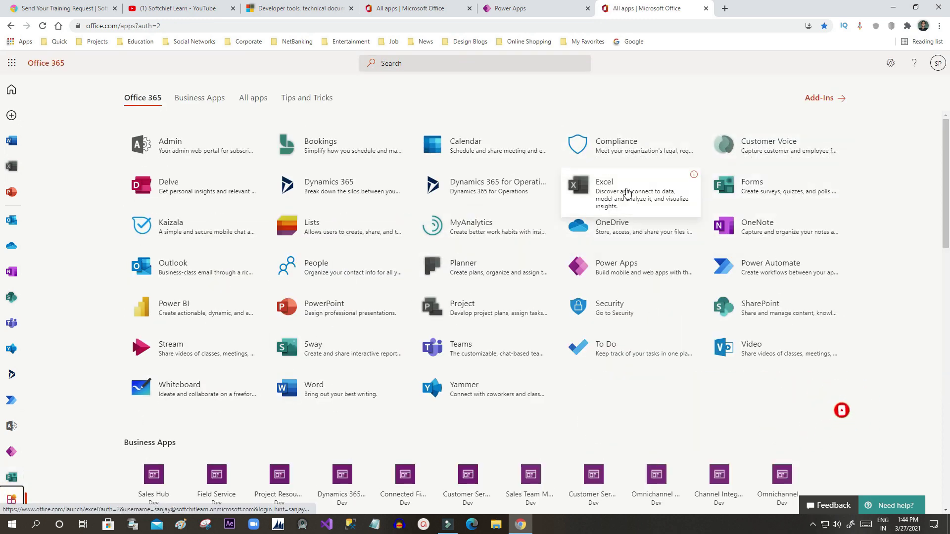
click(747, 194)
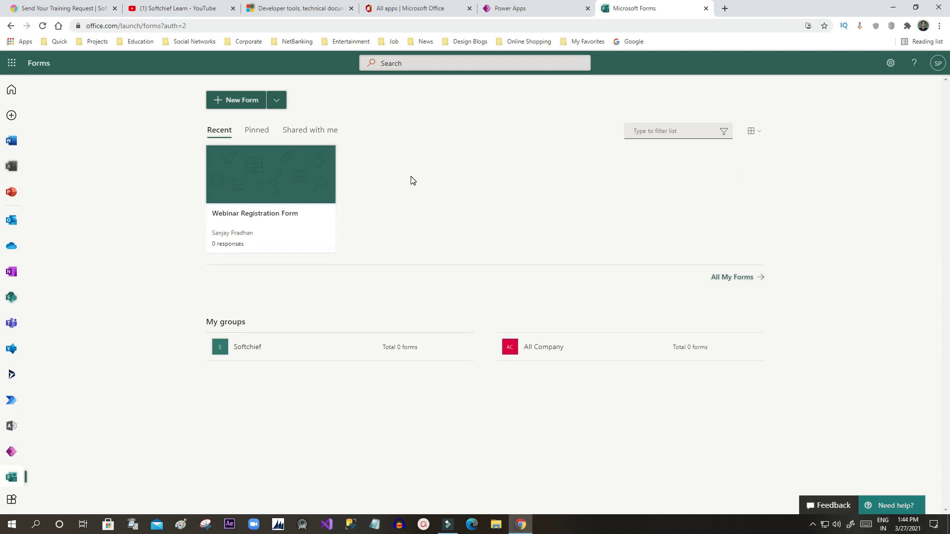
click(412, 145)
Step: Check the New Quiz option under New Form, then switch to the Office 365 all-apps tab
click(280, 105)
click(277, 102)
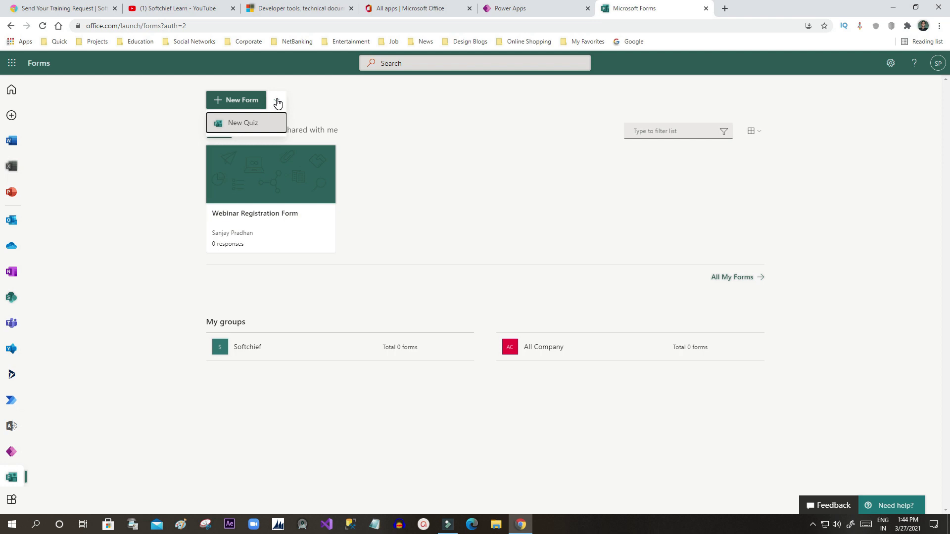
click(416, 167)
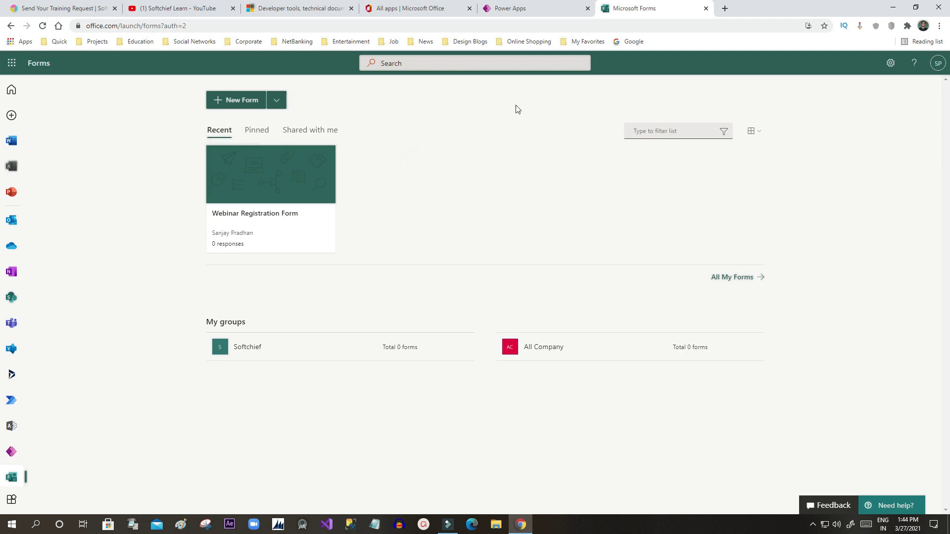
click(395, 8)
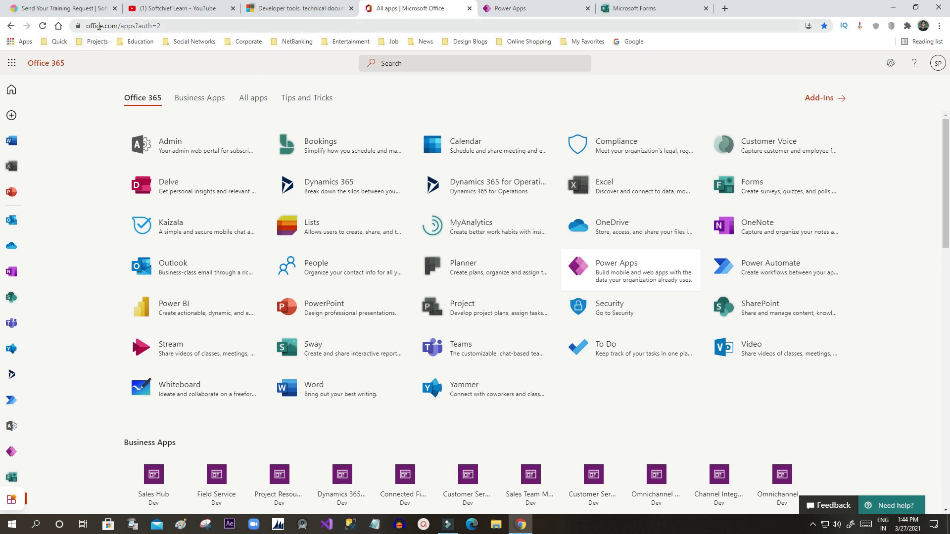
Step: Launch Microsoft Forms from the Office 365 apps list and close the rightmost duplicate Forms tab
click(151, 26)
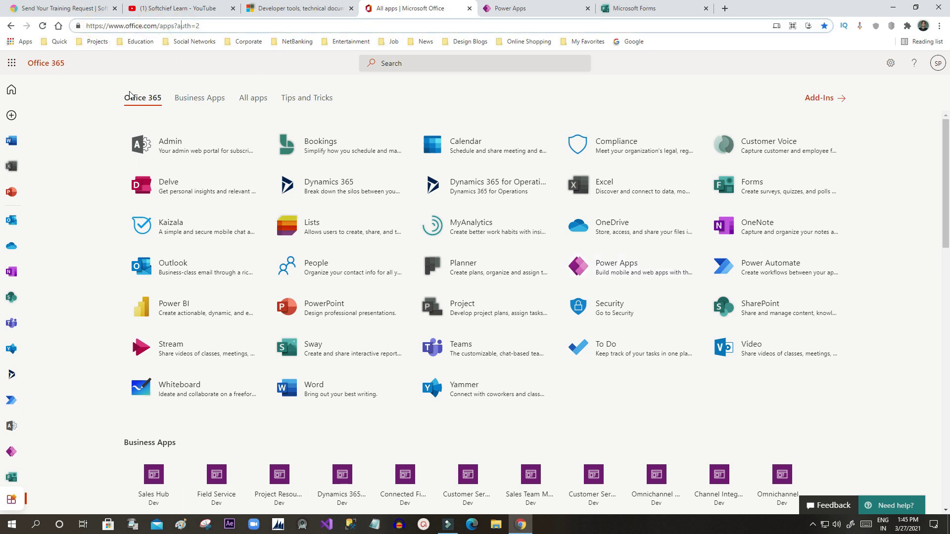
click(86, 157)
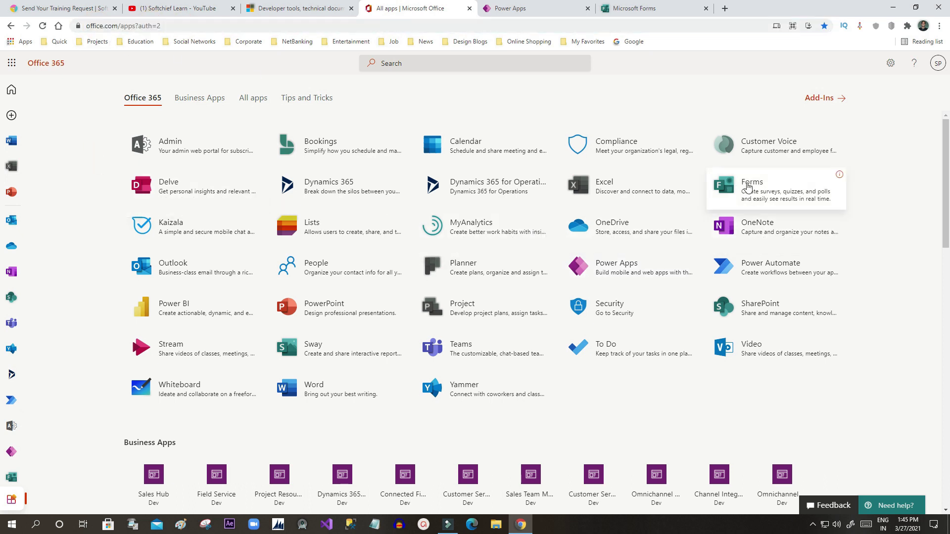
drag(856, 187, 787, 187)
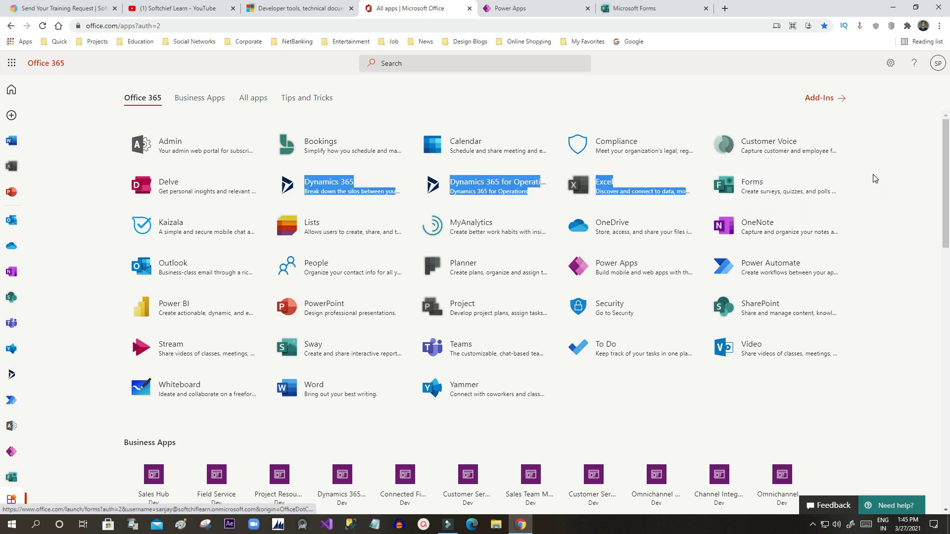
click(873, 179)
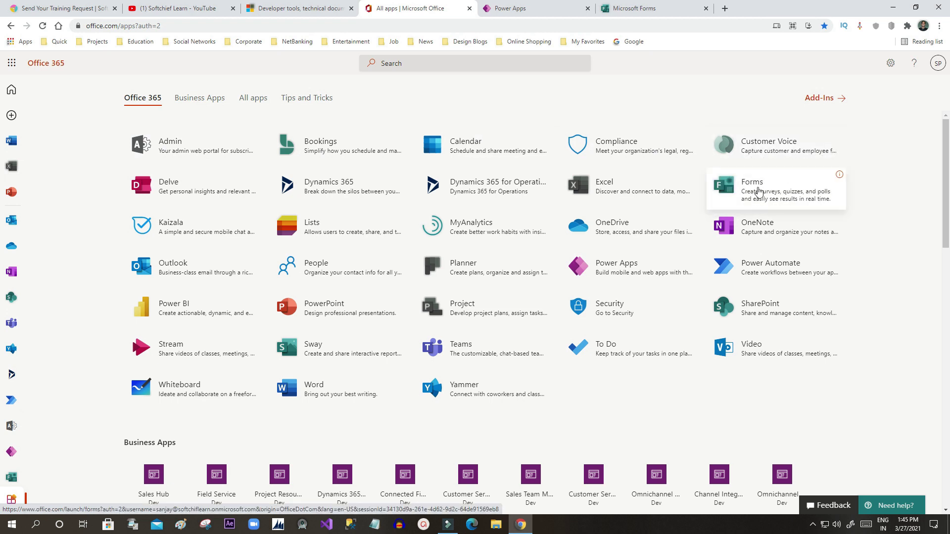
click(731, 188)
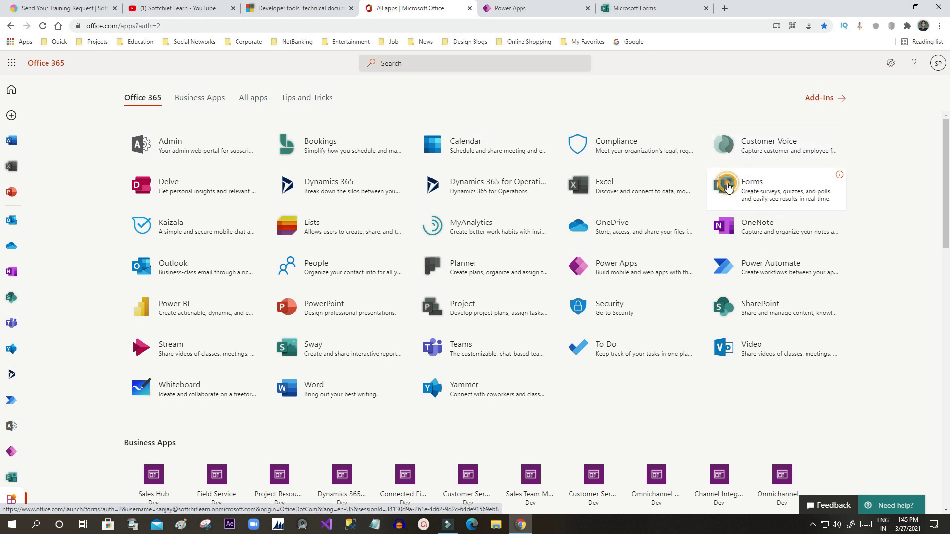
click(706, 8)
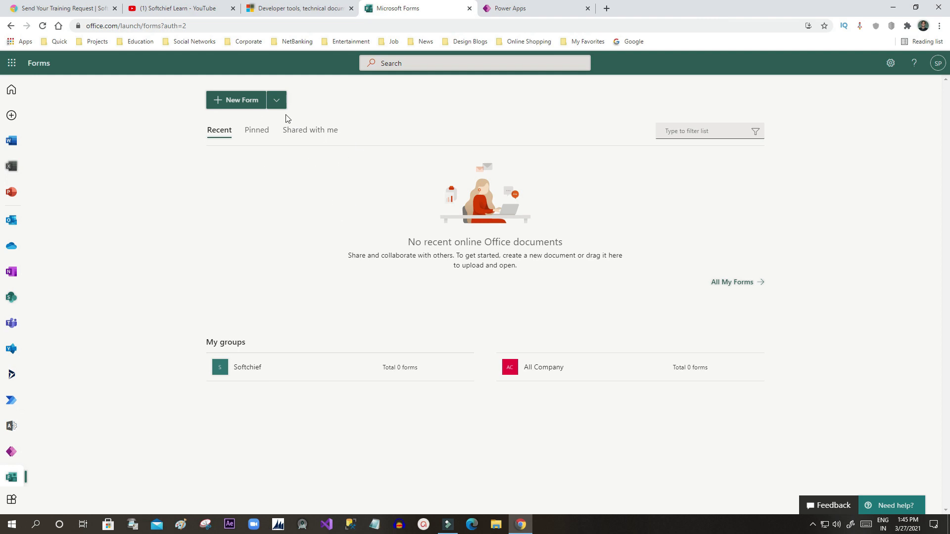
Step: Glance at the New Quiz option, then create a new blank Untitled form
click(277, 103)
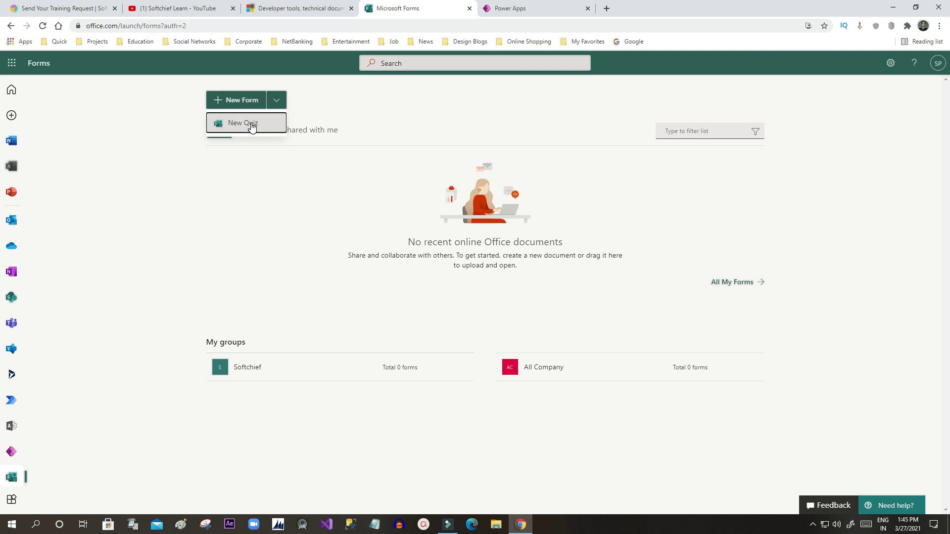
click(165, 152)
click(245, 101)
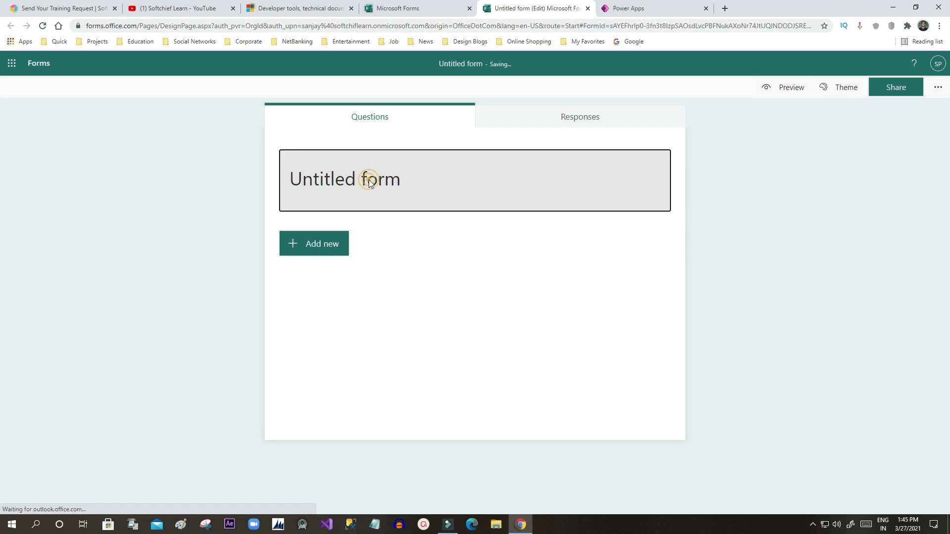
Step: Title the form 'Bootcamp Registration Form'
click(374, 184)
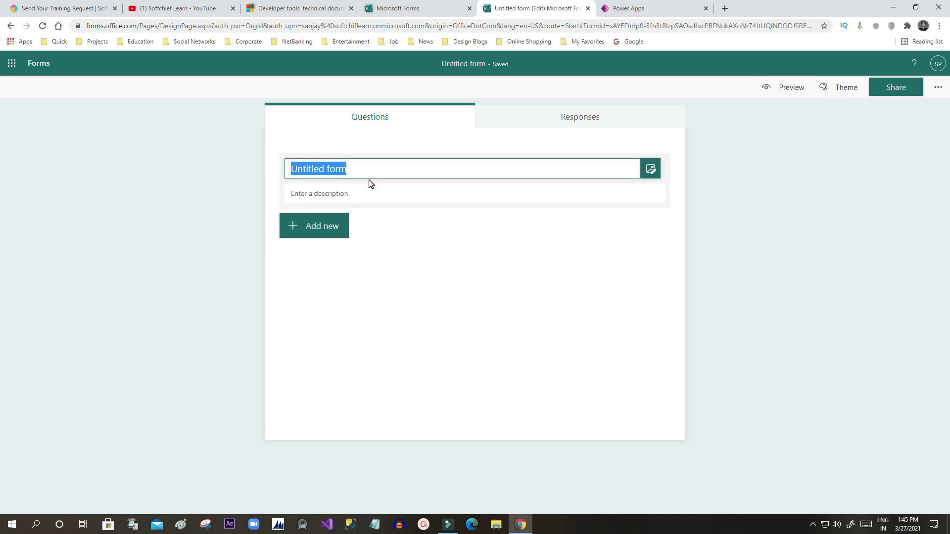
text(Webinar)
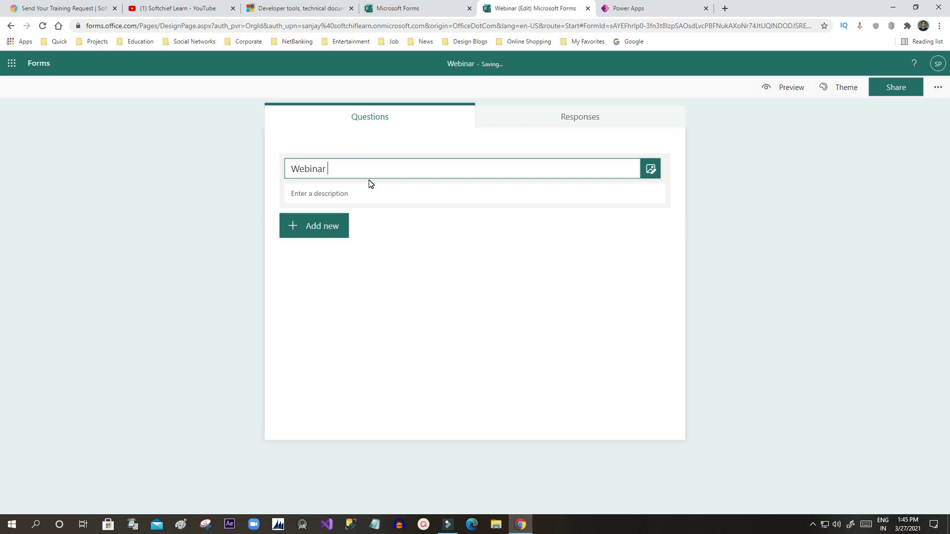
key(BackSpace)
key(BackSpace)
key(BackSpace)
key(BackSpace)
key(BackSpace)
key(BackSpace)
key(BackSpace)
key(BackSpace)
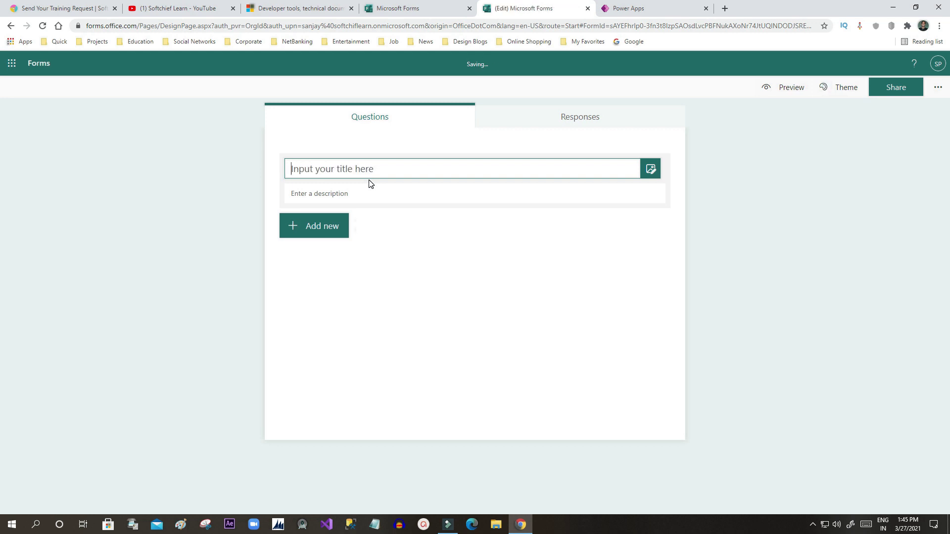
text(B)
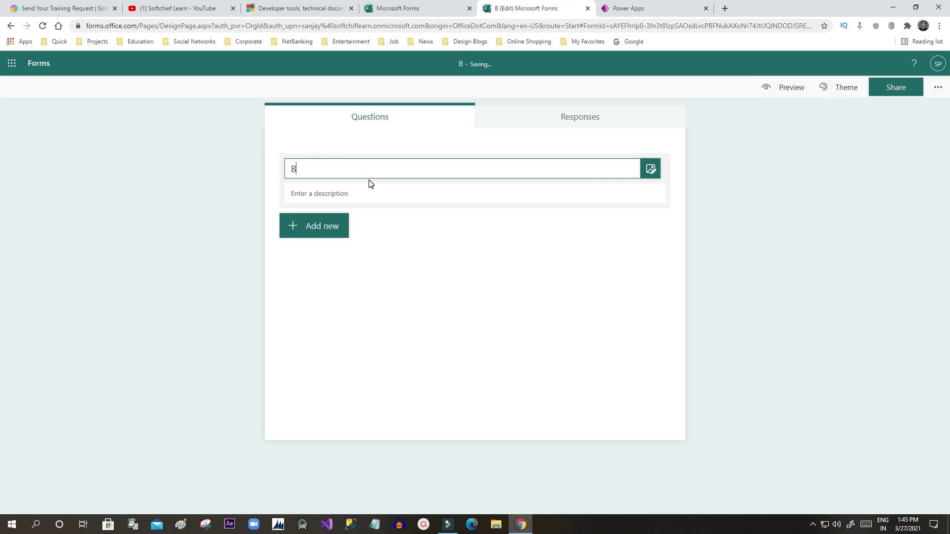
text(ootcamp )
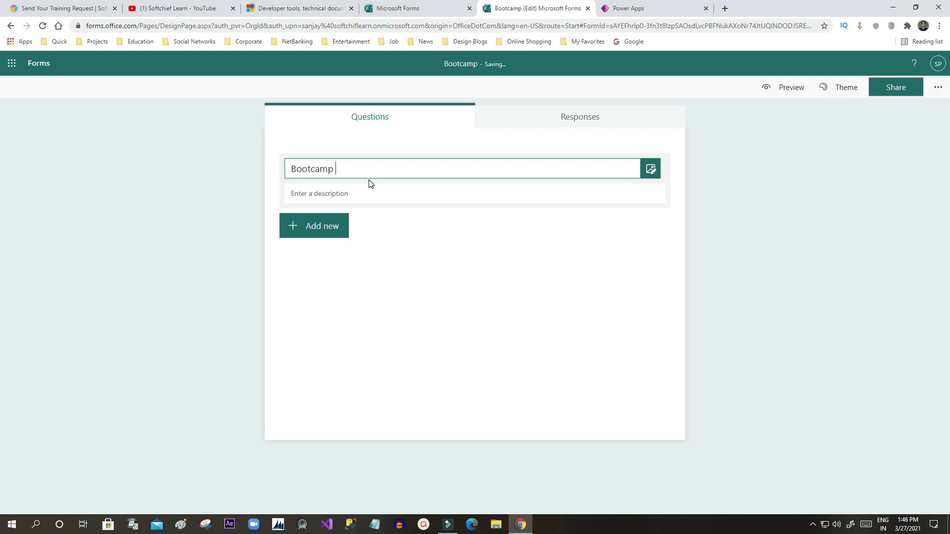
text(Regisr)
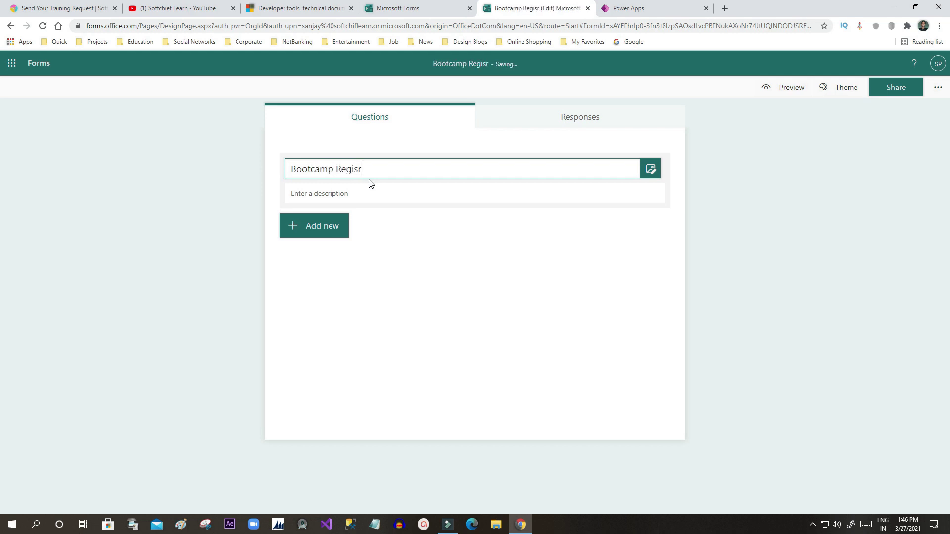
key(BackSpace)
text(trati)
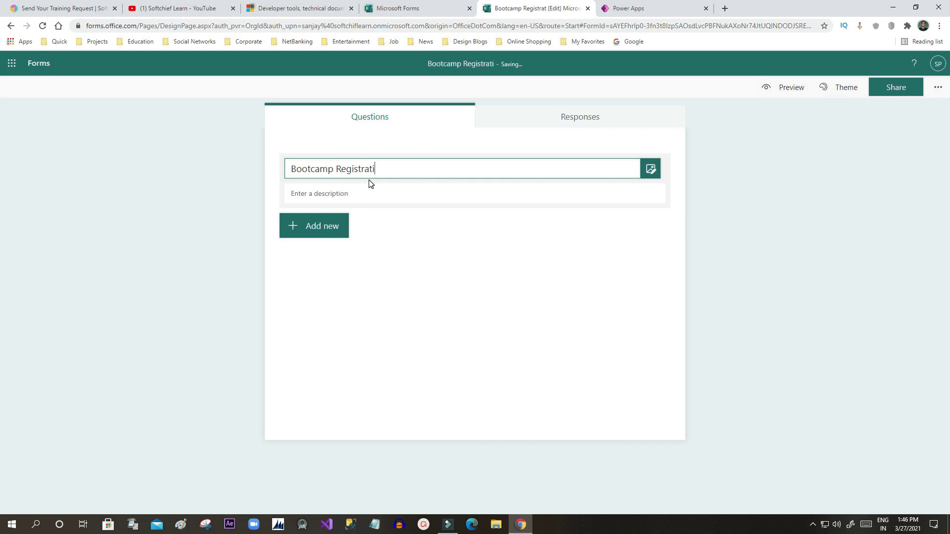
text(on Form)
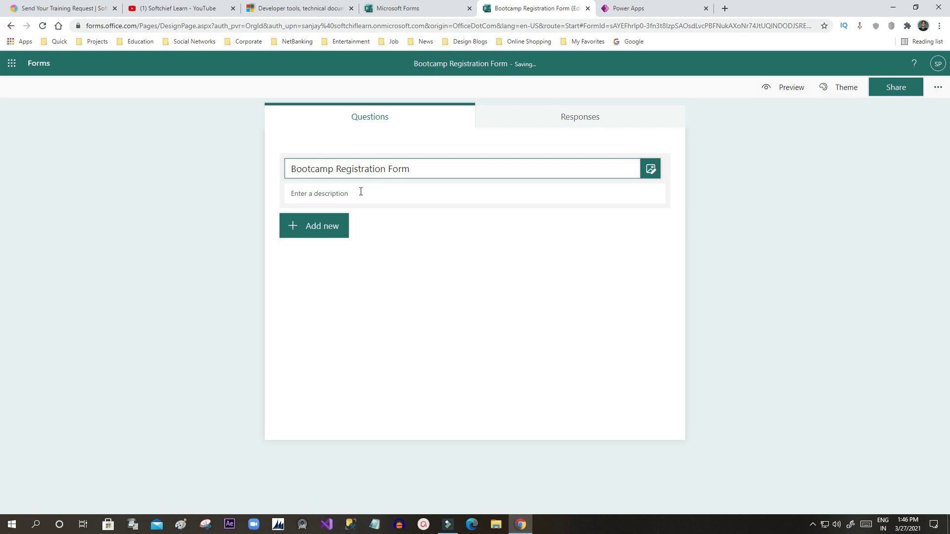
Step: Add the description 'Please submit your details to confirm your registration'
click(361, 192)
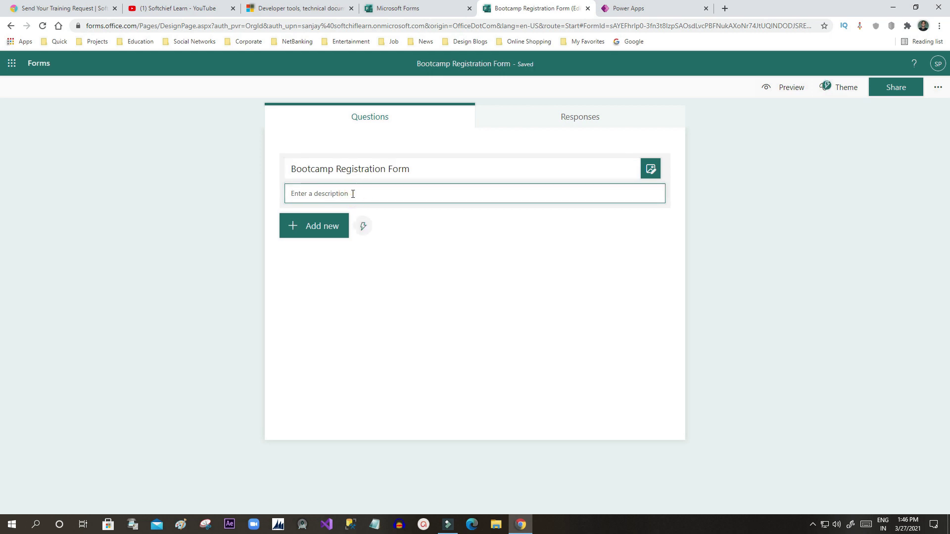
text(Pleaee s)
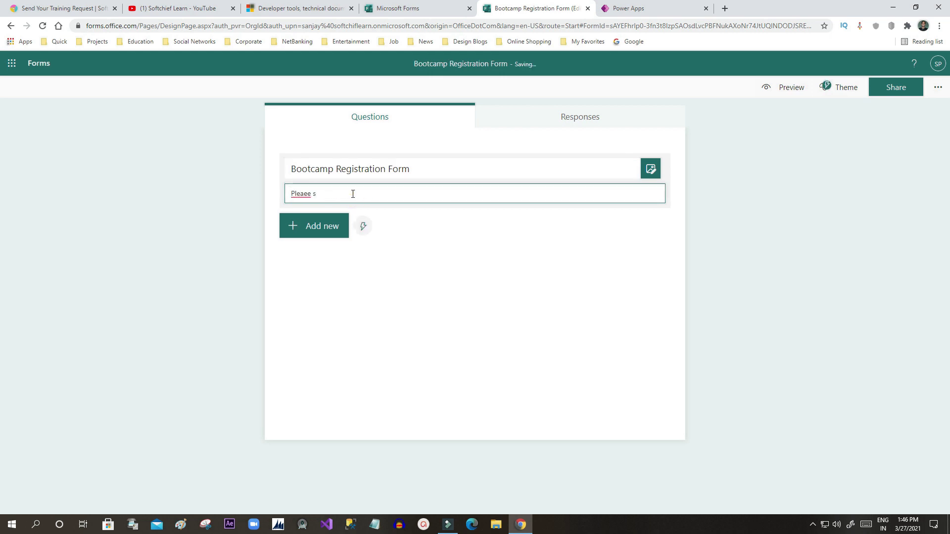
key(BackSpace)
key(BackSpace)
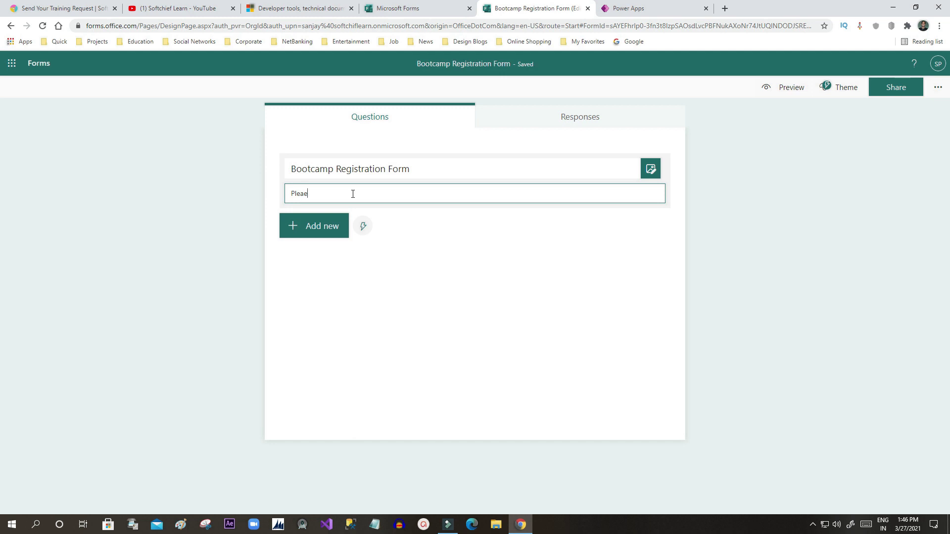
key(BackSpace)
key(BackSpace)
key(BackSpace)
text(ea)
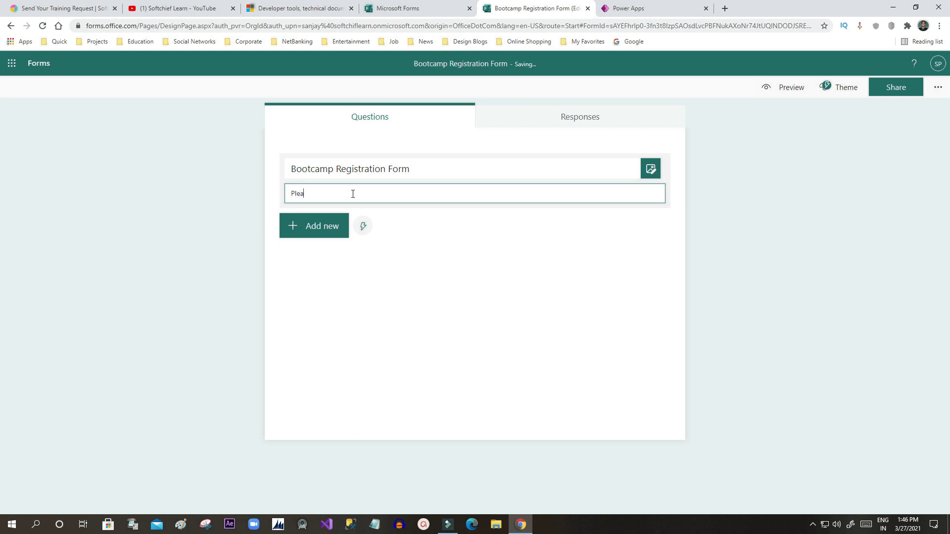
text(se submit your details to confirm your registration)
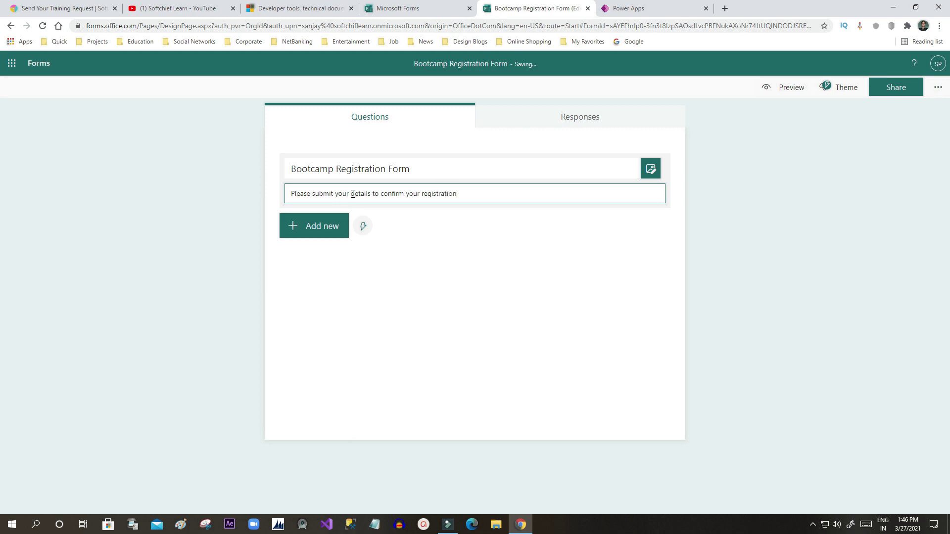
click(357, 286)
Step: Show the new-question types and browse the additional types list
click(319, 232)
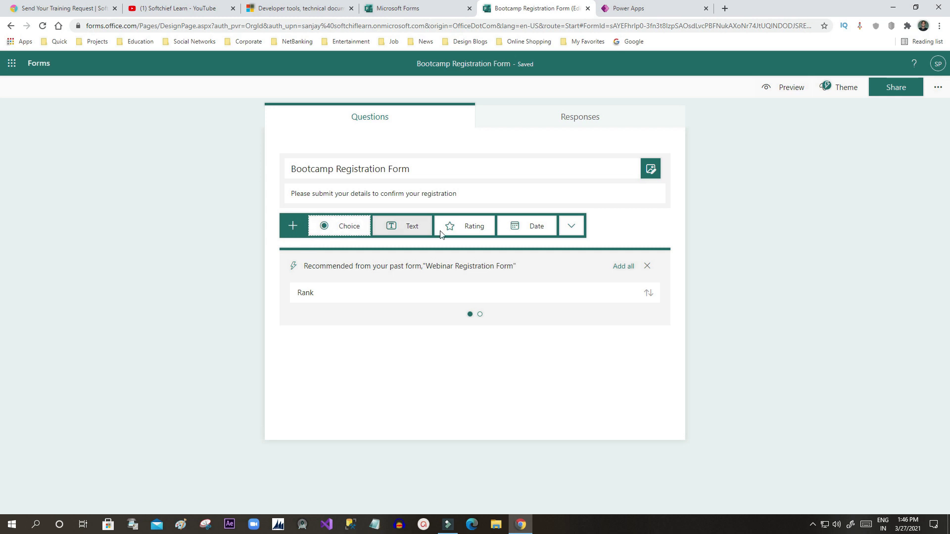
click(570, 227)
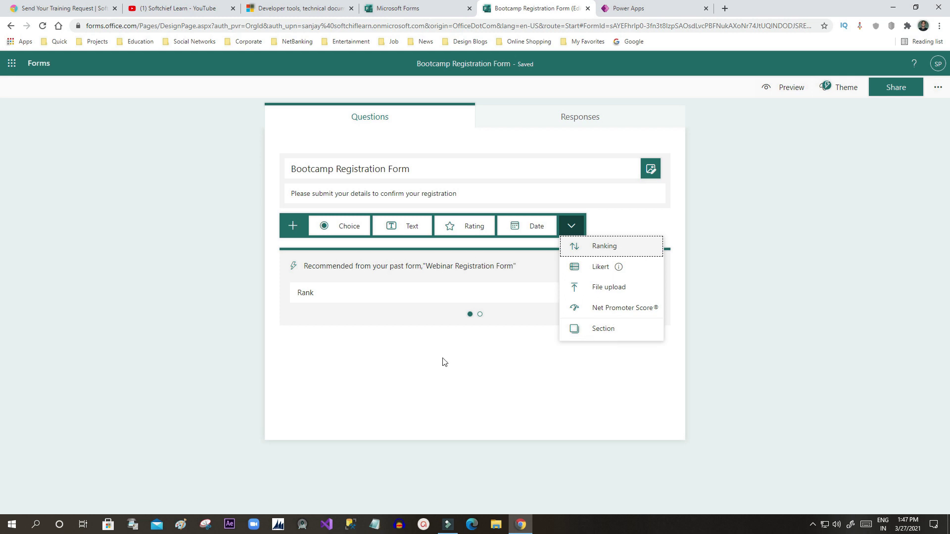
click(436, 345)
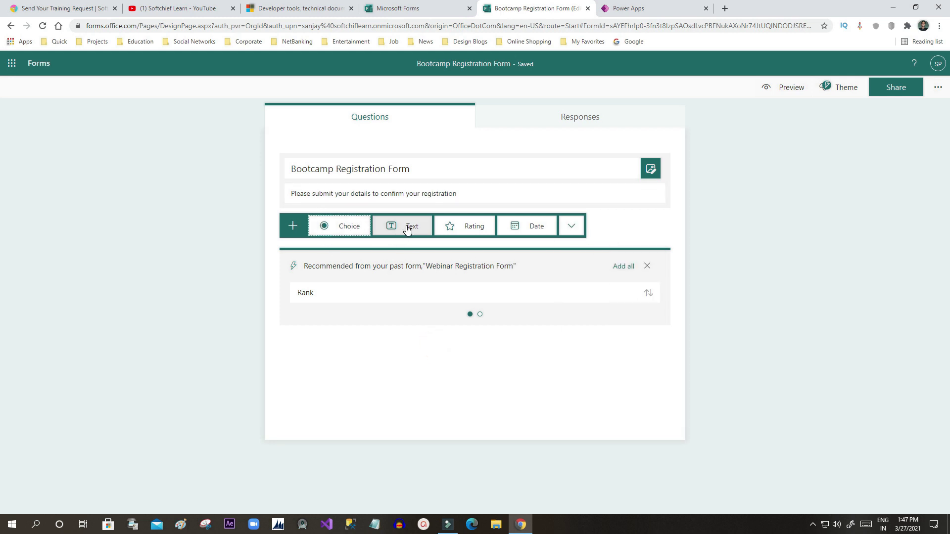
Step: Dismiss the recommended questions panel, reopen it, and dismiss it again
click(646, 265)
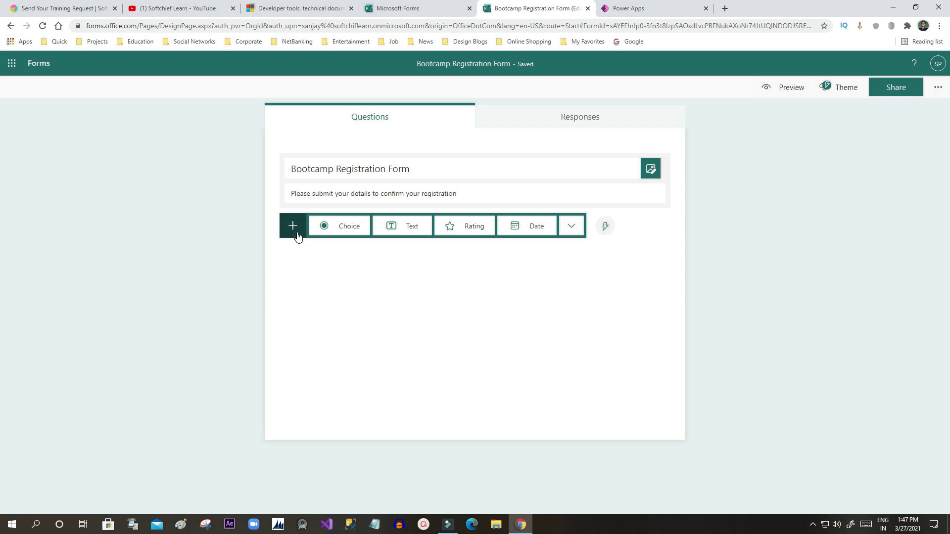
click(606, 227)
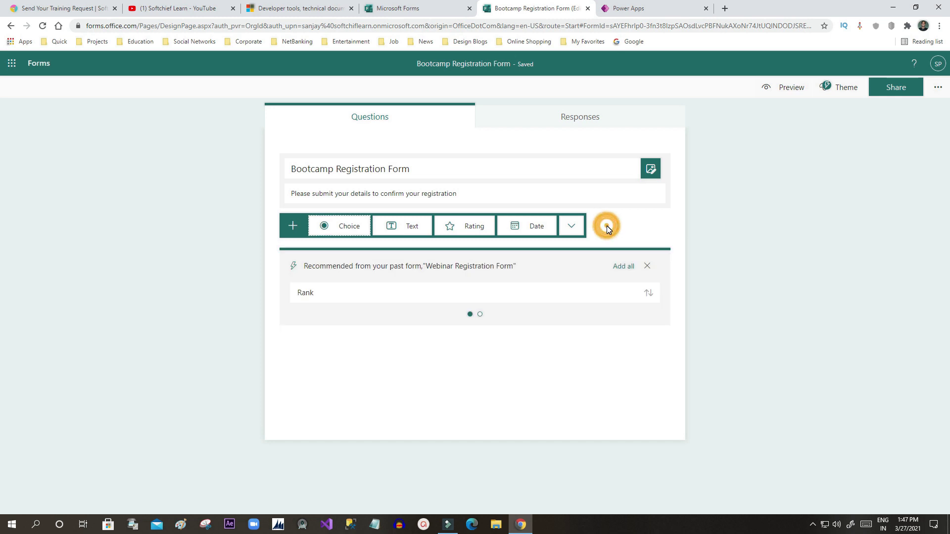
click(646, 266)
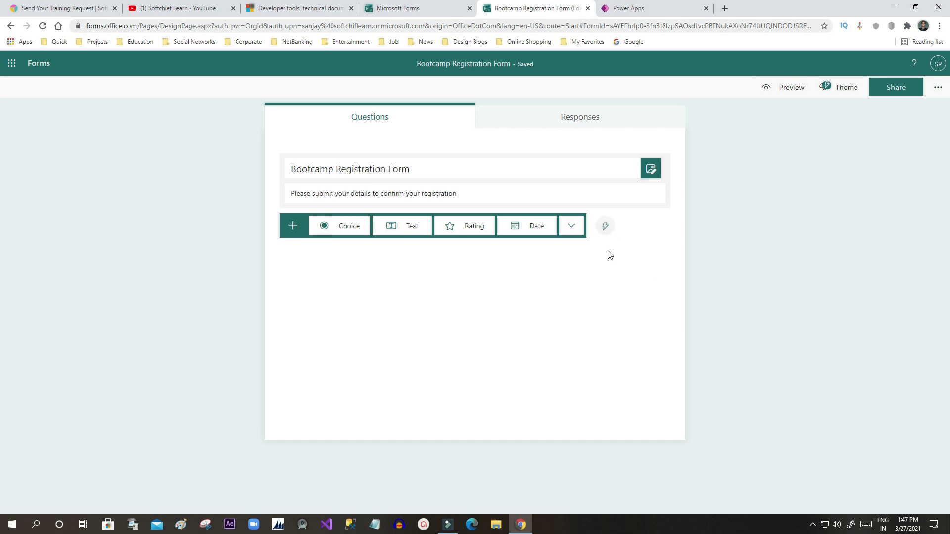
Step: Add a 'First Name' text question, kept as short answer, and make it required
click(393, 227)
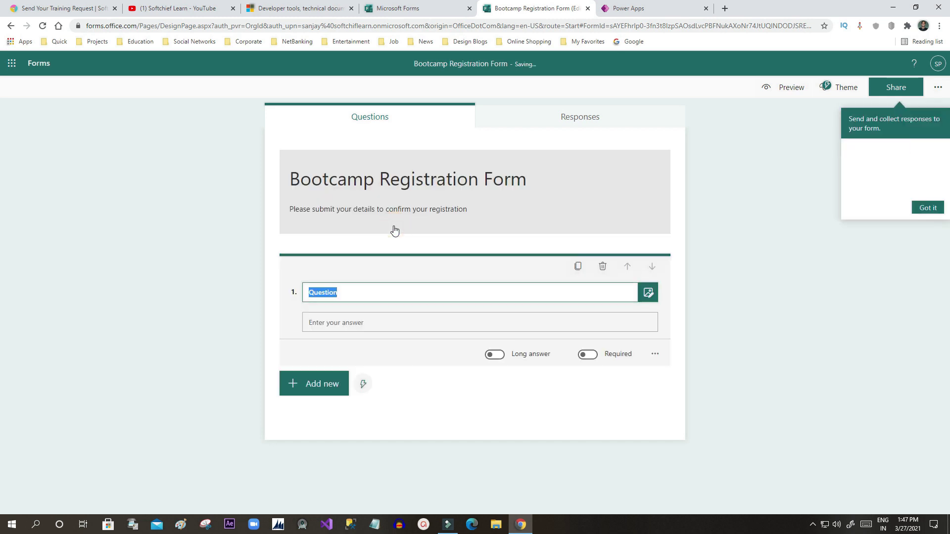
text(F)
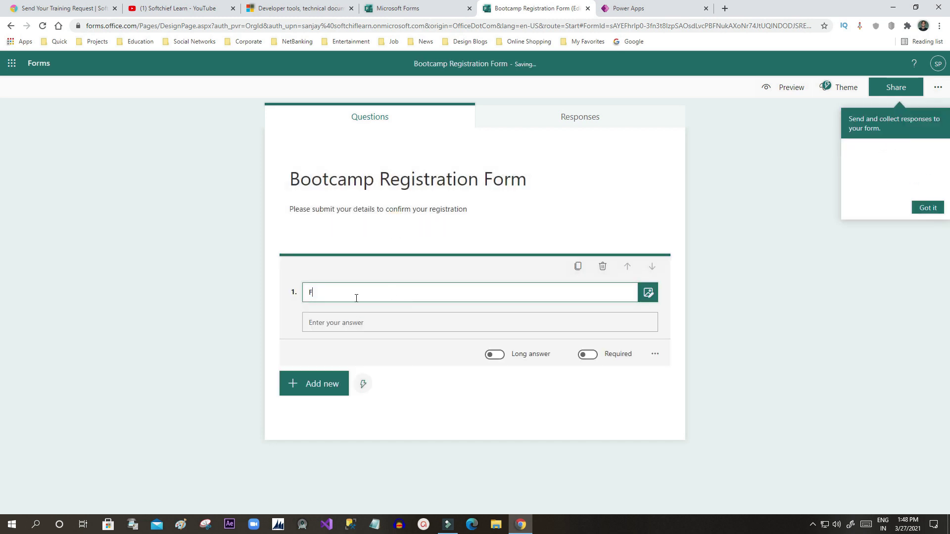
text(irst Name)
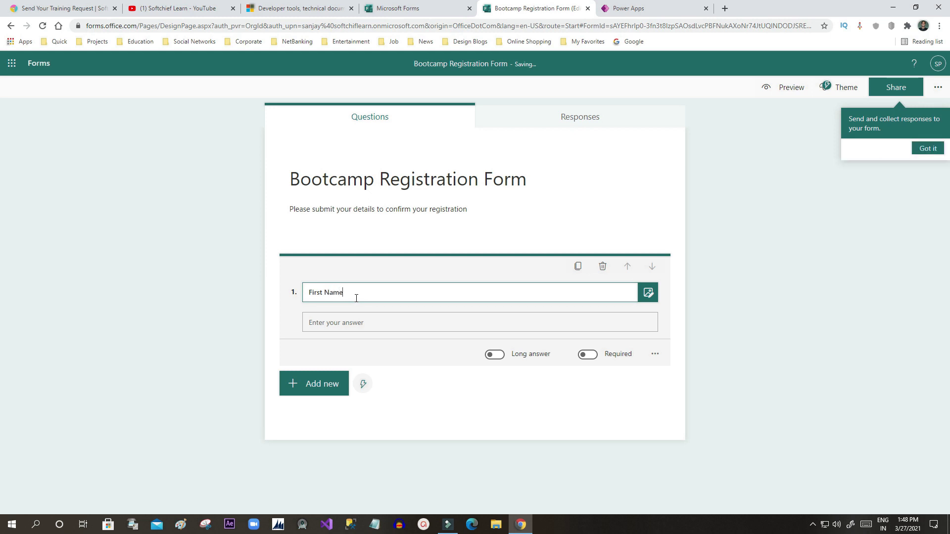
click(347, 321)
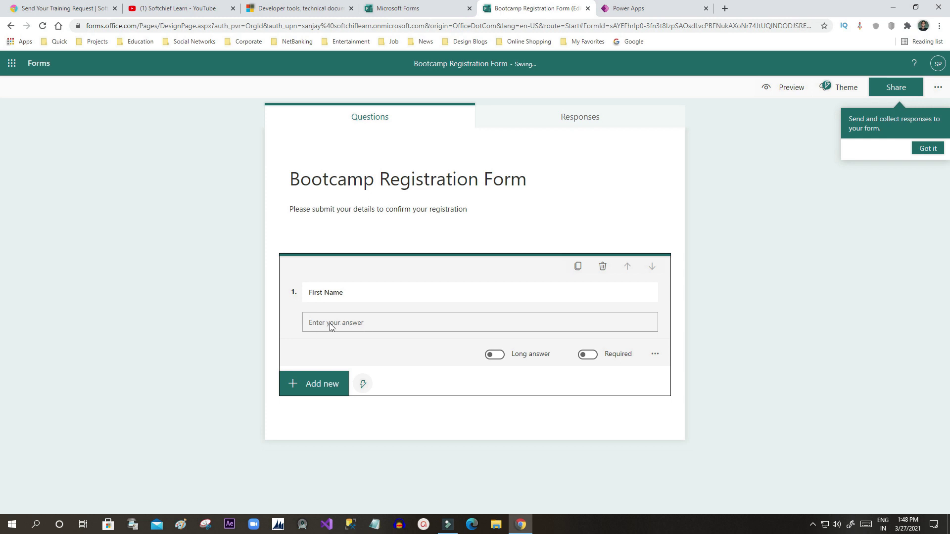
click(311, 292)
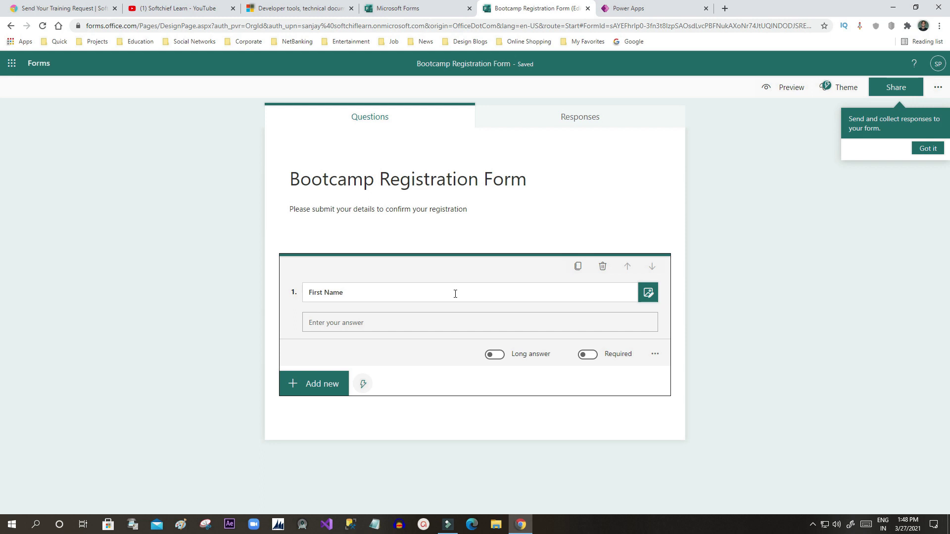
click(497, 355)
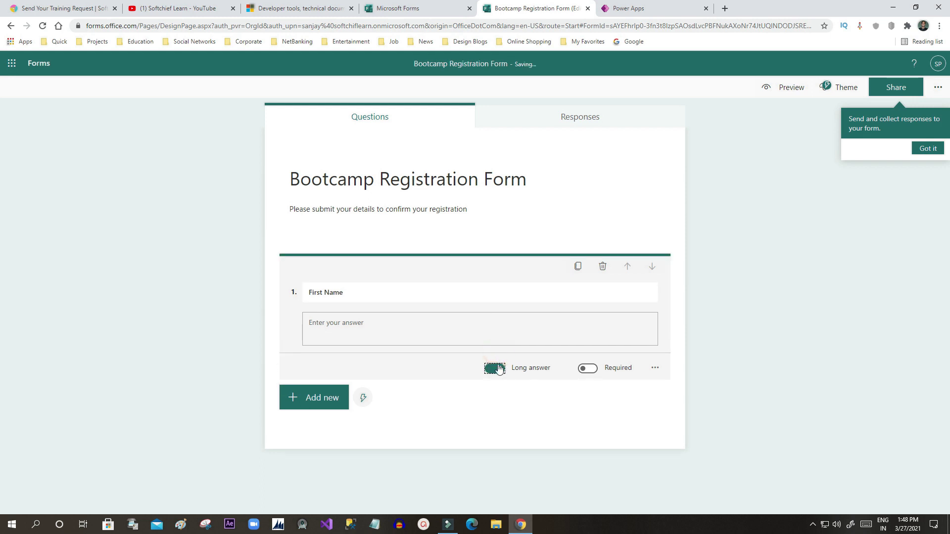
click(496, 368)
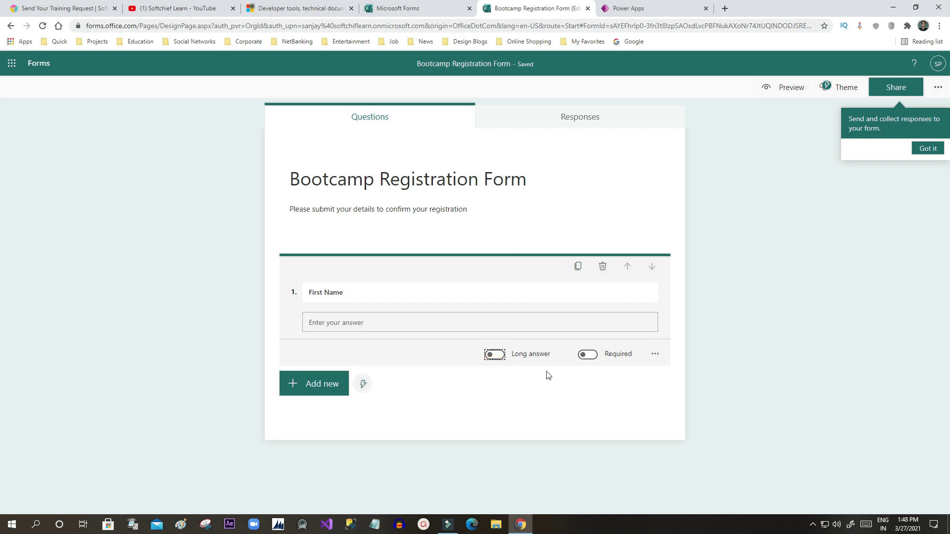
click(591, 357)
Step: Add a 'Gender' choice question with options Male and Female
click(307, 384)
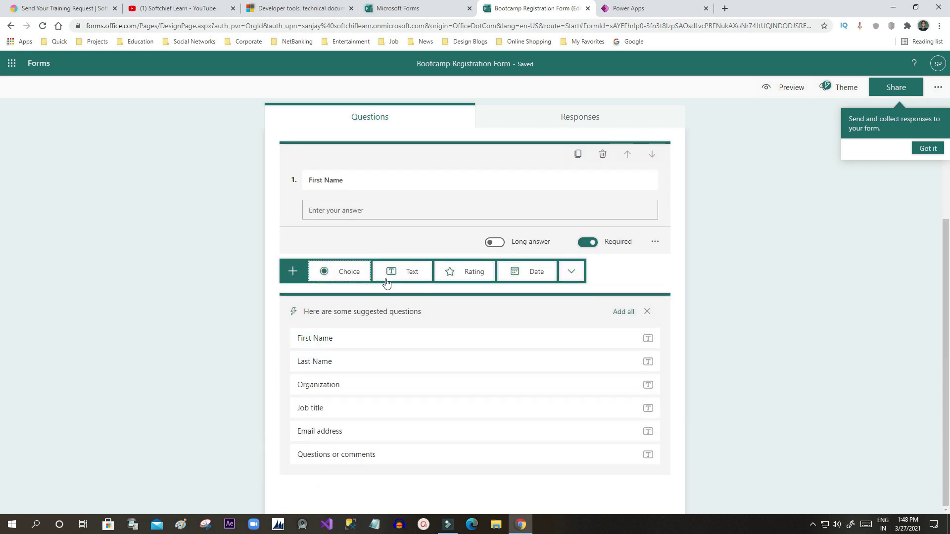
click(341, 276)
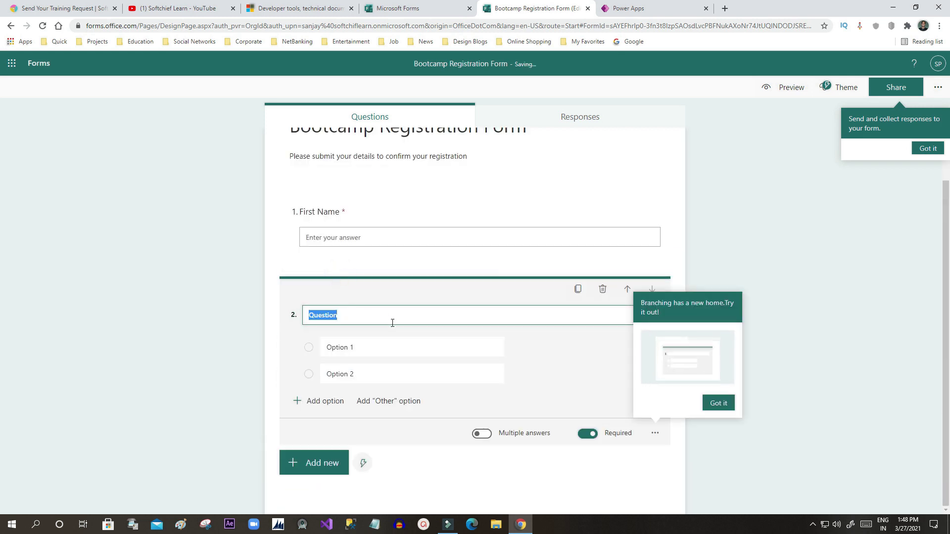
text(G)
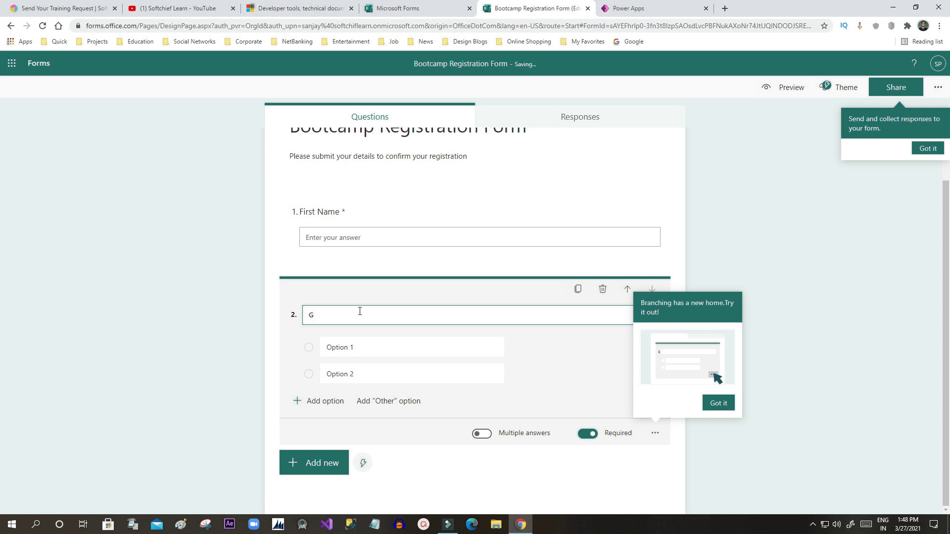
text(ender)
click(364, 371)
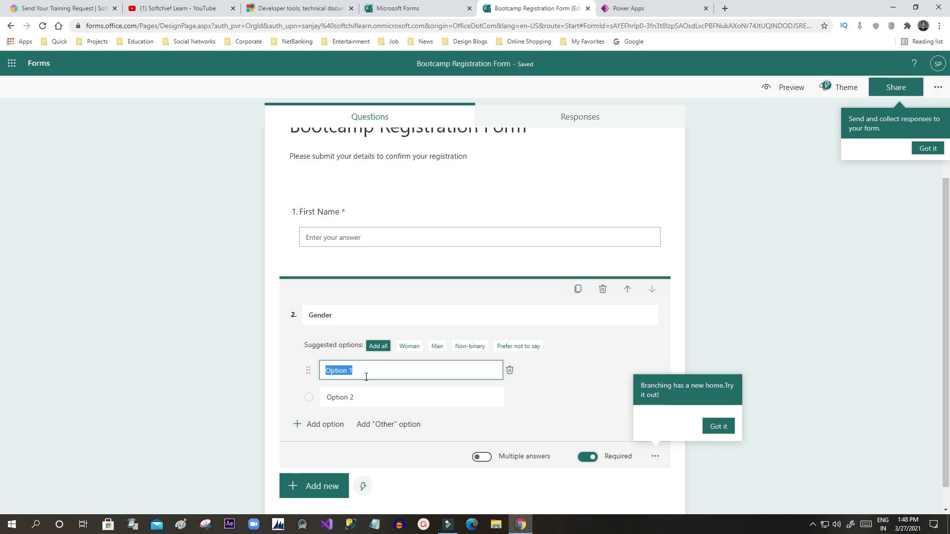
text(Males)
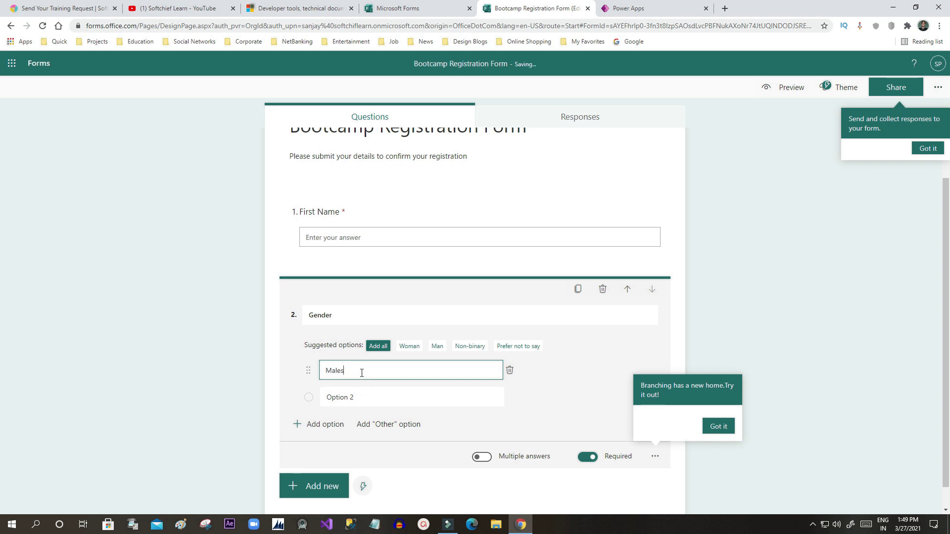
click(350, 397)
text(Female)
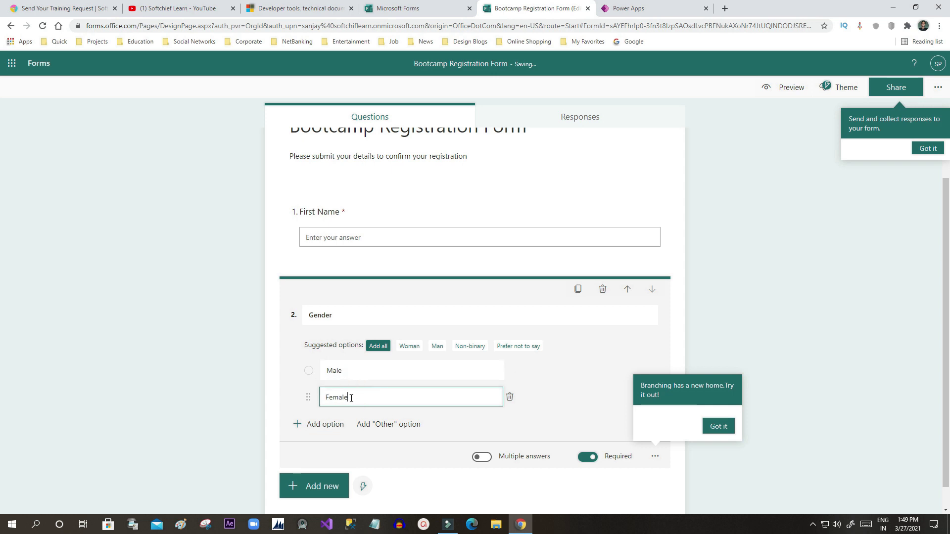
Step: Dismiss the branching tip and collapse the Gender question
scroll(351, 399, down, 1)
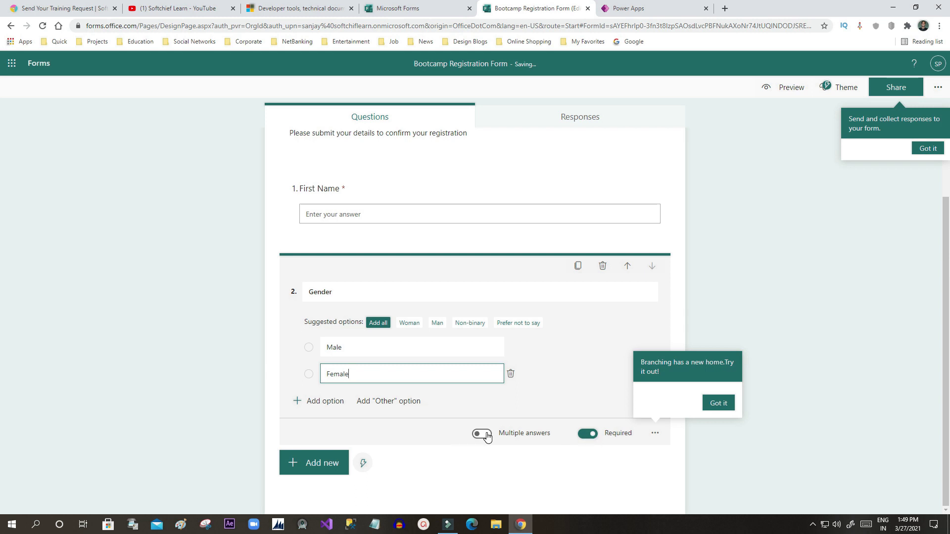
click(726, 401)
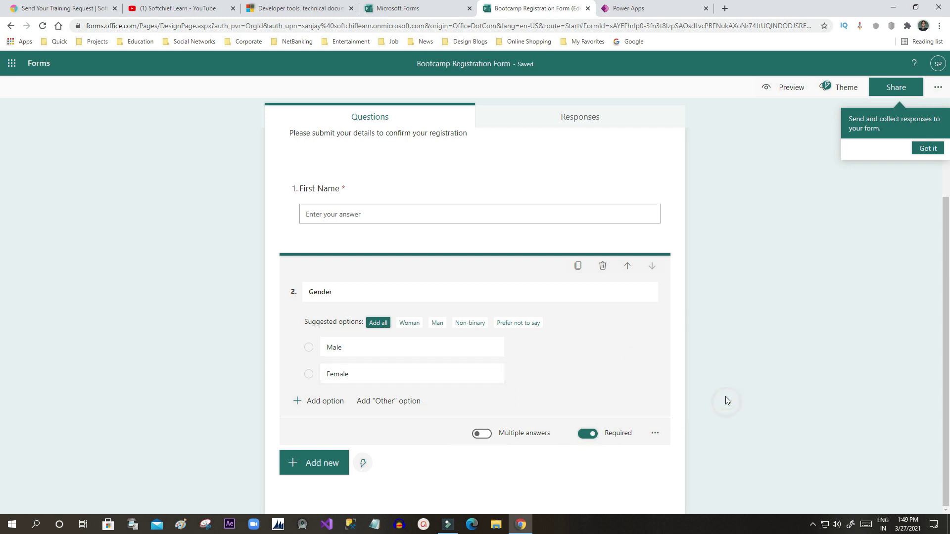
click(654, 433)
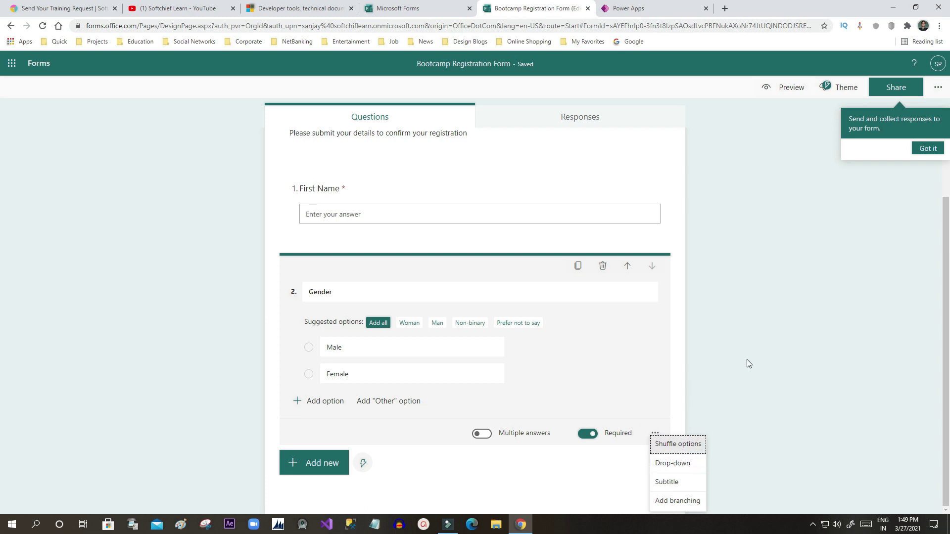
click(731, 355)
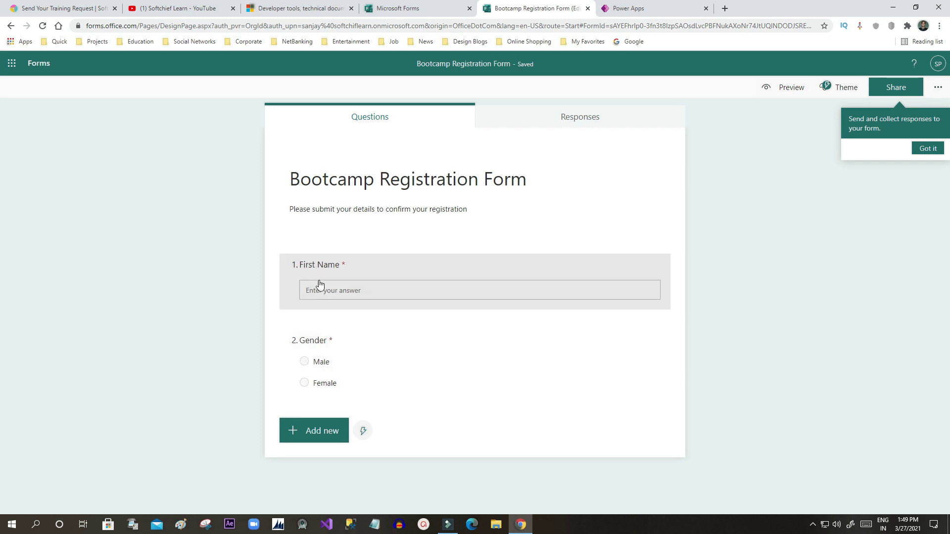
Step: Add a rating question titled 'Give your rating'
click(327, 431)
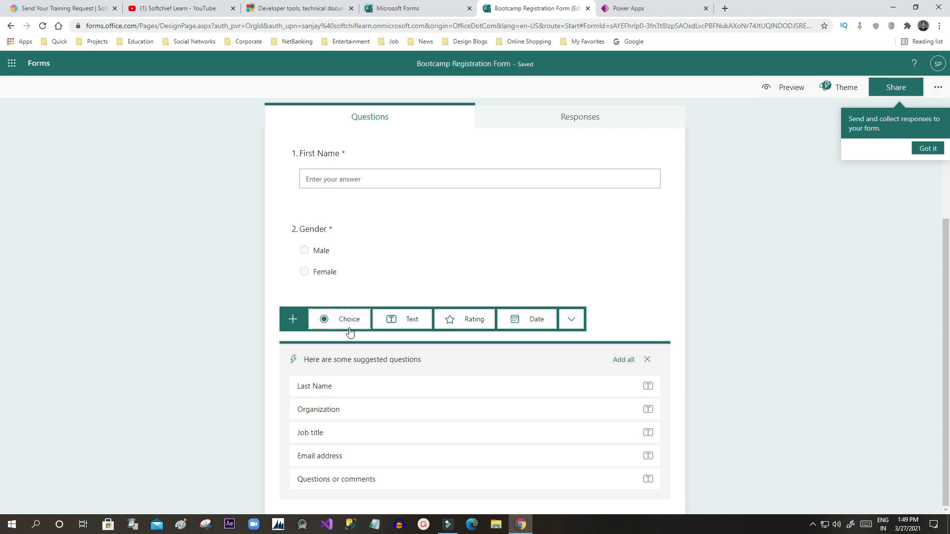
click(465, 324)
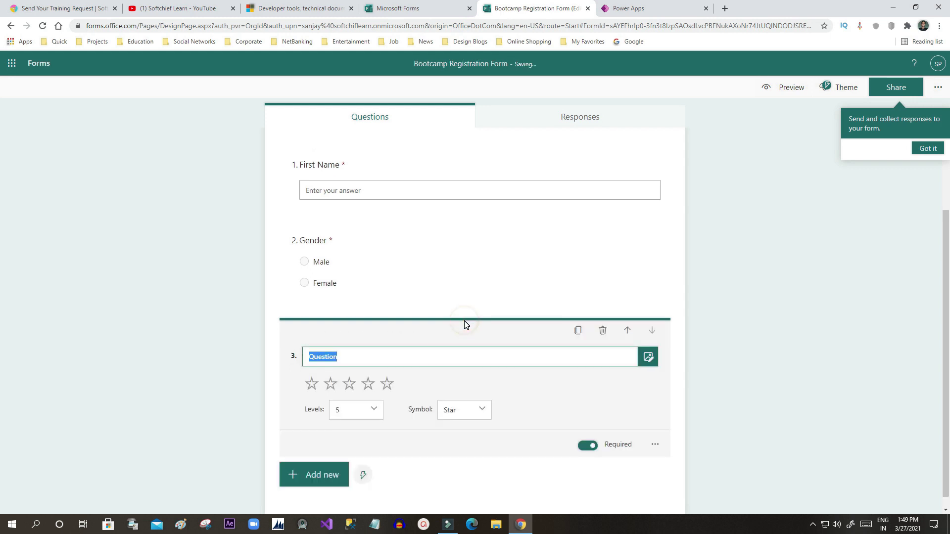
text(Re)
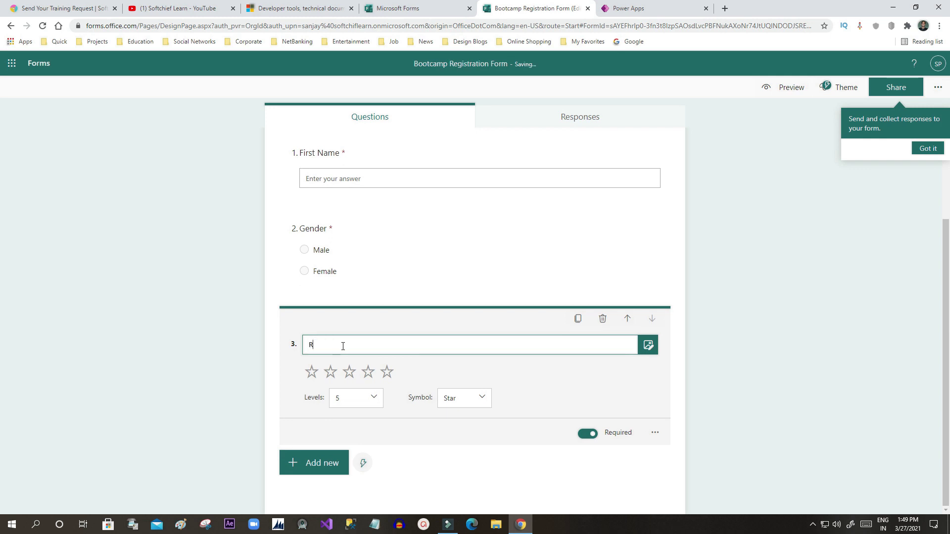
key(BackSpace)
key(BackSpace)
text(Give yo)
key(BackSpace)
text(our rat)
Step: Try other rating levels and symbols, settling on 5 levels with Star symbols
click(369, 395)
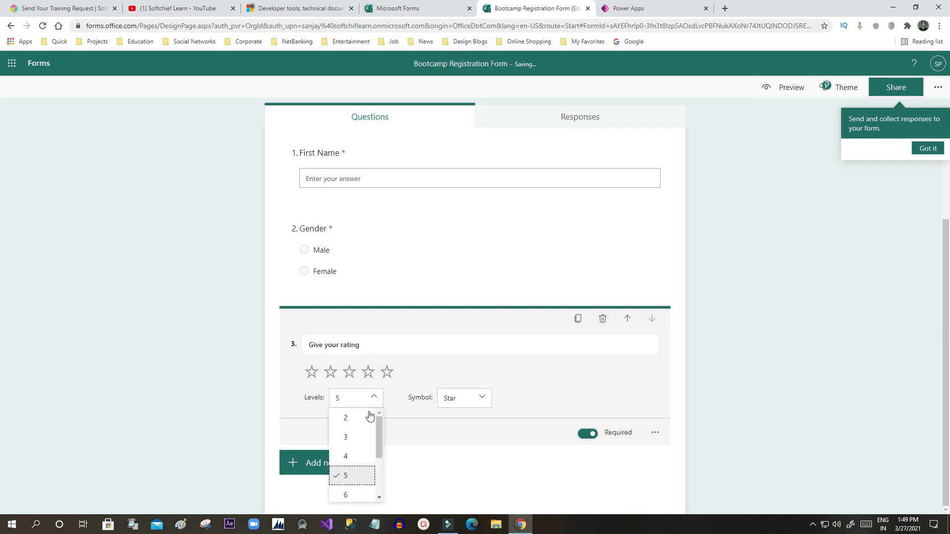
click(356, 420)
click(367, 401)
click(349, 456)
click(364, 397)
click(354, 477)
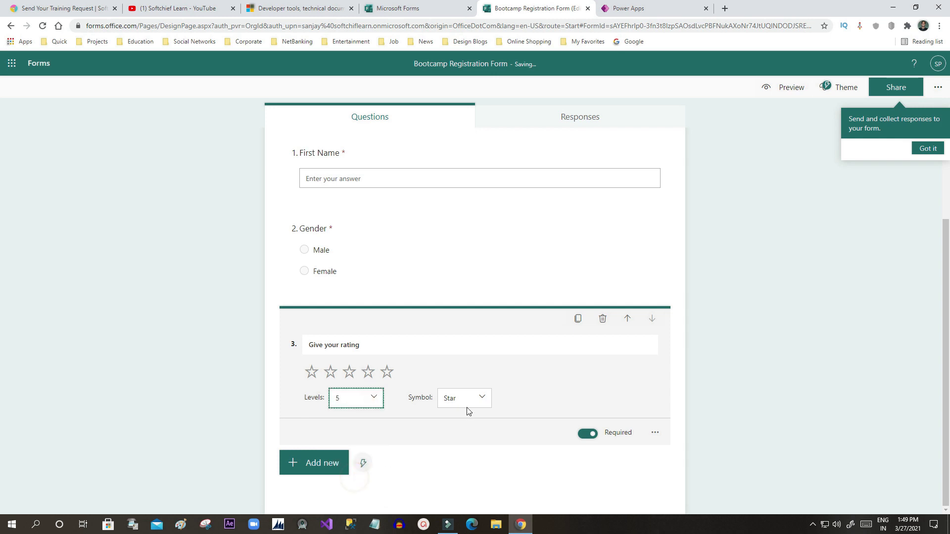
click(475, 402)
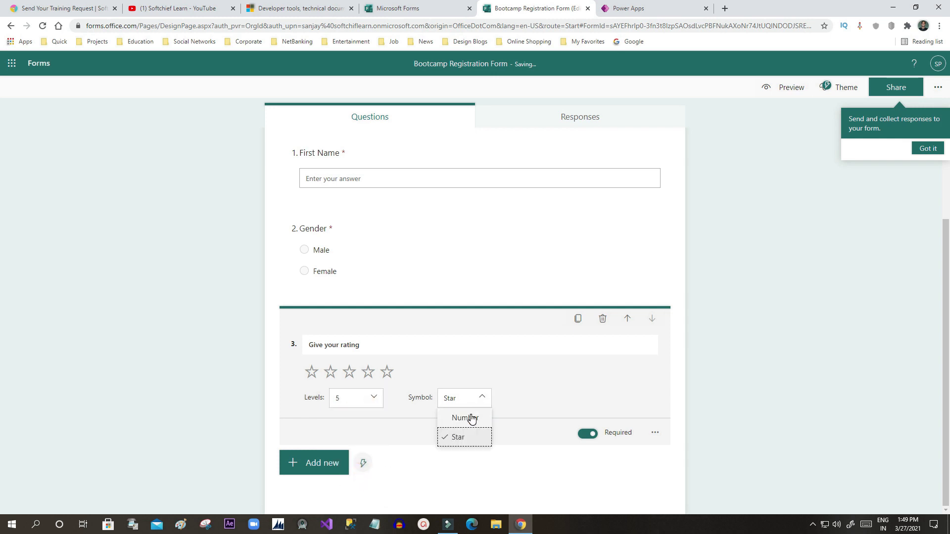
click(470, 417)
click(476, 410)
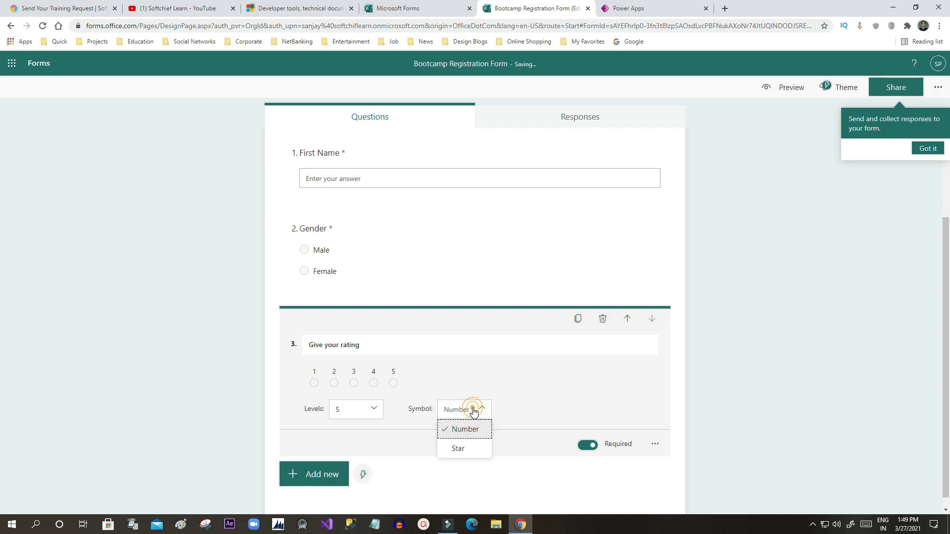
click(470, 449)
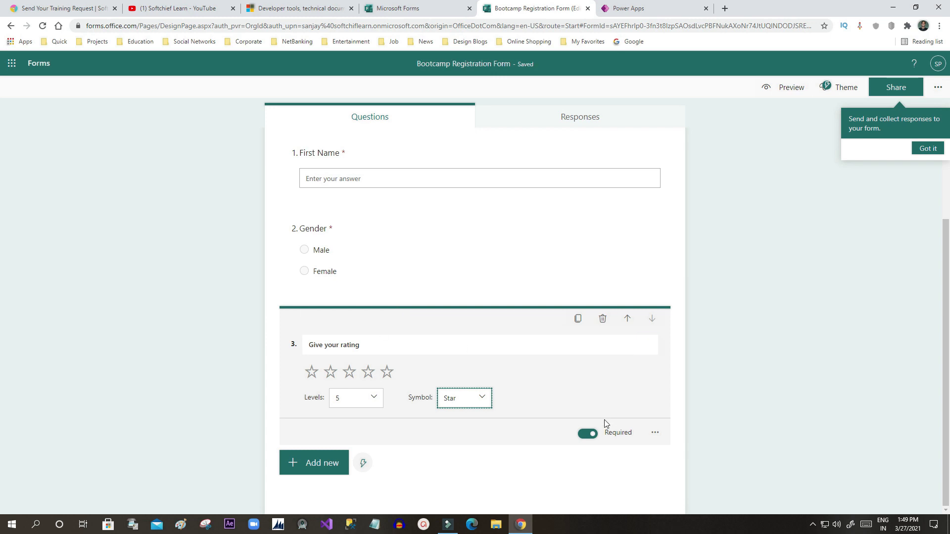
click(331, 462)
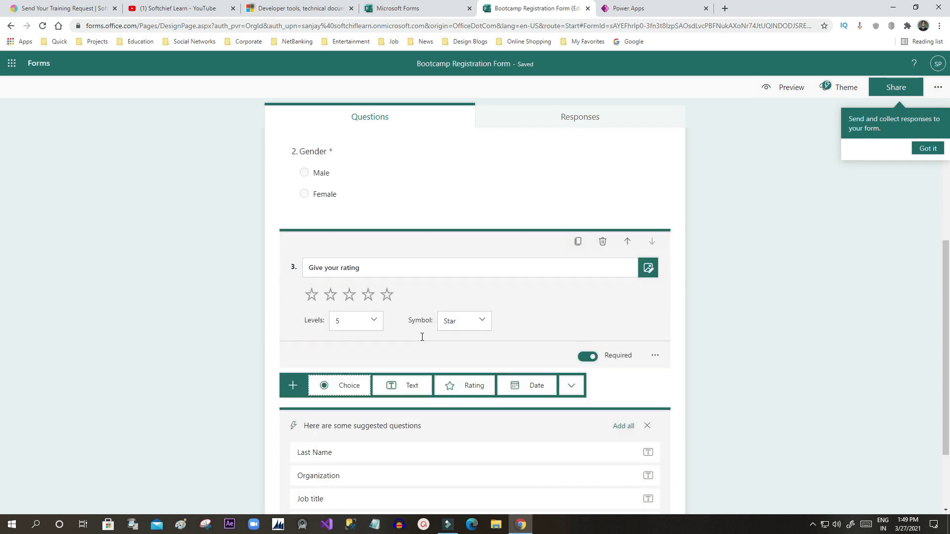
Step: Add question 4 as a required date question titled 'Date of Birth'
click(538, 295)
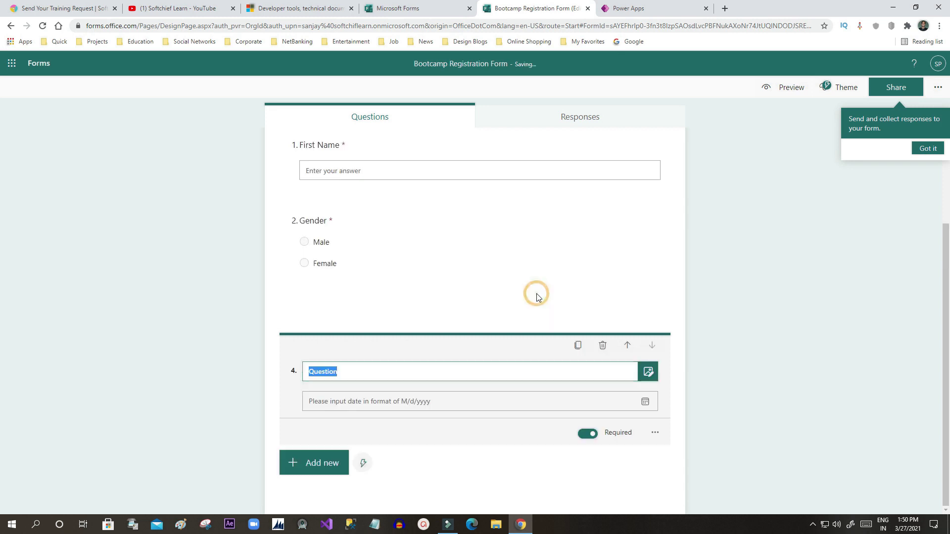
text(Date of Birth)
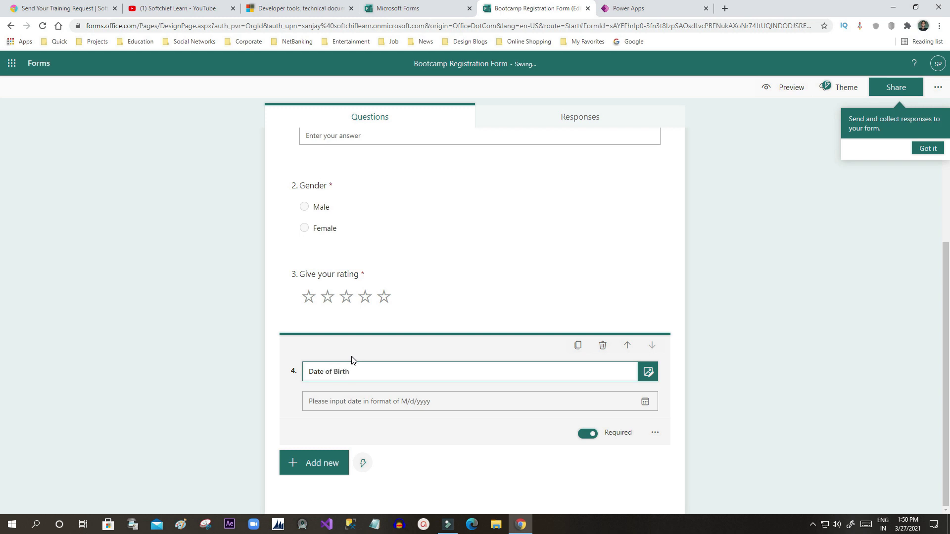
click(558, 403)
click(645, 401)
click(646, 405)
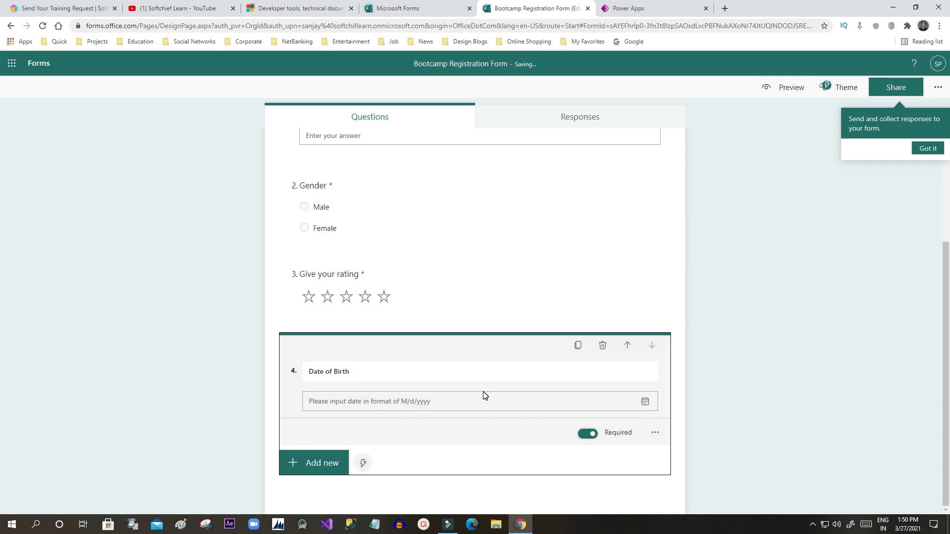
click(290, 467)
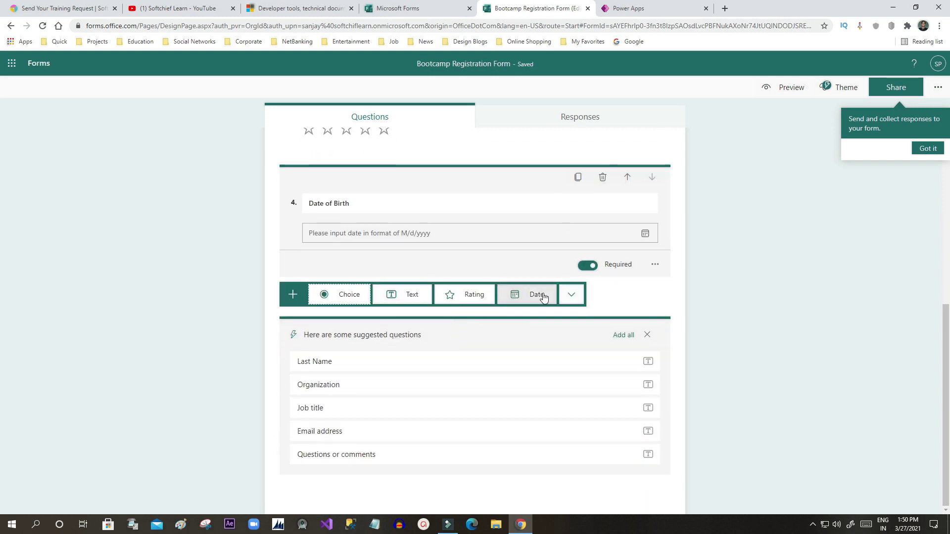
Step: Browse the additional question types, then collapse editing of the current question
click(569, 294)
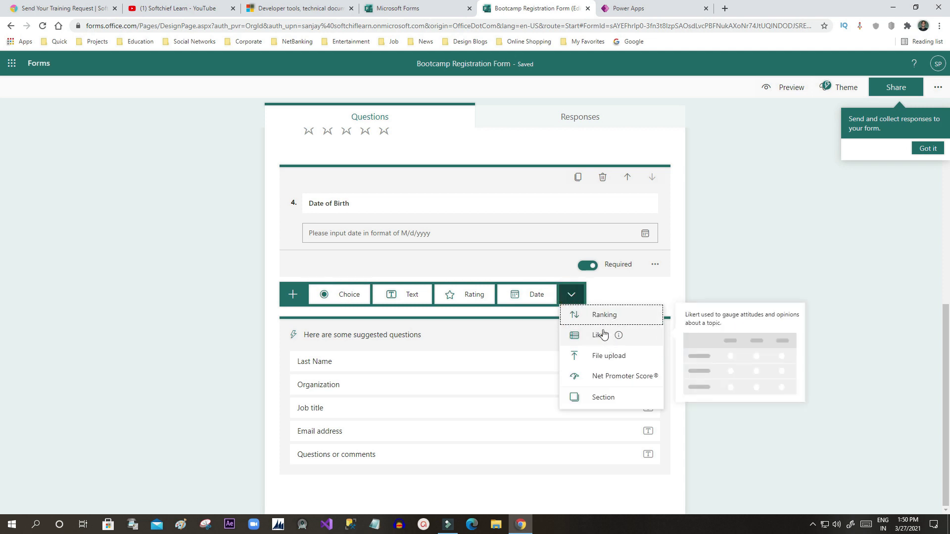
click(642, 291)
scroll(451, 196, up, 6)
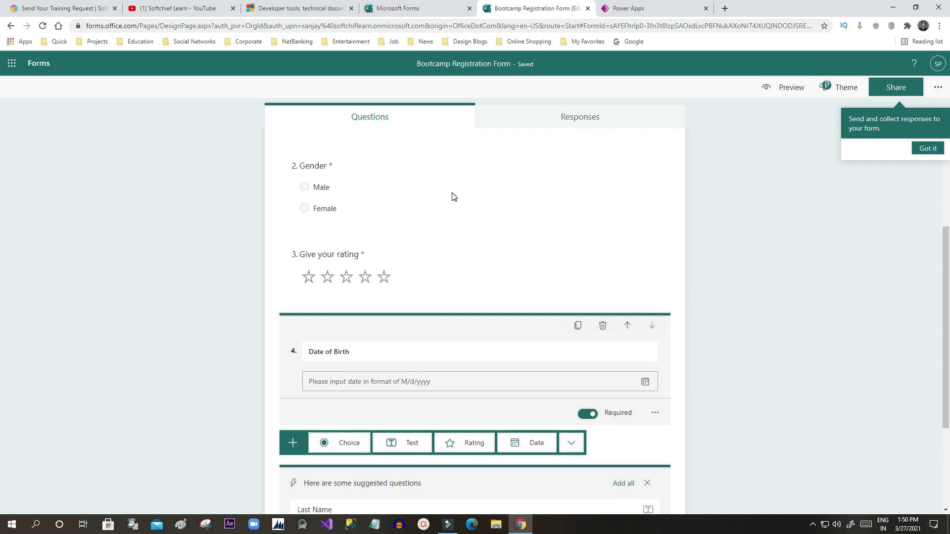
scroll(346, 297, down, 2)
scroll(363, 340, down, 5)
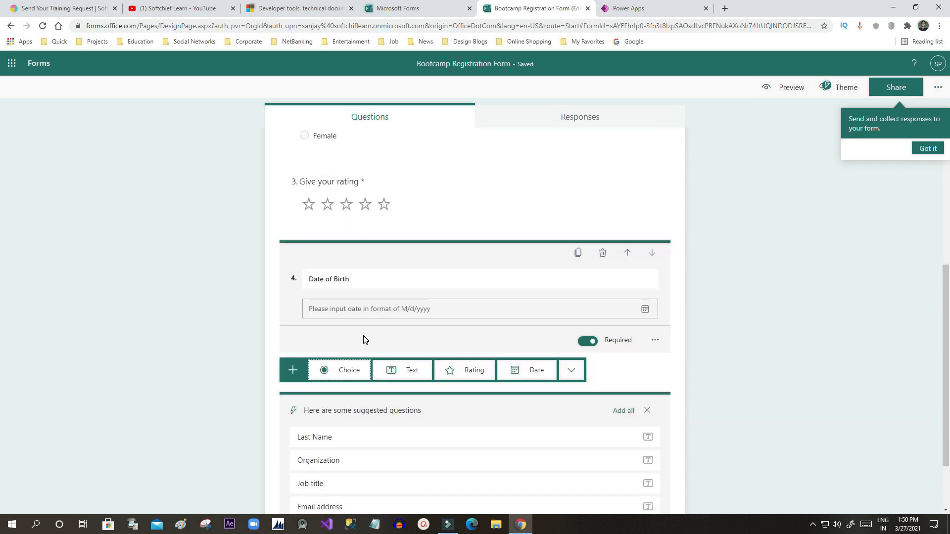
click(710, 327)
scroll(708, 325, down, 1)
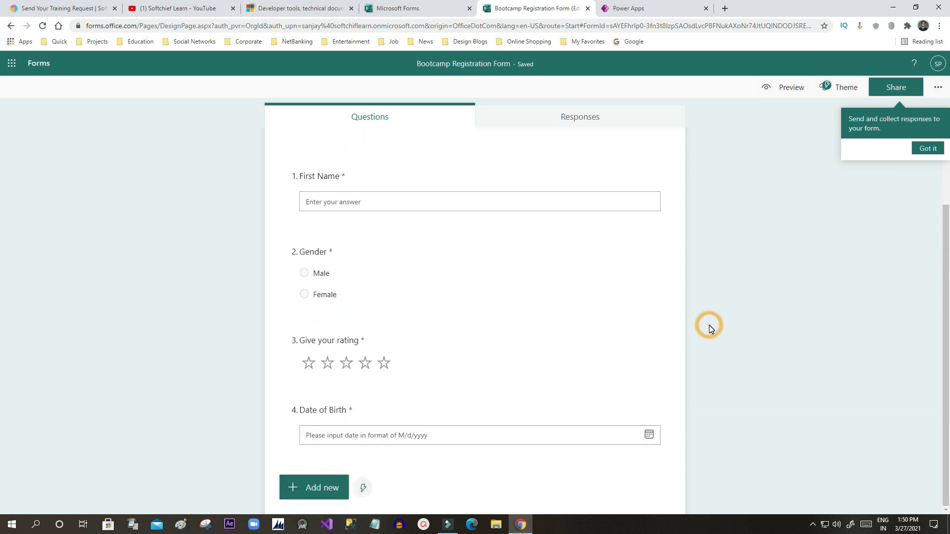
Step: Add question 5 as a required 'Email' text question and dismiss the send-form tip
click(314, 487)
scroll(376, 375, down, 2)
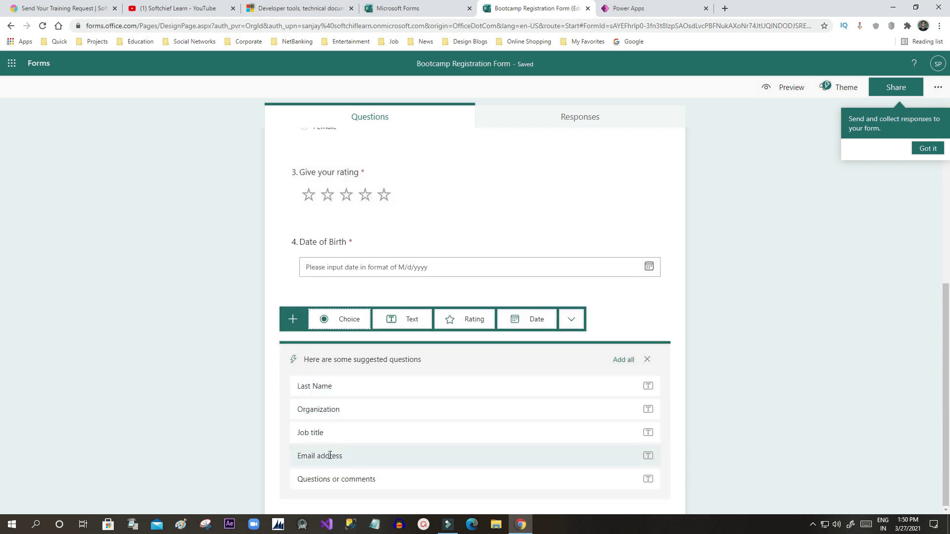
click(319, 456)
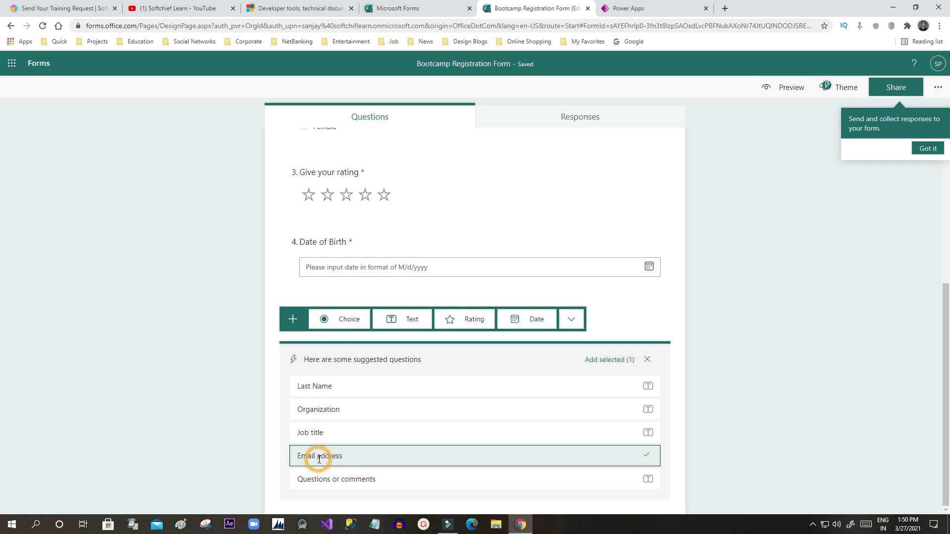
scroll(542, 292, up, 3)
scroll(542, 291, down, 3)
click(417, 319)
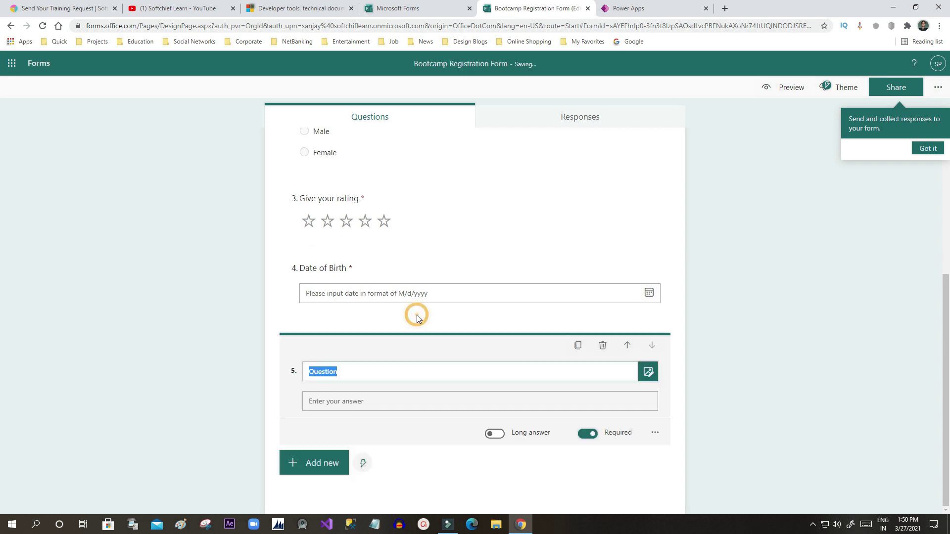
text(Email)
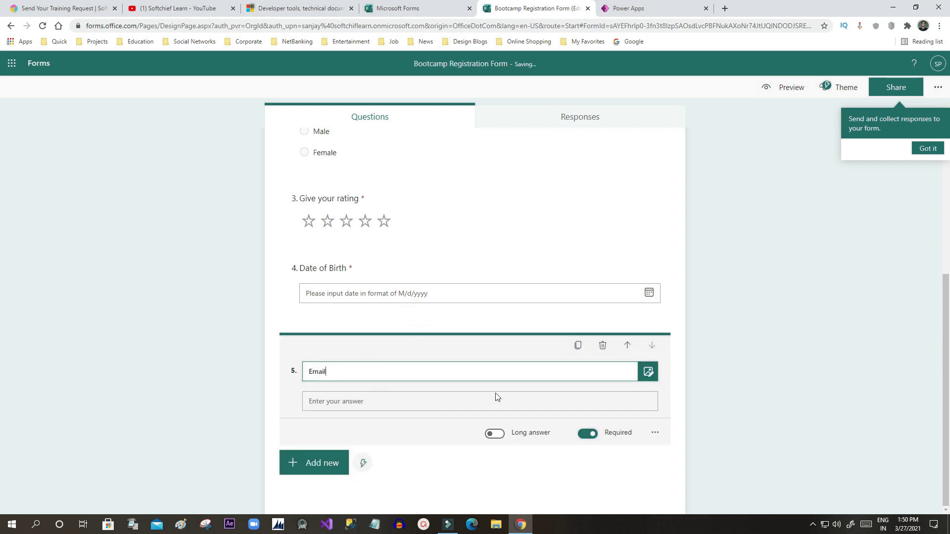
click(728, 283)
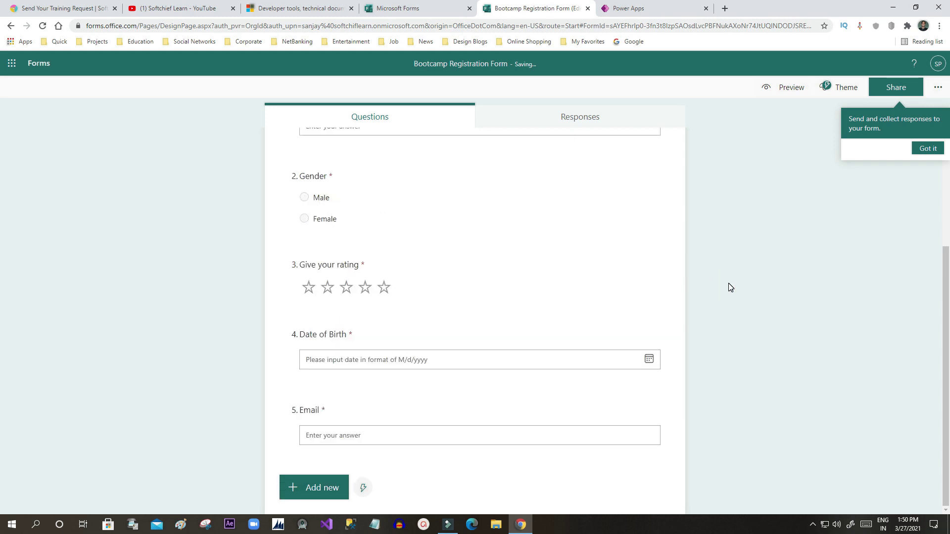
scroll(748, 260, up, 5)
click(923, 152)
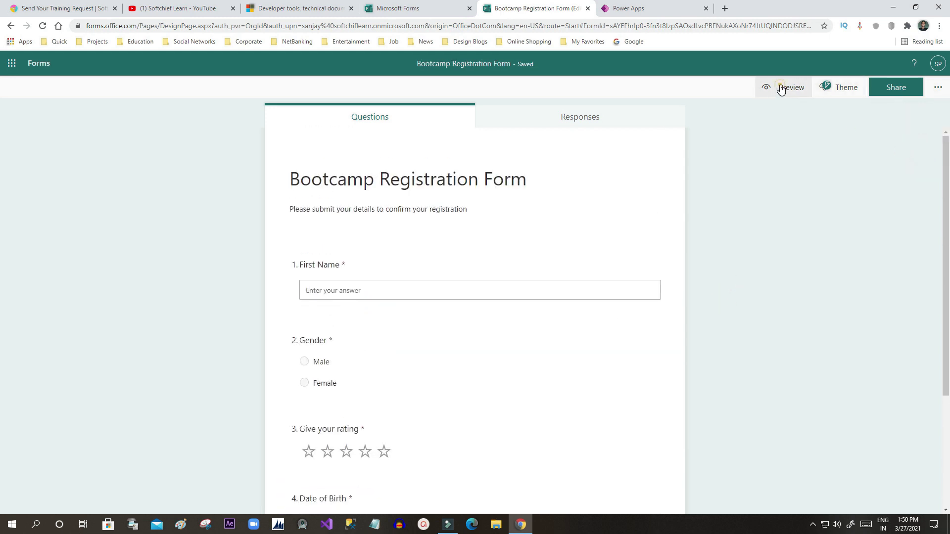
click(780, 88)
scroll(385, 215, down, 5)
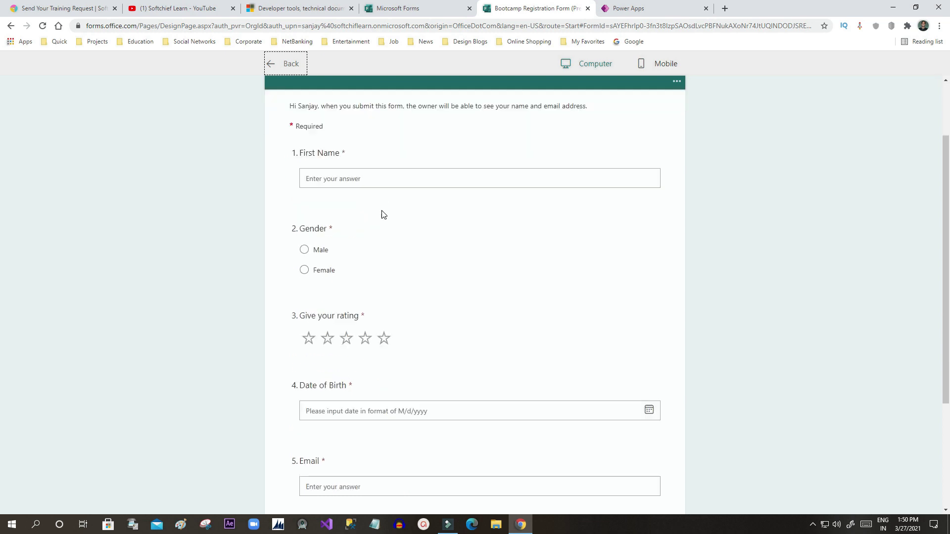
scroll(455, 230, up, 5)
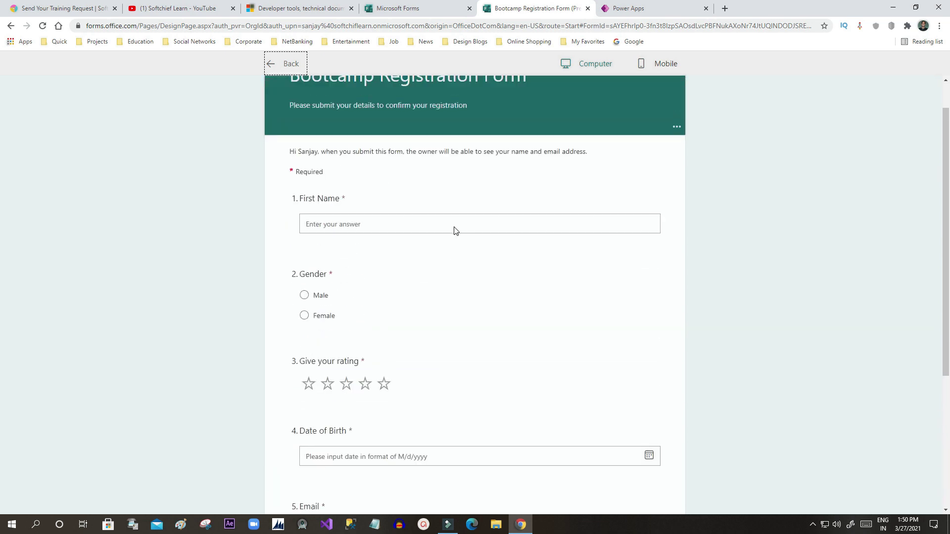
click(291, 74)
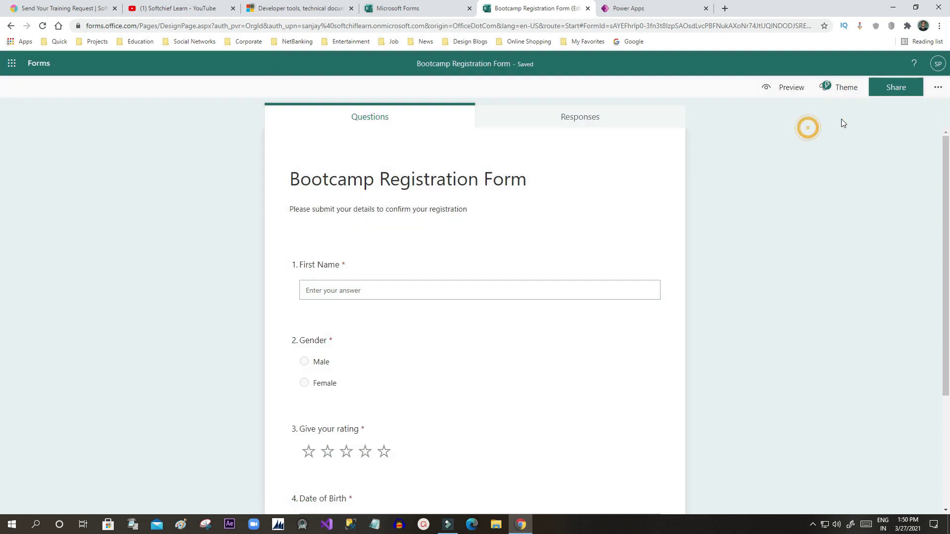
click(887, 92)
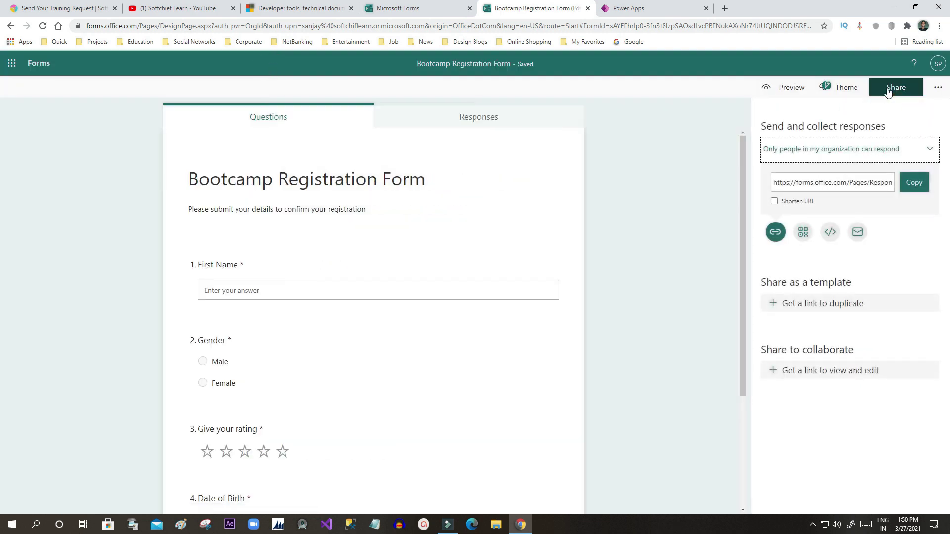
click(696, 147)
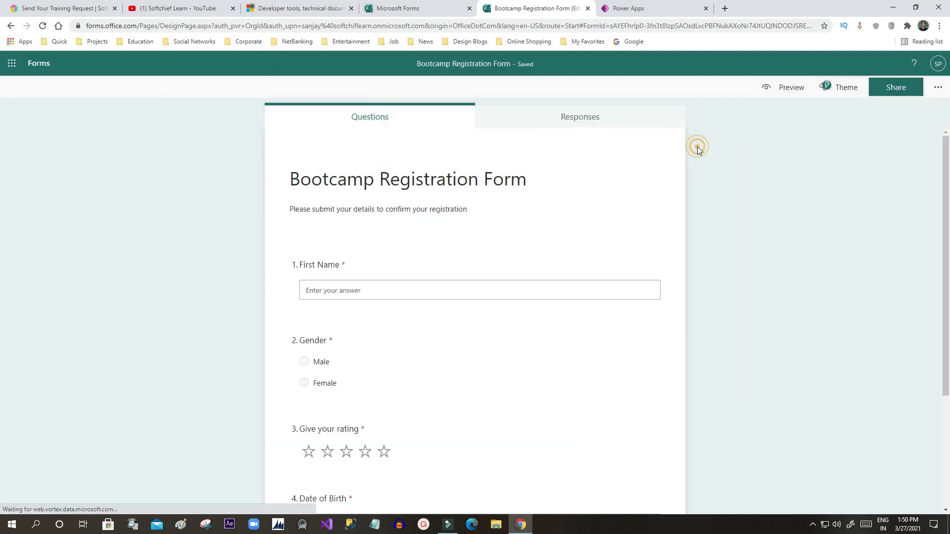
Step: Try the hot-air balloon, writing-desk and stacked books themes, then apply the blue-and-yellow desk theme
click(829, 92)
click(826, 170)
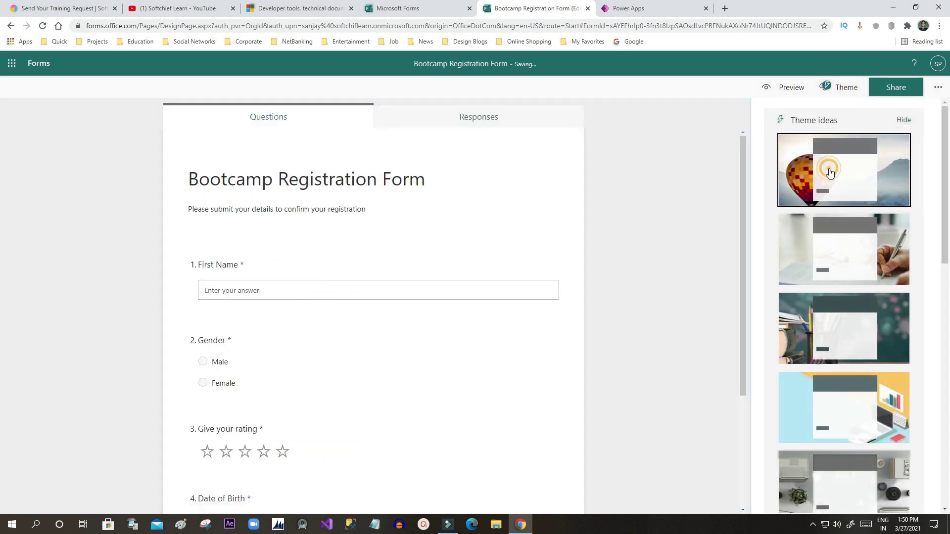
click(835, 250)
click(843, 315)
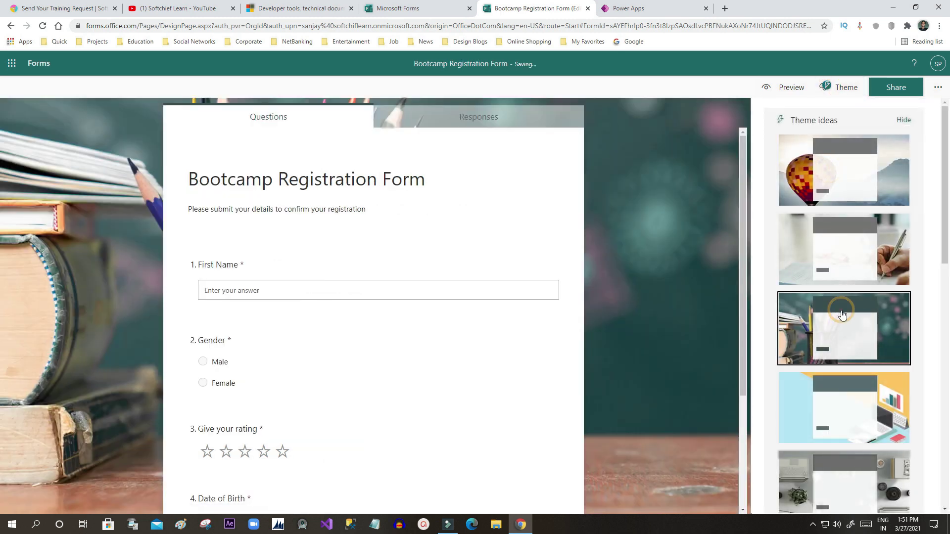
scroll(845, 332, down, 1)
click(844, 346)
scroll(847, 317, down, 1)
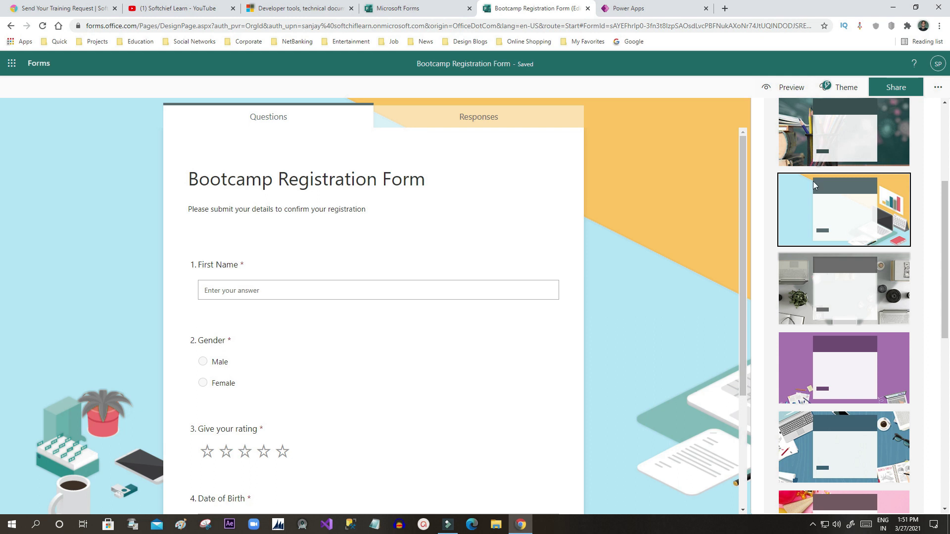
Step: Preview the themed form, go back, and scroll through its five questions in the editor
click(787, 88)
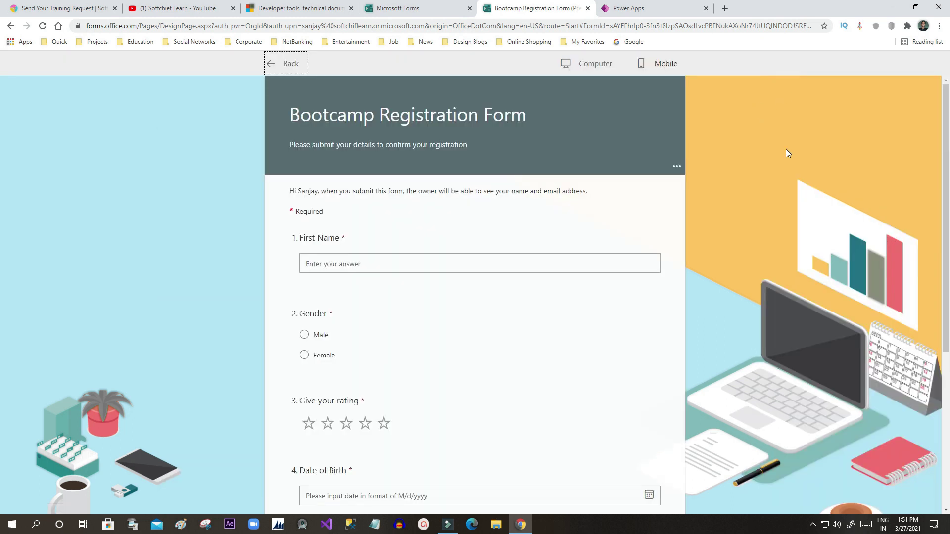
click(297, 69)
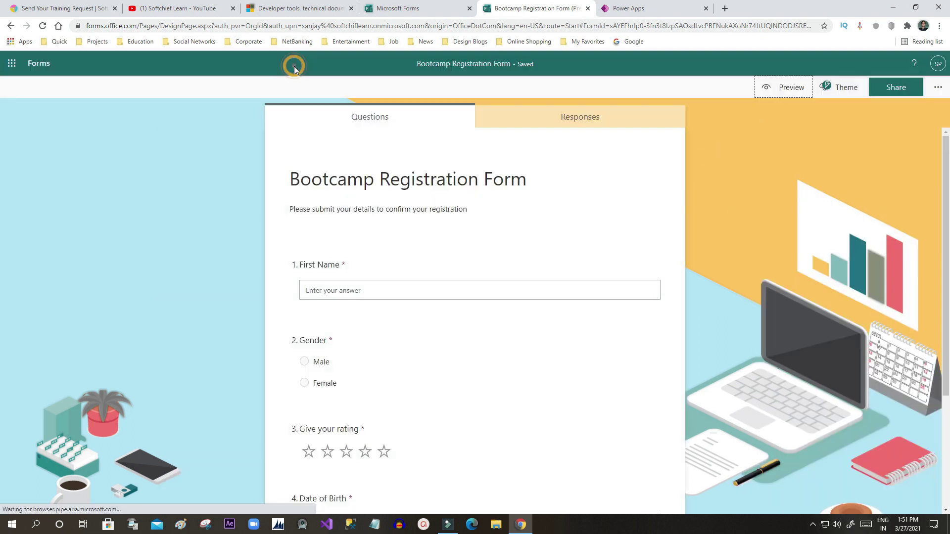
scroll(622, 227, down, 3)
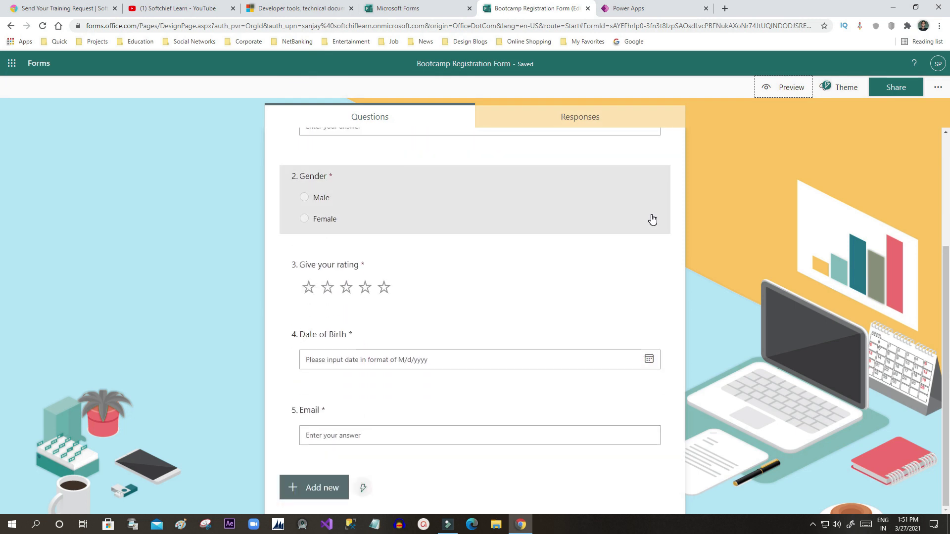
scroll(652, 219, up, 3)
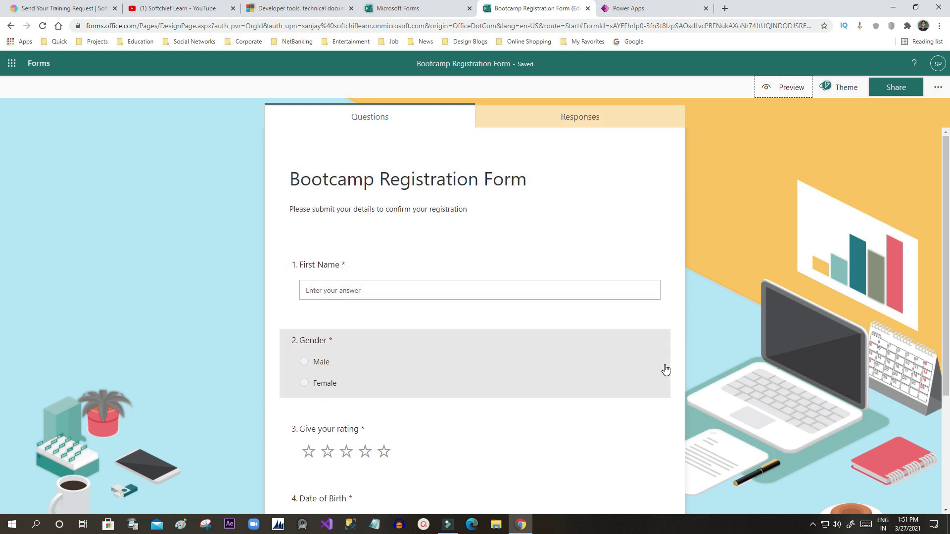
scroll(456, 333, down, 3)
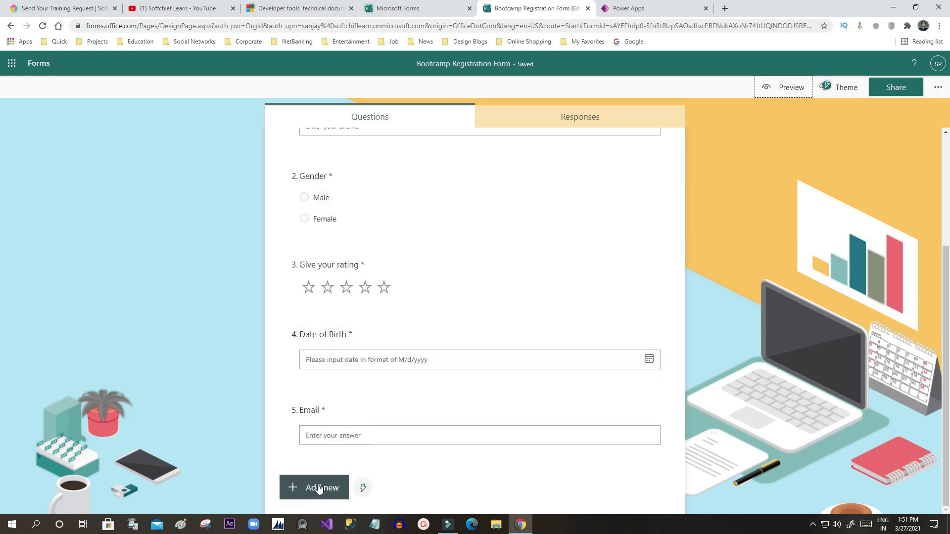
scroll(478, 425, up, 3)
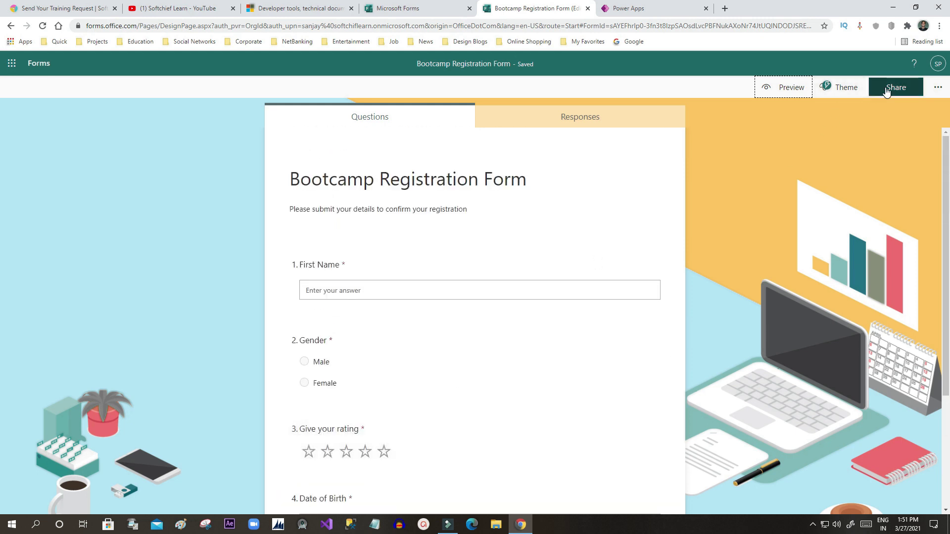
Step: Select and copy the organization-only response link from the Share panel, then open Chrome's taskbar menu
click(886, 89)
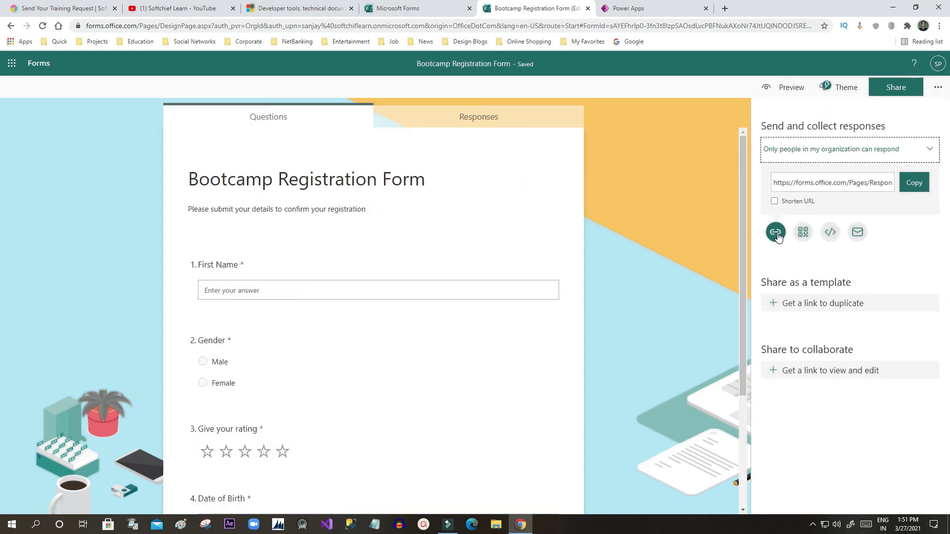
click(802, 185)
click(837, 183)
click(829, 184)
right_click(836, 185)
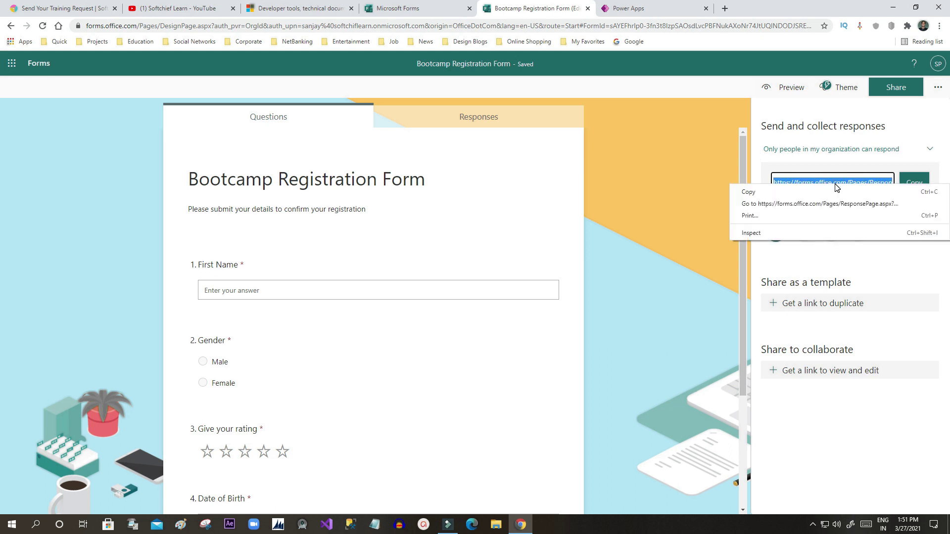
click(914, 183)
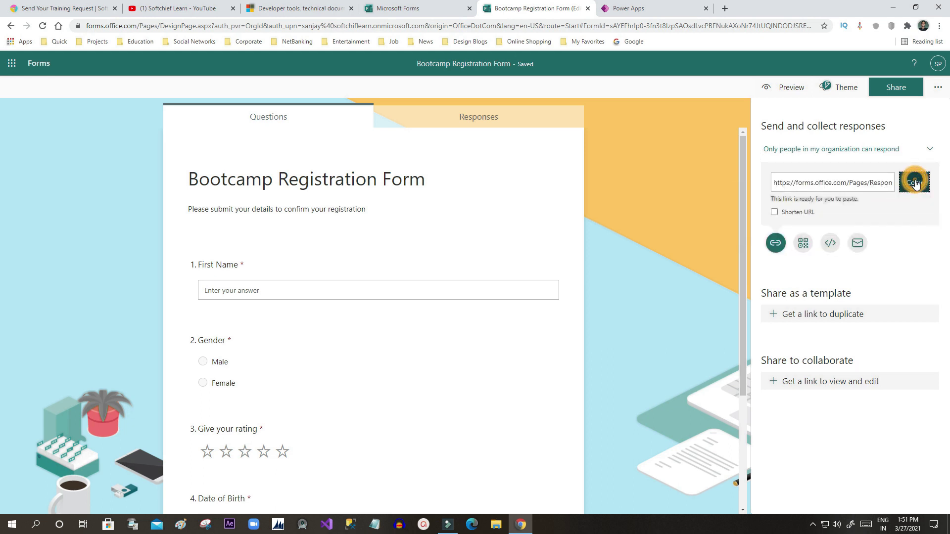
right_click(520, 524)
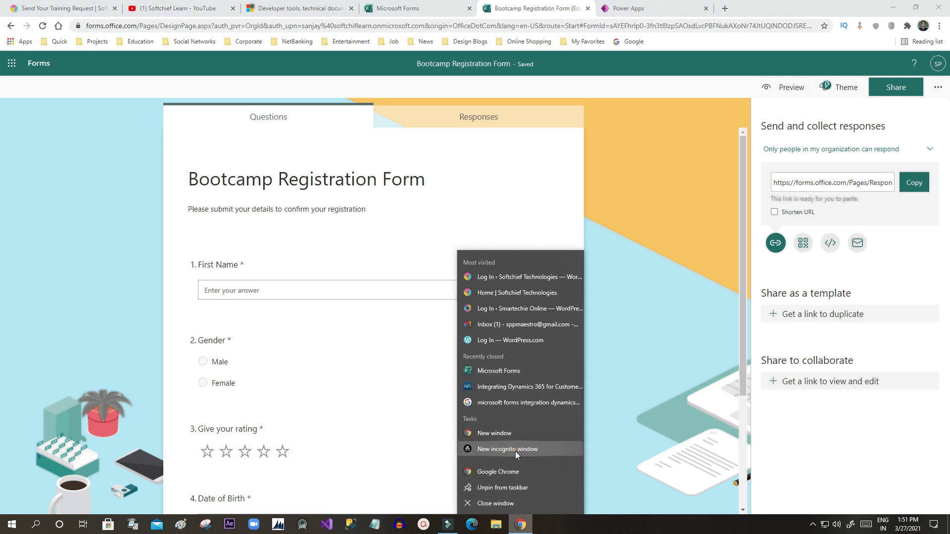
click(515, 451)
click(148, 26)
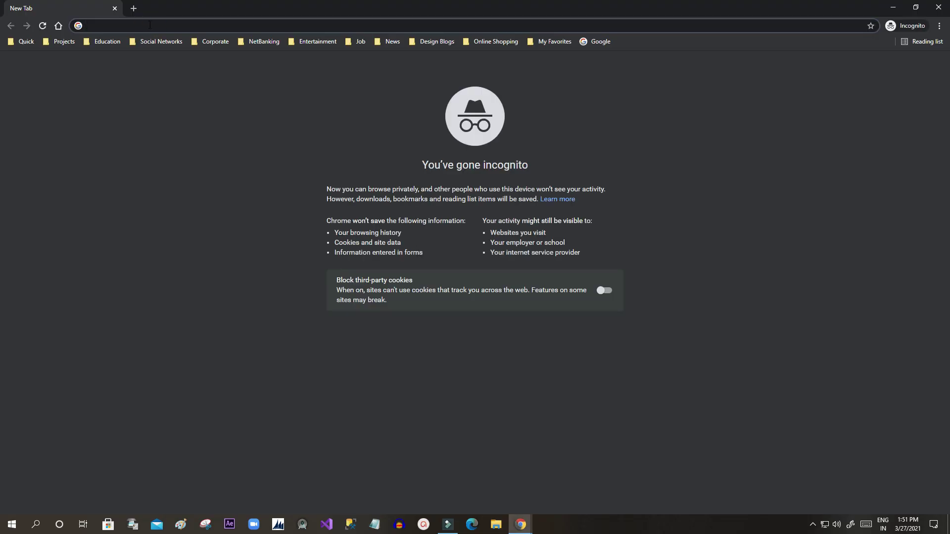
text(https://forms.office.com/Pages/ResponsePage.aspx?id=sAYEFhrIp0-3fn3t8IzpSAOsdLvcPBFNukAXoNr74JtUQINDODJSREs0MVQ3V0M4U0tYU0RKMVJYUC4u)
key(Return)
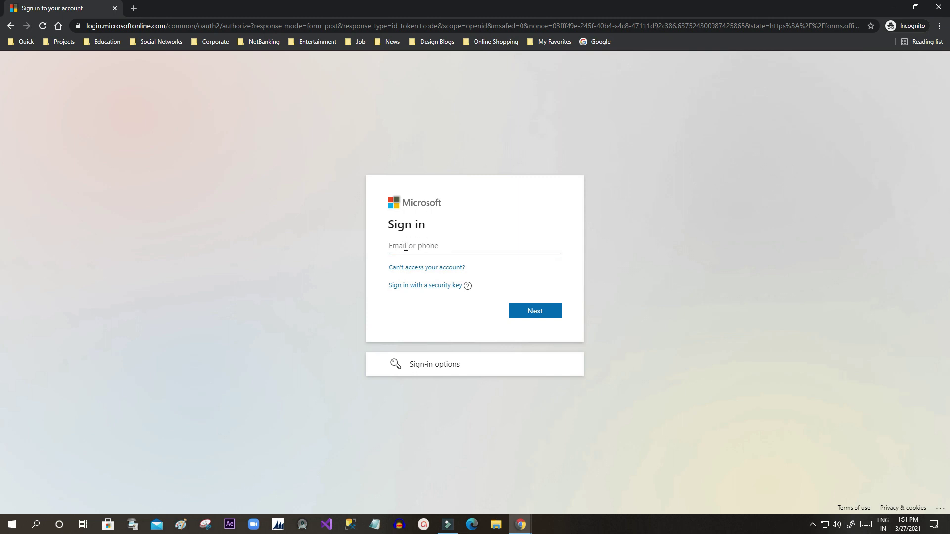
click(113, 8)
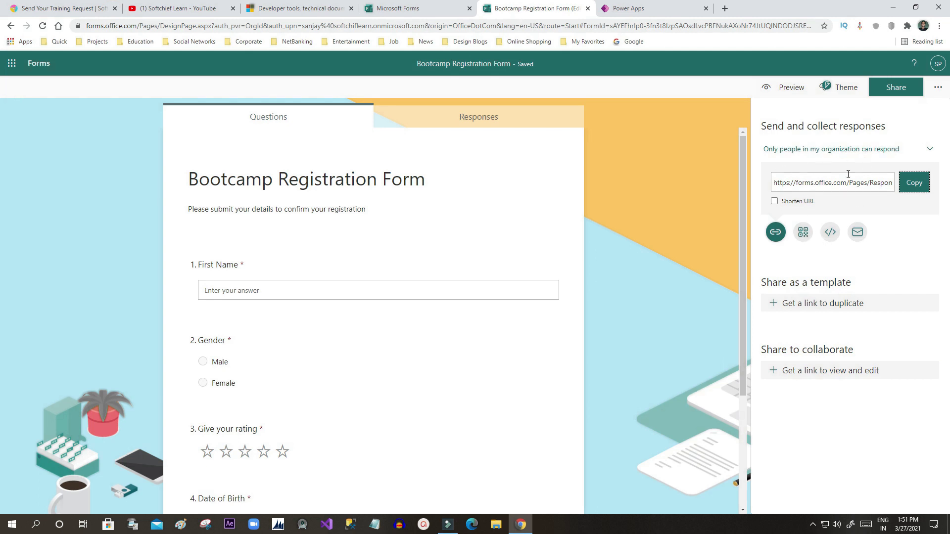
Step: Copy the form's iframe embed code and switch to the Send Your Training Request page
click(831, 233)
click(810, 202)
double_click(807, 200)
drag(783, 200, 864, 198)
click(914, 200)
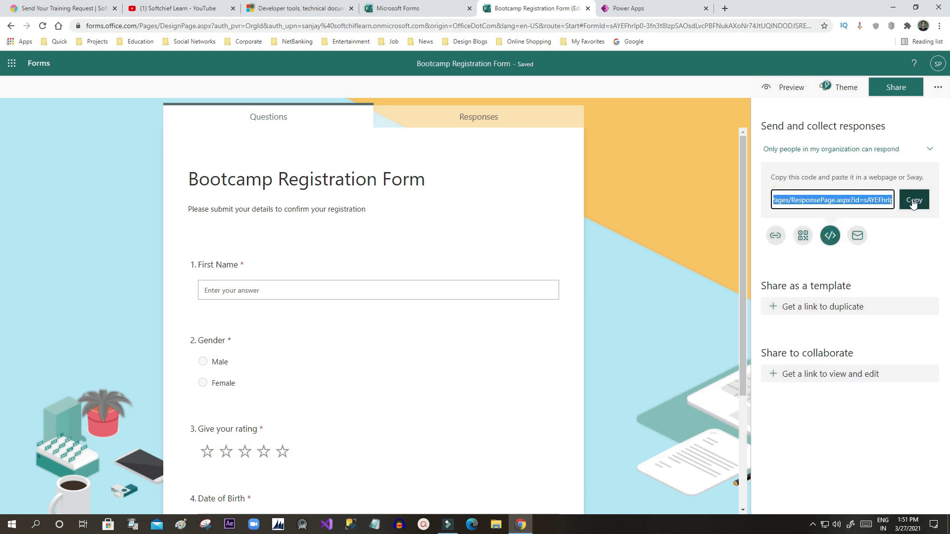
click(73, 9)
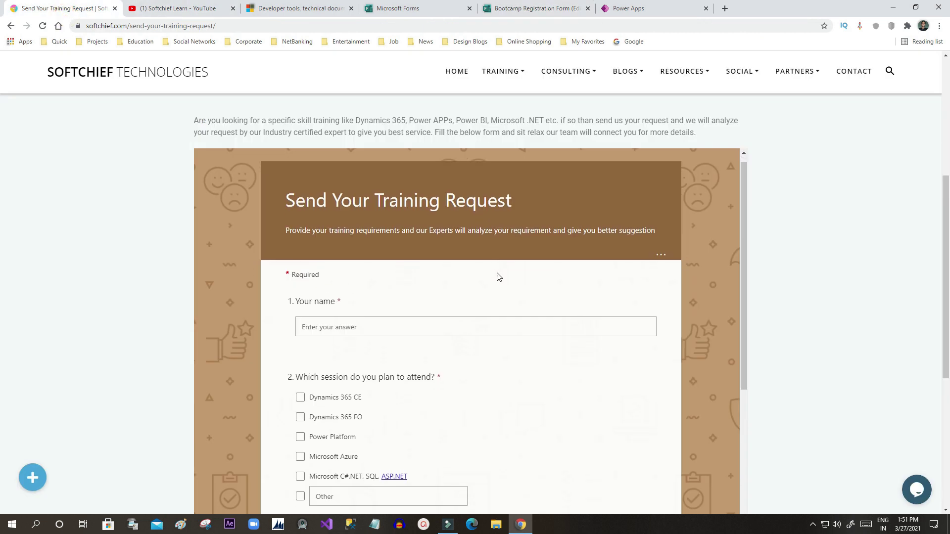
Step: Scroll through the embedded training request form, then return to the Bootcamp Registration Form editor
scroll(588, 257, down, 10)
scroll(587, 259, up, 10)
scroll(587, 258, down, 10)
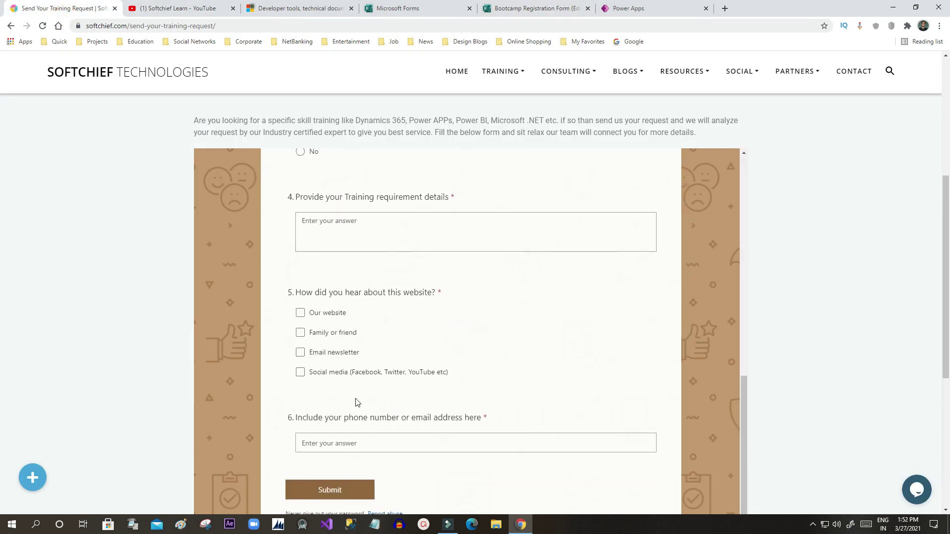
scroll(367, 398, up, 10)
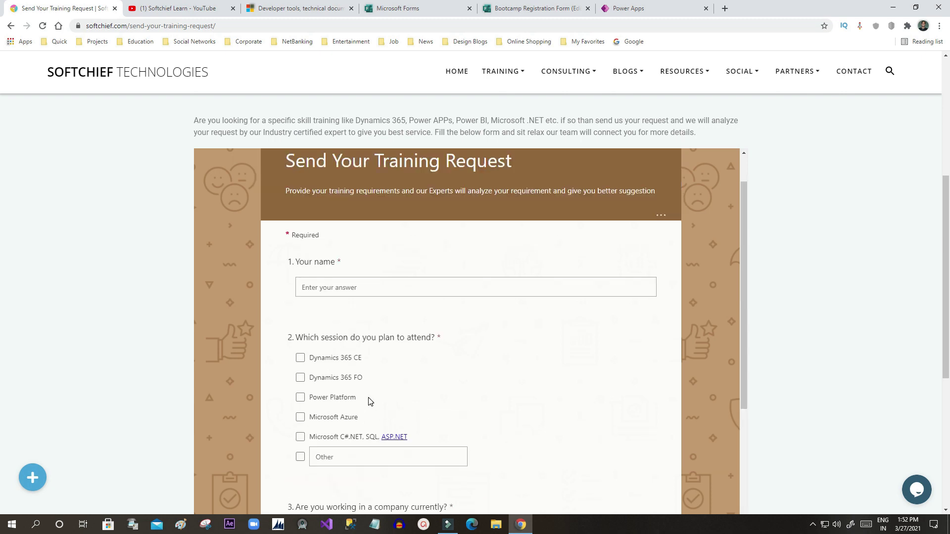
click(631, 6)
click(562, 8)
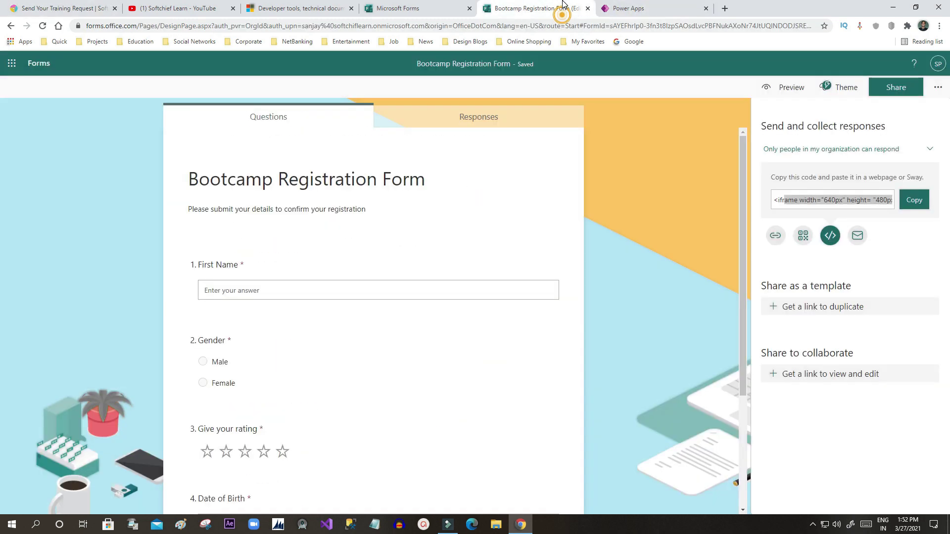
Step: Start sharing the form by e-mail, then close the Windows Mail app that opens
click(858, 240)
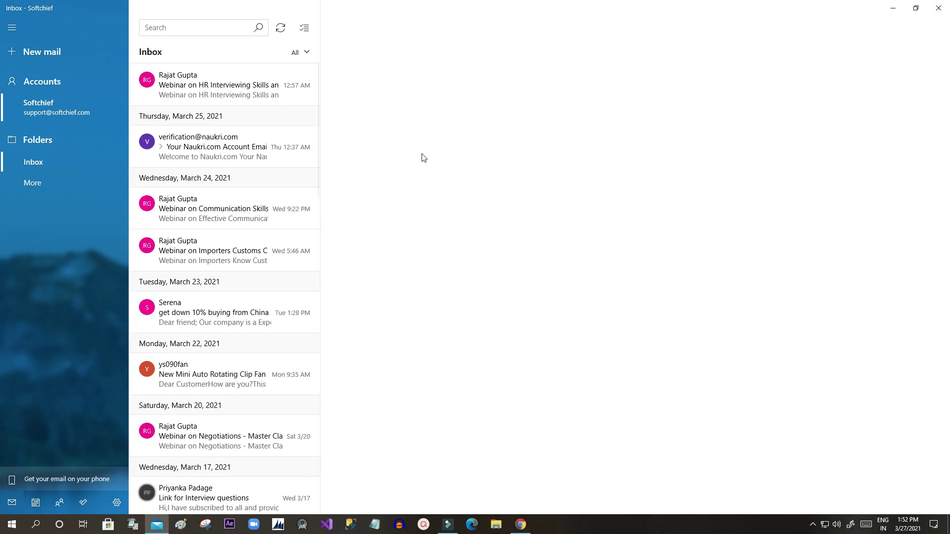
click(939, 9)
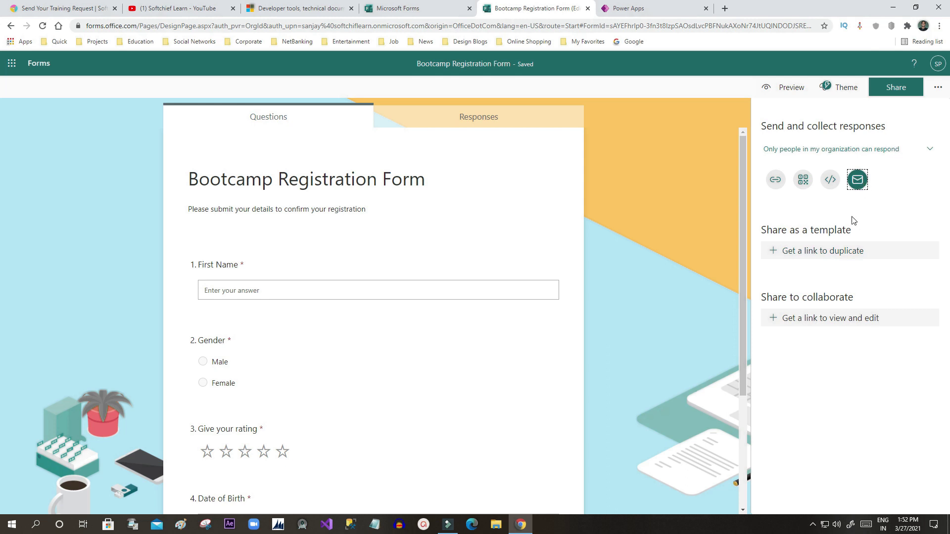
Step: View the form's embed code, then its QR code, then its response link in Share
click(839, 184)
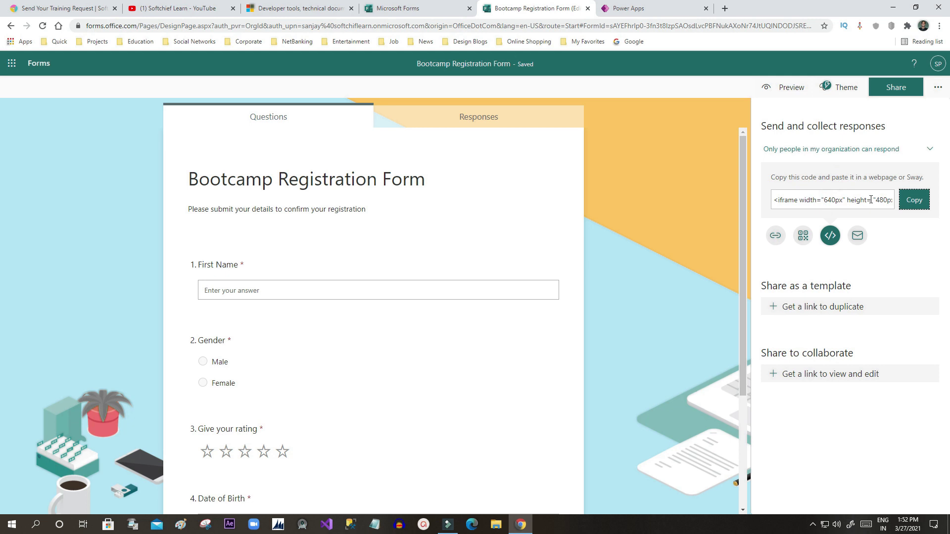
click(802, 237)
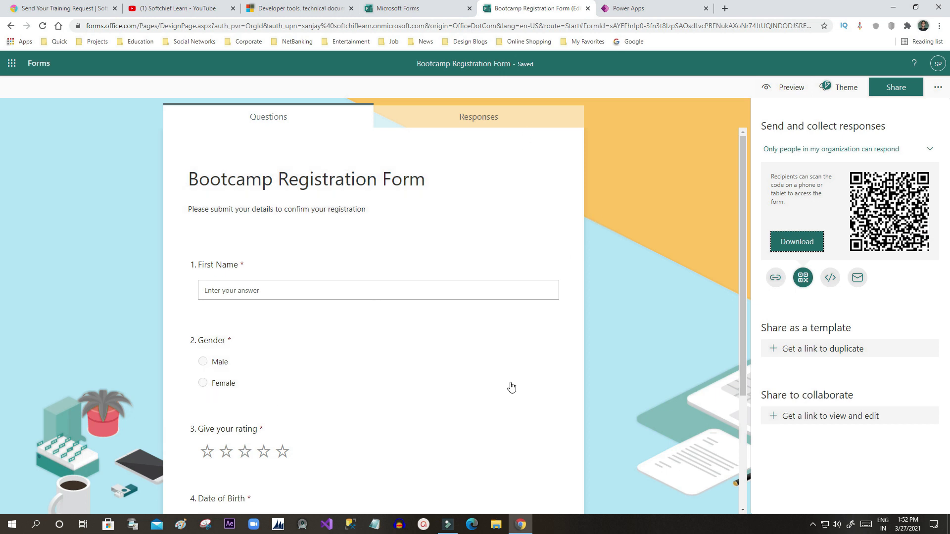
click(775, 279)
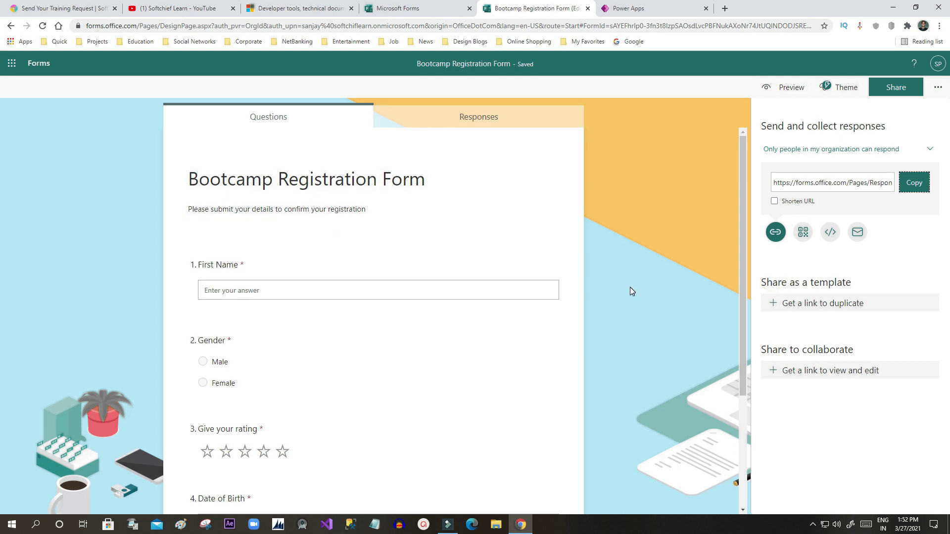
scroll(630, 287, down, 3)
scroll(630, 290, up, 3)
Step: Return to the Bootcamp Registration Form tab, reopen Share and copy the response link again
click(56, 6)
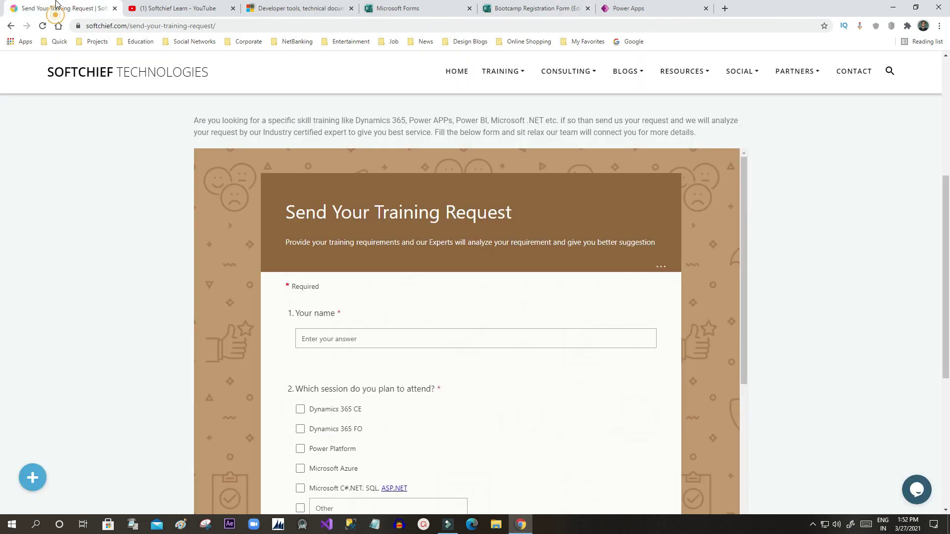
scroll(257, 191, up, 5)
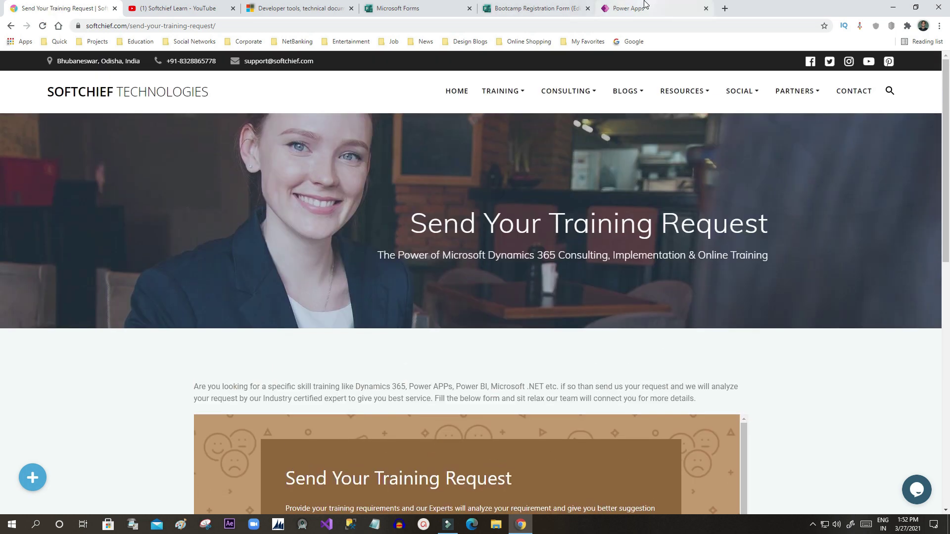
click(647, 8)
click(514, 8)
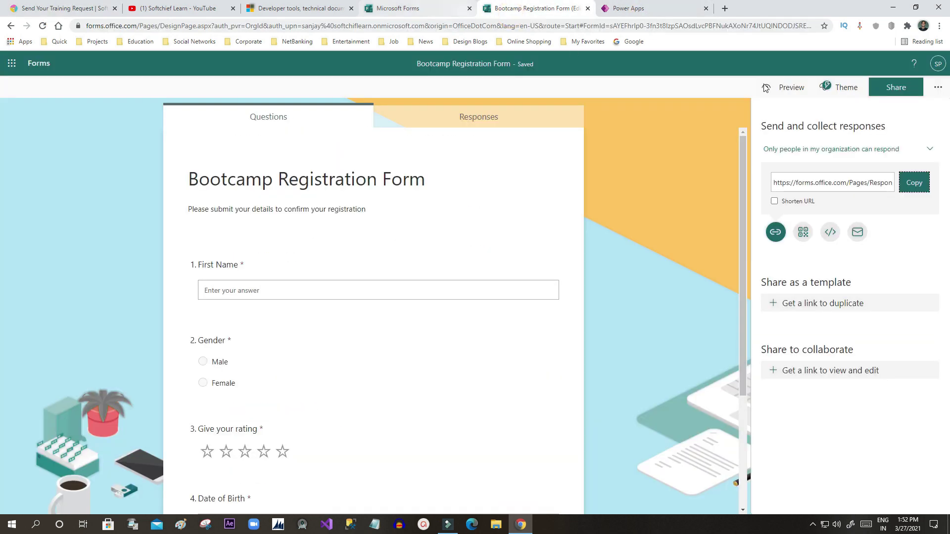
click(899, 91)
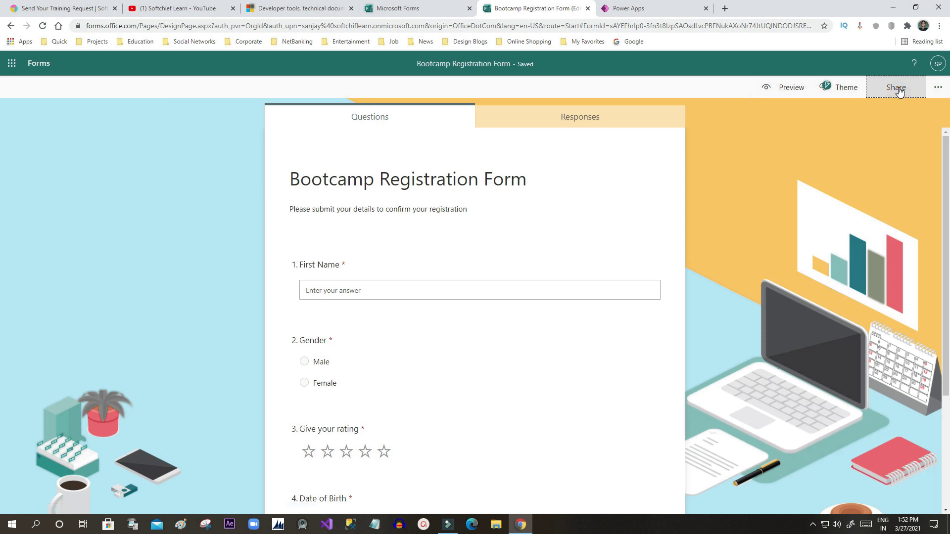
click(896, 88)
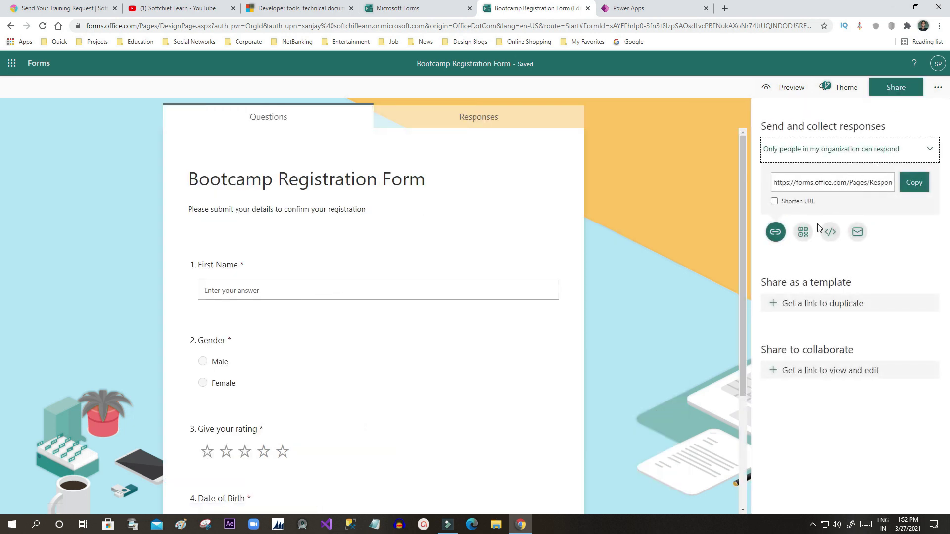
click(823, 184)
click(910, 182)
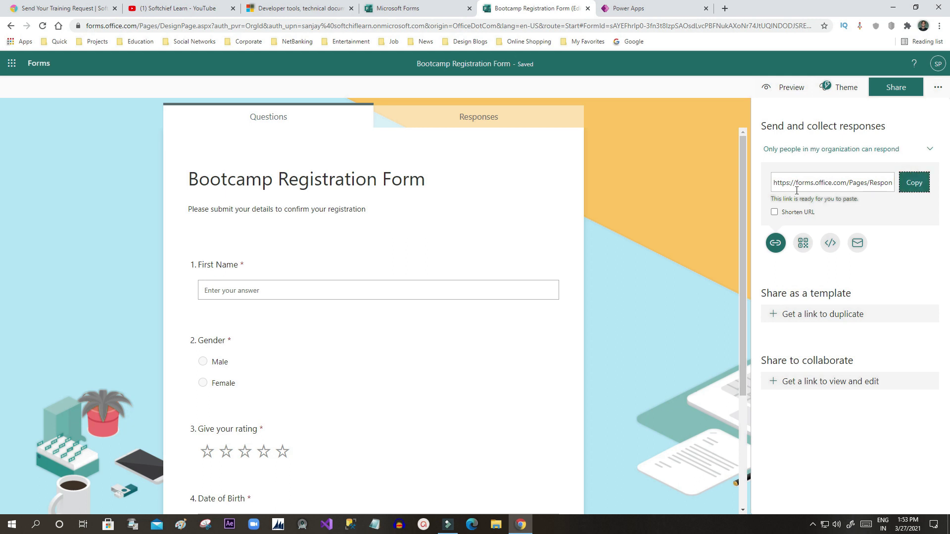
Step: Show the form's 640 x 480 iframe embed code and open the who-can-respond dropdown
click(830, 233)
drag(792, 200, 867, 200)
click(880, 200)
triple_click(878, 200)
click(854, 200)
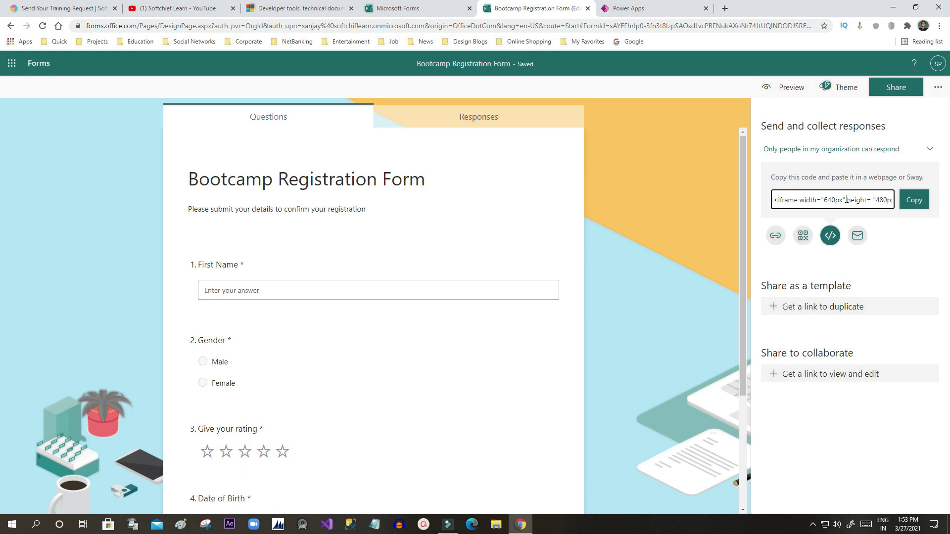
click(929, 150)
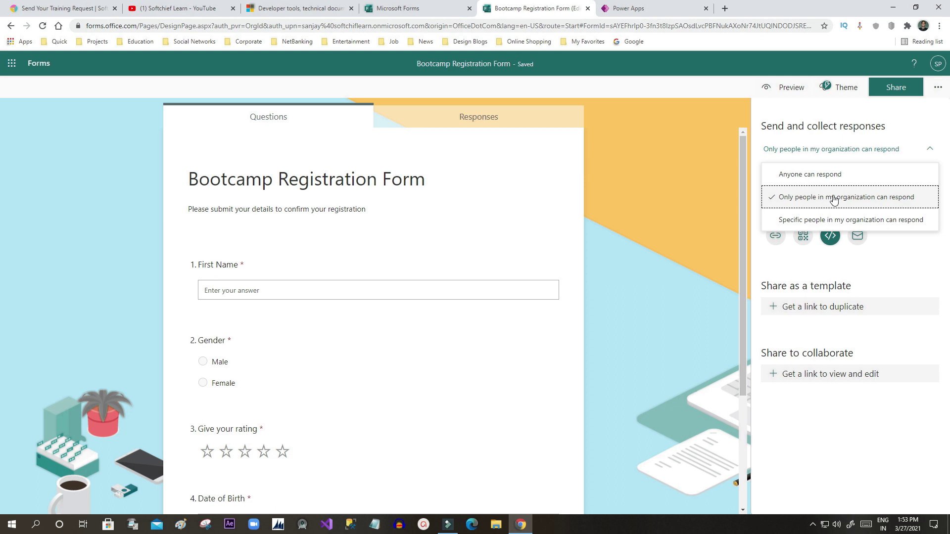
Step: Test the copied form link in a private window, closing it at the sign-in page
click(845, 143)
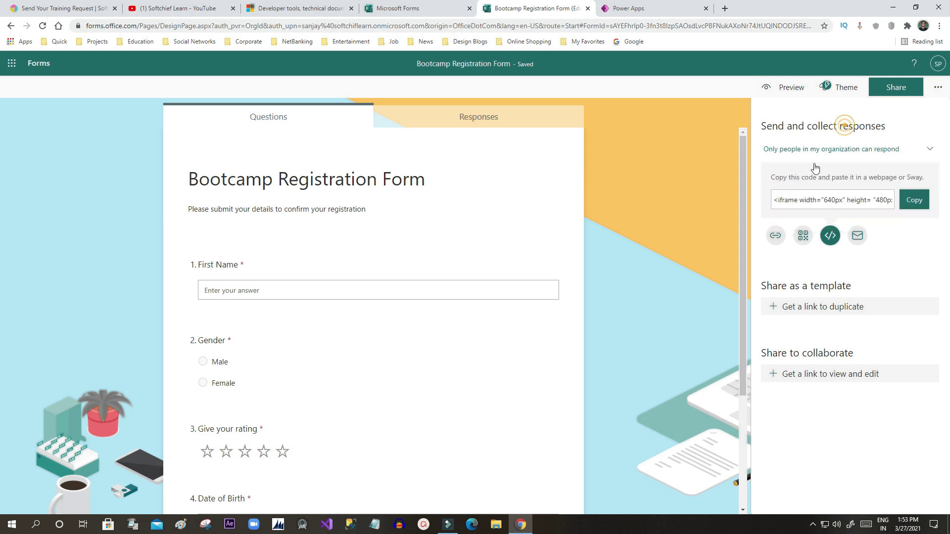
right_click(524, 518)
click(519, 448)
click(136, 25)
key(ctrl+v)
key(Return)
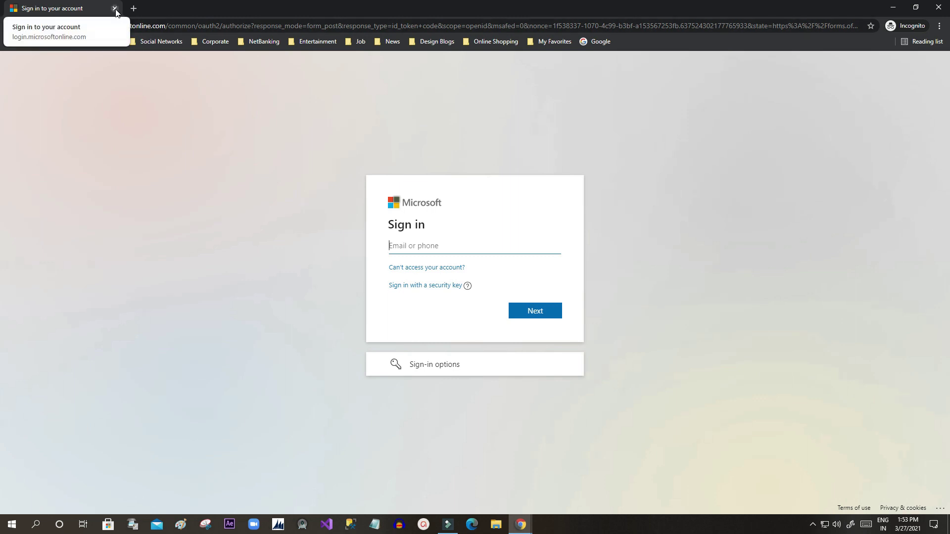
click(115, 9)
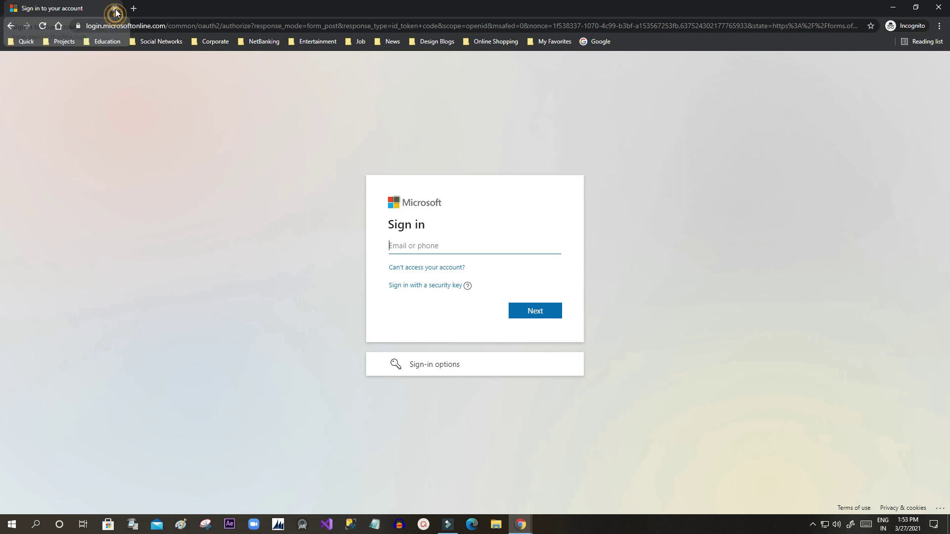
Step: Set responses to 'Anyone can respond' and copy the form's shareable link again
click(885, 150)
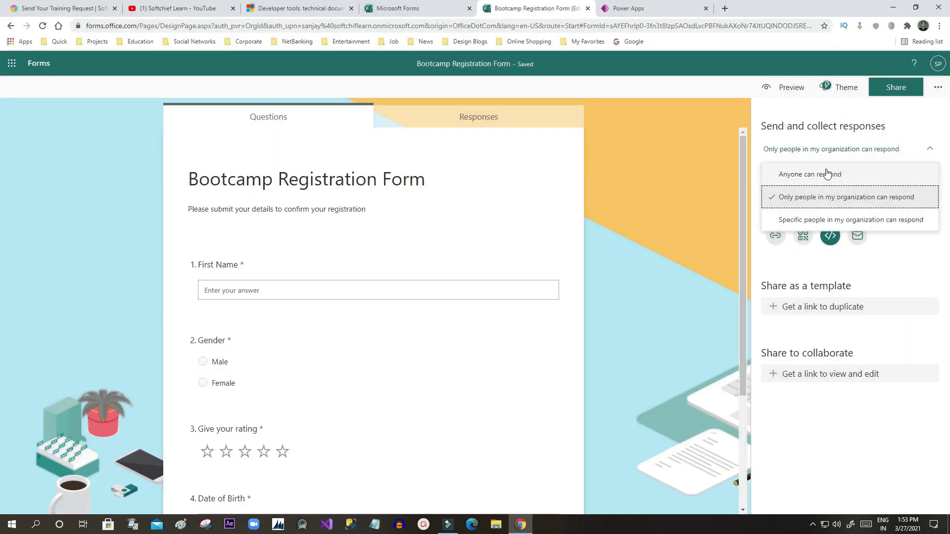
click(843, 175)
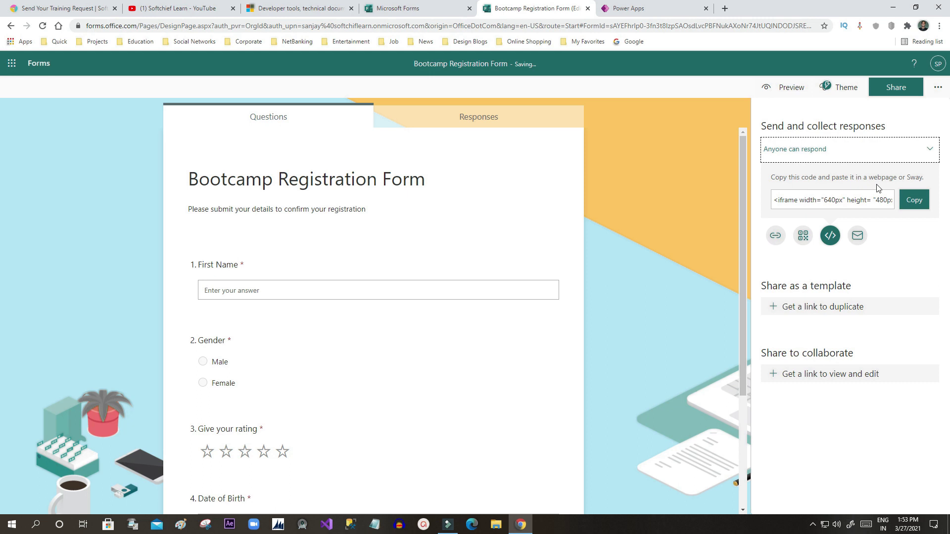
click(783, 234)
click(908, 184)
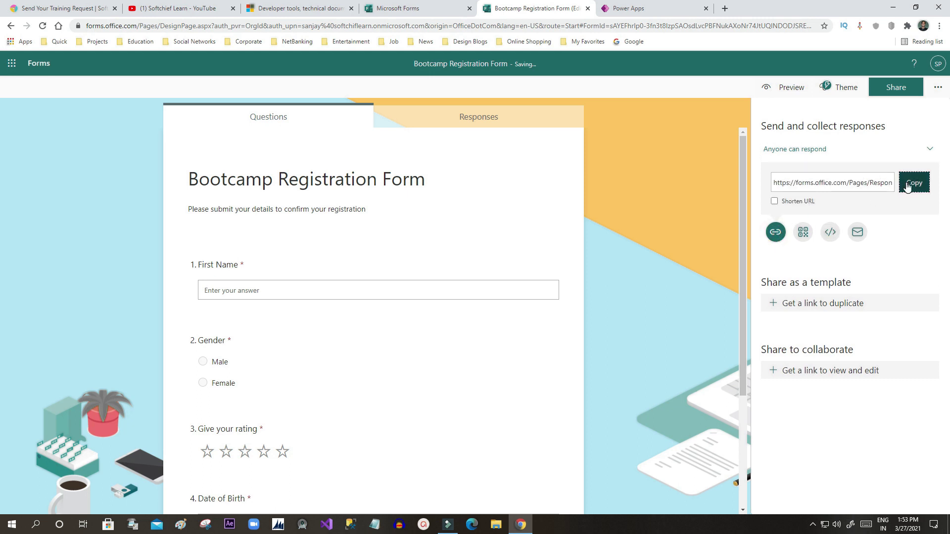
Step: Load the copied form link in a new private browsing window
right_click(530, 526)
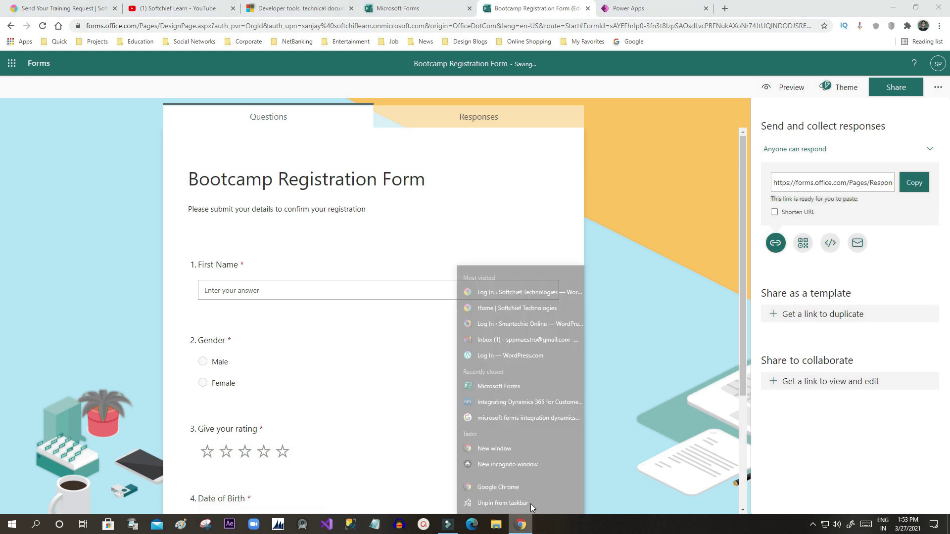
click(533, 451)
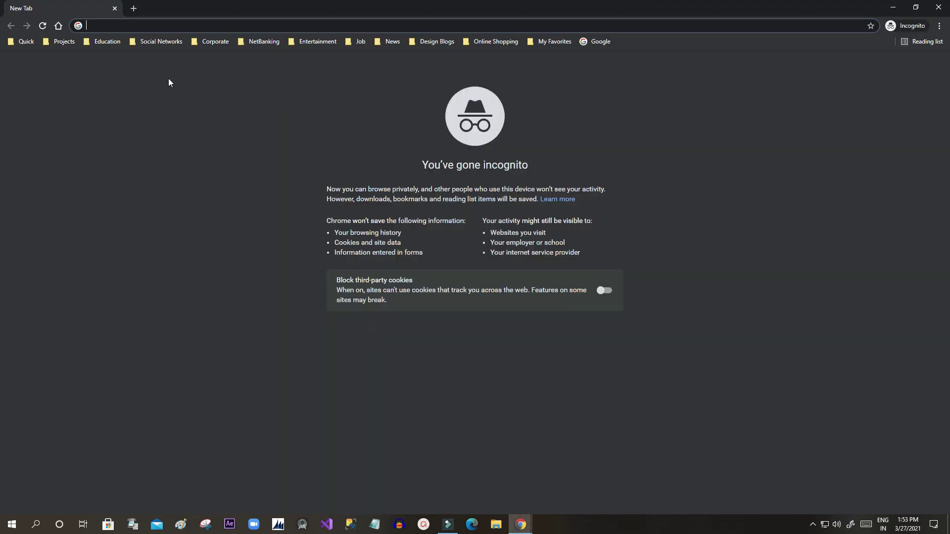
click(163, 26)
key(ctrl+v)
key(Return)
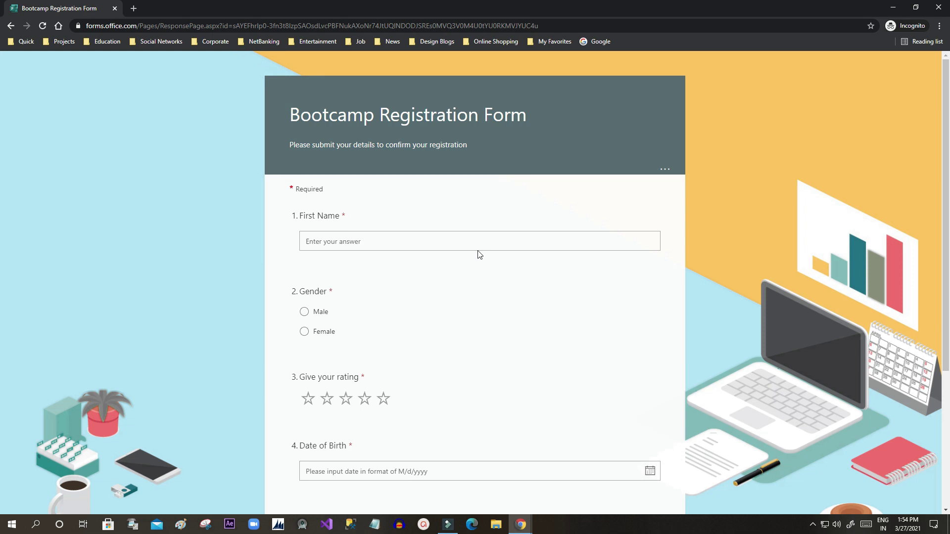
scroll(672, 222, down, 5)
scroll(673, 220, up, 5)
scroll(672, 220, down, 2)
Step: Submit a test response: first name, Male, three stars, 2/28/2021 birth date, email
click(353, 139)
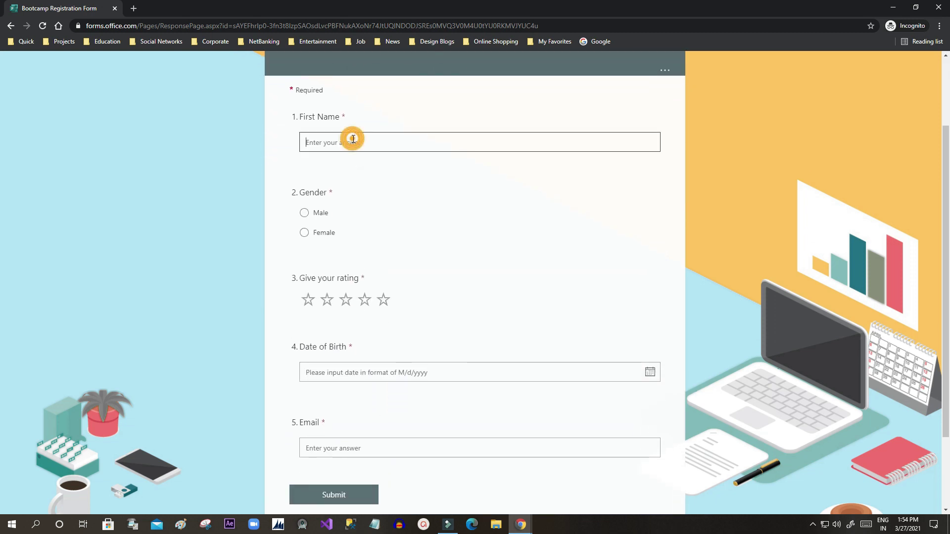
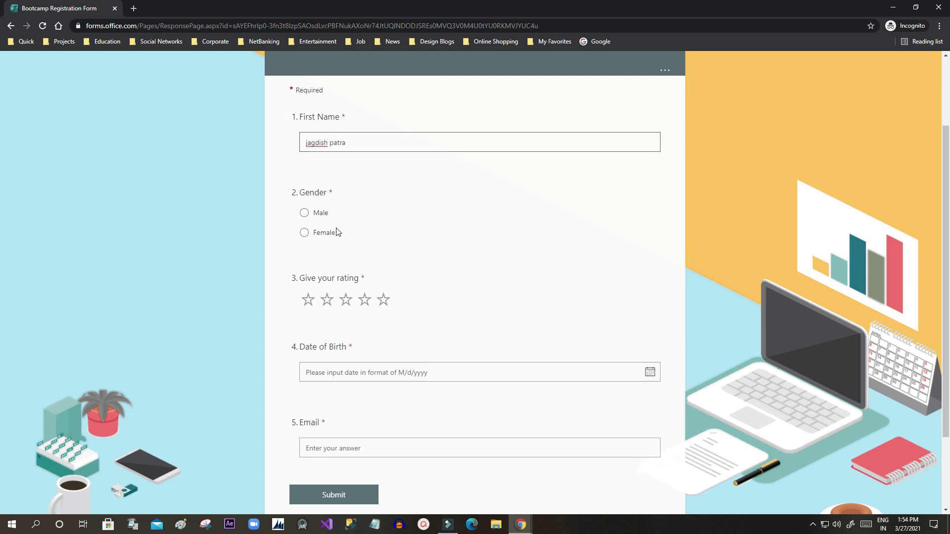
click(305, 212)
click(346, 300)
scroll(384, 350, down, 2)
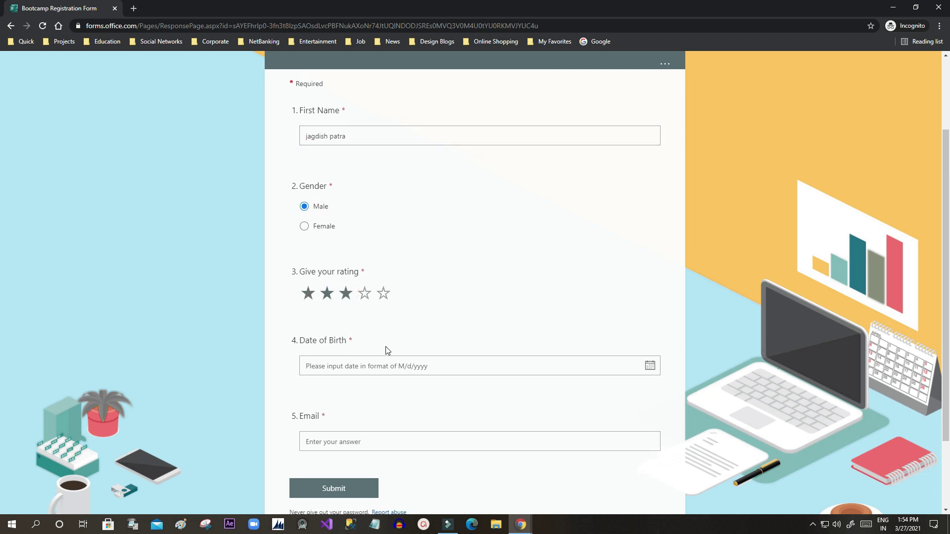
click(650, 269)
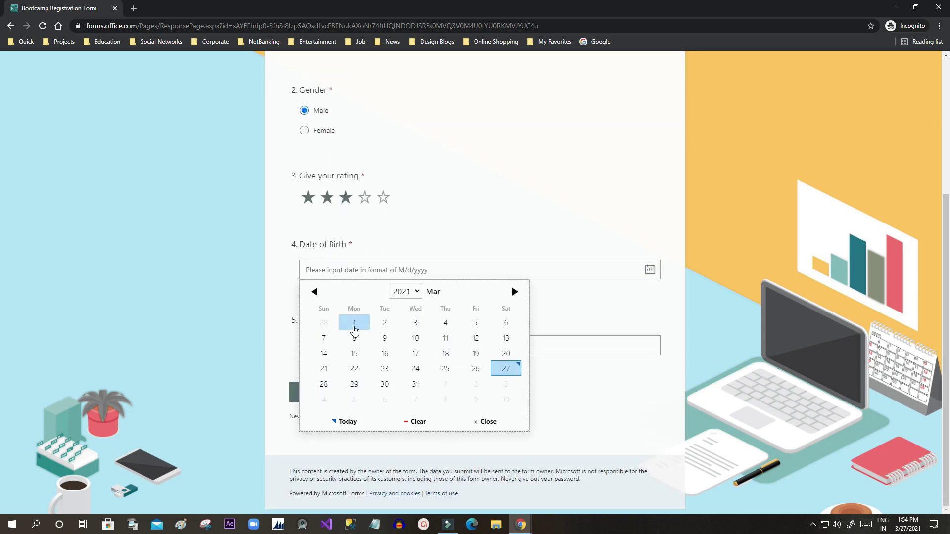
click(330, 323)
click(357, 347)
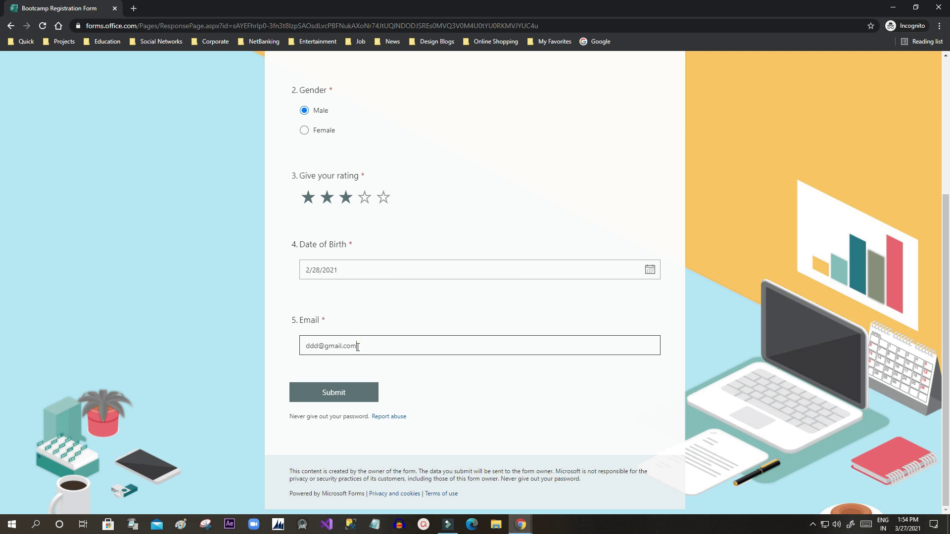
click(350, 396)
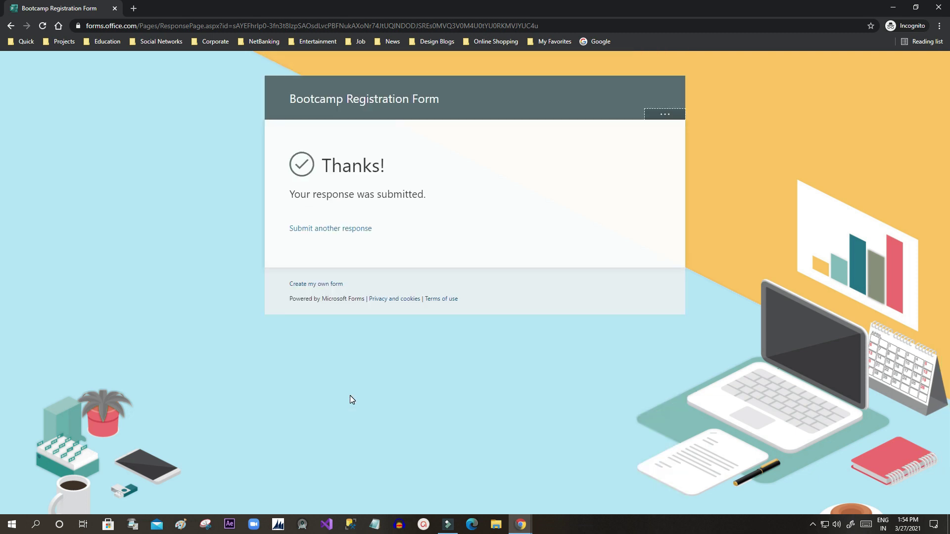
click(891, 10)
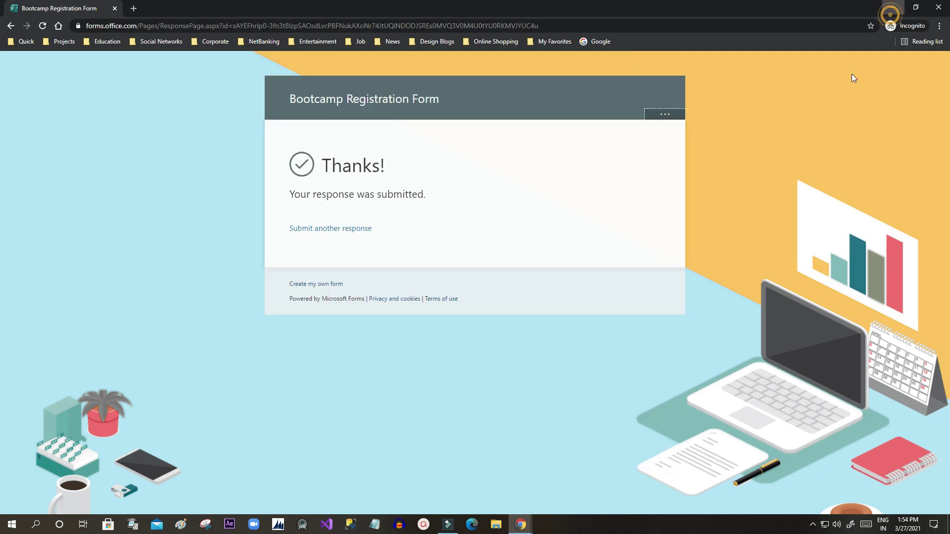
Step: Review the response summary showing 1 response and a 3.00 average rating
click(497, 119)
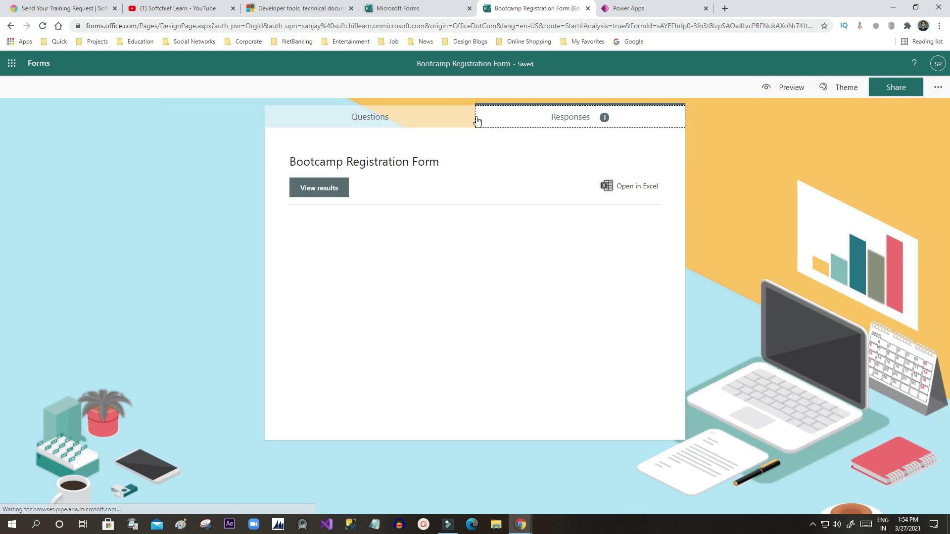
scroll(359, 262, down, 2)
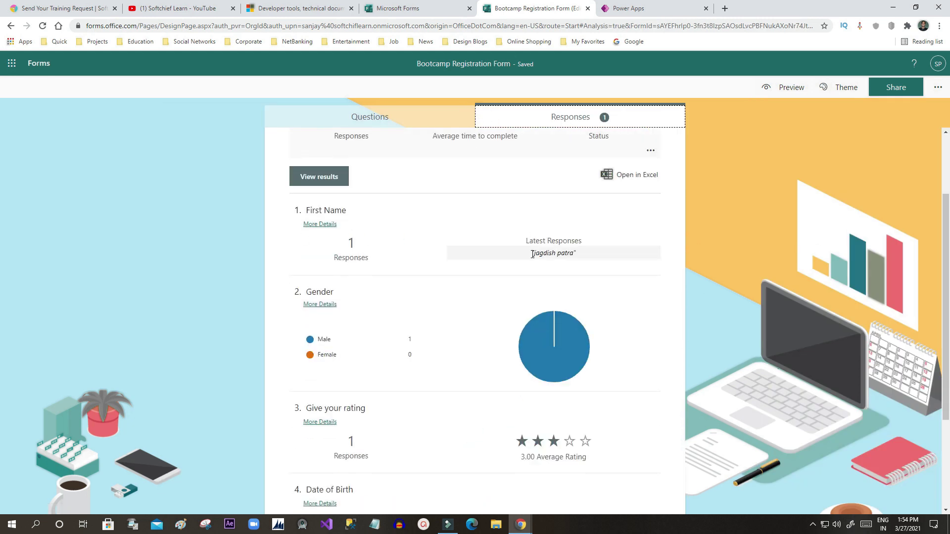
drag(528, 254, 590, 254)
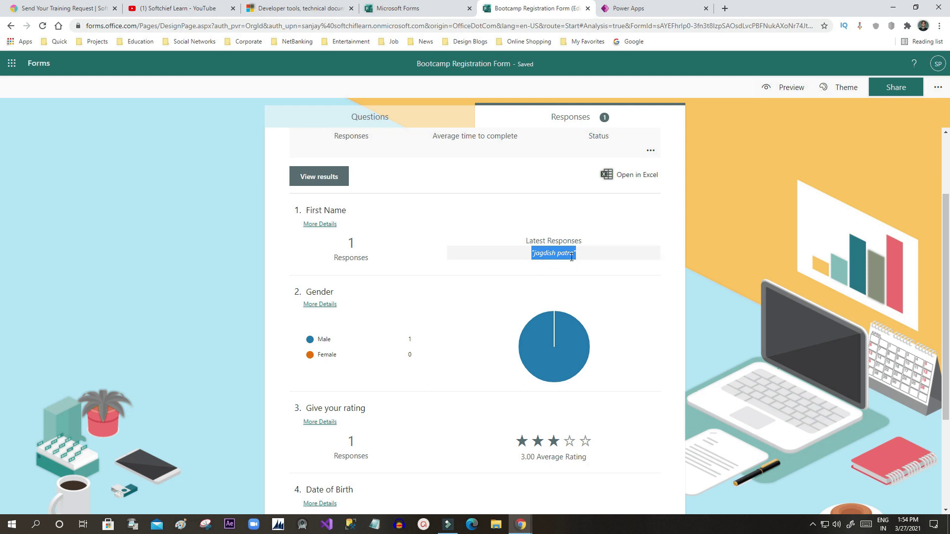
scroll(362, 264, down, 2)
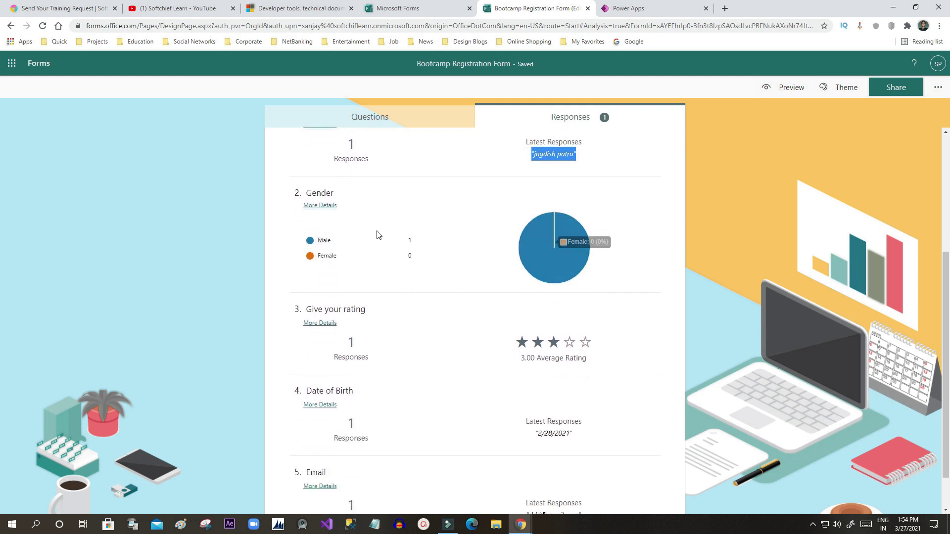
scroll(403, 320, down, 1)
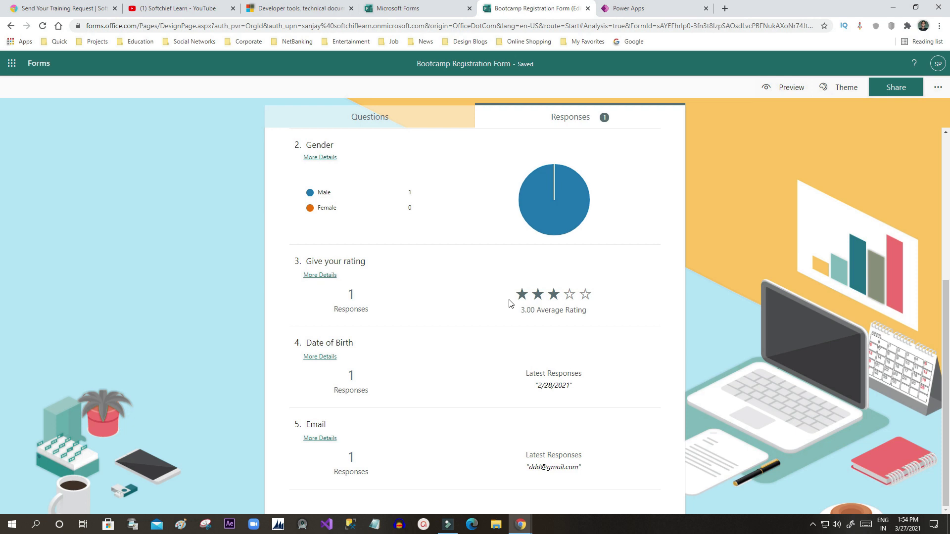
drag(514, 368, 592, 392)
click(592, 391)
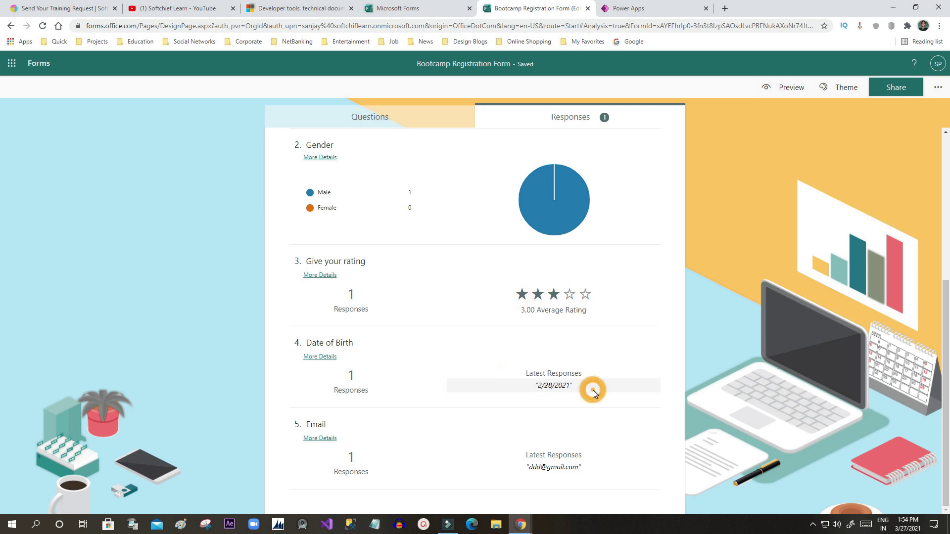
drag(526, 450, 524, 447)
scroll(621, 388, up, 5)
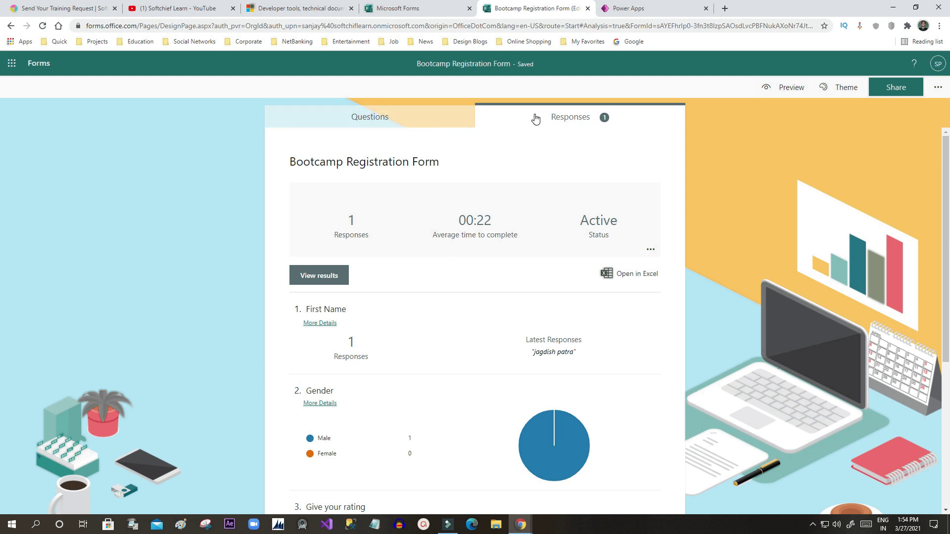
Step: Close the incognito window showing the submission confirmation
mouse_move(520, 523)
click(555, 482)
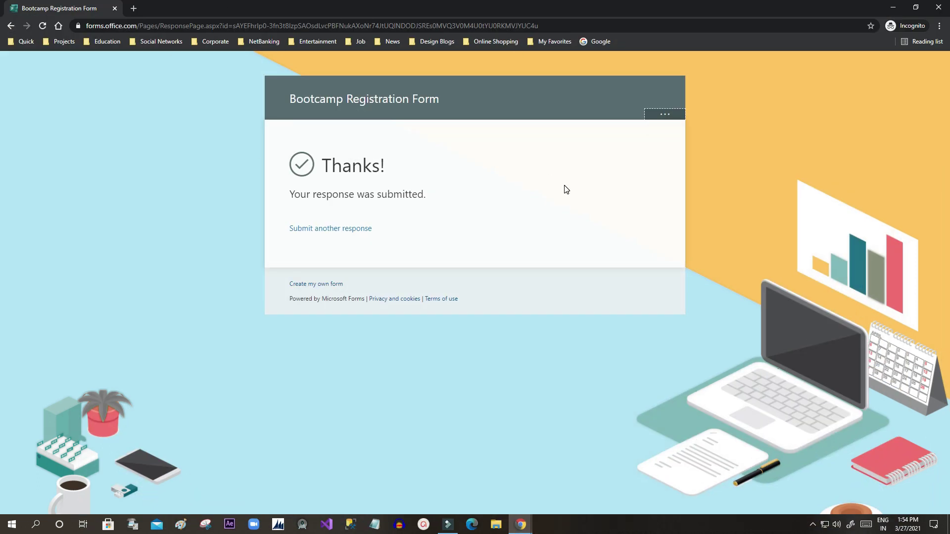
click(114, 9)
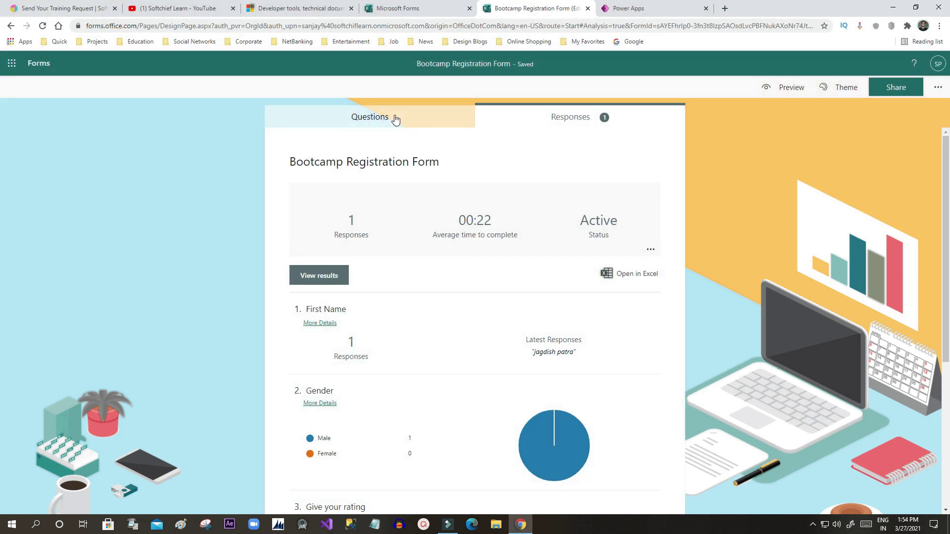
click(394, 119)
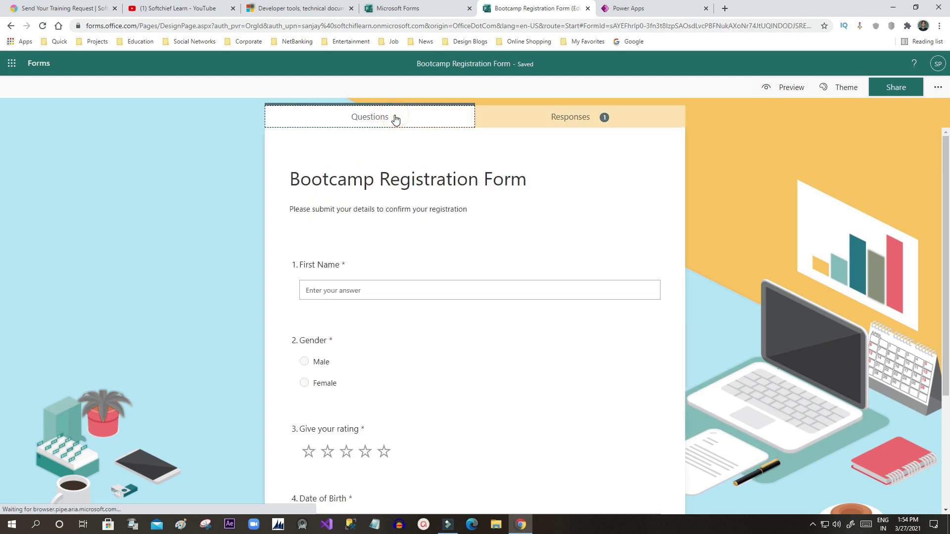
click(438, 12)
click(536, 9)
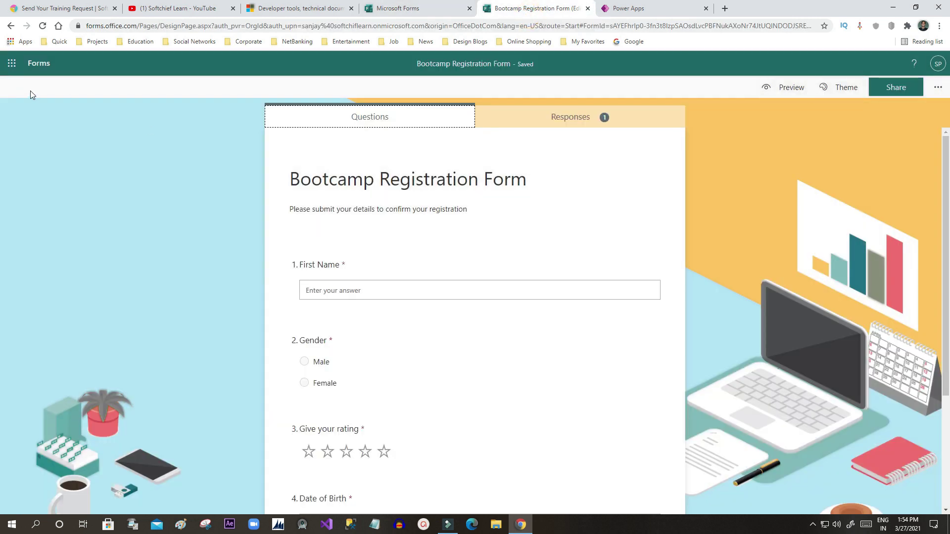
click(438, 8)
click(507, 4)
scroll(651, 246, down, 3)
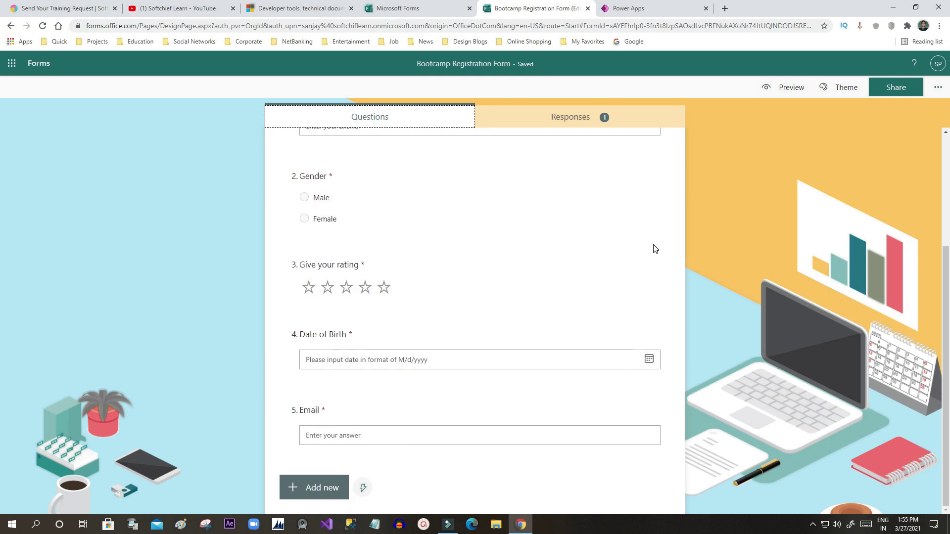
scroll(655, 248, up, 3)
click(42, 26)
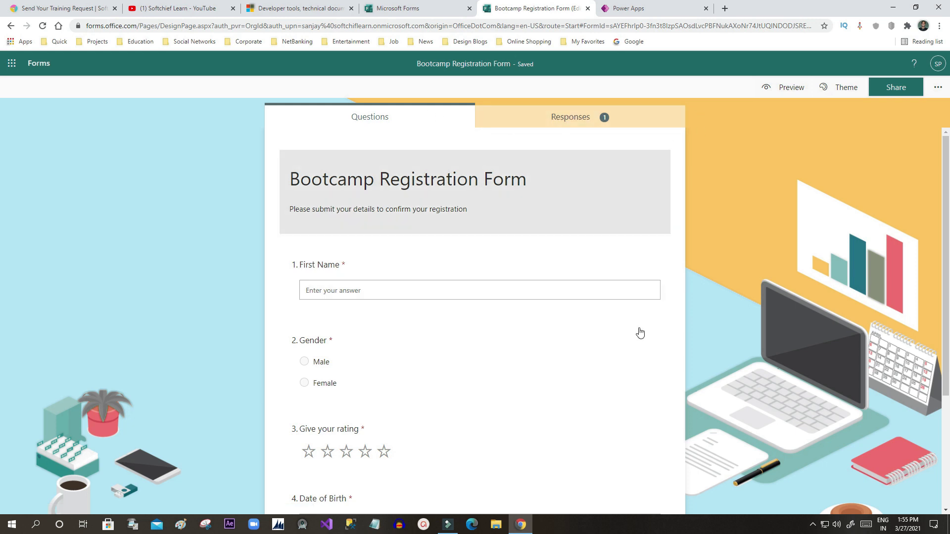
click(578, 124)
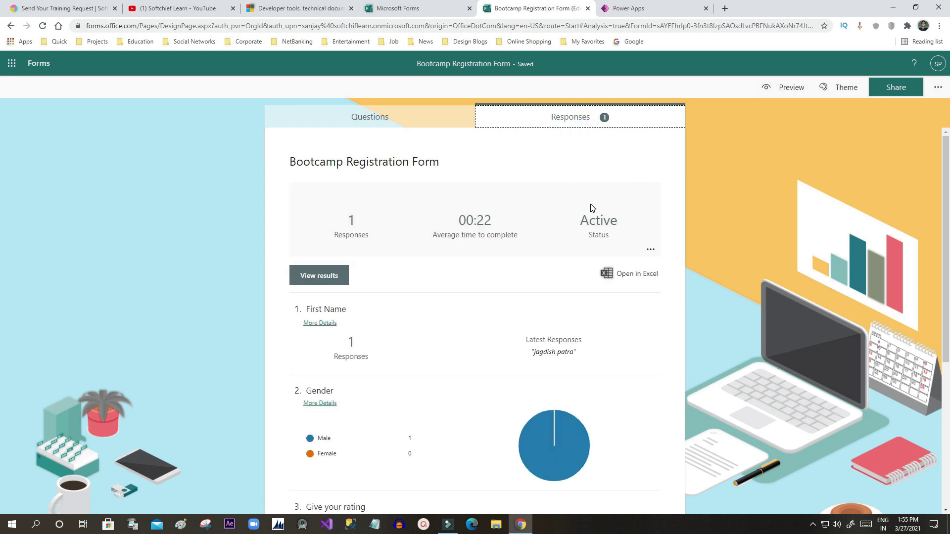
click(402, 121)
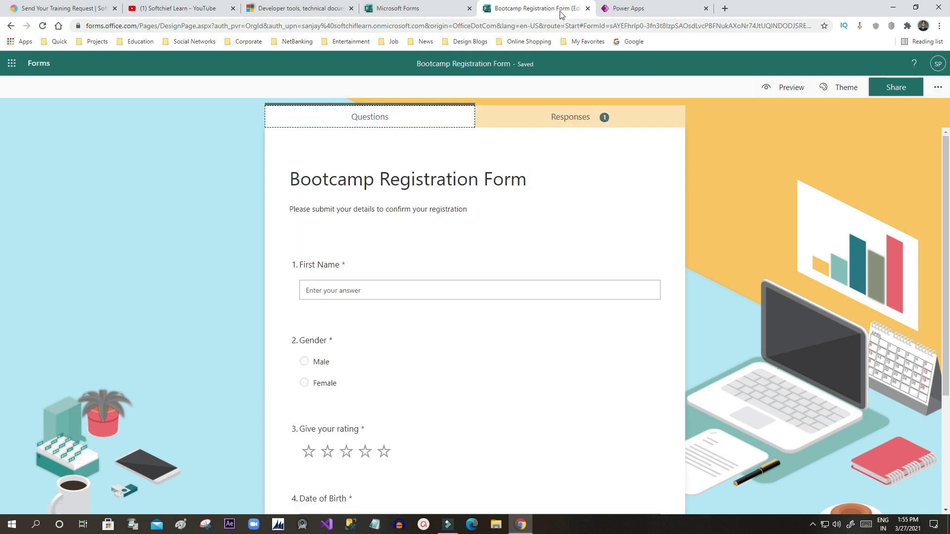
Step: Close the form editor, reload the Forms home's Recent list, and return to Softchief's training request page
click(588, 9)
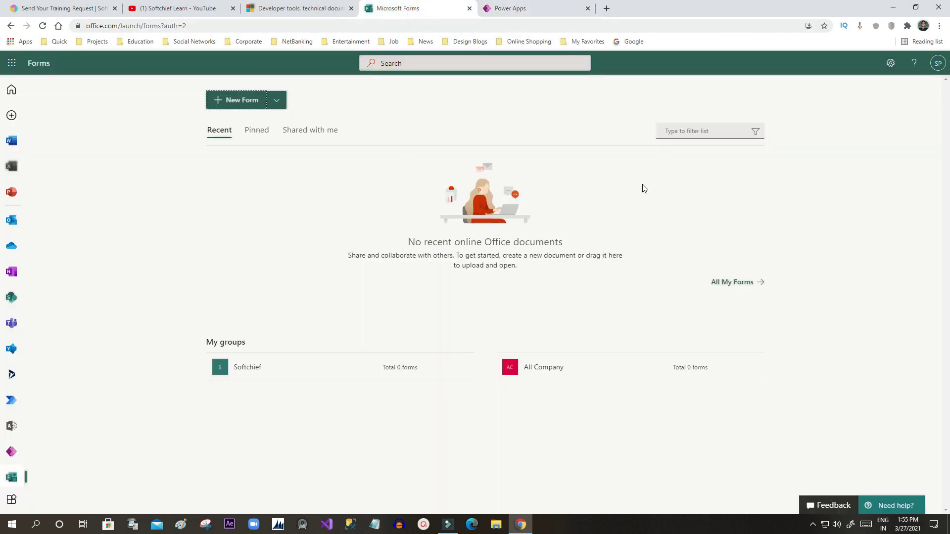
click(220, 131)
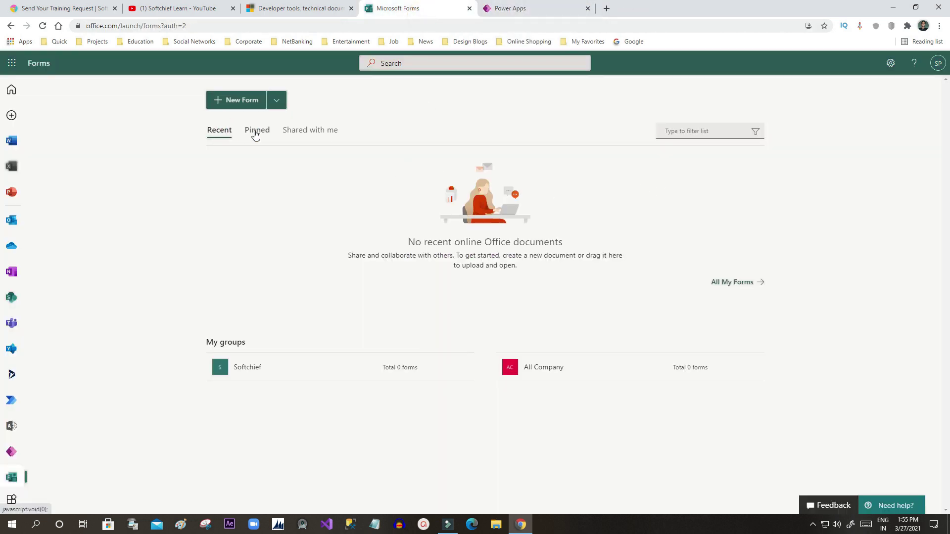
click(42, 26)
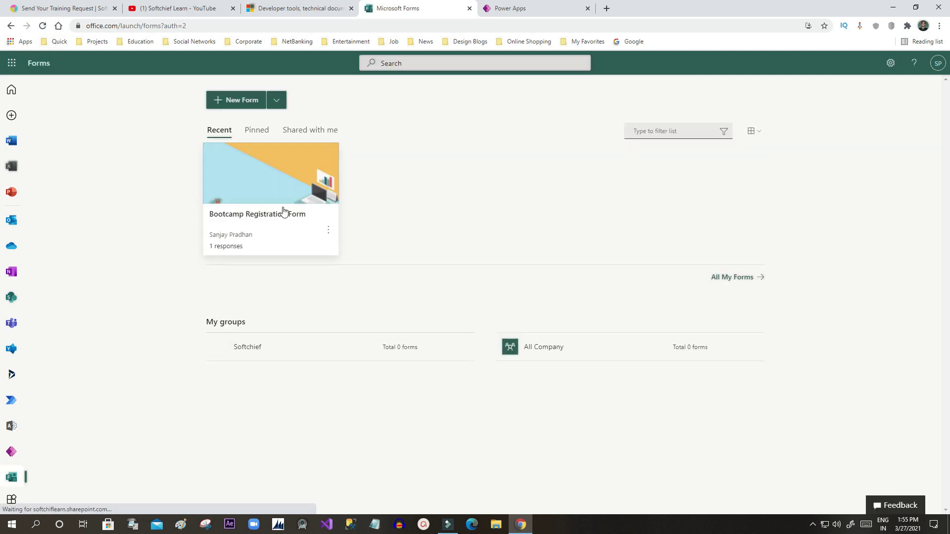
click(397, 172)
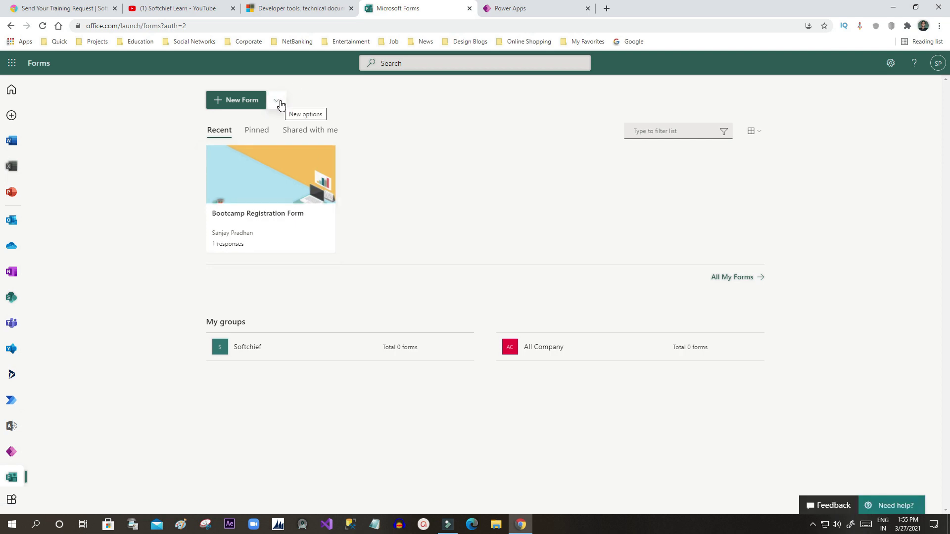
click(64, 8)
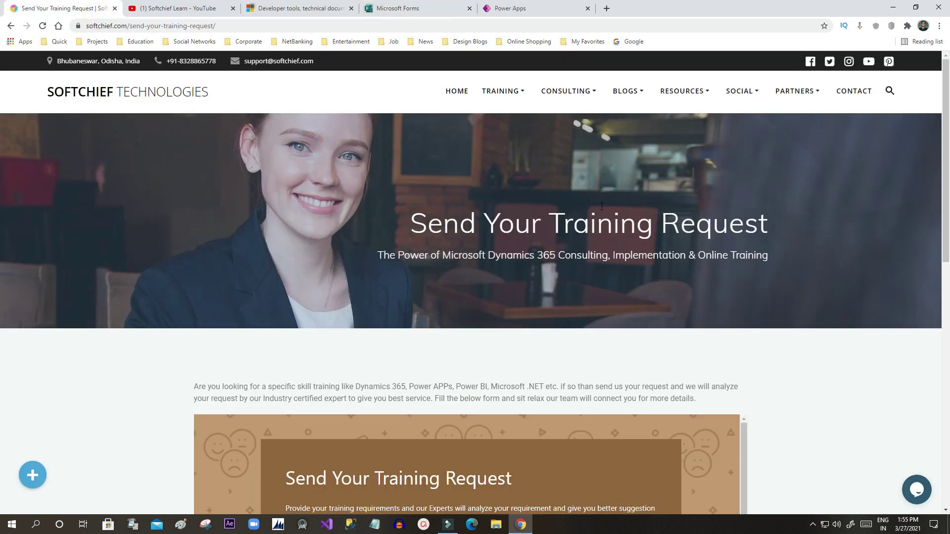
Step: Open Training > Test Your Skills, enter a test name and email, and continue
mouse_move(514, 91)
click(514, 135)
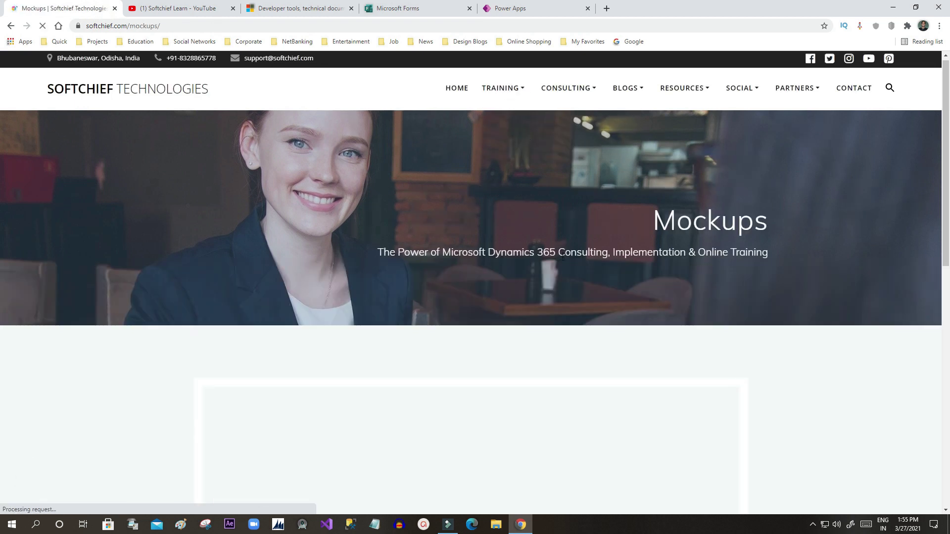
scroll(604, 230, down, 5)
scroll(366, 252, down, 3)
click(352, 162)
text(ghjhjj)
key(Tab)
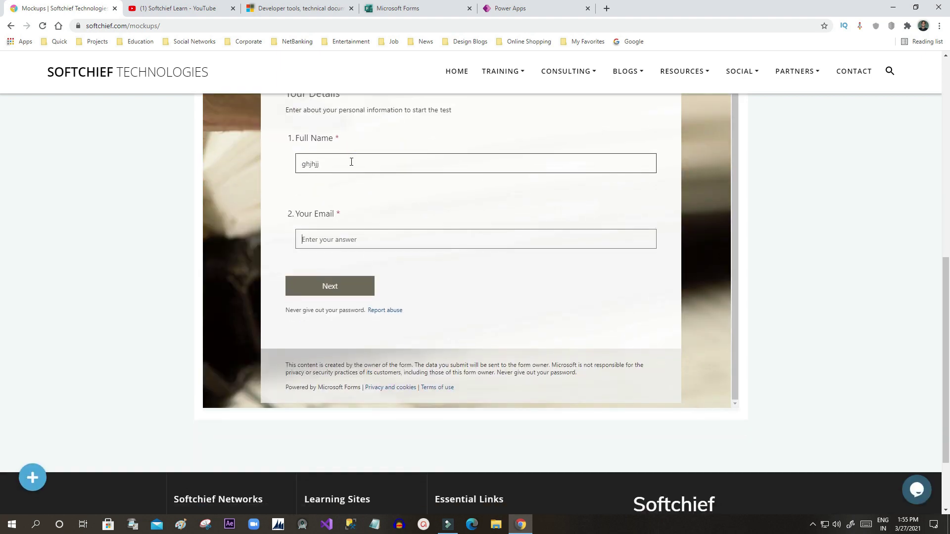
text(hhk)
click(340, 291)
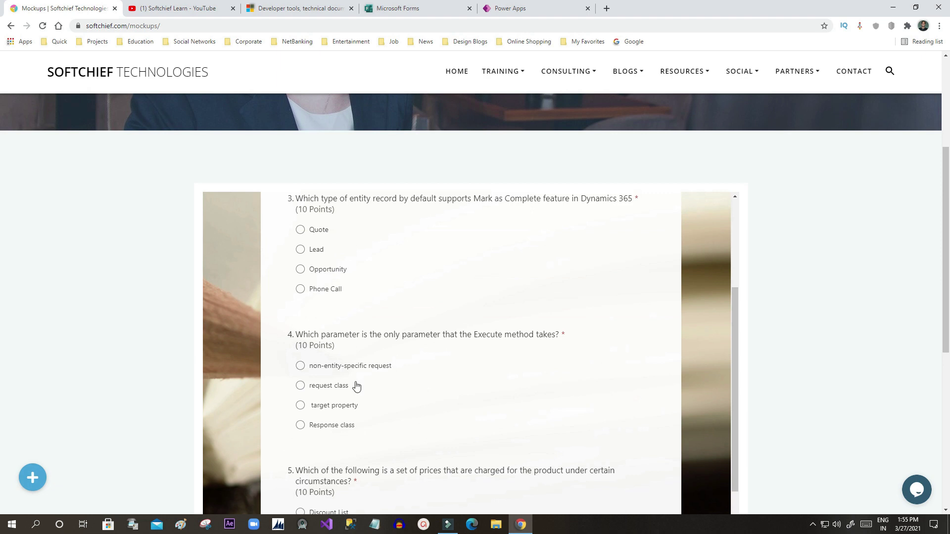
Step: Answer quiz questions 4-7 (request class, two Q6 picks, Discount List, Pre-Validation) and submit
scroll(356, 386, down, 3)
scroll(374, 348, down, 2)
scroll(363, 308, up, 3)
click(300, 413)
click(300, 286)
scroll(307, 290, down, 5)
click(300, 342)
click(300, 322)
click(300, 439)
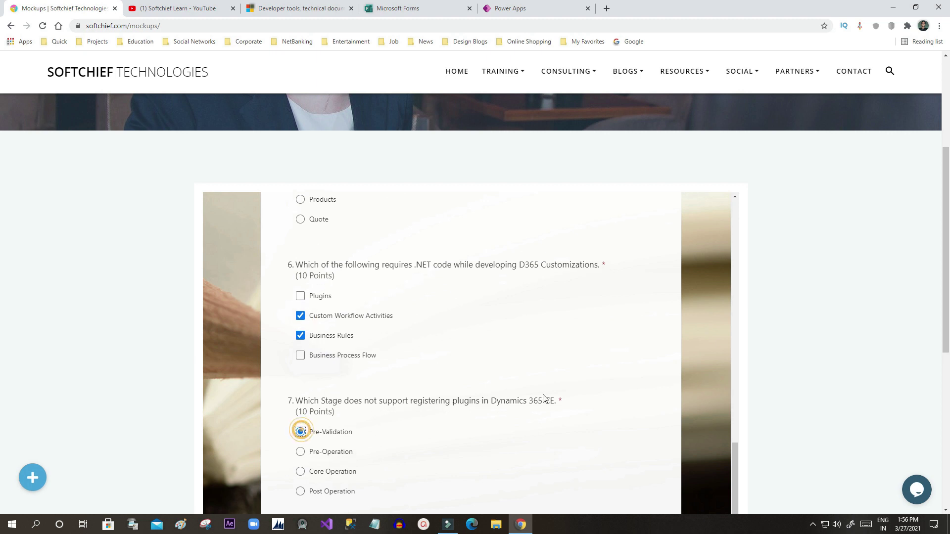
scroll(750, 376, down, 5)
click(445, 239)
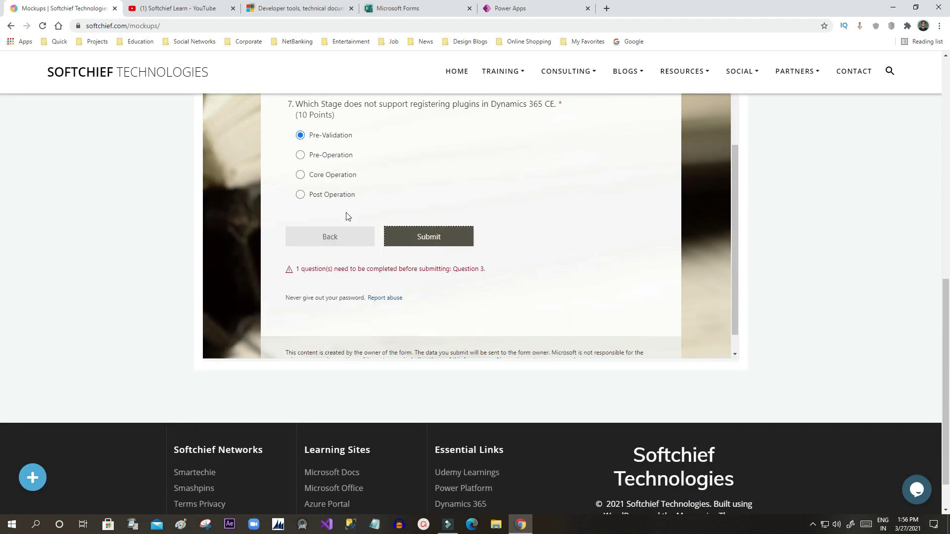
Step: Answer the missed question 3 with Quote and submit the completed quiz
scroll(445, 262, up, 7)
scroll(346, 223, up, 7)
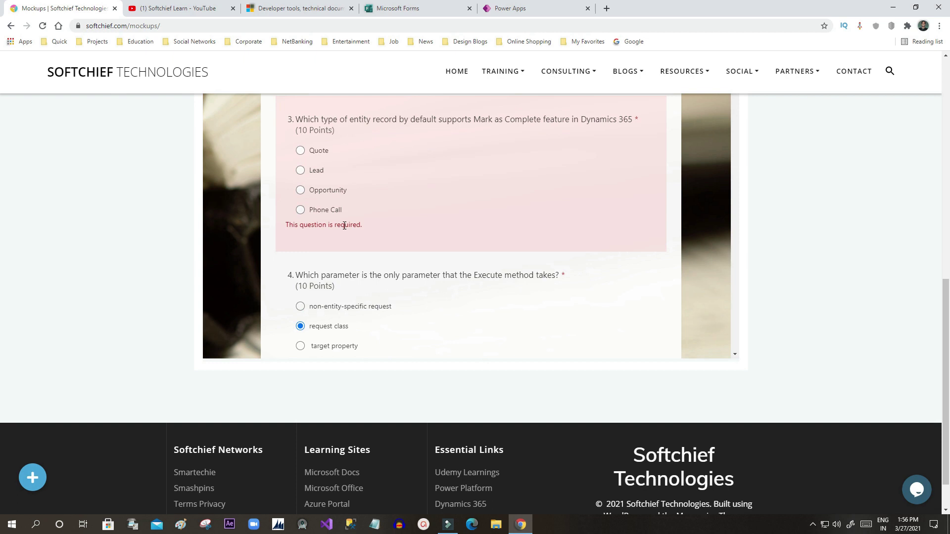
click(304, 200)
scroll(523, 261, up, 3)
scroll(544, 277, down, 15)
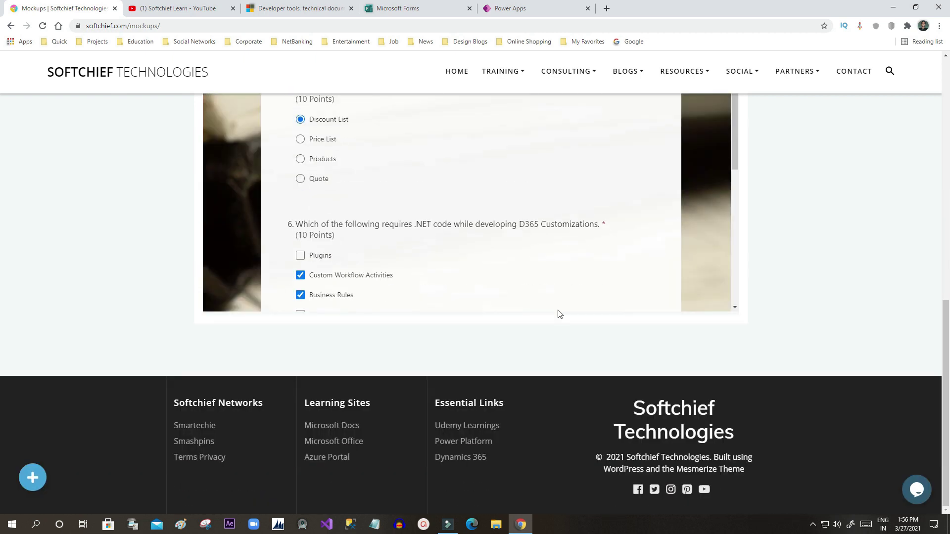
click(428, 193)
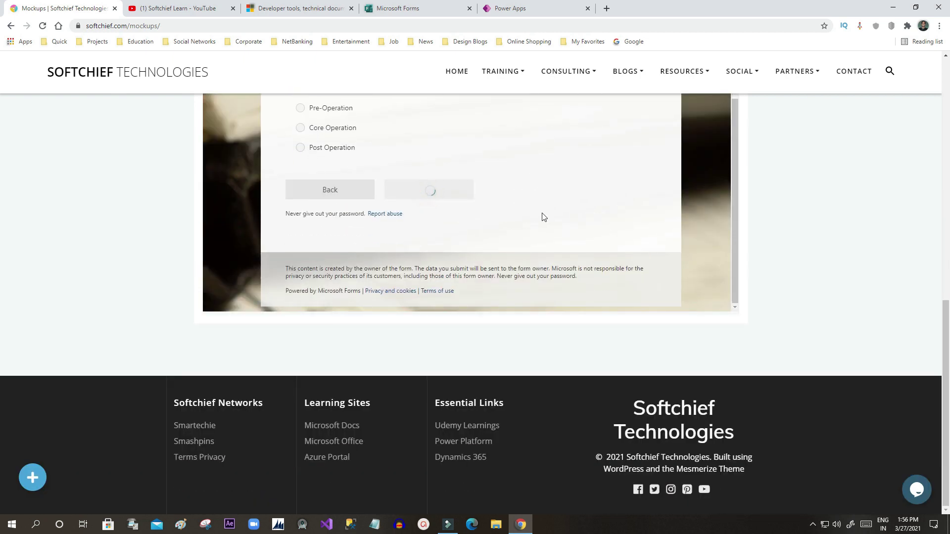
scroll(696, 272, down, 1)
drag(313, 317, 436, 321)
click(436, 321)
scroll(801, 213, up, 4)
click(159, 93)
click(569, 9)
Step: From the Forms home page, start a new blank quiz
click(382, 8)
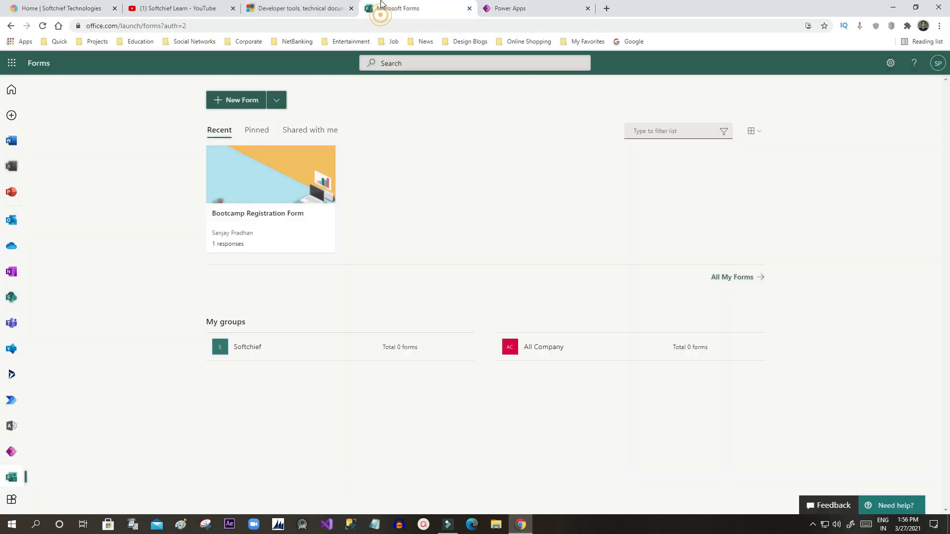
click(275, 101)
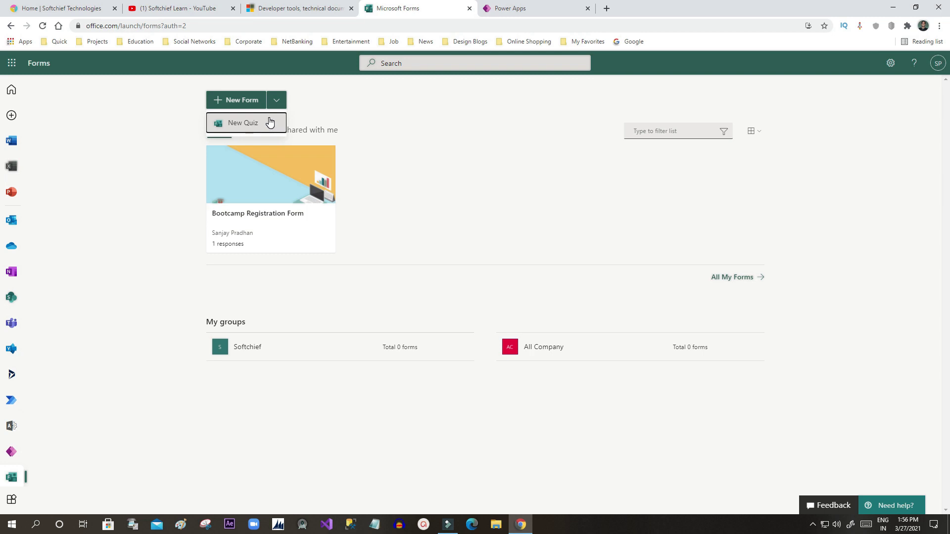
click(269, 123)
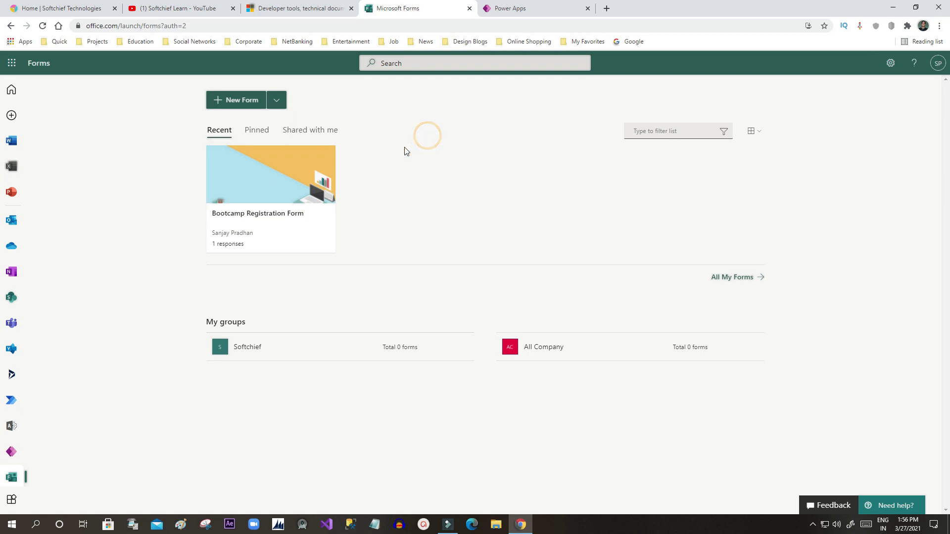
click(275, 100)
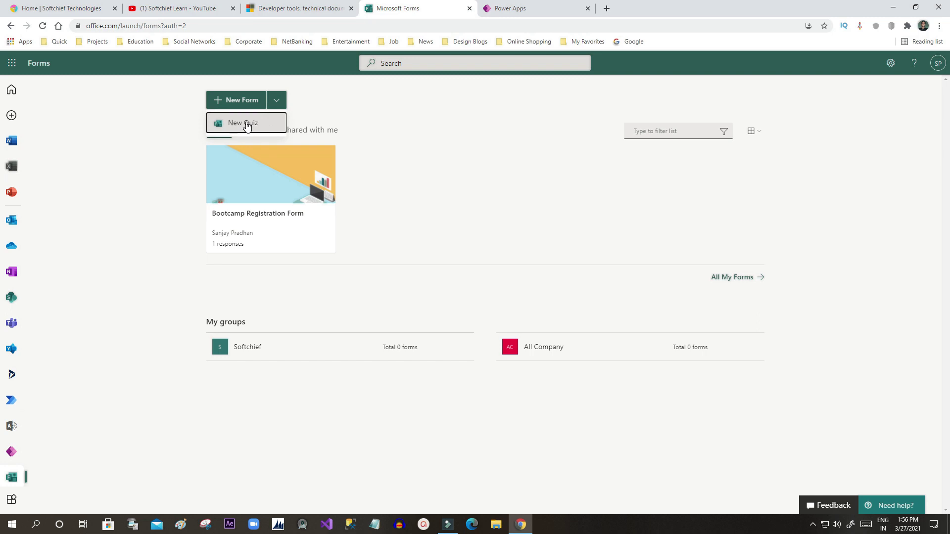
click(246, 123)
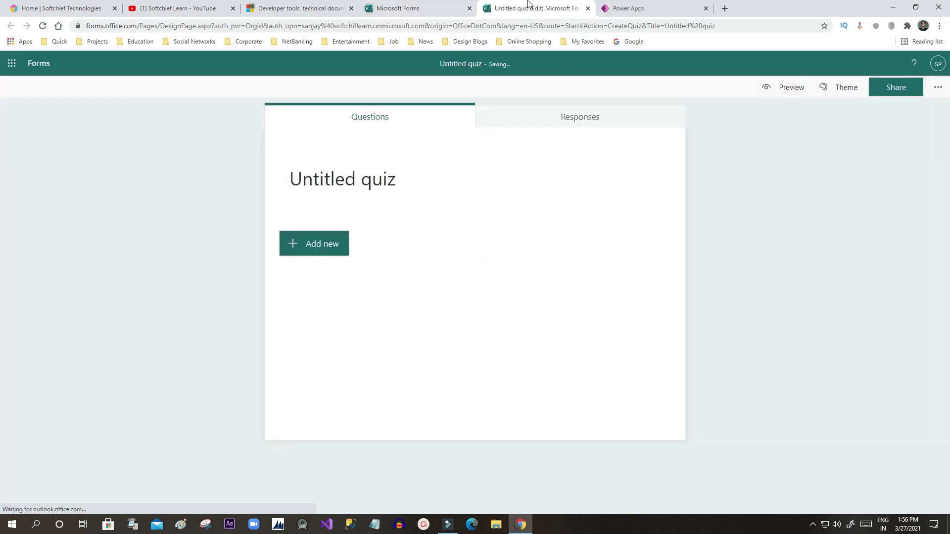
Step: Title the new quiz 'General Quiz'
click(381, 174)
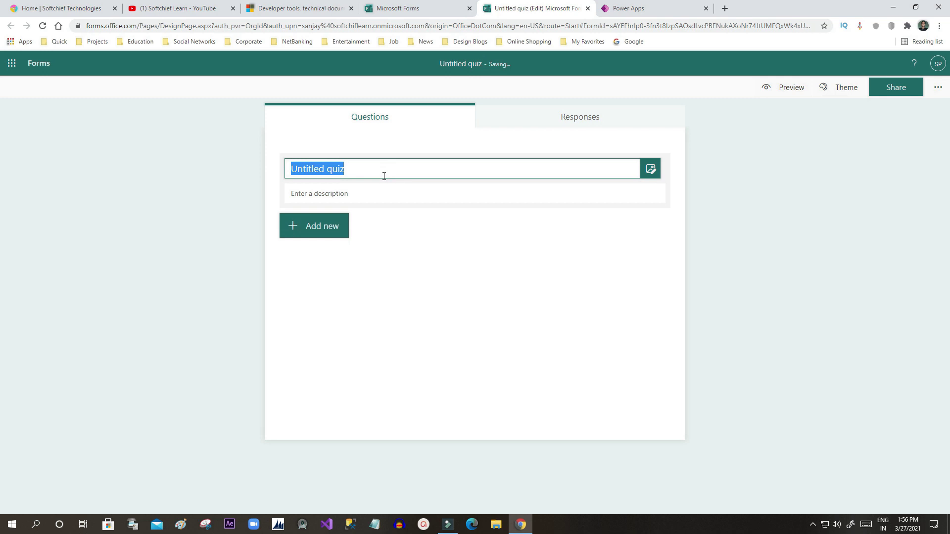
text(Qu)
key(BackSpace)
key(BackSpace)
text(General)
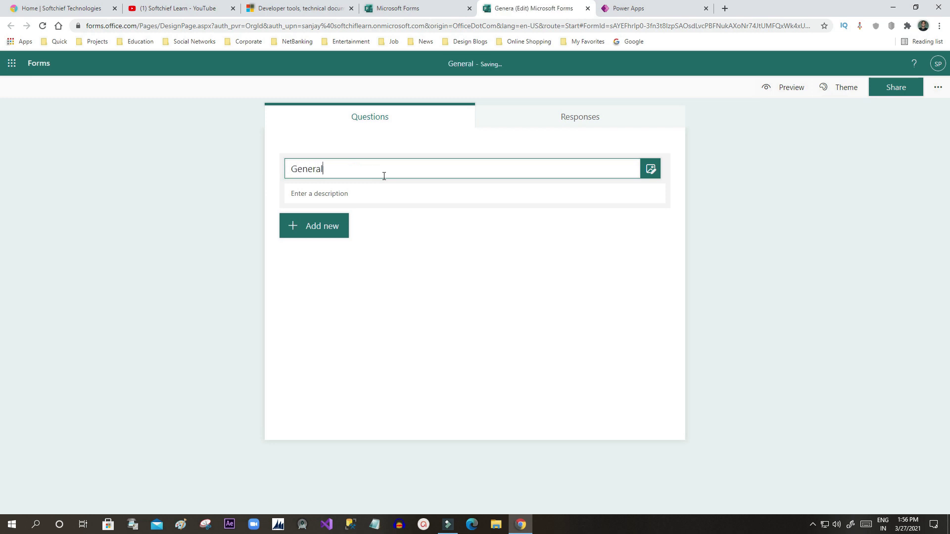
text( Quiz)
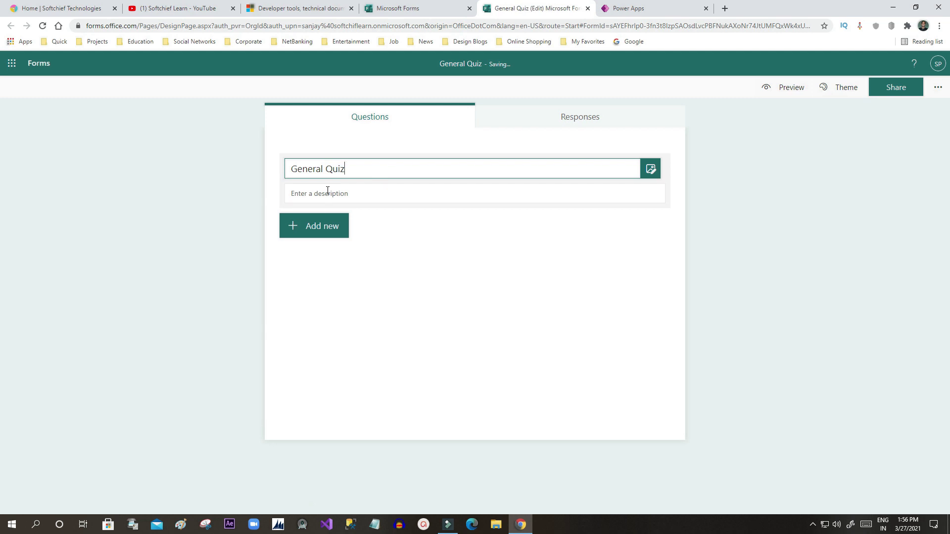
Step: Give the quiz the description 'Participate in quiz'
click(372, 193)
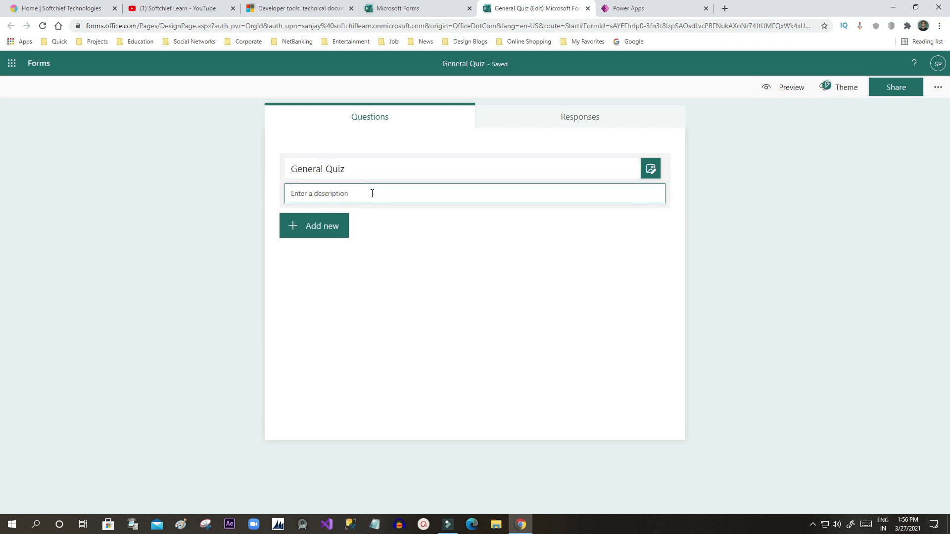
text(Particu)
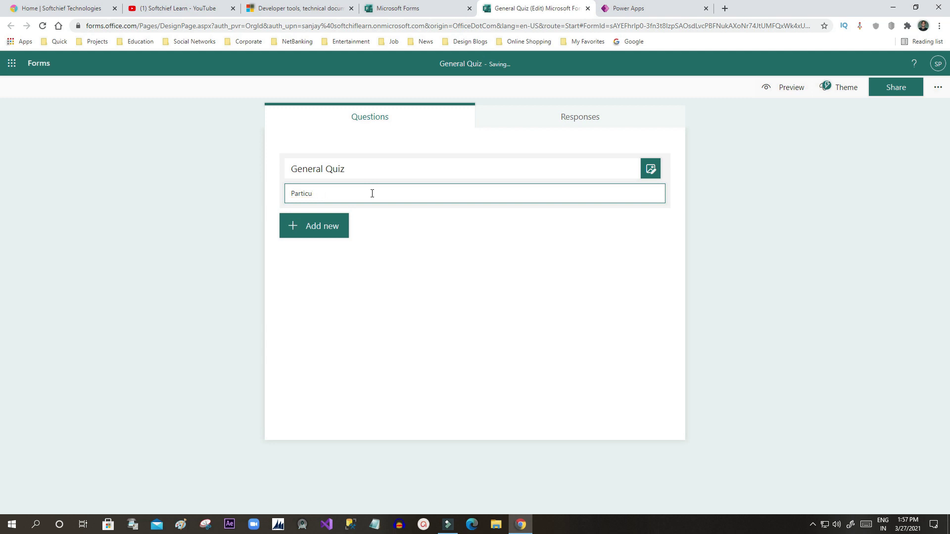
text(ipatipatye)
key(BackSpace)
key(BackSpace)
text(in qui)
click(309, 230)
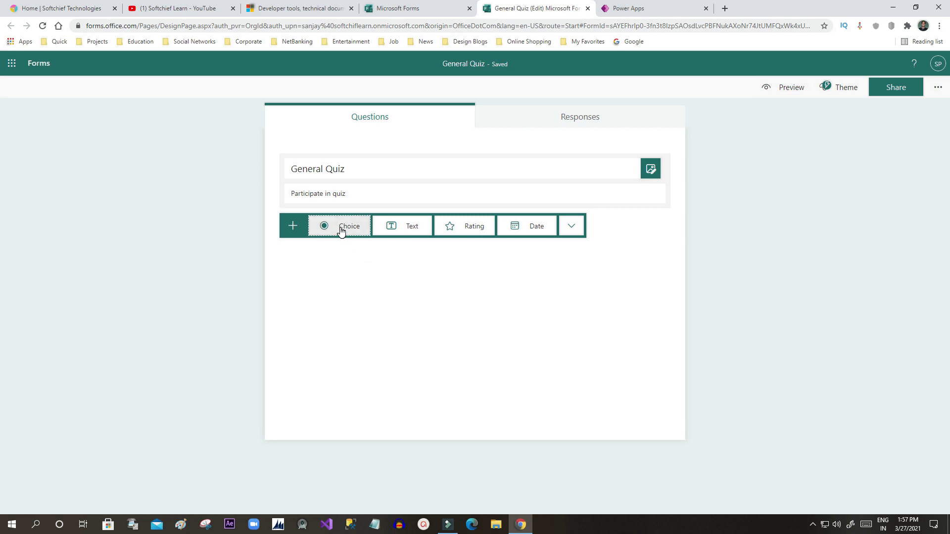
Step: Add a Choice question titled 'Which is not a Microsoft Product'
click(341, 230)
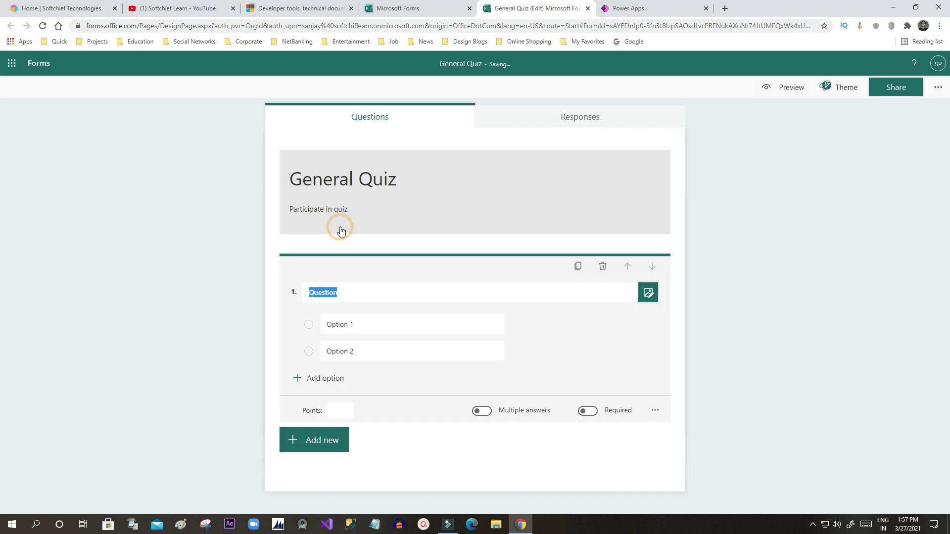
click(353, 294)
double_click(341, 293)
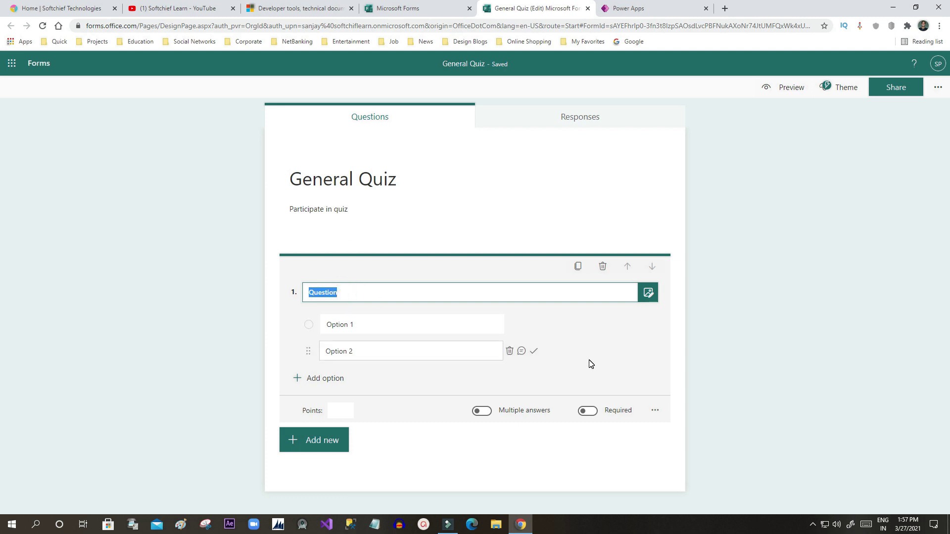
text(C)
key(BackSpace)
text(Which is not a Microsoft P)
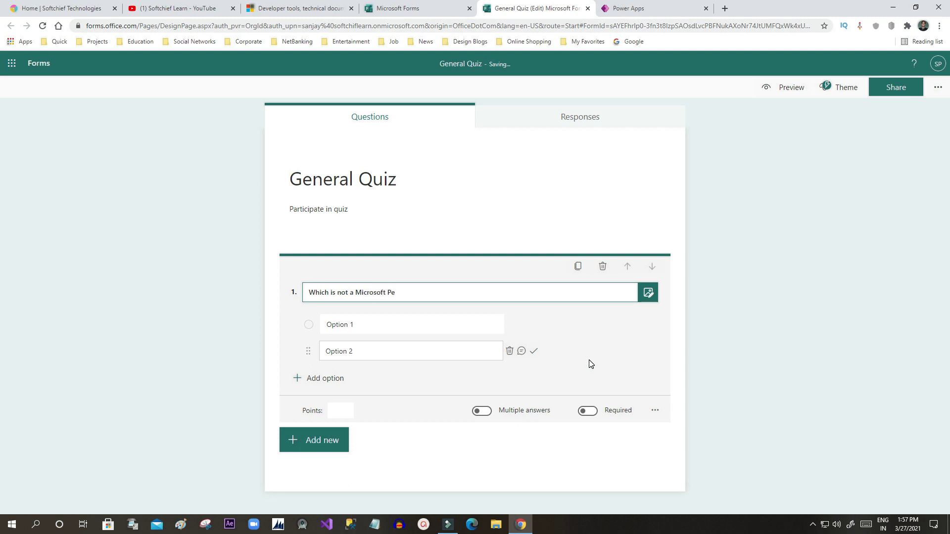
text(roduct)
Step: Fill in the answer options Office 365, SAP, Dynamics 365 and SharePoint
click(368, 328)
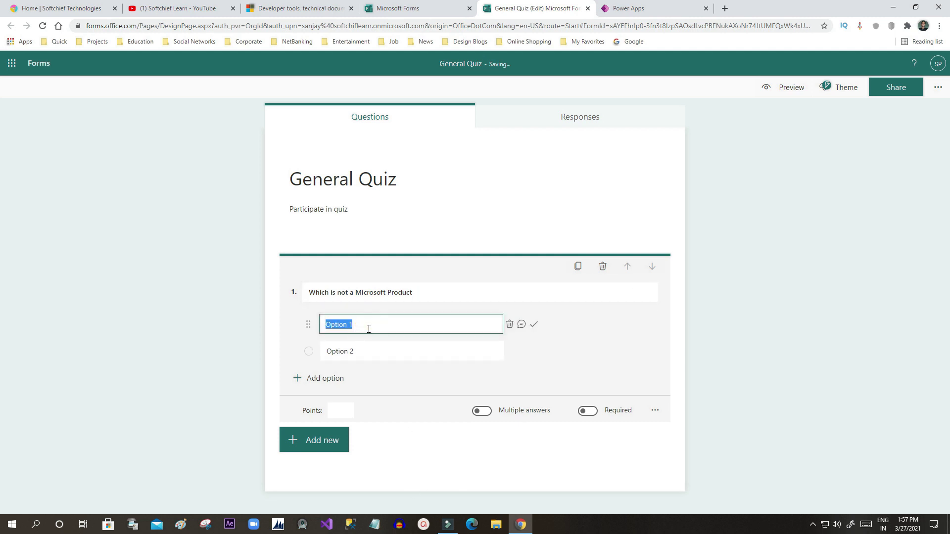
text(Office 365)
click(356, 350)
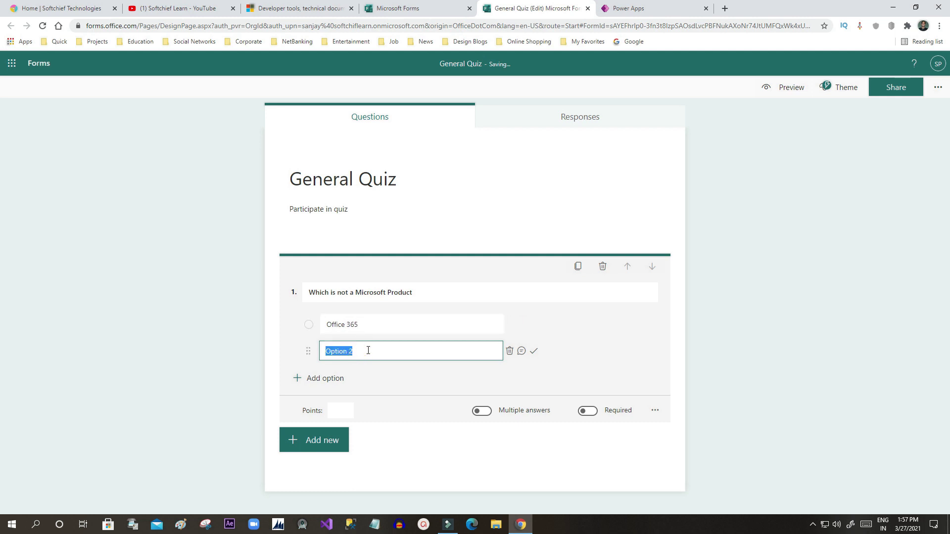
text(SAP)
click(404, 379)
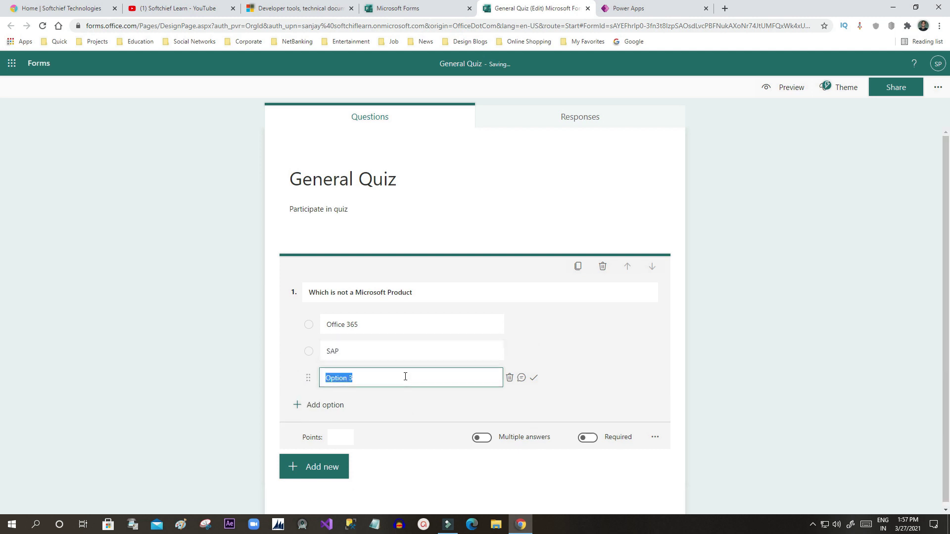
text(AWS)
drag(328, 377, 377, 376)
text(Dynamics 365)
click(329, 405)
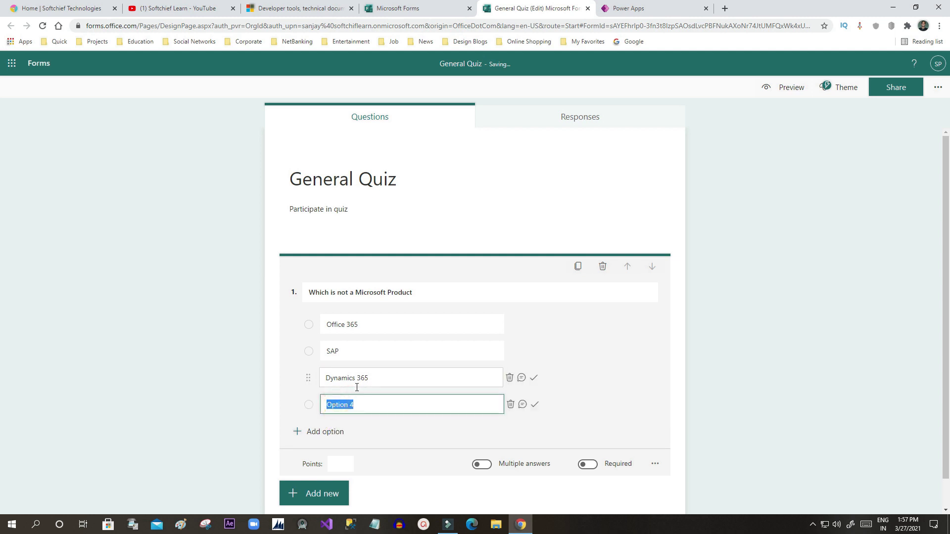
text(SharePoint)
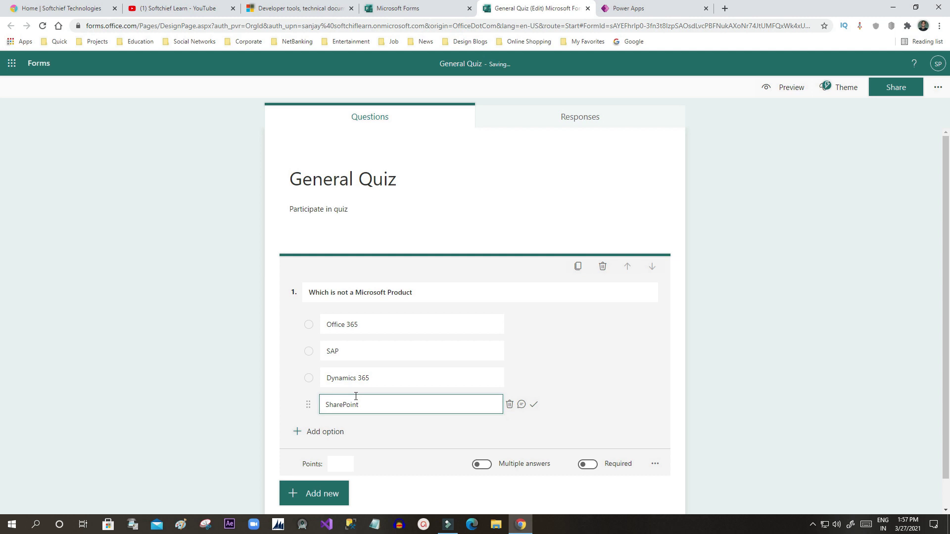
click(593, 352)
scroll(592, 353, down, 1)
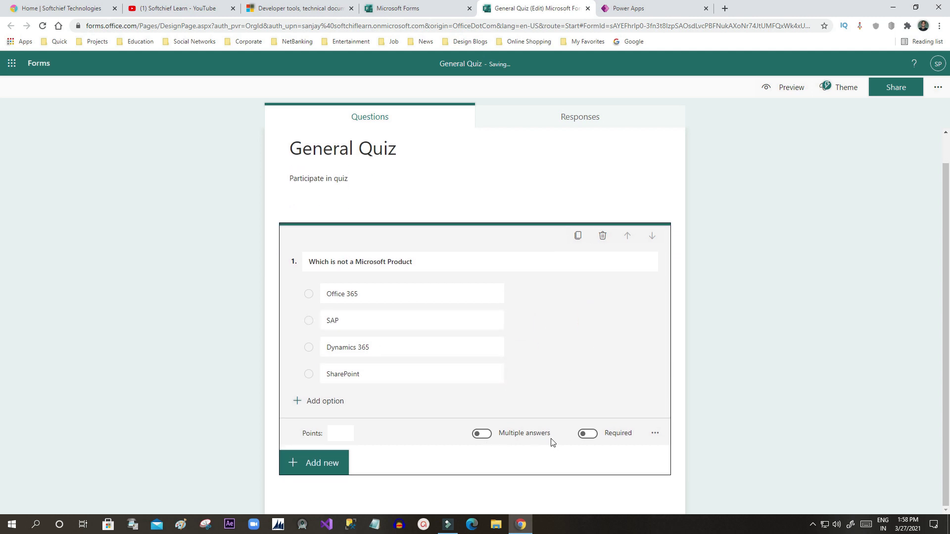
Step: Make question 1 required and worth 5 points
click(587, 434)
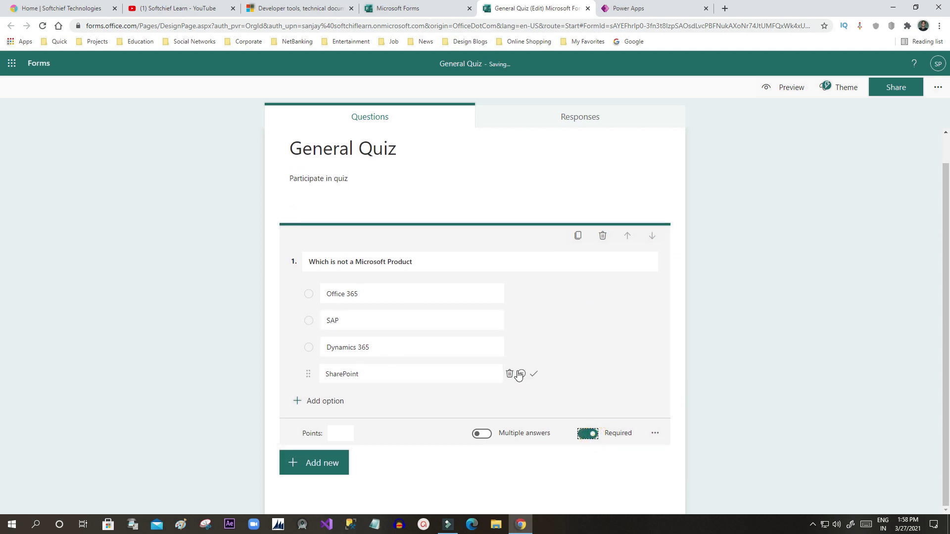
click(341, 433)
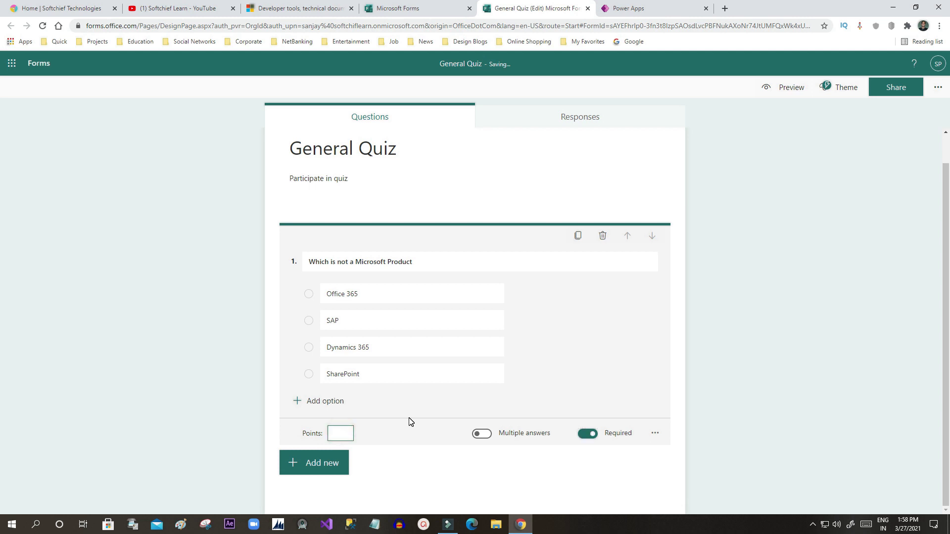
text(5)
click(406, 438)
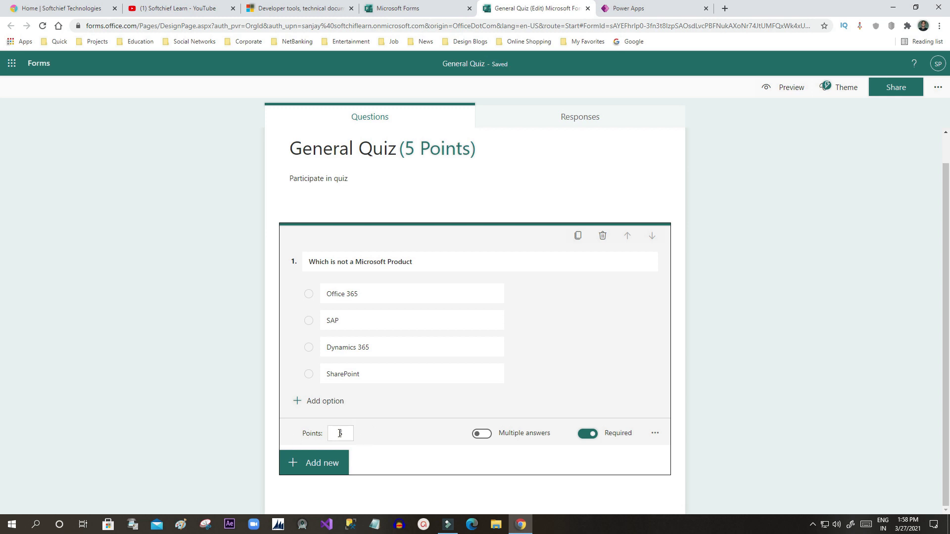
Step: Mark SAP as question 1's correct answer
click(652, 437)
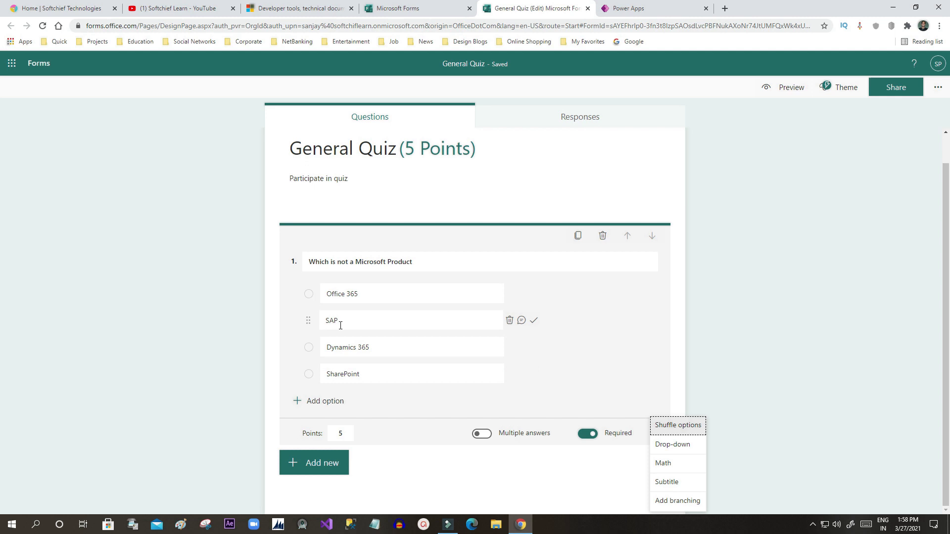
click(534, 323)
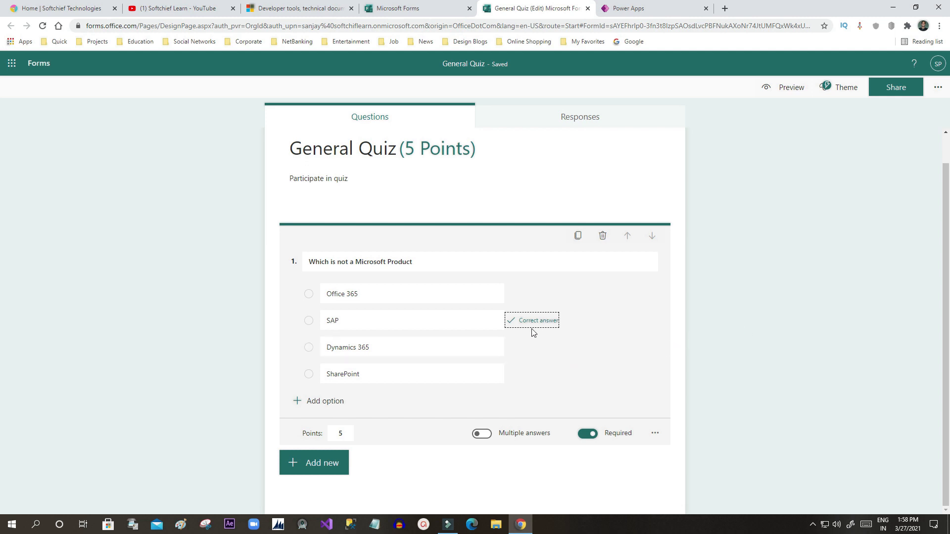
click(705, 321)
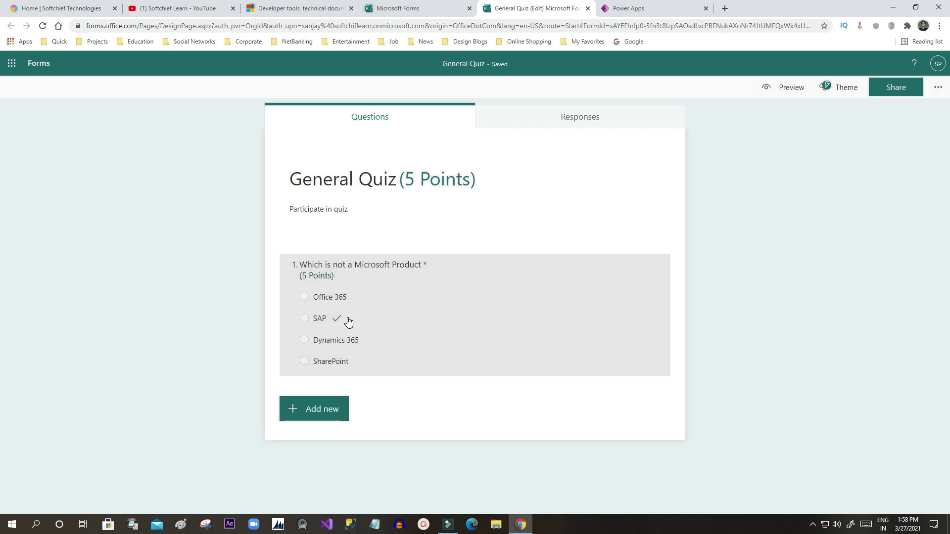
click(322, 415)
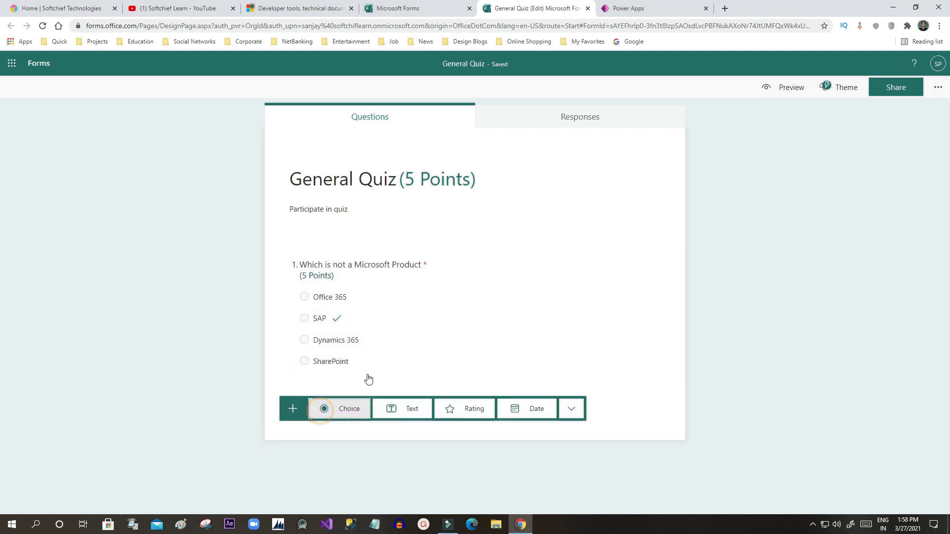
click(571, 408)
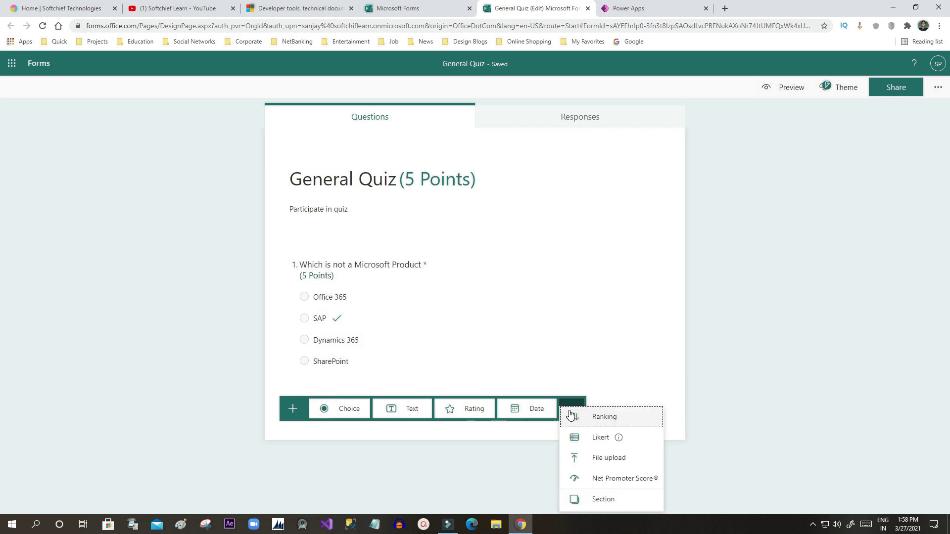
click(410, 444)
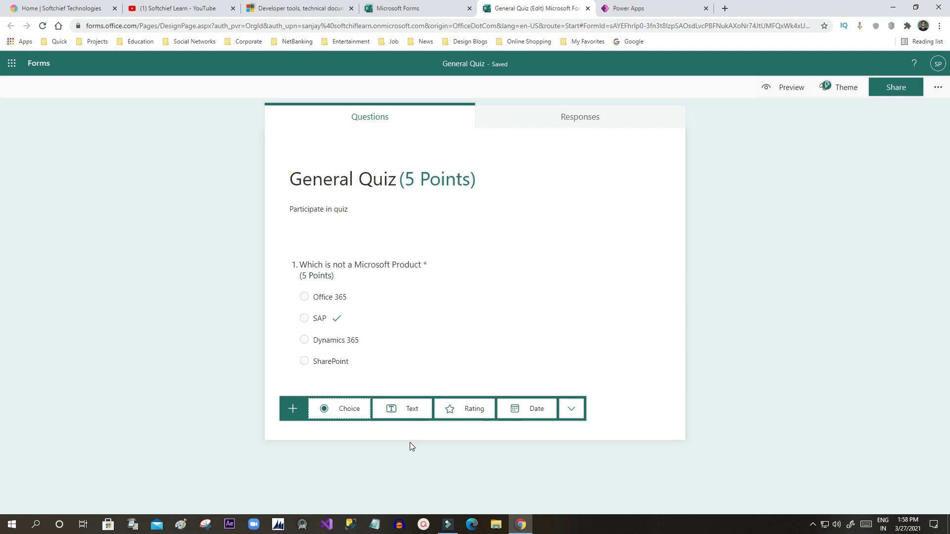
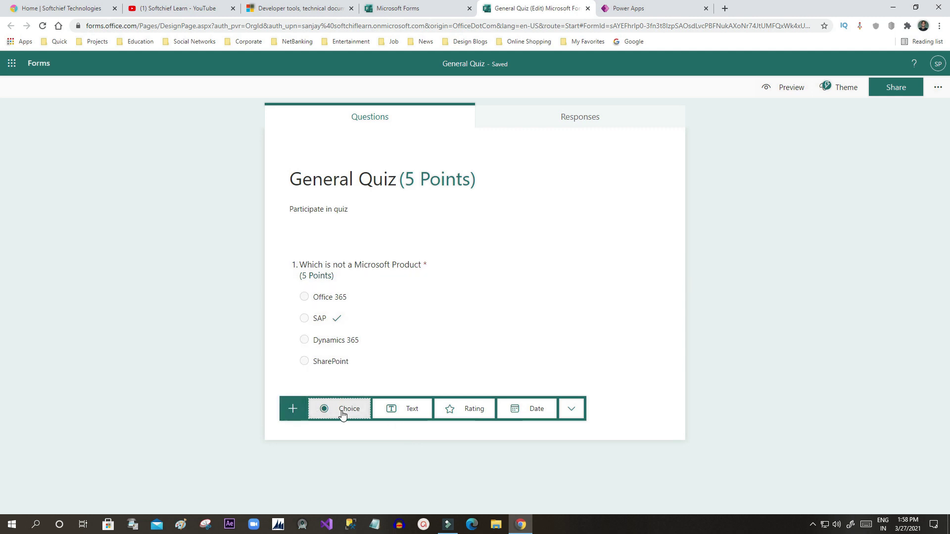
Step: Add a Choice question titled 'Which are Dynamics Product' with first option D365 CE
click(343, 414)
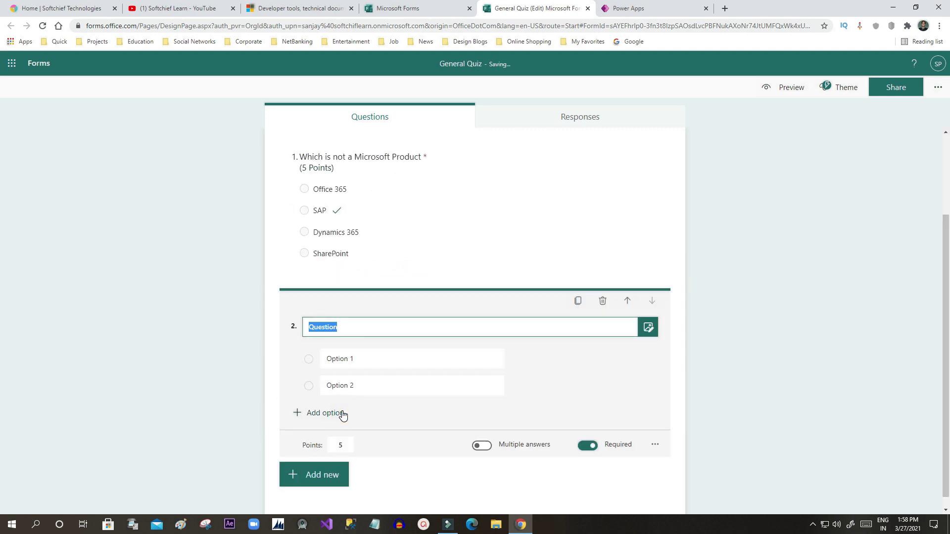
click(349, 348)
click(355, 315)
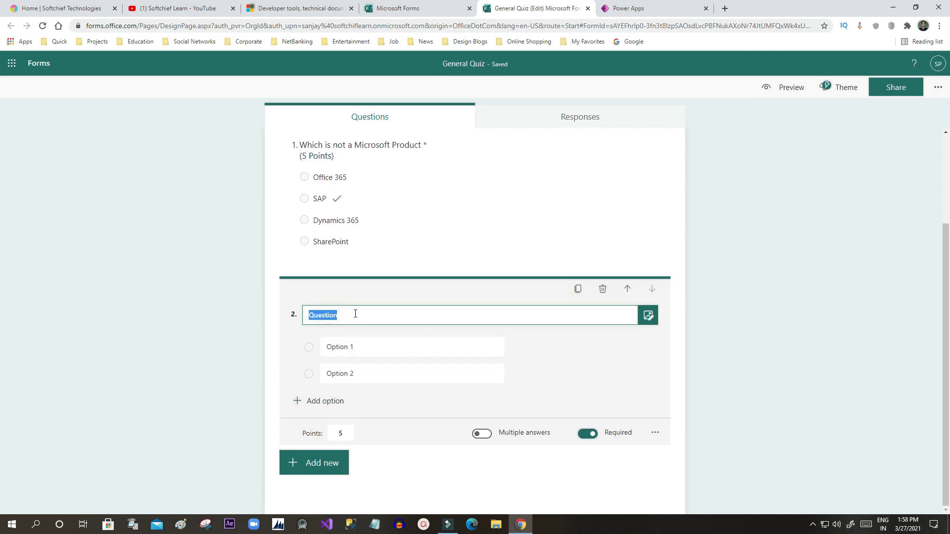
text(Which are Dynamics Product)
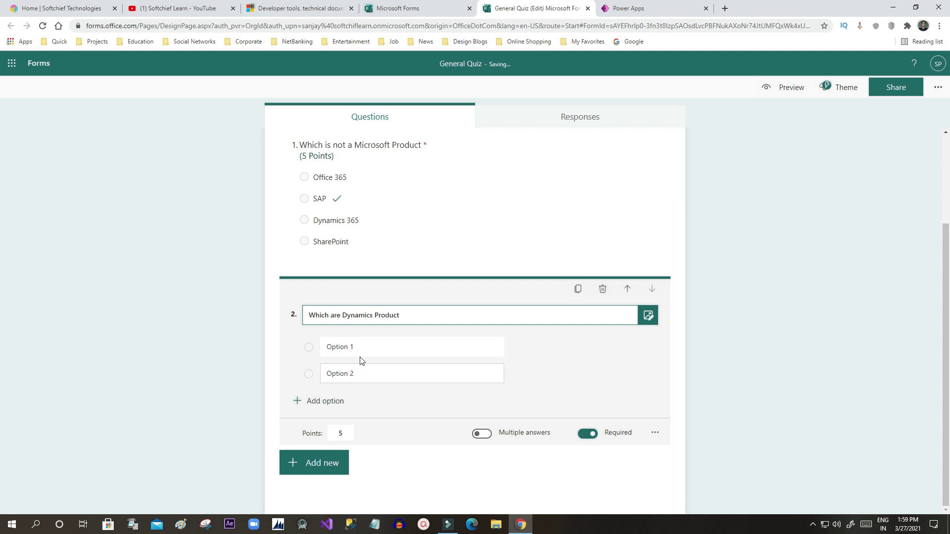
click(351, 348)
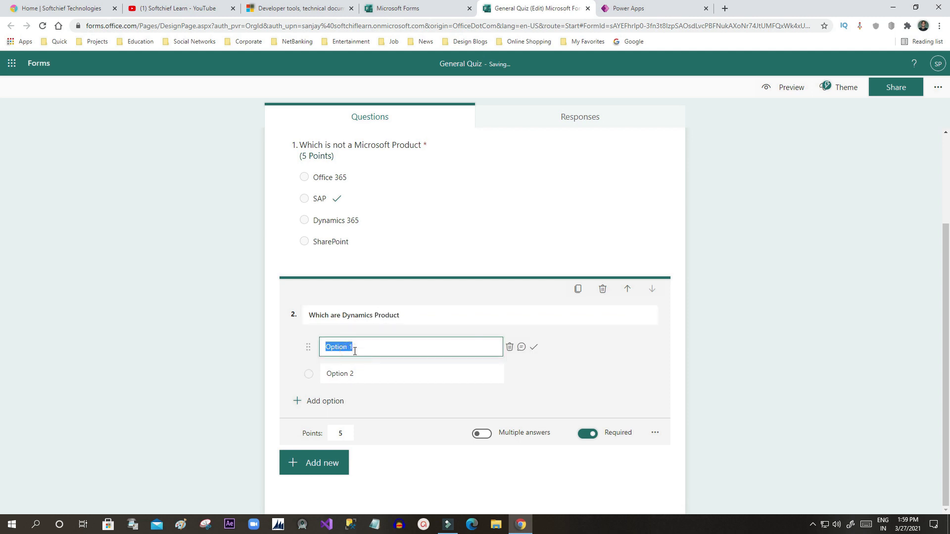
text(D365 CE)
key(Tab)
Step: Add the remaining answer options D365 FO, O365 and SAP
click(364, 365)
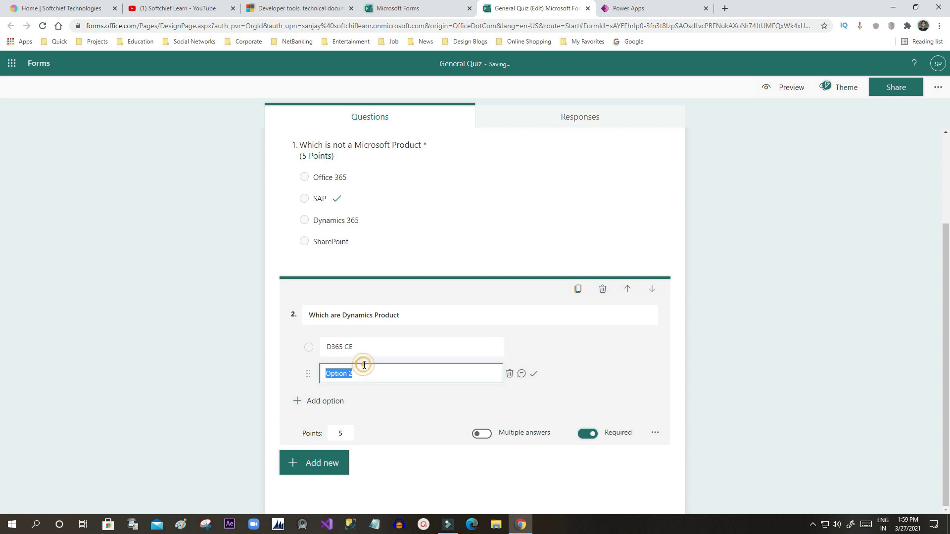
text(D365 FO)
click(339, 400)
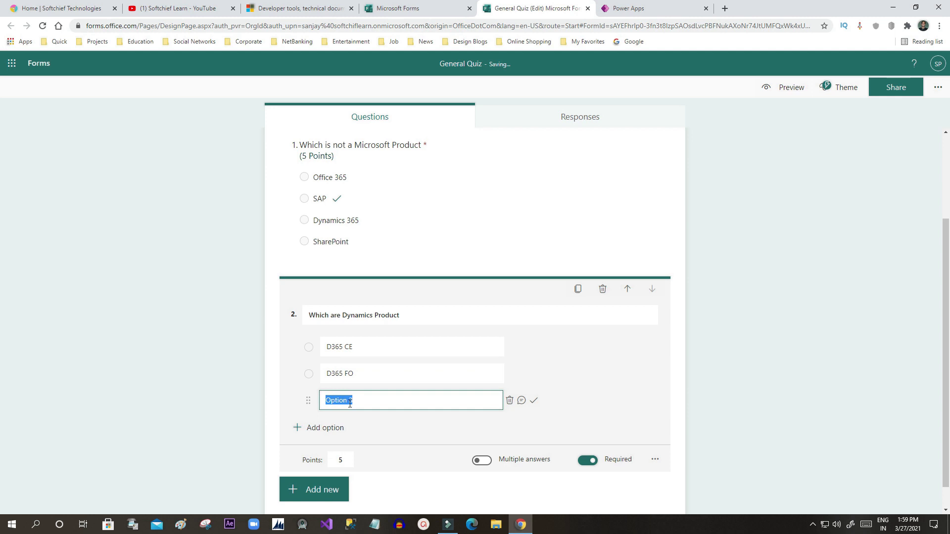
text(O365)
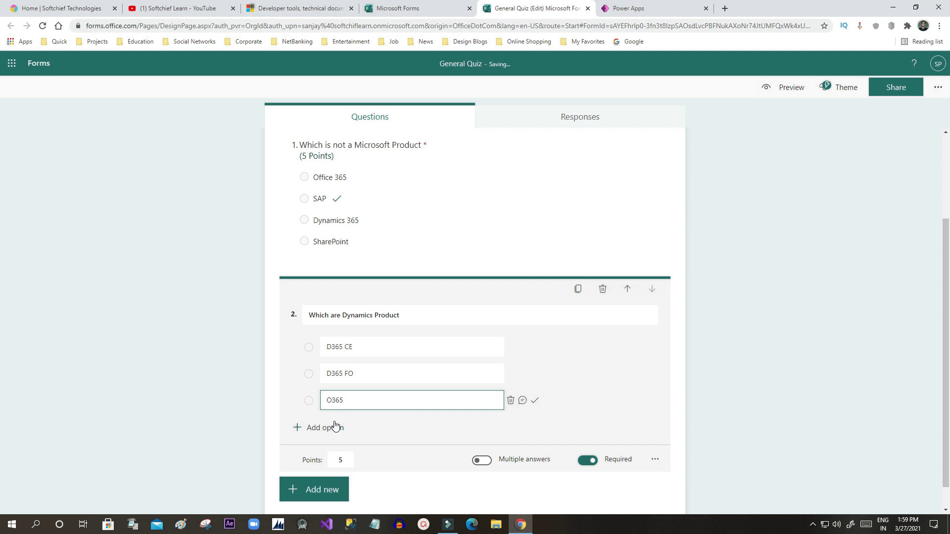
click(335, 427)
text(SAP)
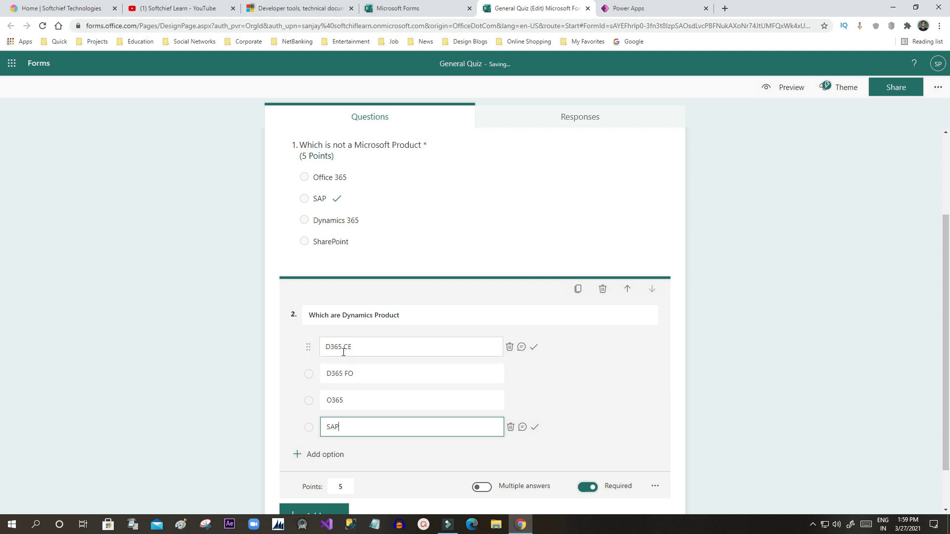
Step: Allow multiple answers and mark D365 CE and D365 FO as the correct answers
scroll(478, 349, down, 1)
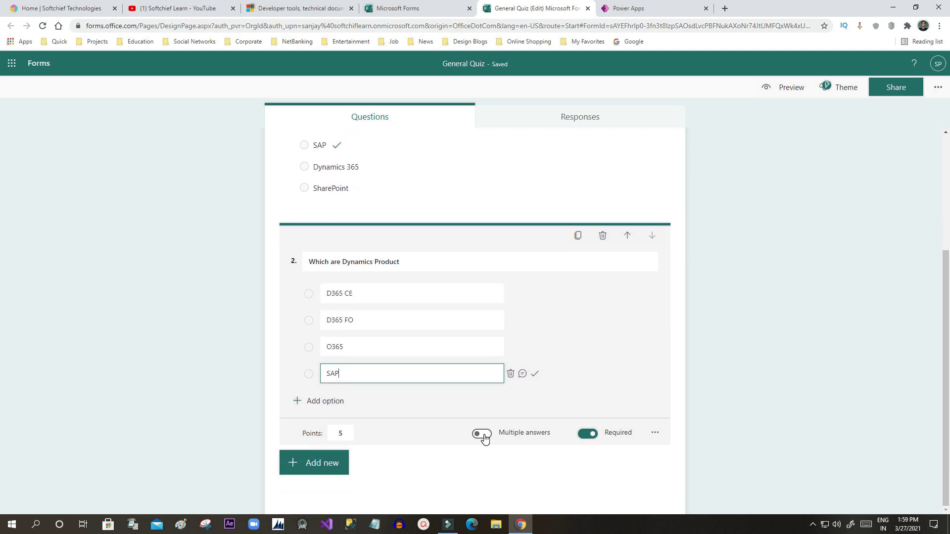
click(483, 435)
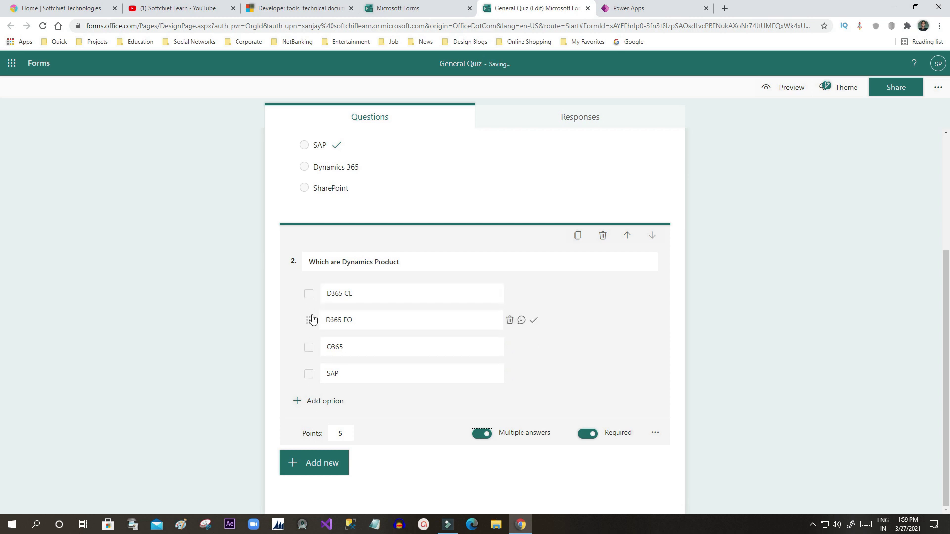
click(533, 295)
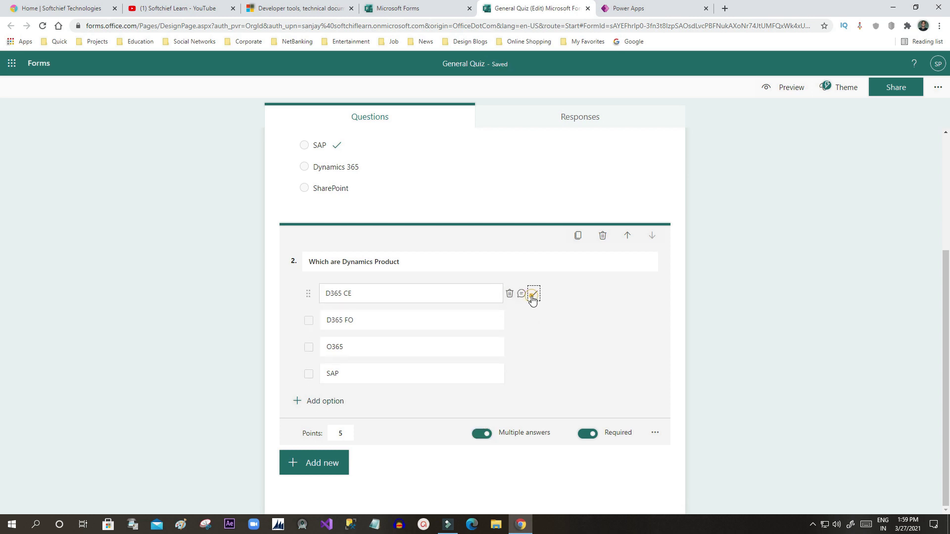
click(533, 321)
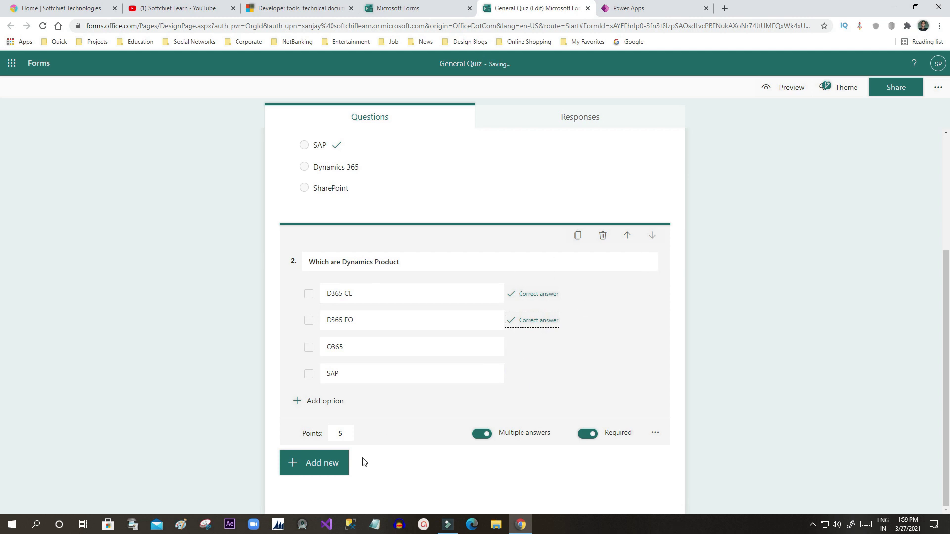
scroll(588, 366, up, 4)
Step: Preview the quiz and submit a test: Office 365 for question 1, D365 CE and D365 FO for question 2
click(781, 87)
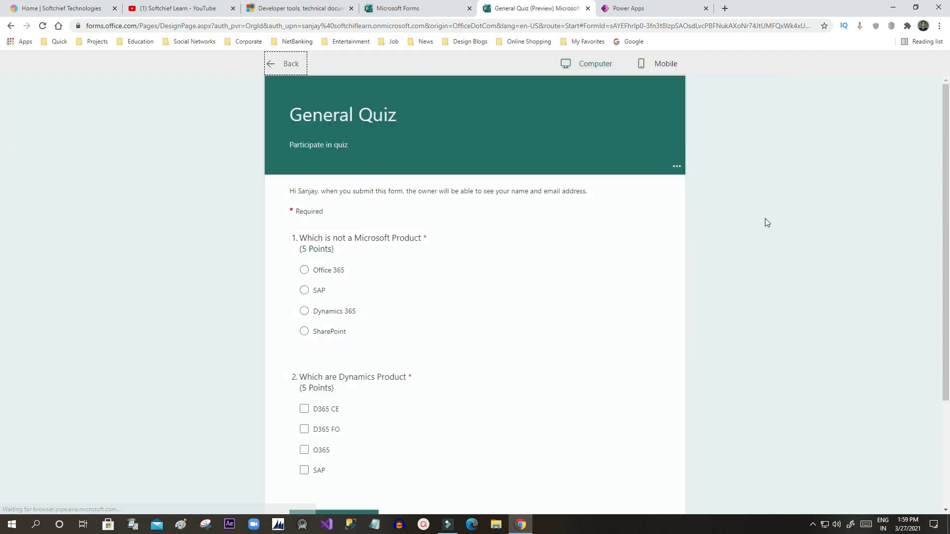
scroll(447, 281, down, 1)
click(304, 170)
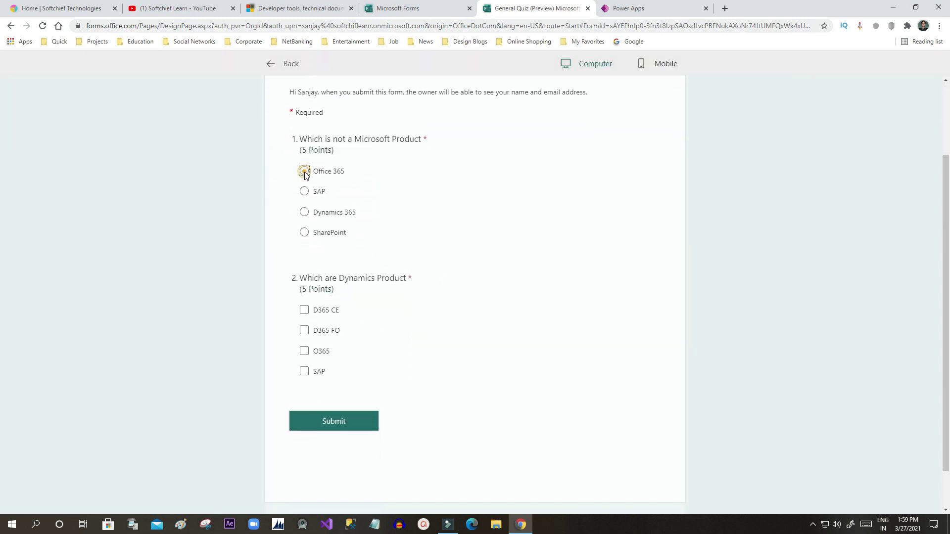
click(304, 310)
click(304, 330)
click(364, 421)
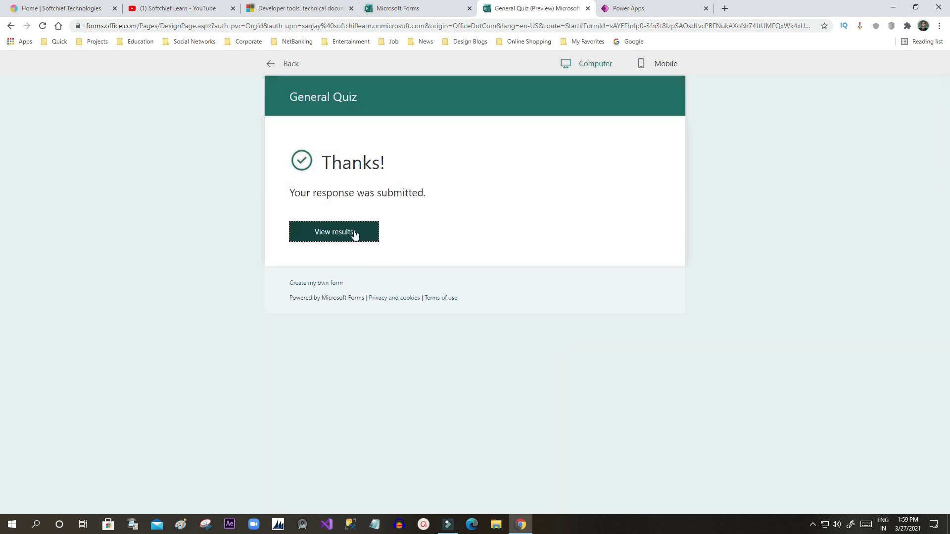
Step: Review the graded results of the test response, then return to the quiz editor
click(354, 234)
scroll(356, 265, down, 3)
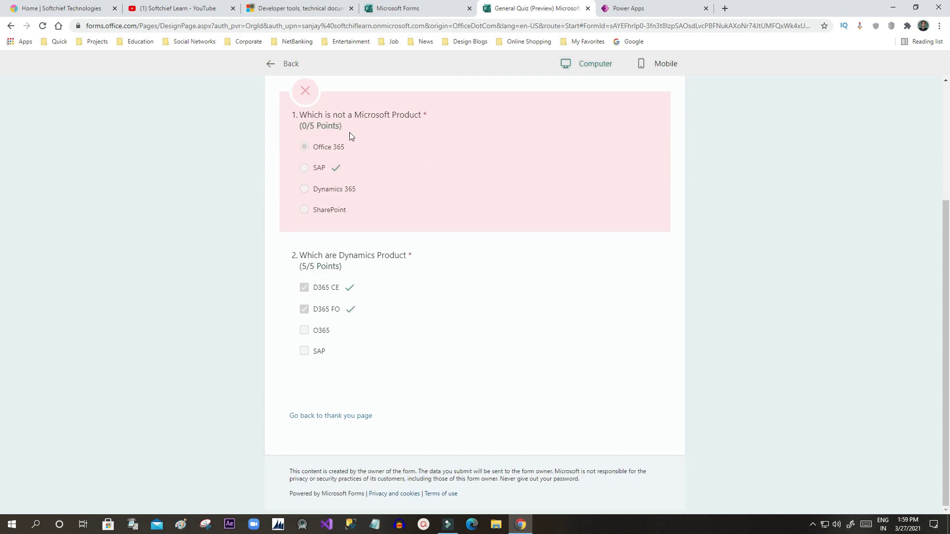
scroll(349, 133, up, 5)
click(277, 63)
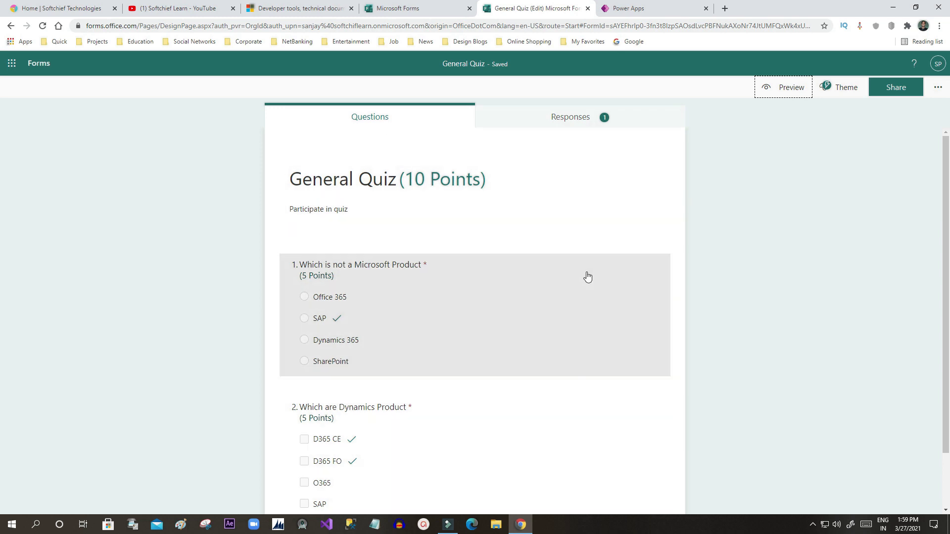
Step: Let anyone respond to the quiz and copy its response link
click(880, 94)
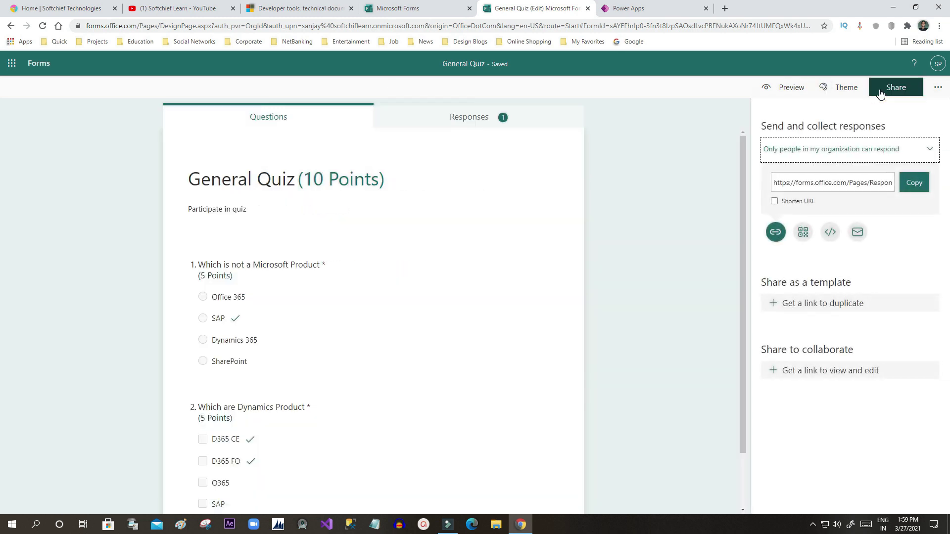
click(913, 182)
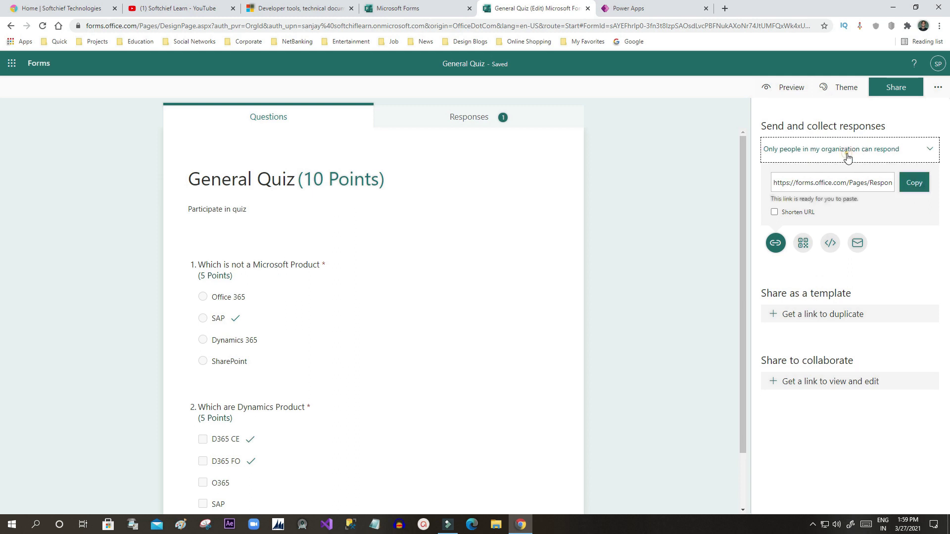
click(865, 151)
click(809, 173)
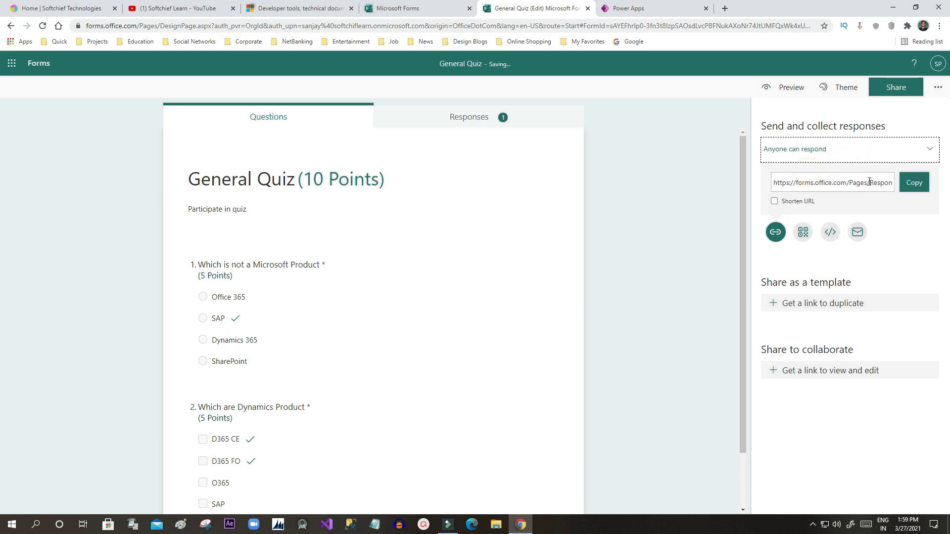
click(909, 187)
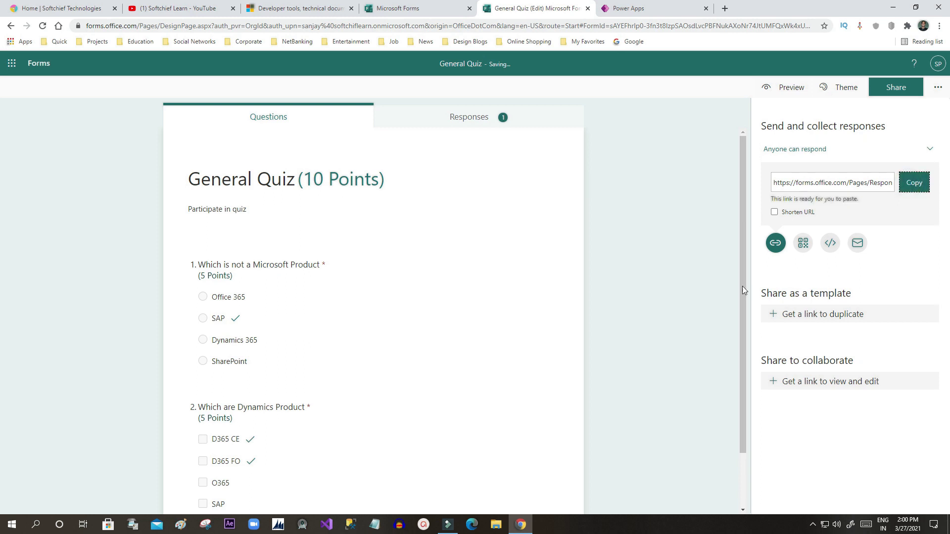
Step: Load the quiz link in a private window and submit Office 365, D365 CE and D365 FO
right_click(520, 525)
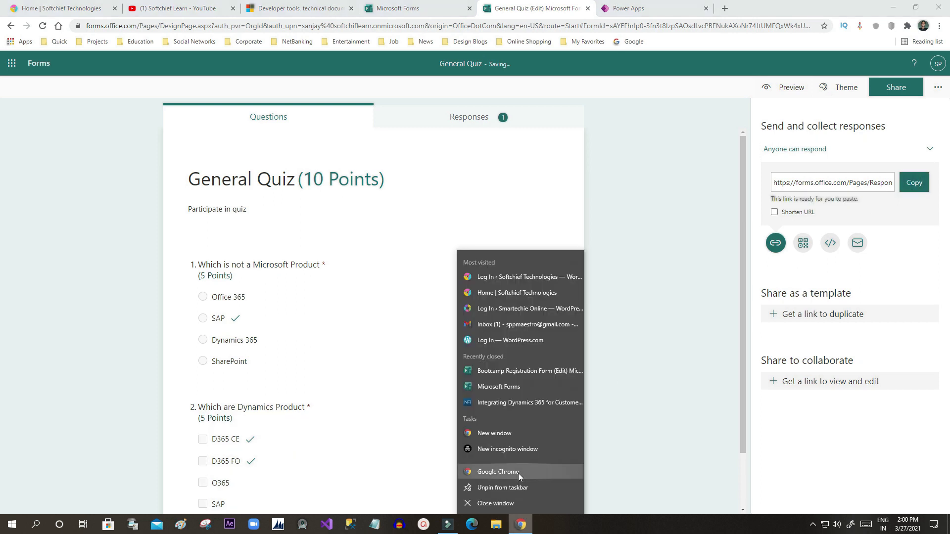
click(508, 449)
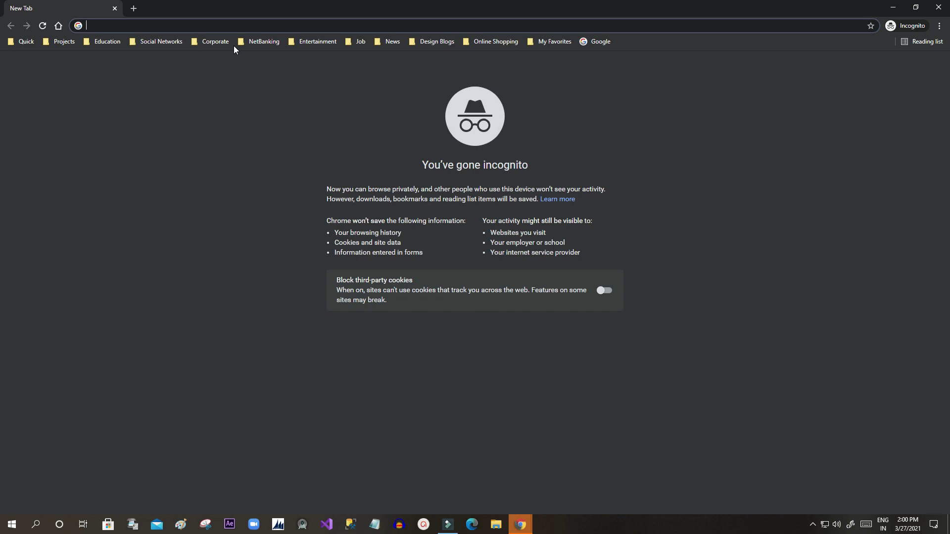
key(ctrl+shift+n)
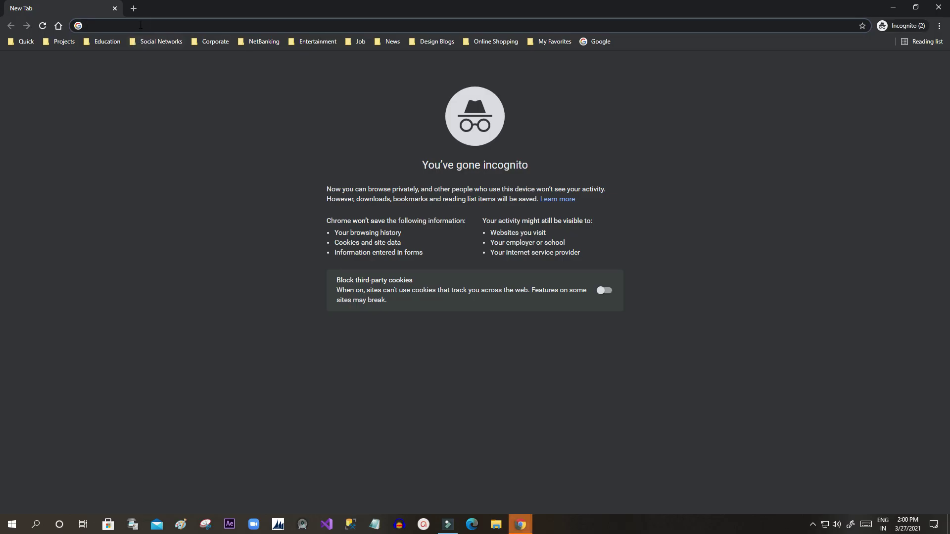
key(ctrl+v)
key(Return)
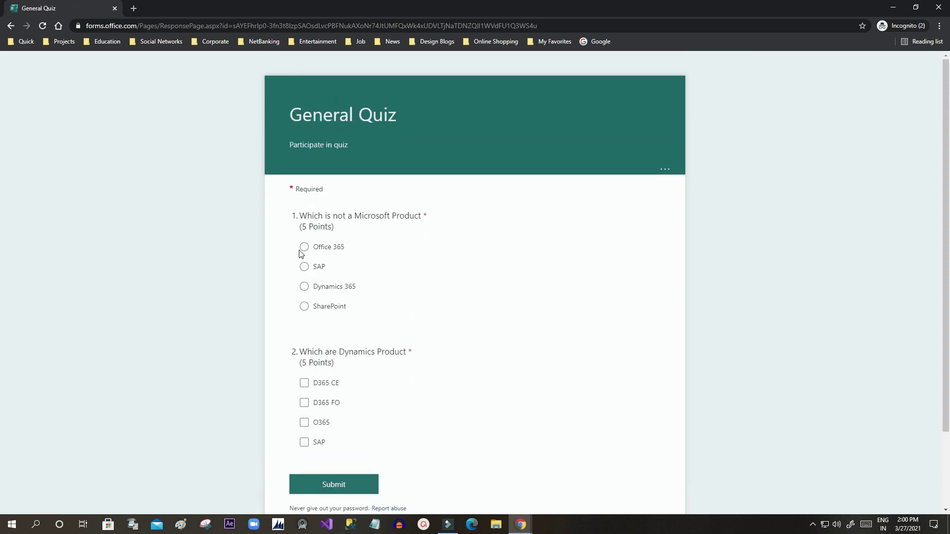
click(304, 231)
scroll(321, 297, down, 2)
click(305, 292)
click(304, 311)
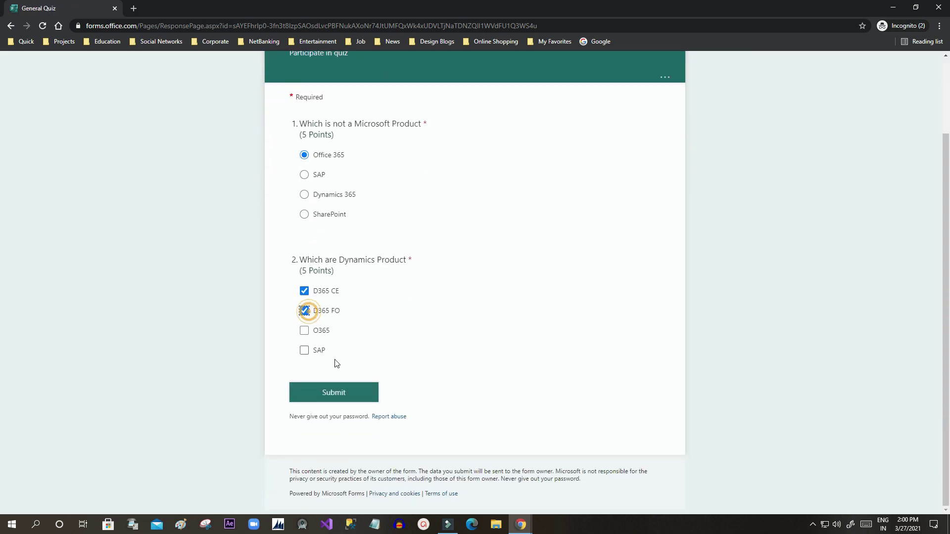
click(354, 389)
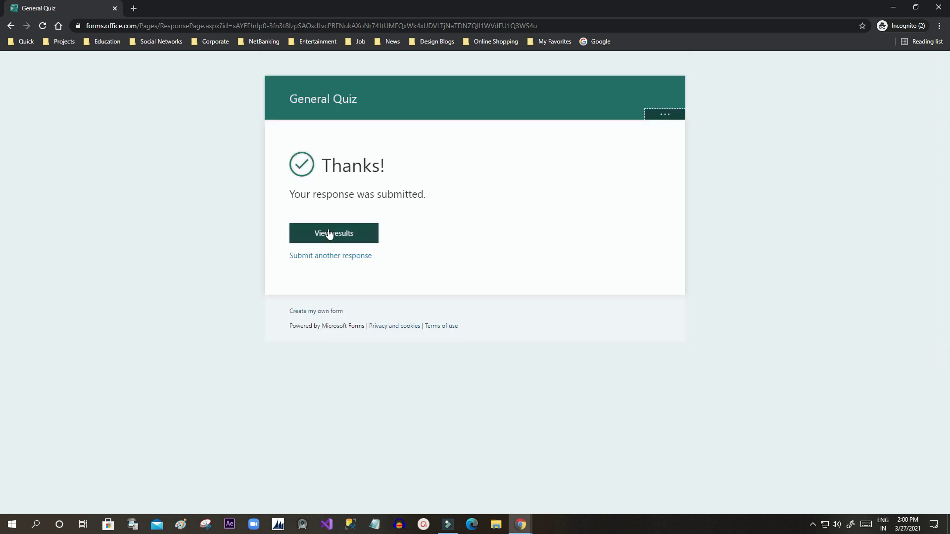
Step: Check the 5/10 graded result, then close the quiz results tab
click(328, 235)
scroll(437, 281, down, 3)
scroll(437, 284, up, 3)
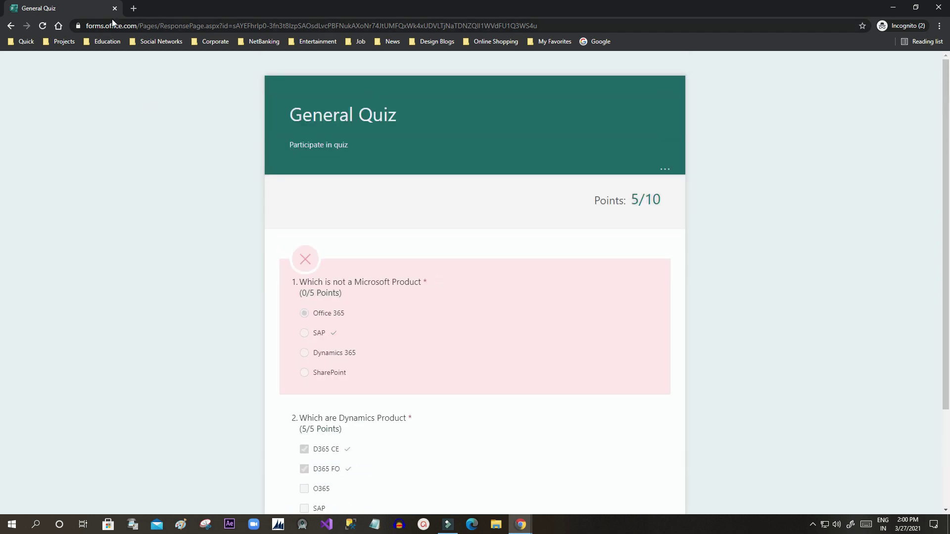
click(114, 8)
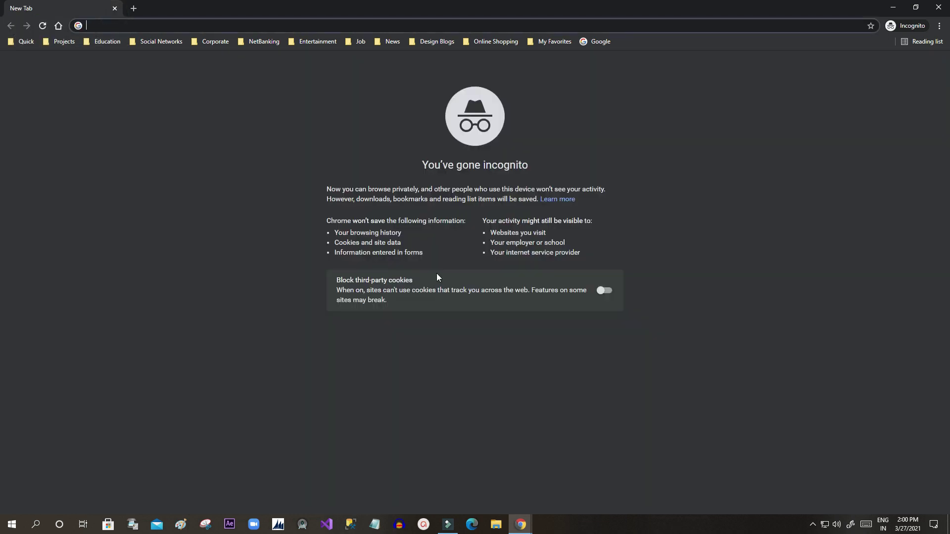
Step: Close the private window and review the quiz responses summary showing 2 responses
click(939, 7)
click(485, 118)
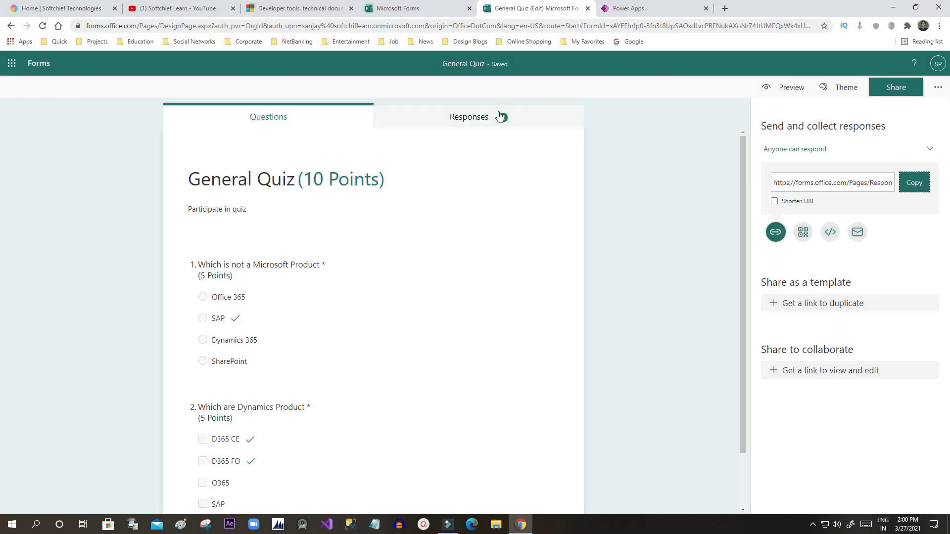
scroll(376, 188, down, 1)
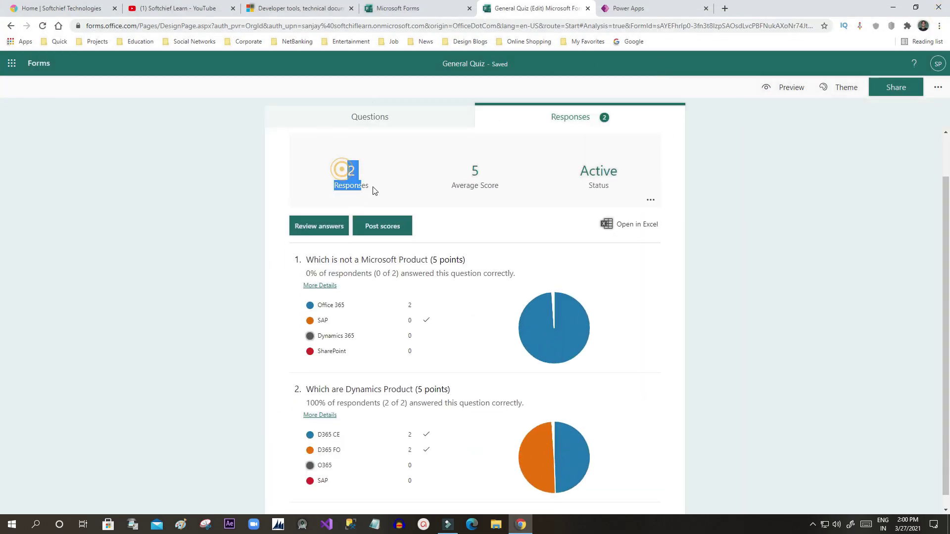
click(373, 186)
scroll(450, 307, down, 1)
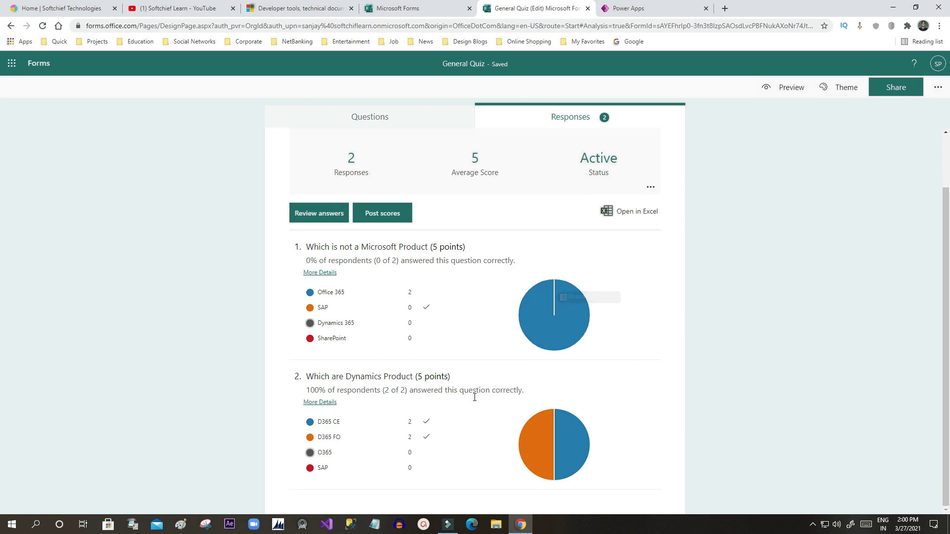
scroll(524, 273, up, 2)
click(410, 123)
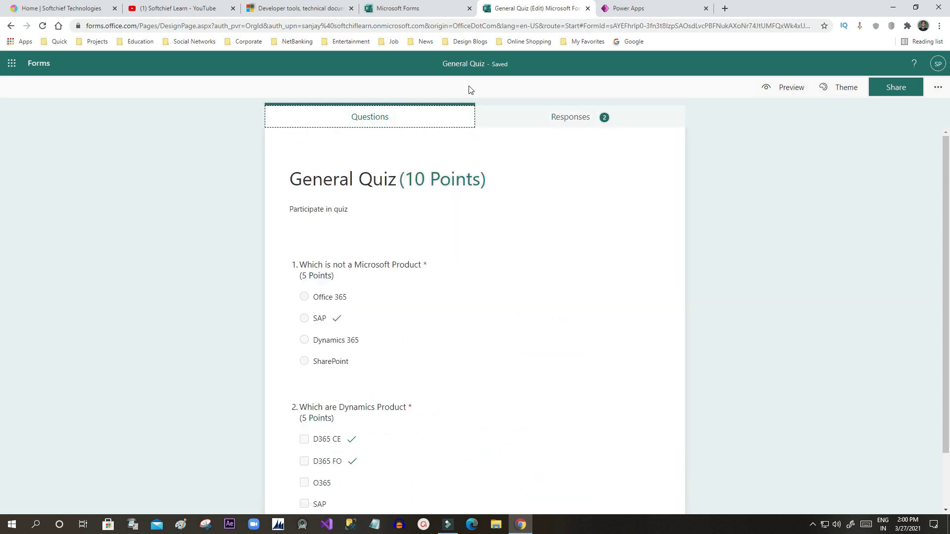
Step: Close the quiz tab, reload the Forms home list, and switch to Power Apps
click(588, 8)
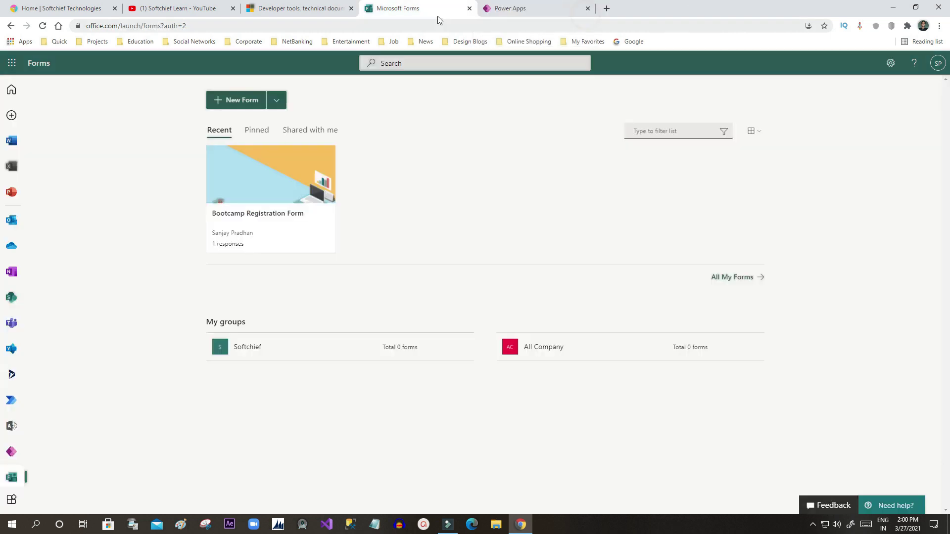
click(12, 476)
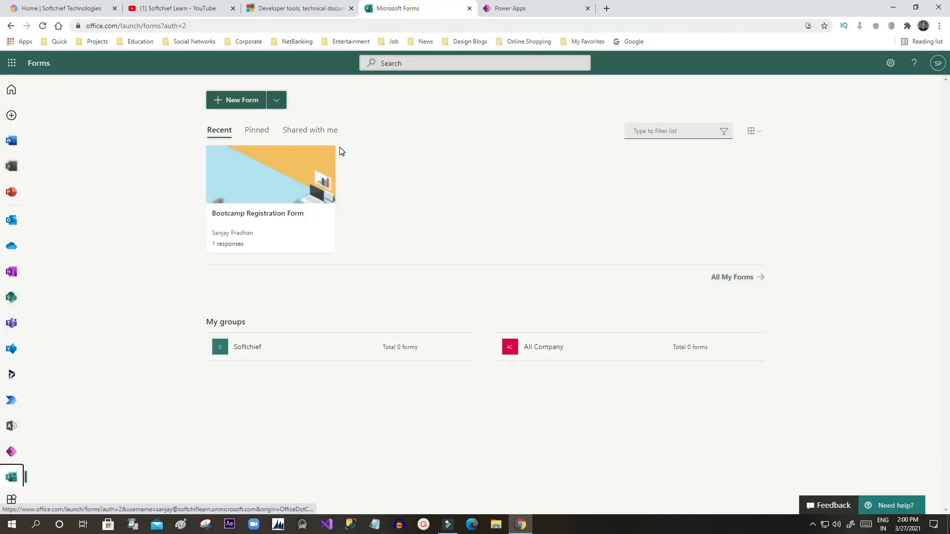
click(42, 26)
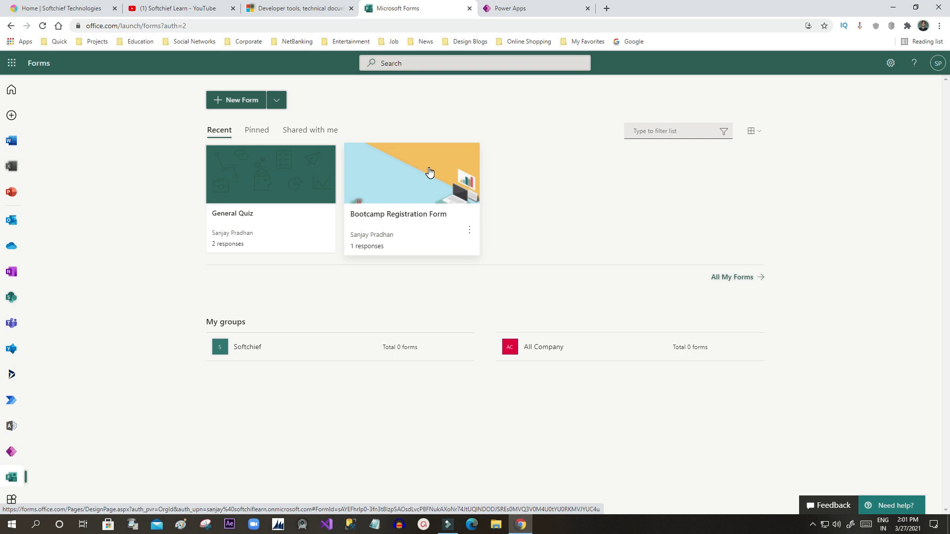
click(500, 9)
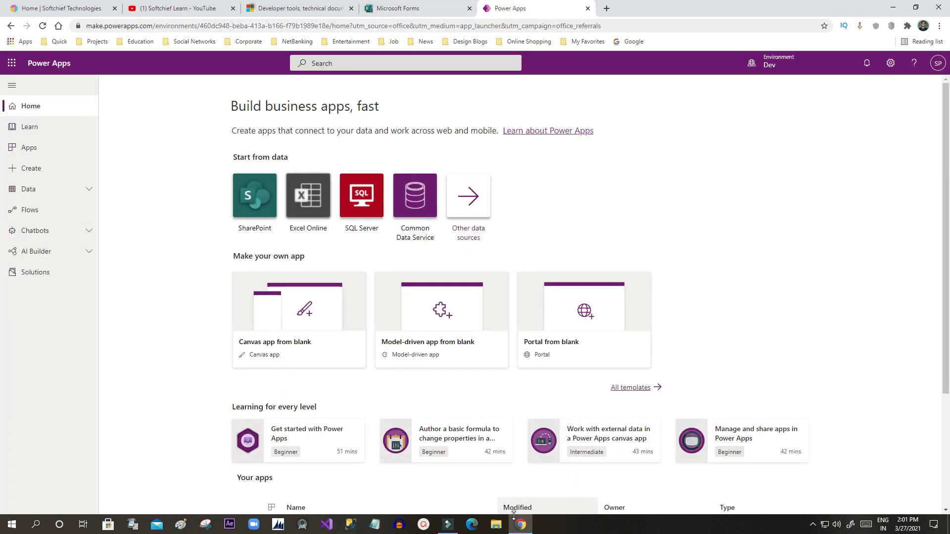
Step: Open the Tables list under Data in Power Apps
click(42, 190)
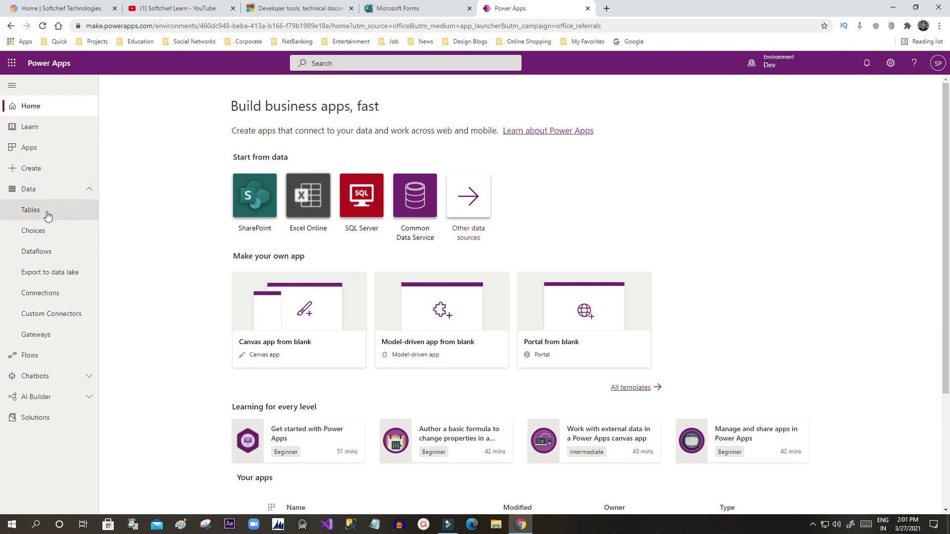
click(48, 215)
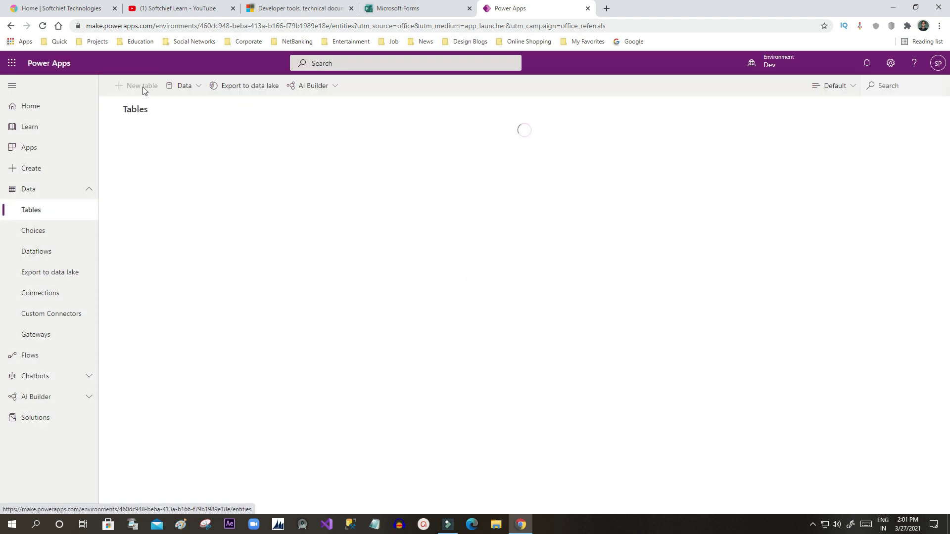
click(402, 9)
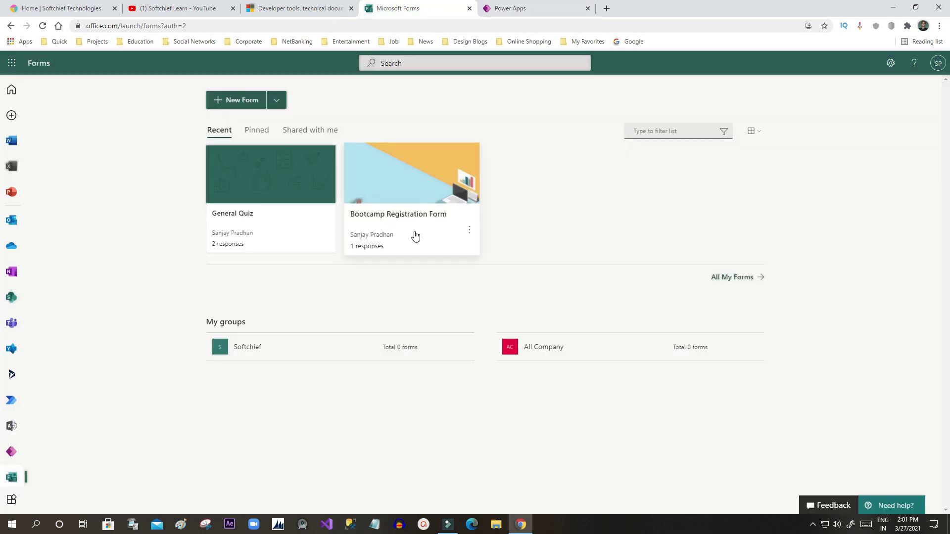
click(508, 11)
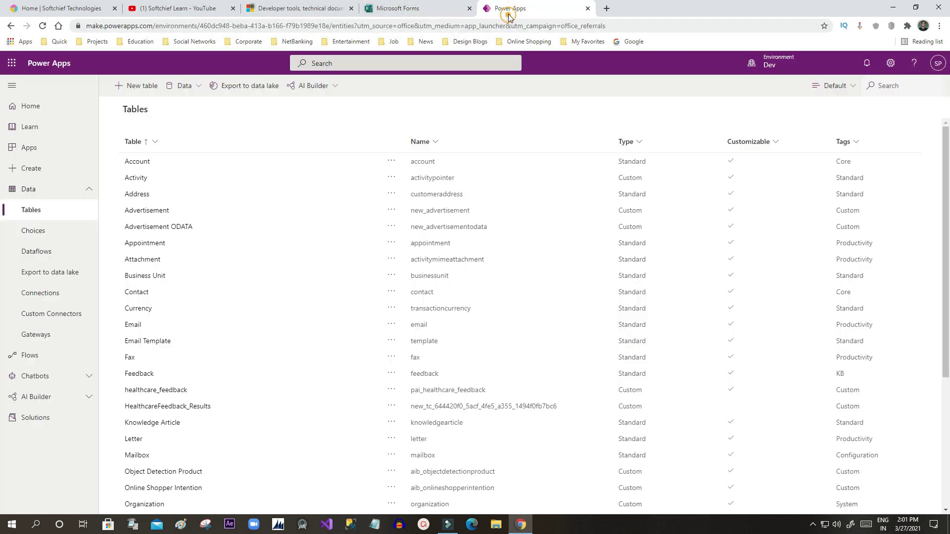
Step: Create a new table named 'Bootcamp Users' with the primary column Name
click(139, 86)
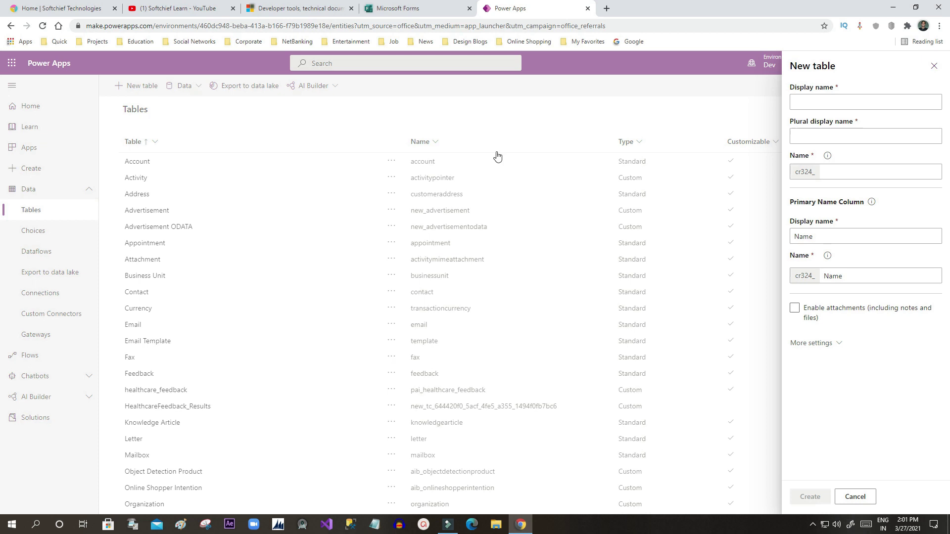
click(842, 102)
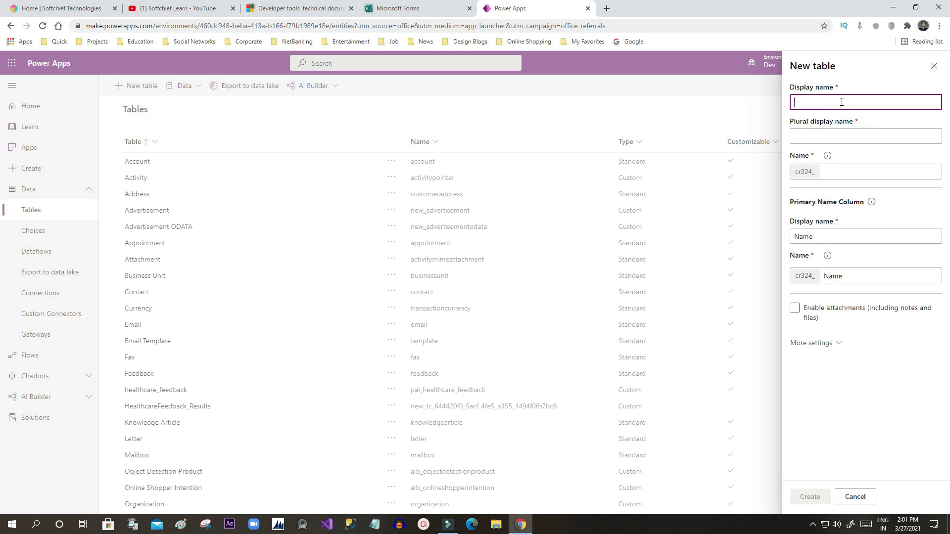
text(Bootca)
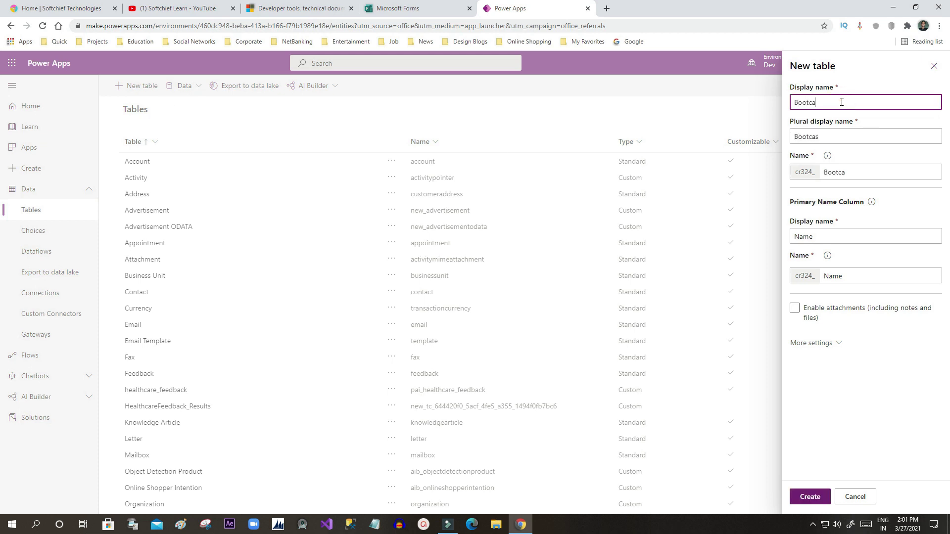
text(mp Users)
click(821, 237)
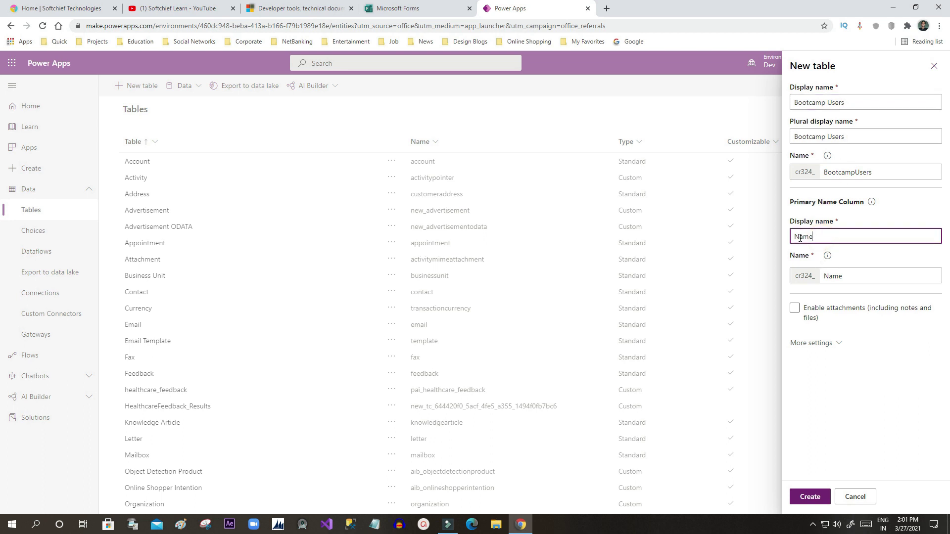
double_click(802, 238)
click(802, 237)
double_click(803, 236)
click(803, 236)
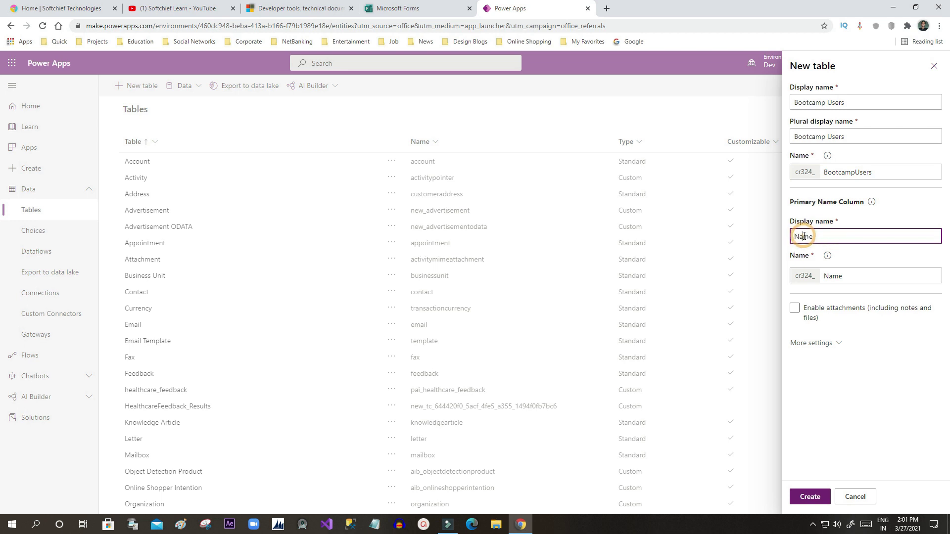
click(816, 498)
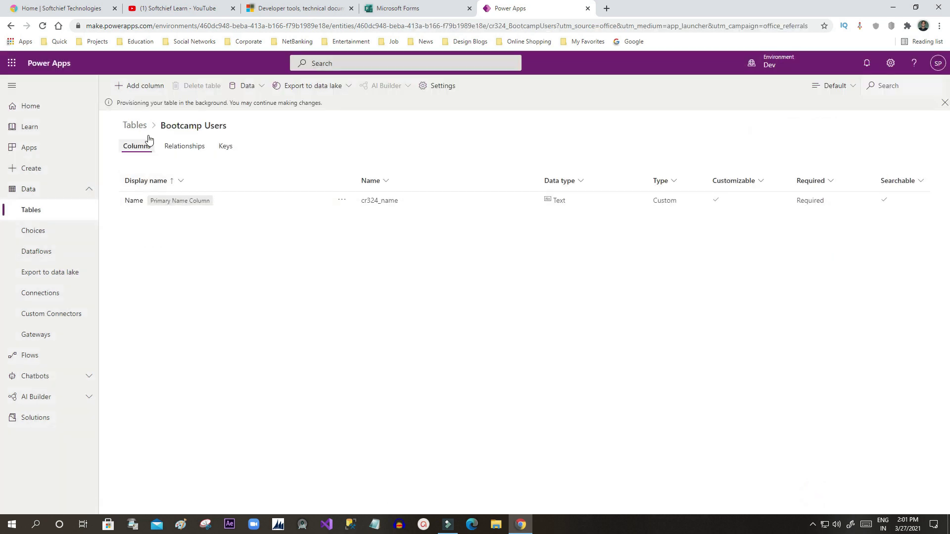
Step: Start a new column, then check the question names in Forms
click(144, 86)
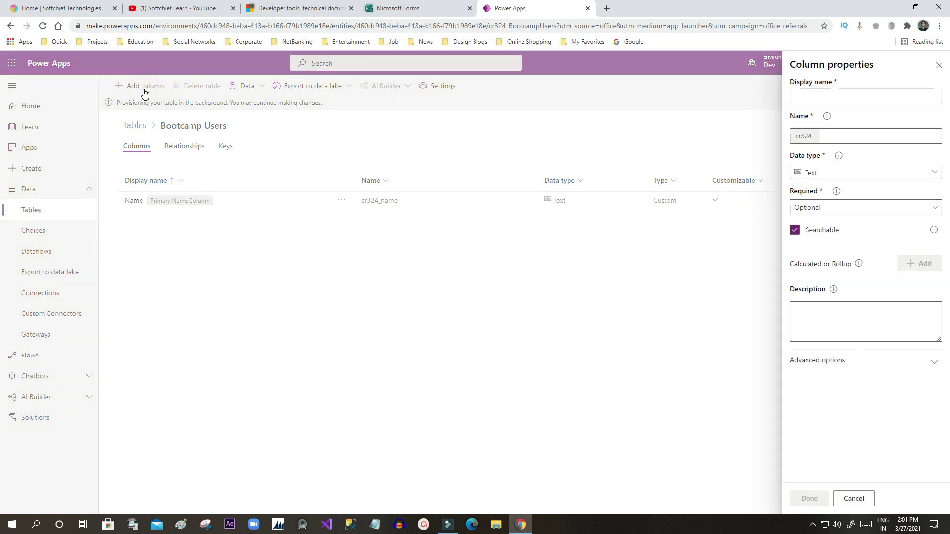
click(816, 96)
click(424, 9)
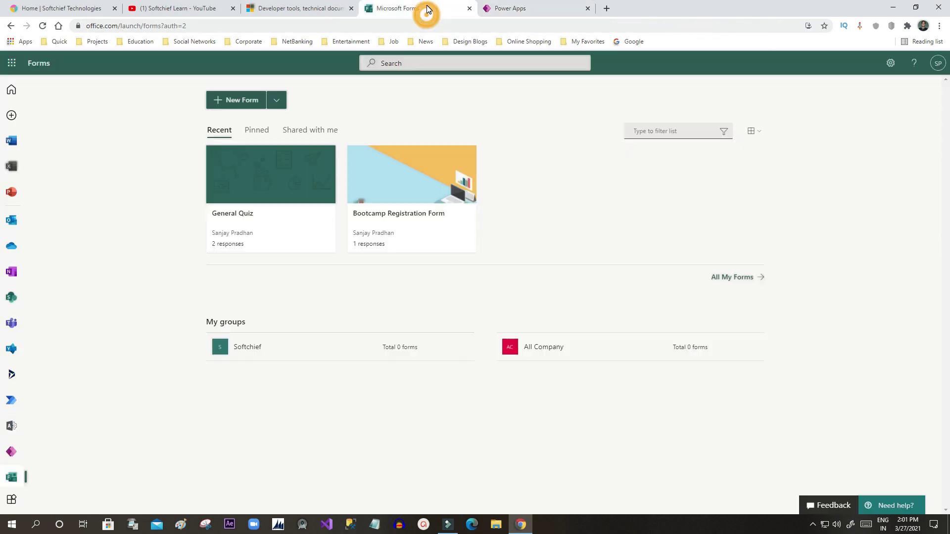
Step: Open the Bootcamp Registration Form and retitle question 1 from 'First Name' to 'Full Name'
click(410, 187)
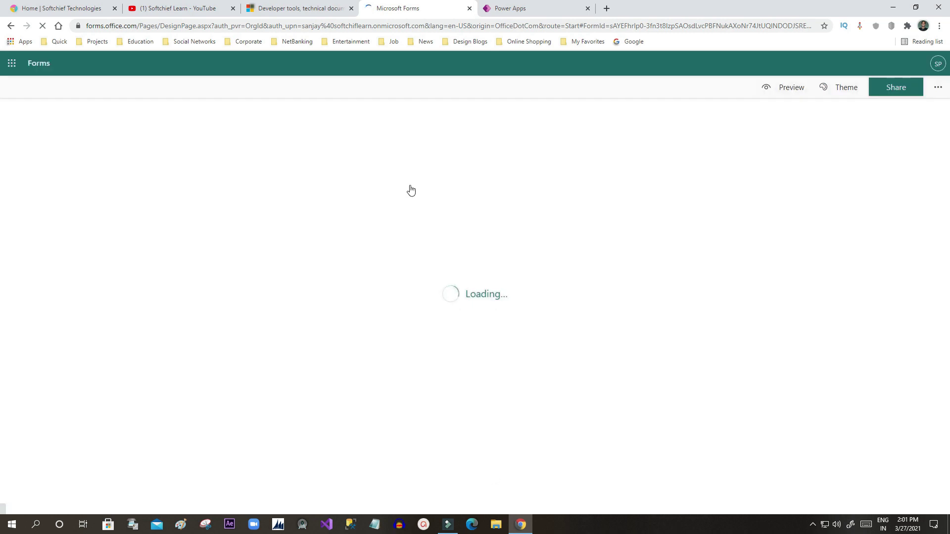
scroll(378, 287, down, 2)
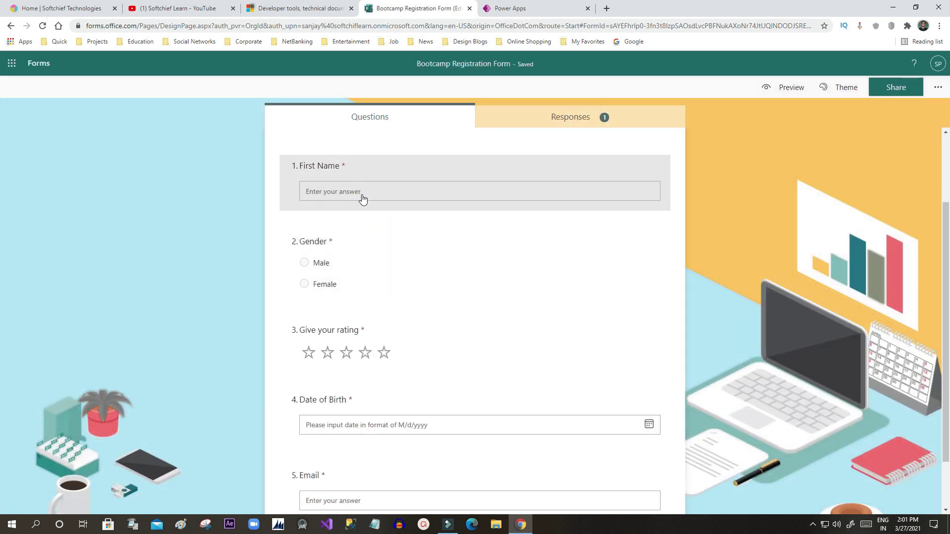
click(334, 172)
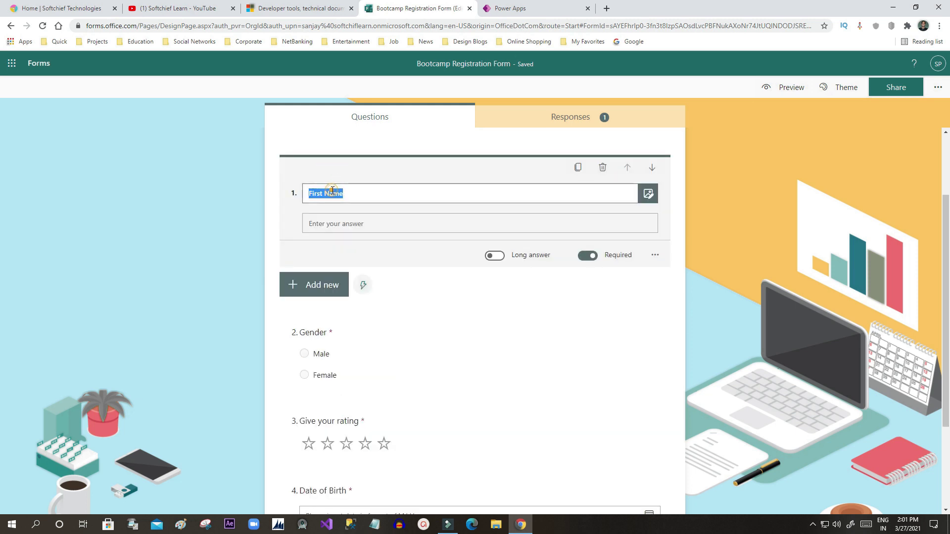
drag(322, 194, 305, 194)
text(F)
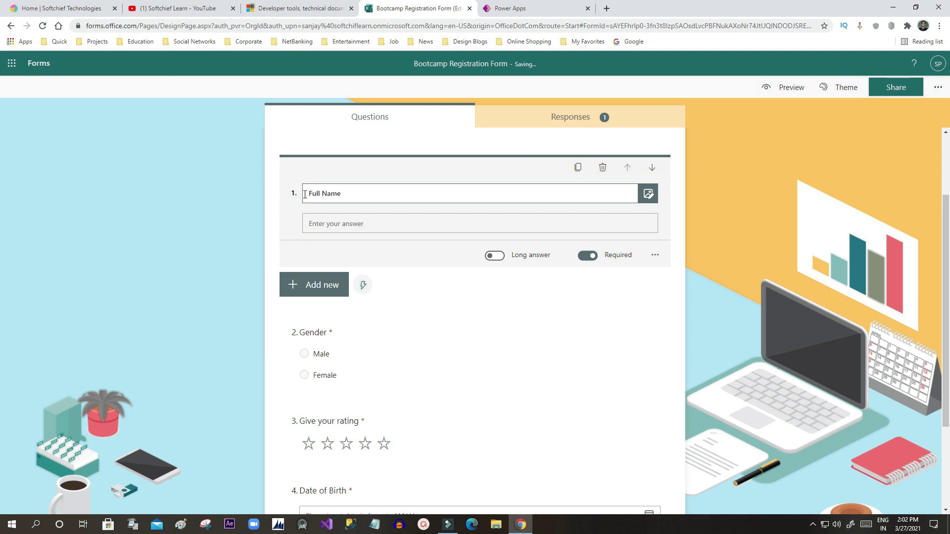
click(857, 172)
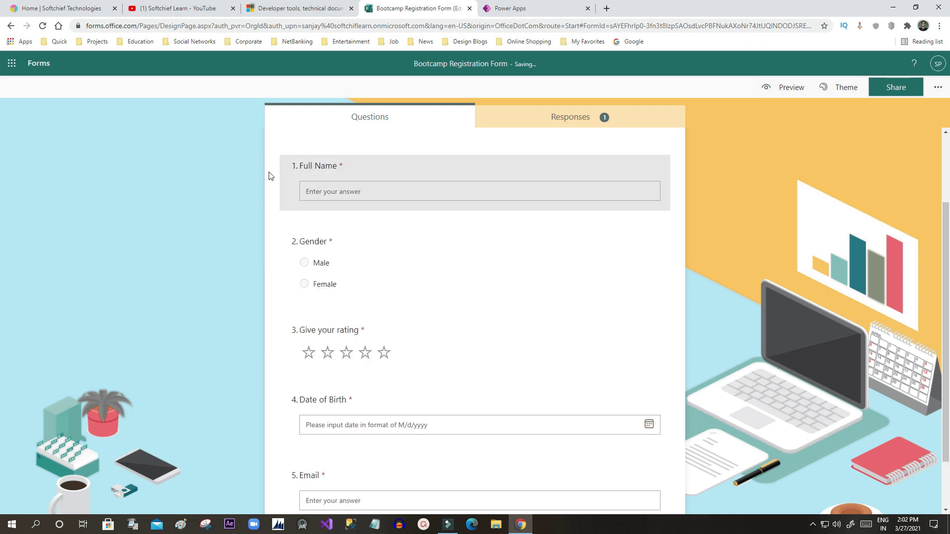
Step: Back in Power Apps, give the new column the display name 'Gender'
click(409, 7)
click(530, 4)
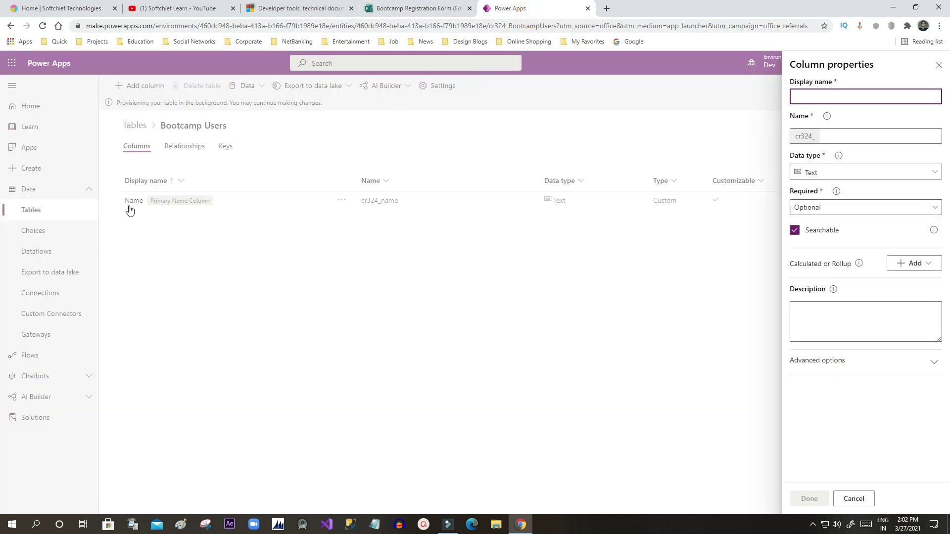
click(438, 4)
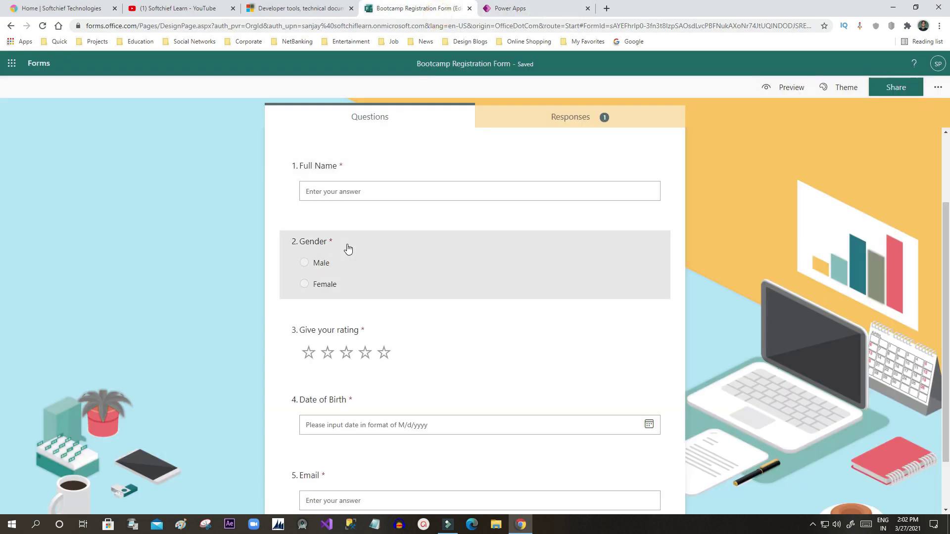
click(514, 10)
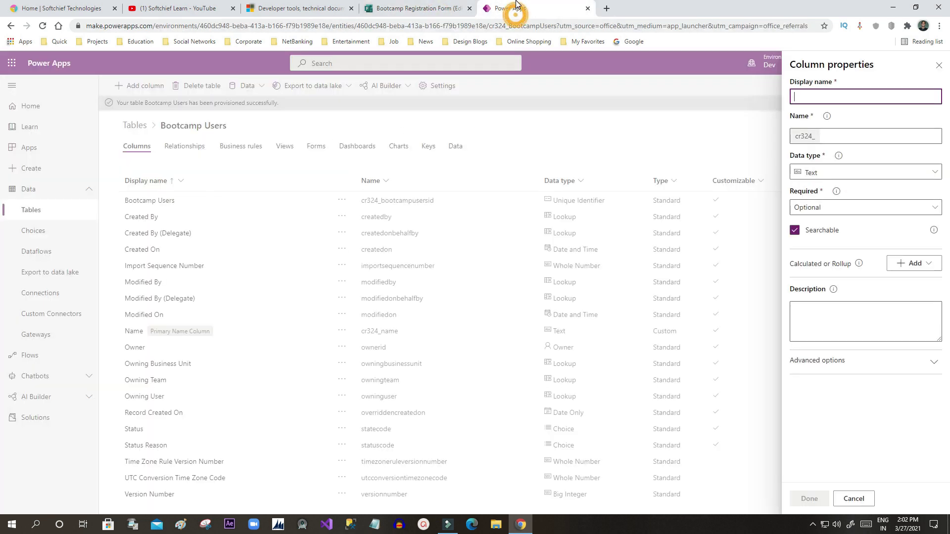
click(818, 98)
text(Gen)
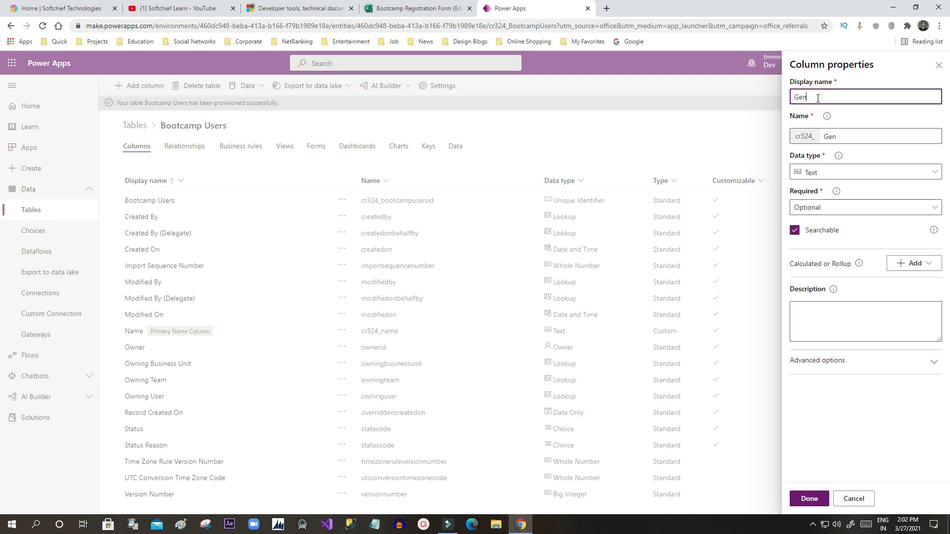
text(der)
Step: Set the Gender column's data type to Choice and open the existing choices list
click(848, 173)
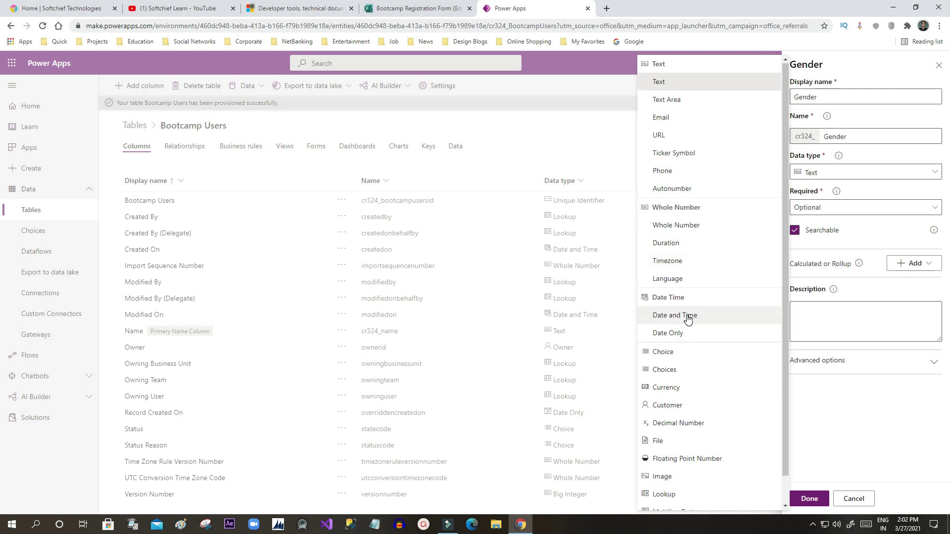
scroll(685, 313, down, 1)
click(681, 321)
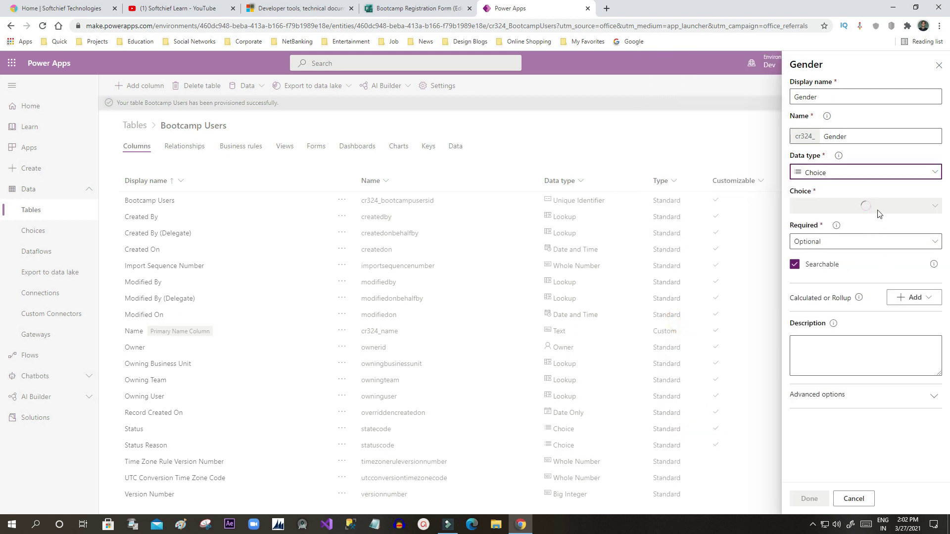
click(933, 208)
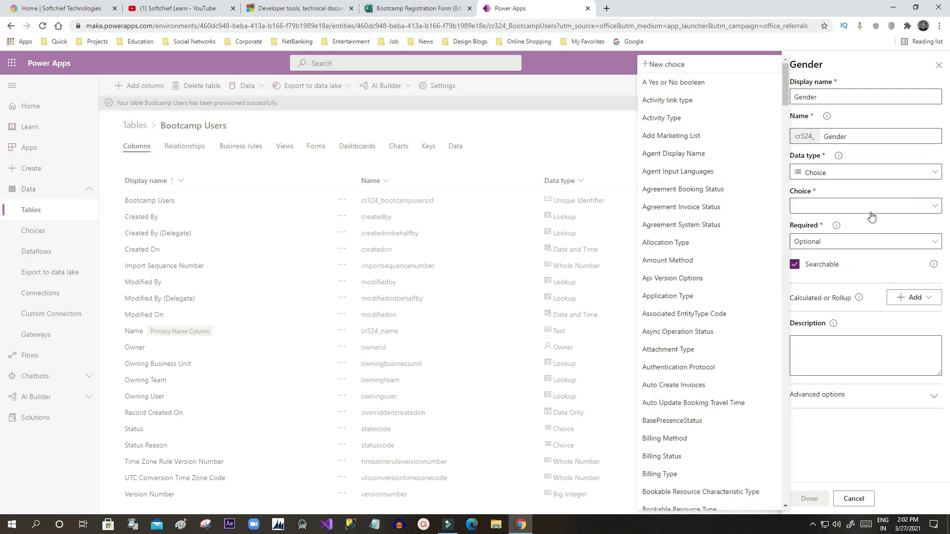
click(785, 94)
drag(786, 90, 780, 281)
click(865, 224)
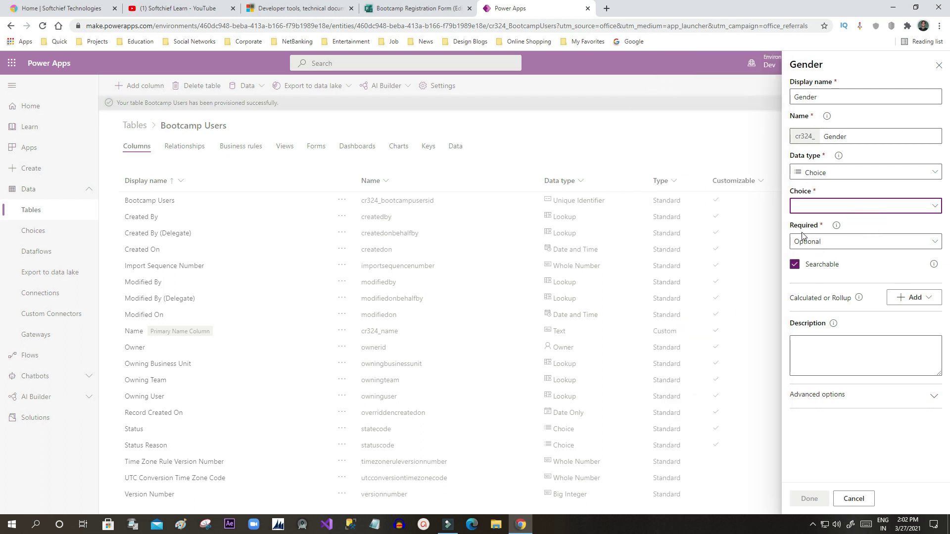
click(880, 206)
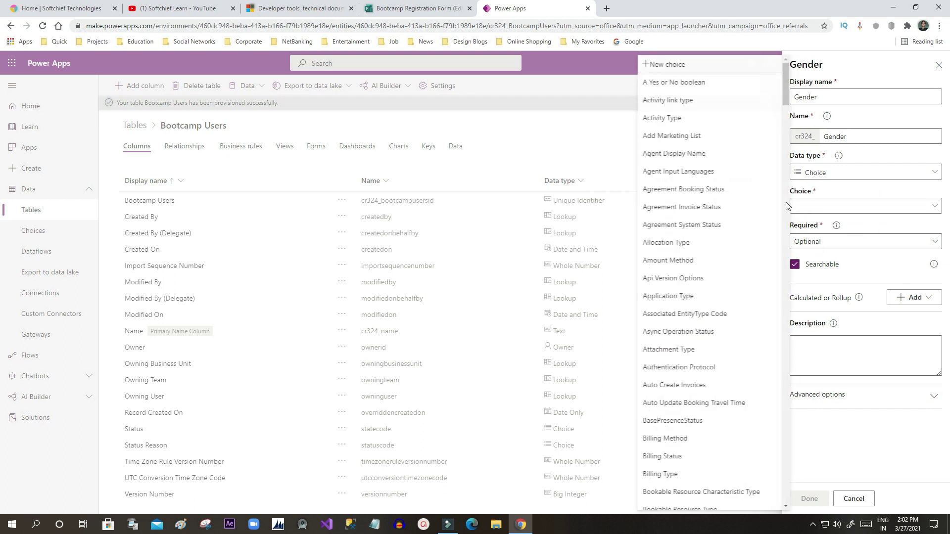
Step: Create and save a new Gender choice with the options Male and Female
click(690, 65)
click(832, 190)
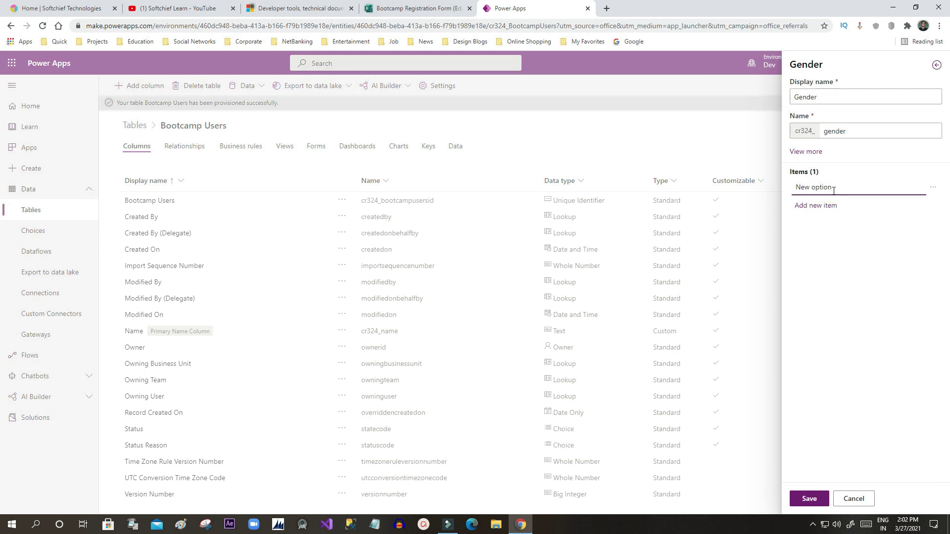
triple_click(832, 190)
text(Male)
click(822, 205)
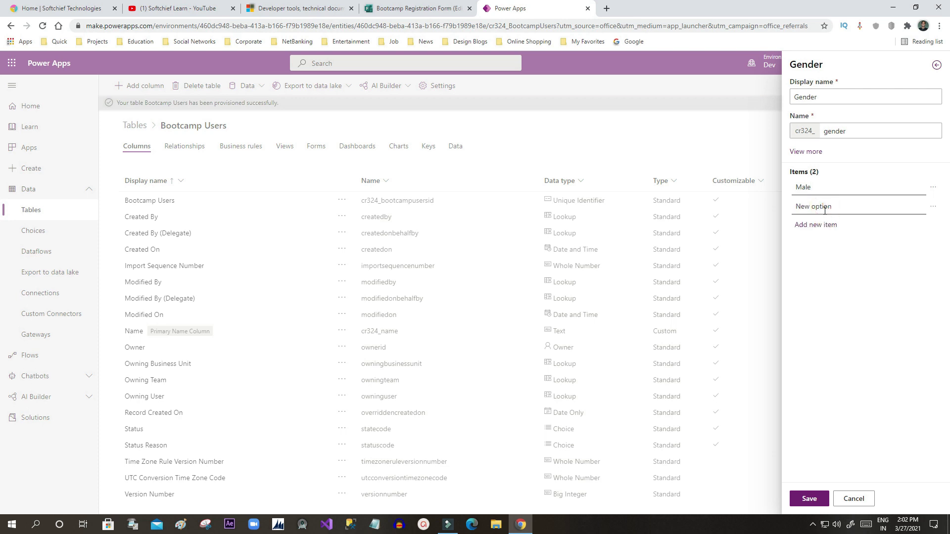
triple_click(825, 204)
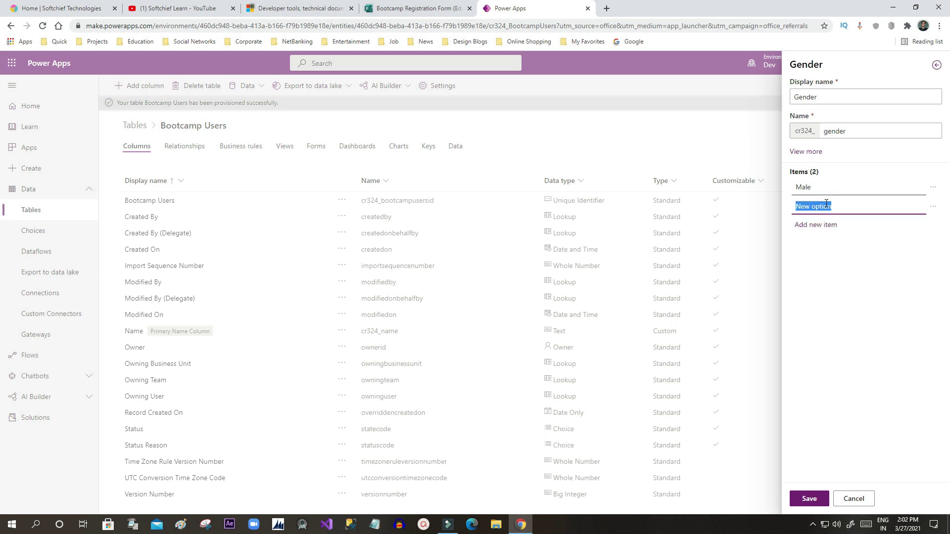
text(Female)
click(825, 313)
click(810, 499)
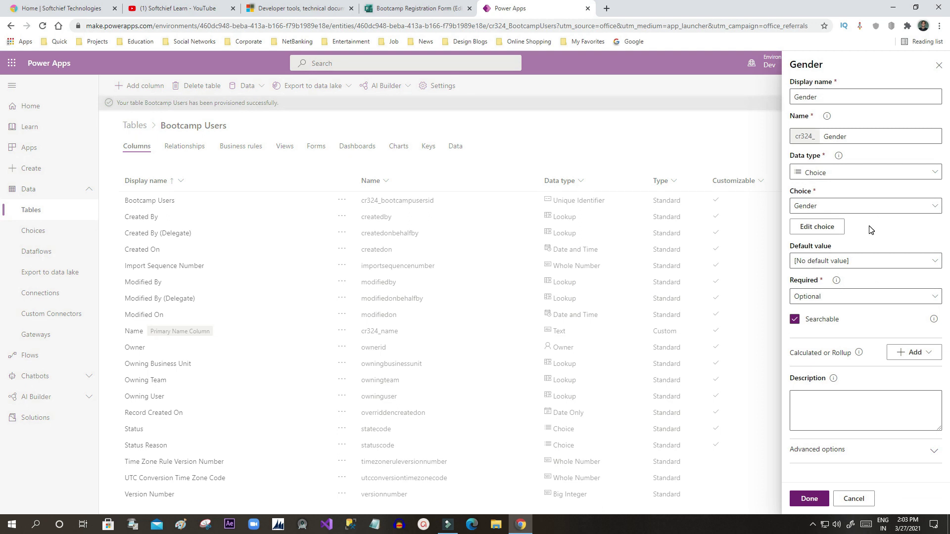
Step: Leave no default value and Optional requirement, then add the Gender column
click(928, 266)
click(929, 266)
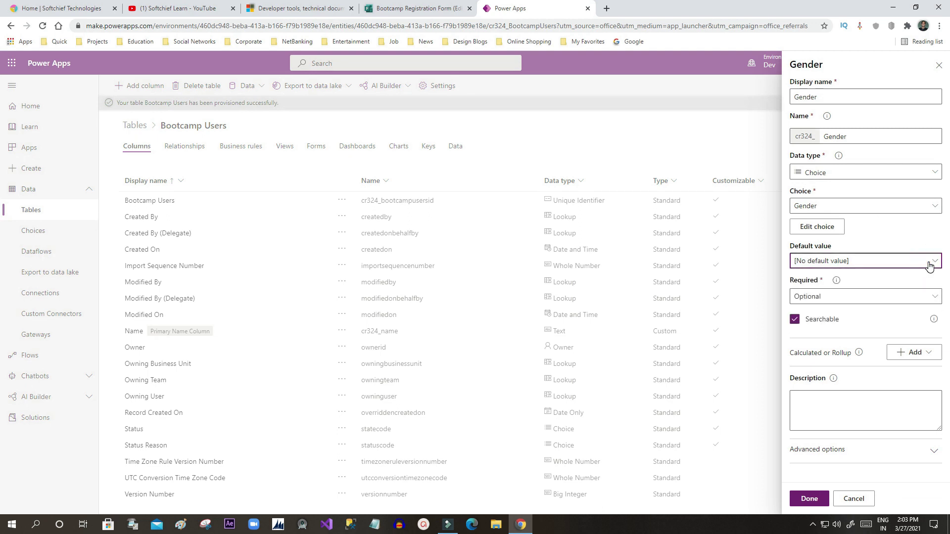
click(850, 299)
click(846, 312)
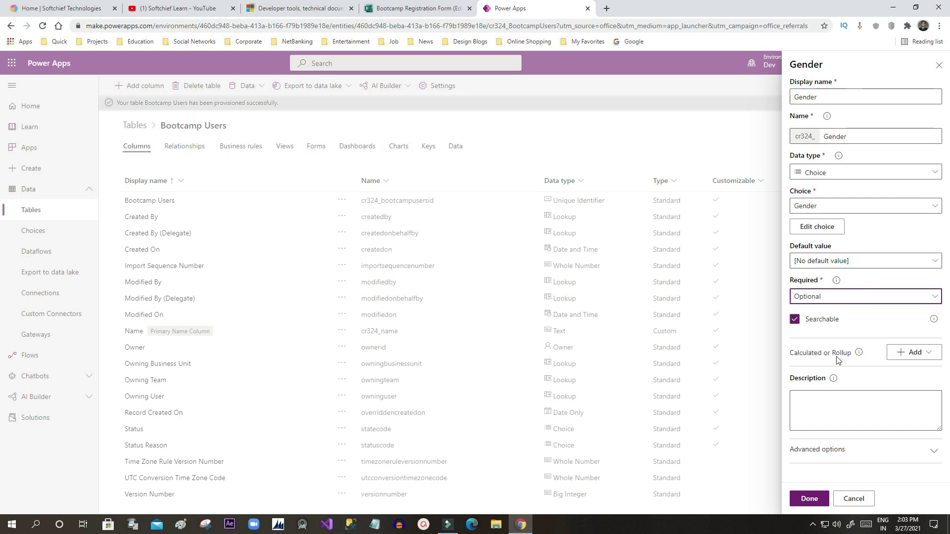
click(810, 498)
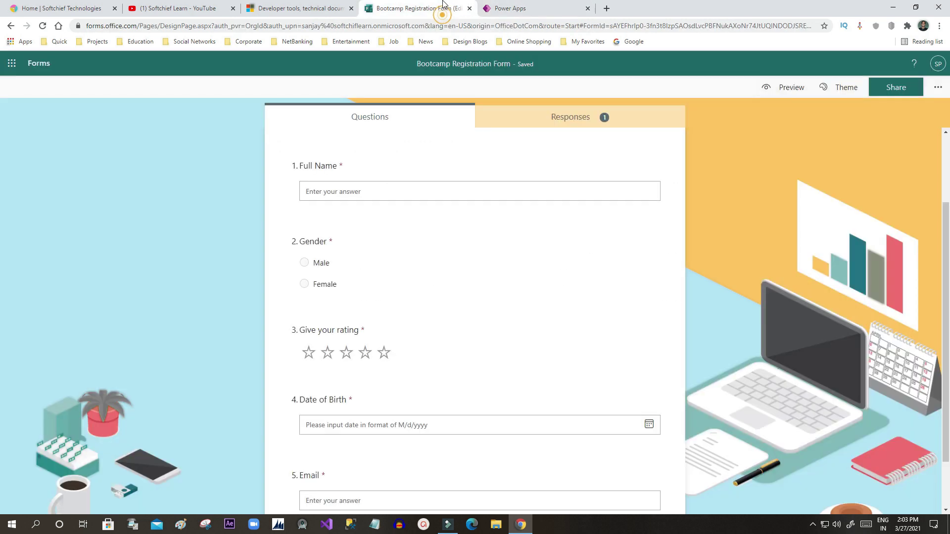
Step: Check the form's questions, then add a Text column named 'Rating' to Bootcamp Users
click(445, 9)
scroll(356, 287, down, 1)
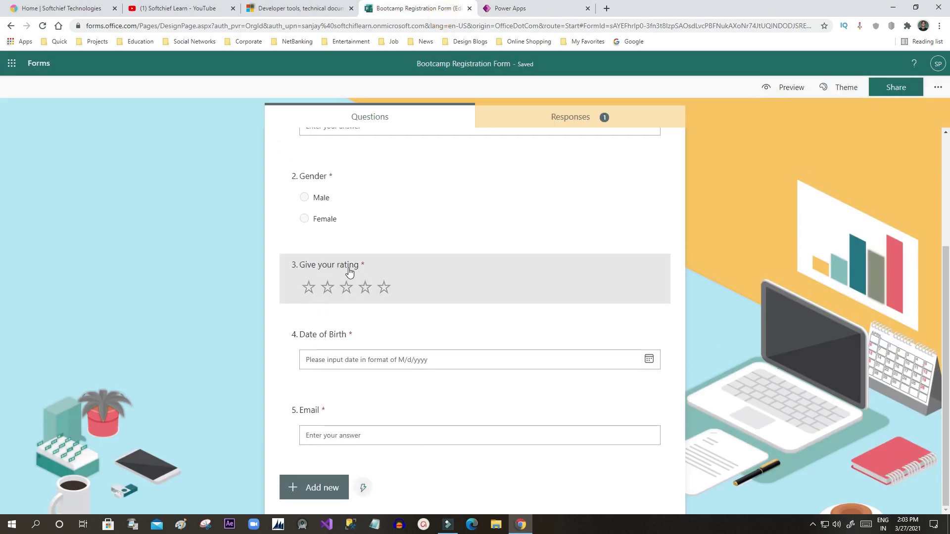
click(511, 6)
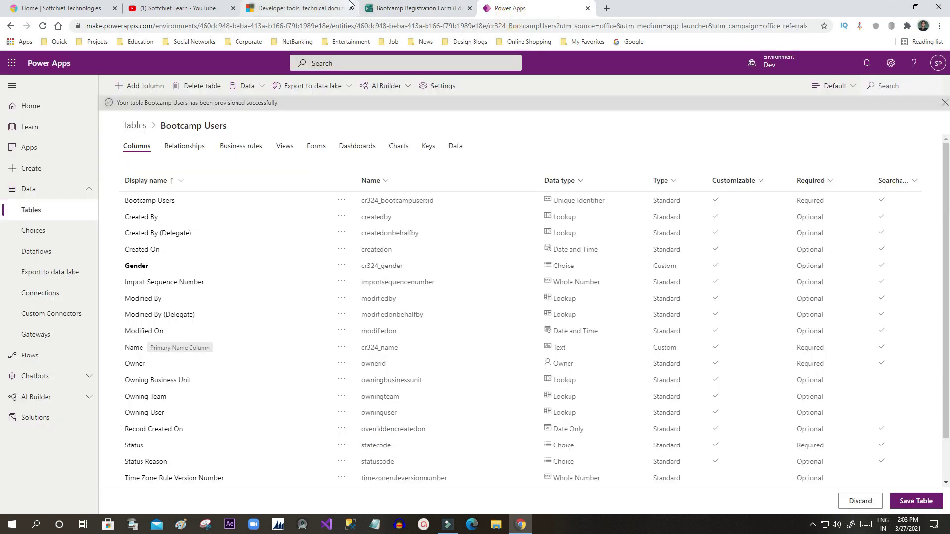
click(150, 93)
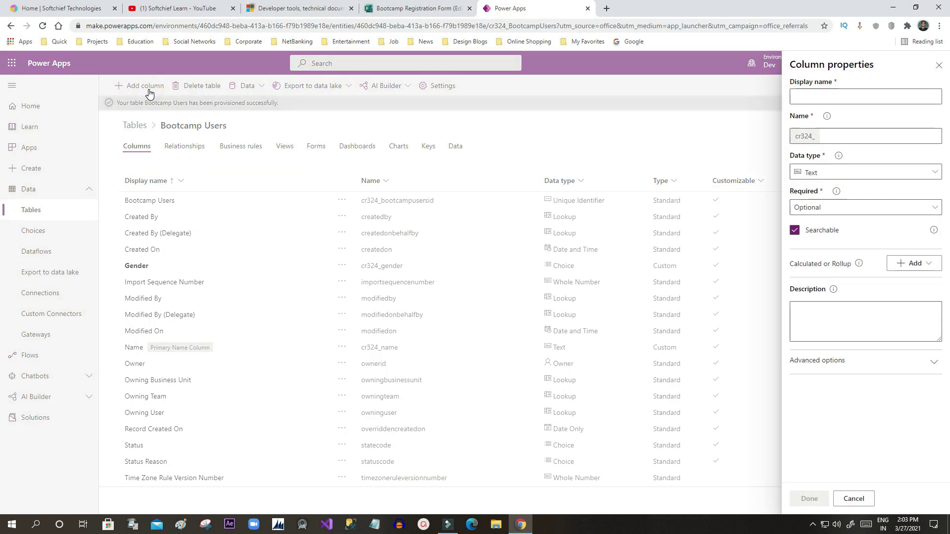
text(R)
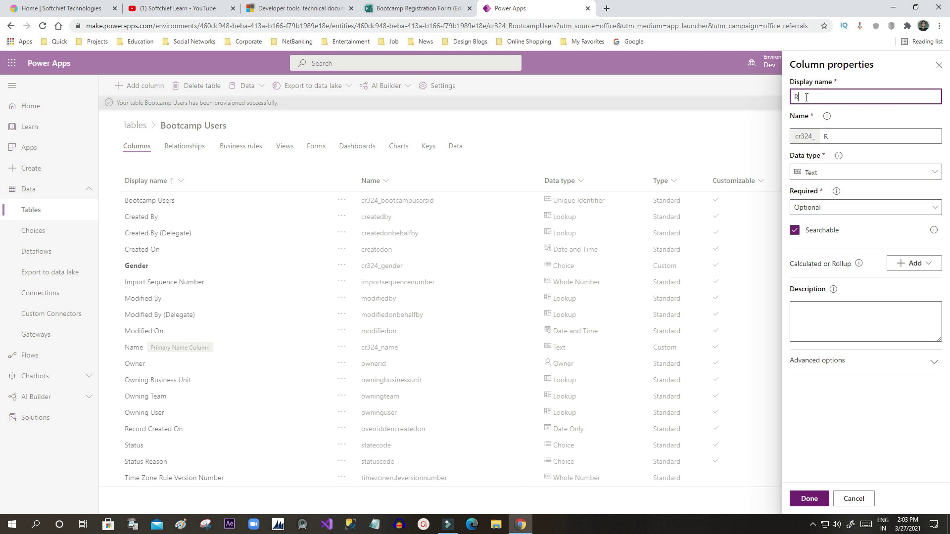
text(ating)
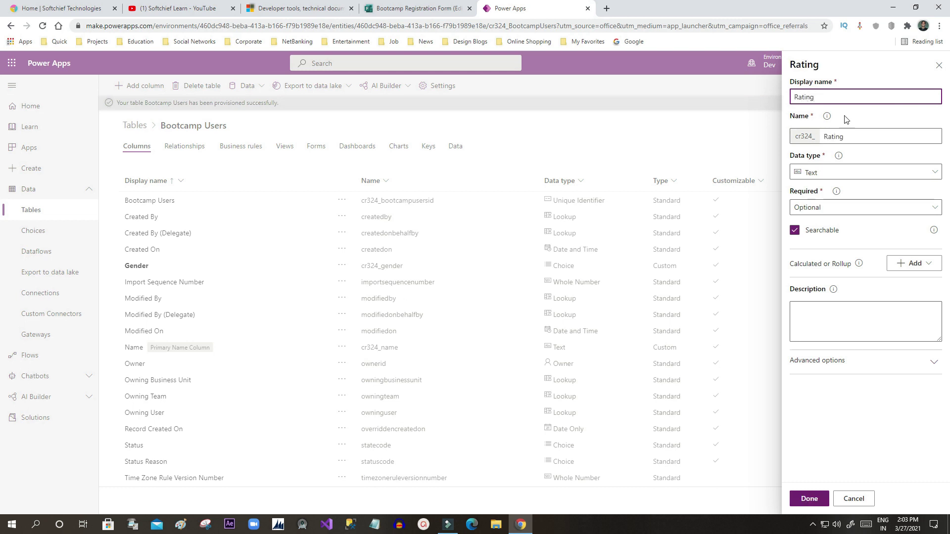
click(853, 174)
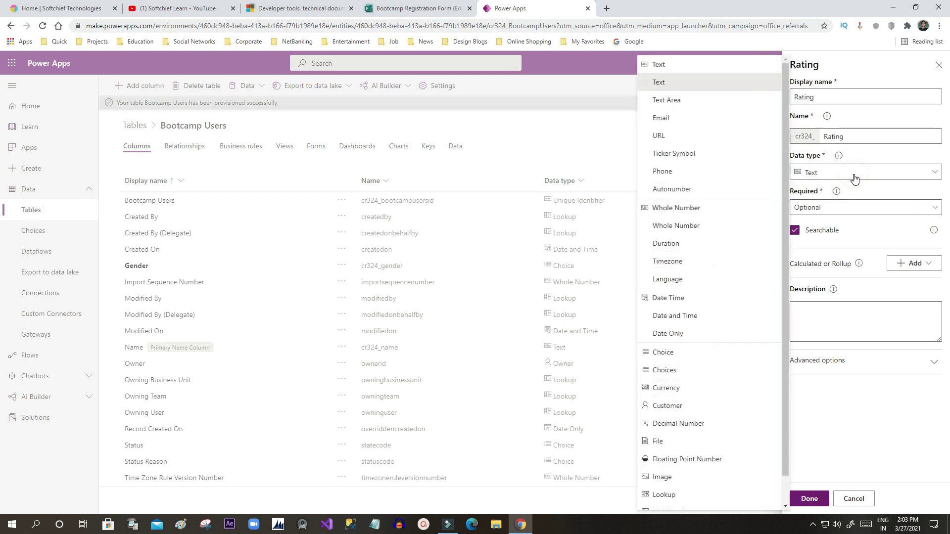
click(854, 177)
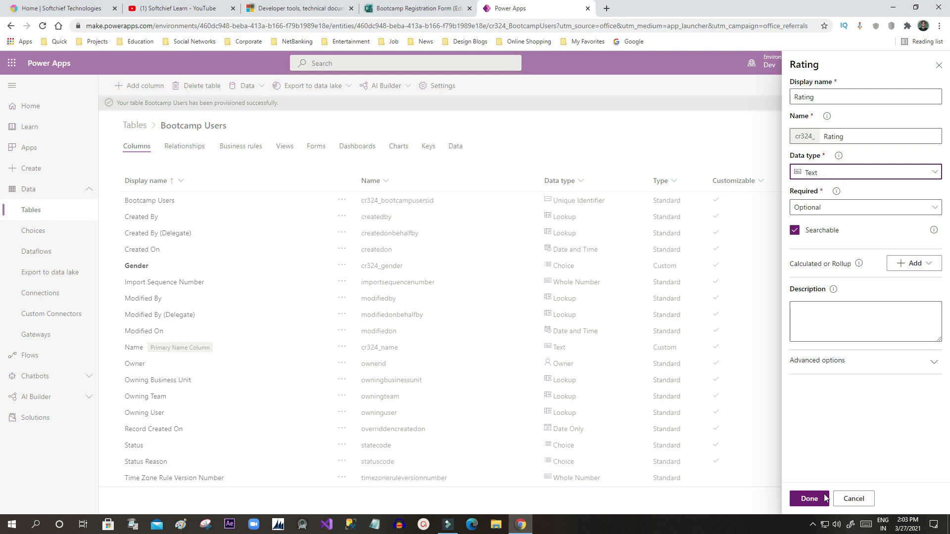
click(809, 499)
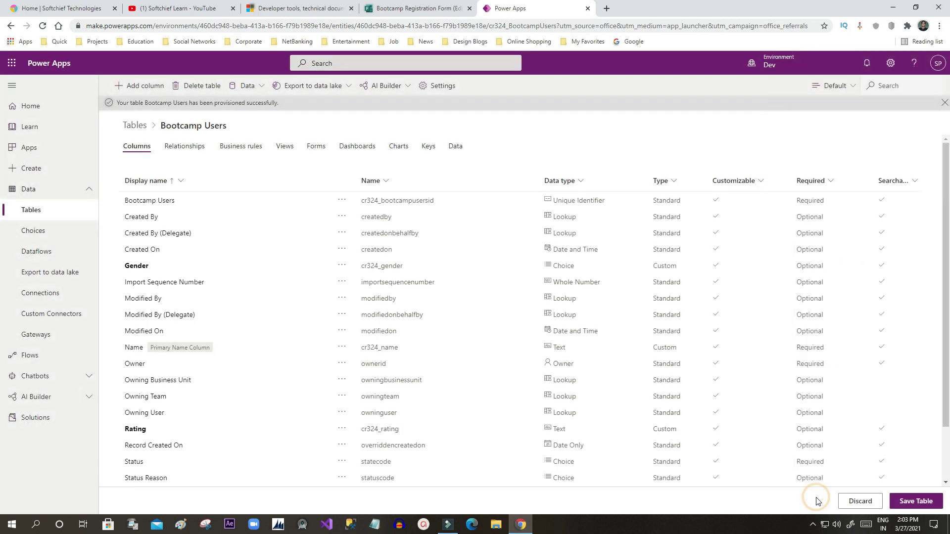
Step: Glance at the registration form again and return to the Bootcamp Users table
click(373, 9)
click(316, 6)
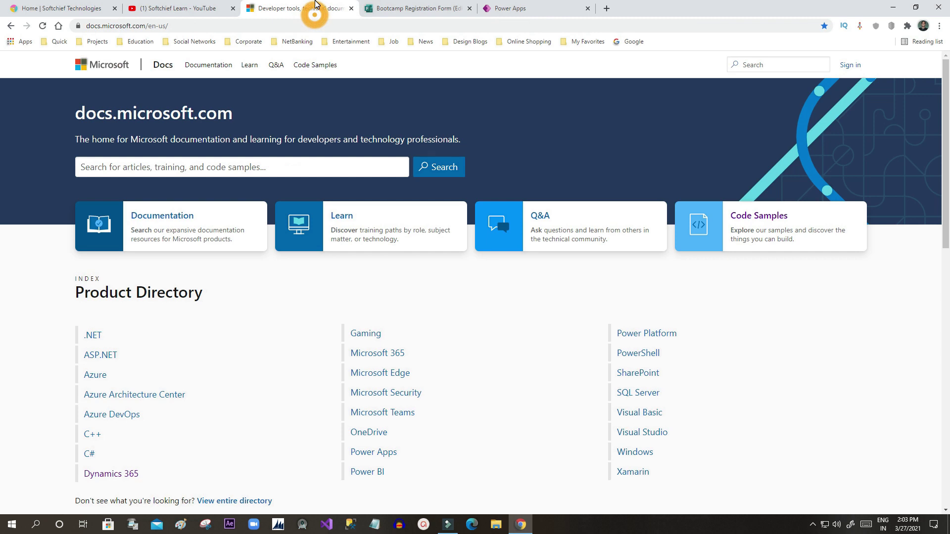
click(409, 9)
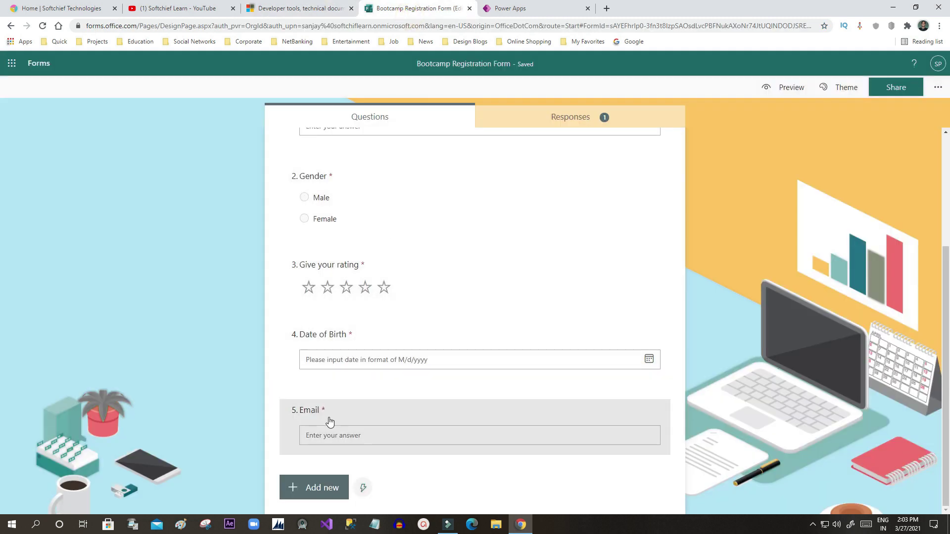
click(525, 8)
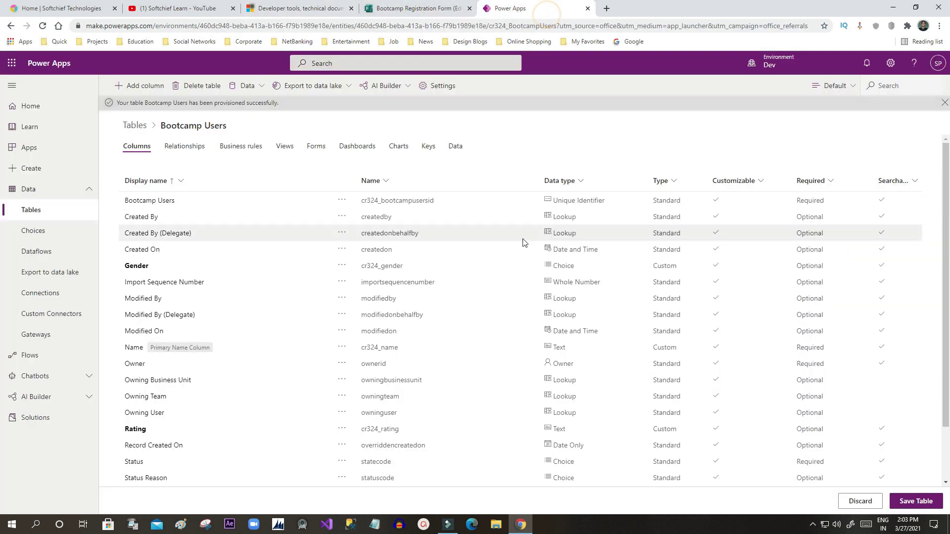
Step: Add a Date of Birth column with the Date and Time data type
click(145, 86)
click(837, 100)
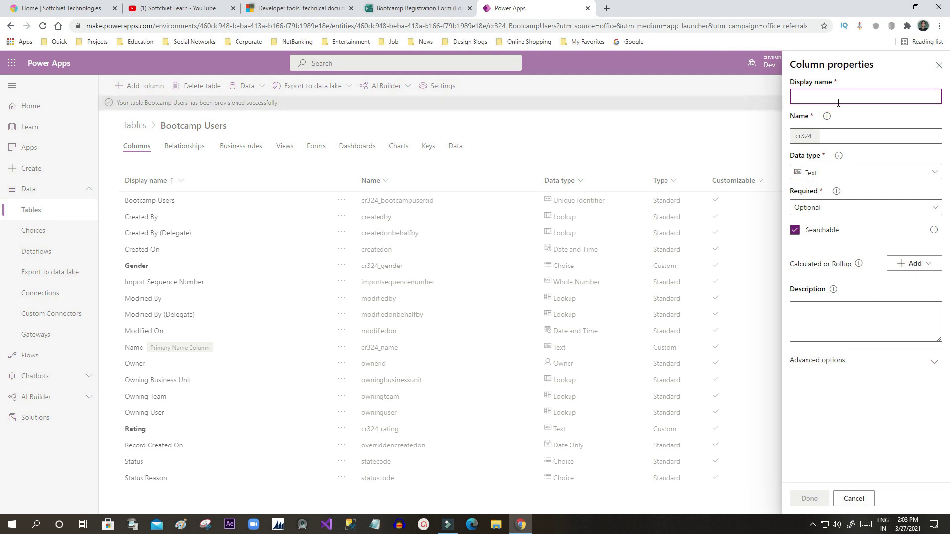
text(Date)
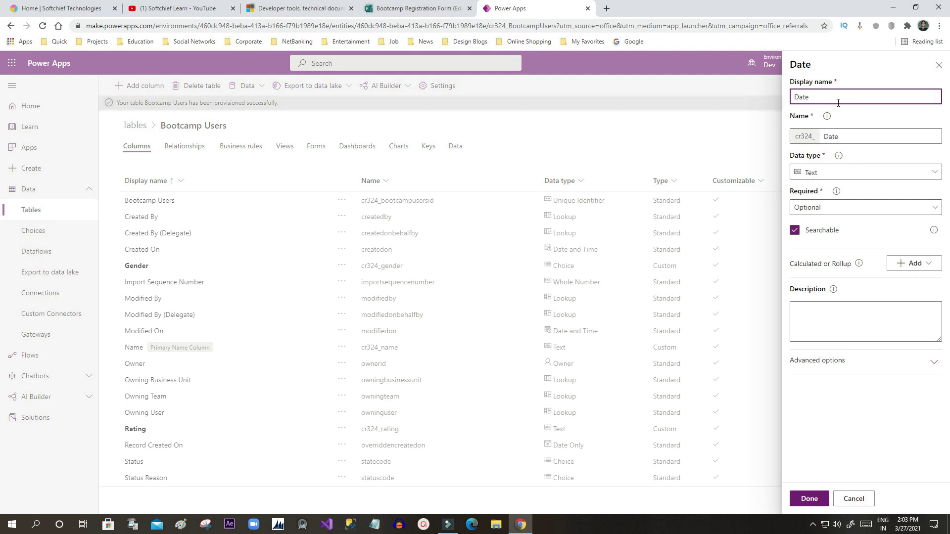
text( of Birth)
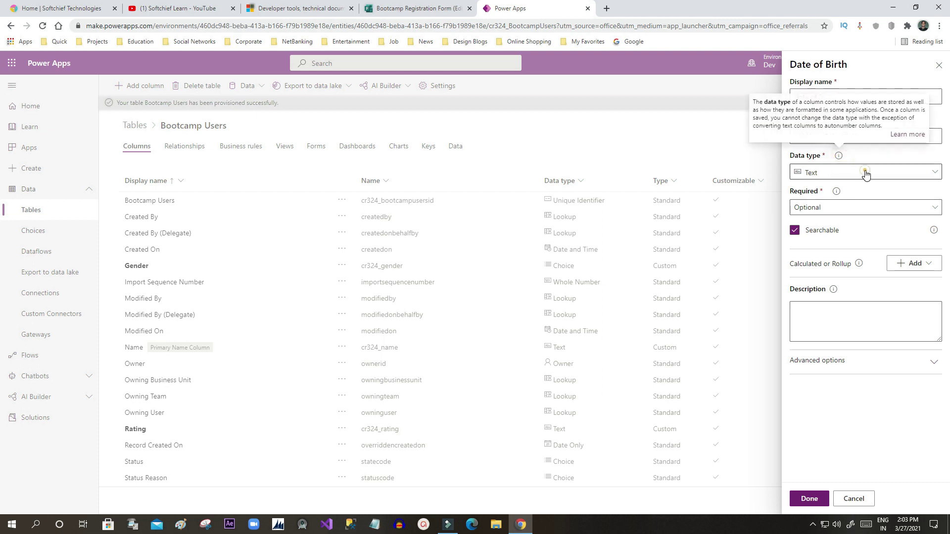
click(841, 173)
scroll(784, 198, down, 1)
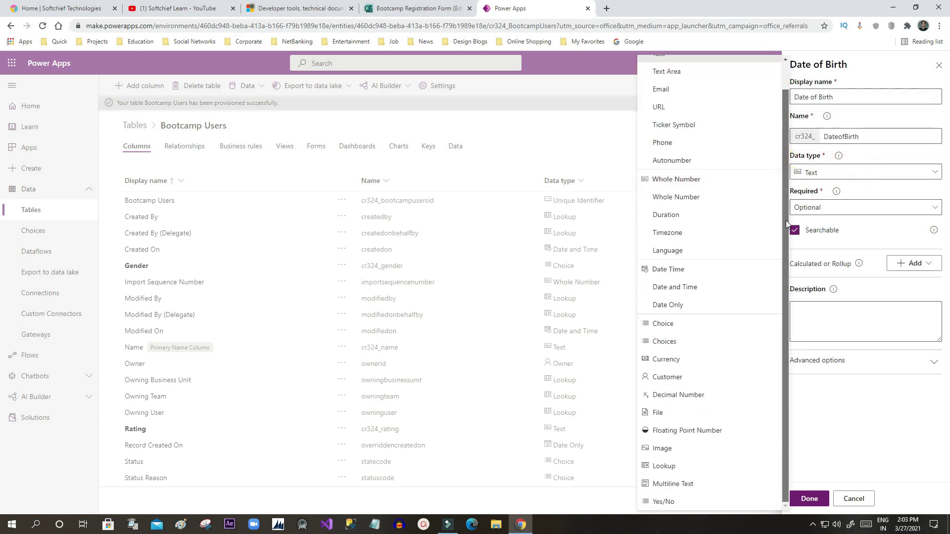
click(690, 286)
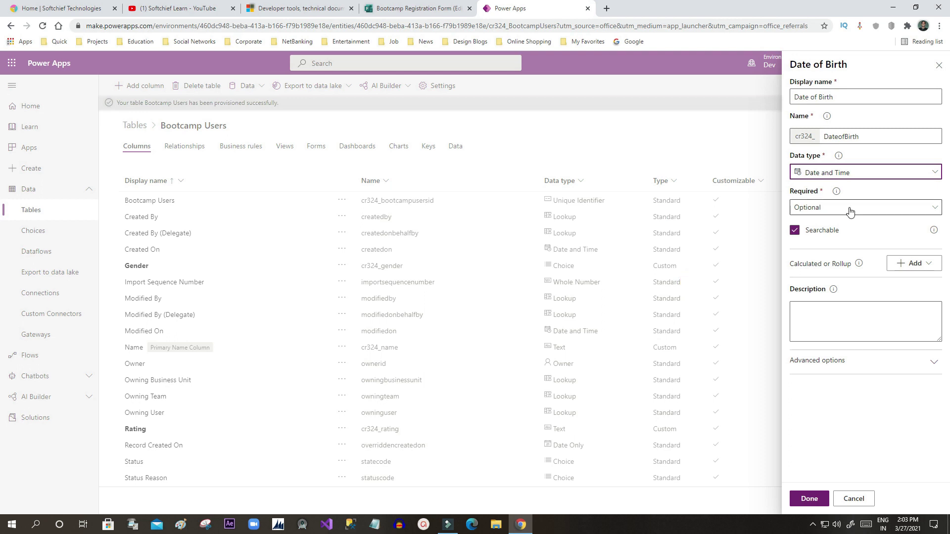
click(817, 499)
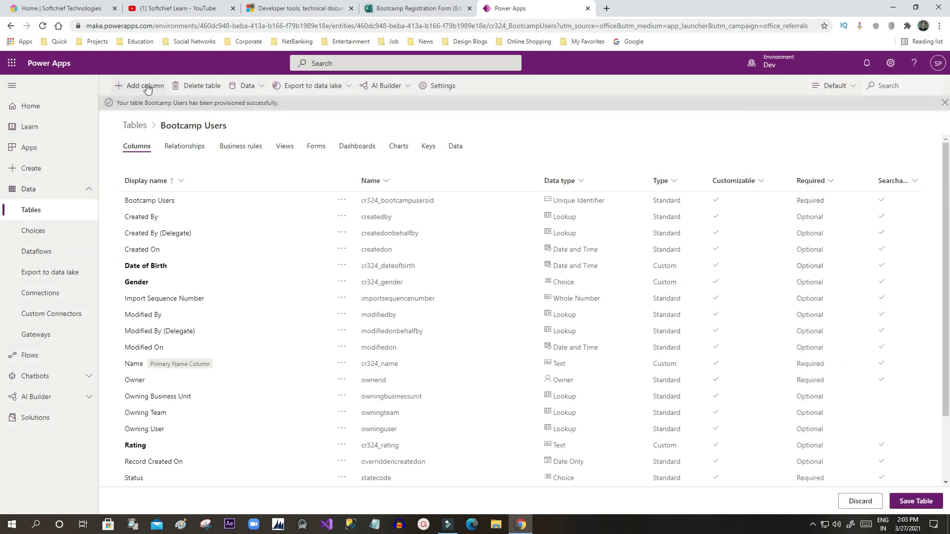
Step: Add an optional Email column of type Text
click(411, 8)
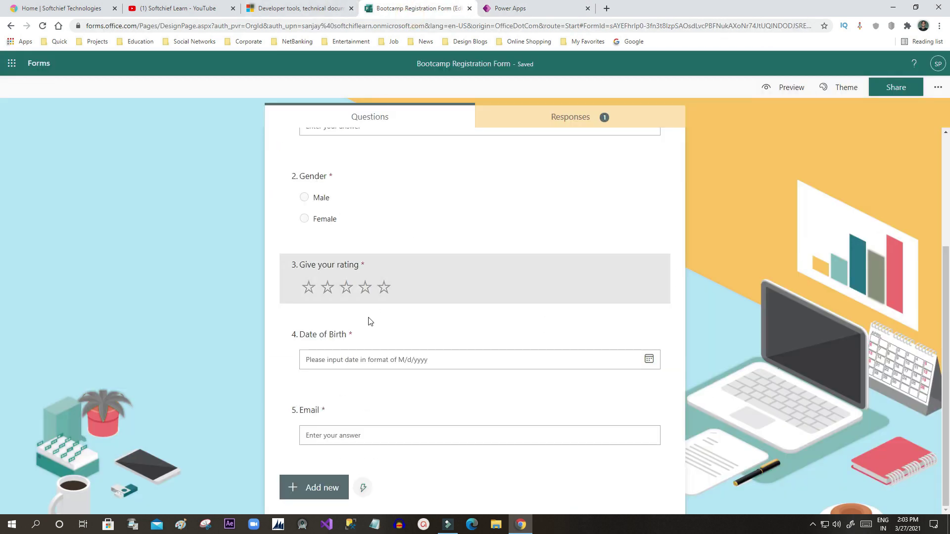
click(509, 8)
click(836, 94)
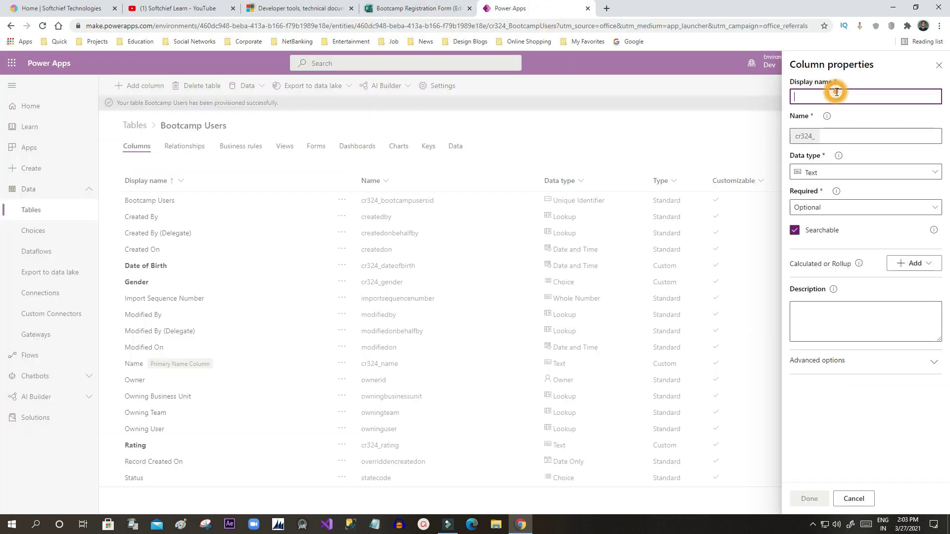
text(E)
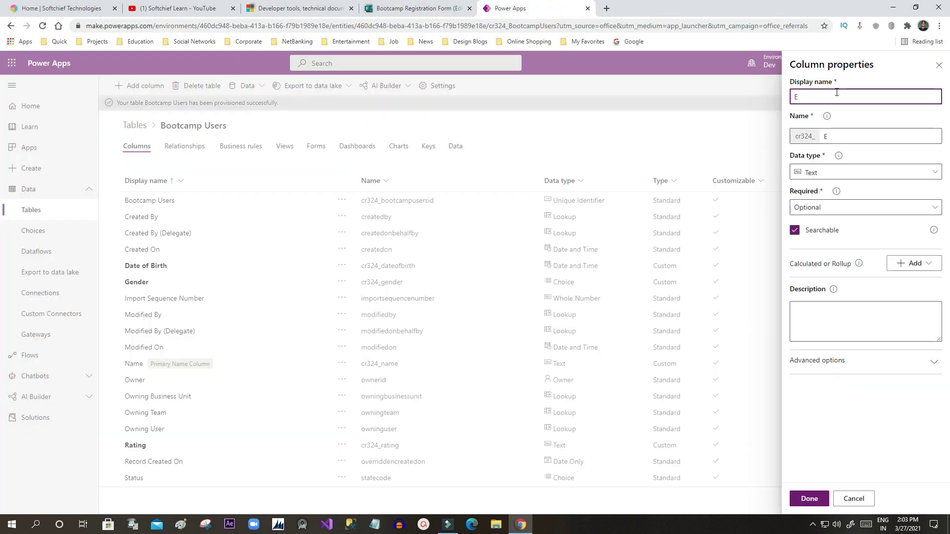
text(mail)
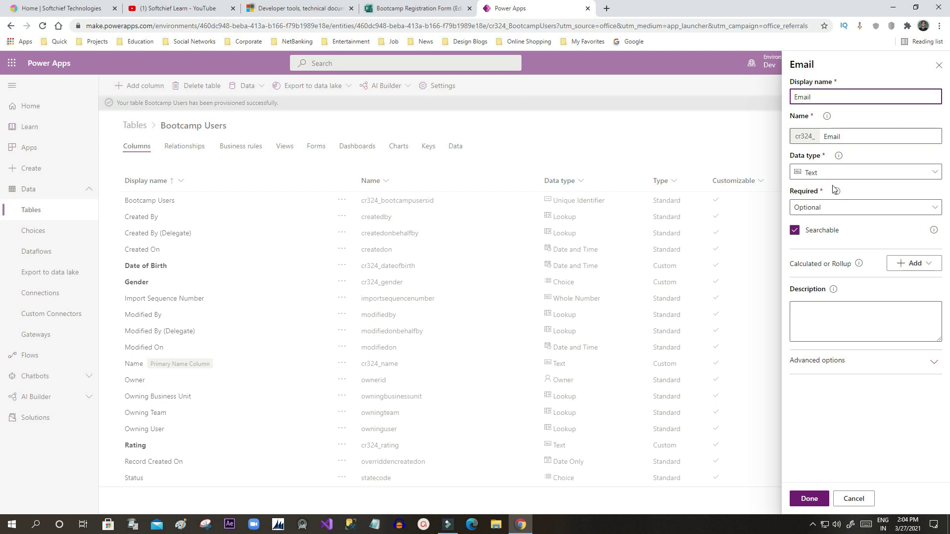
click(827, 176)
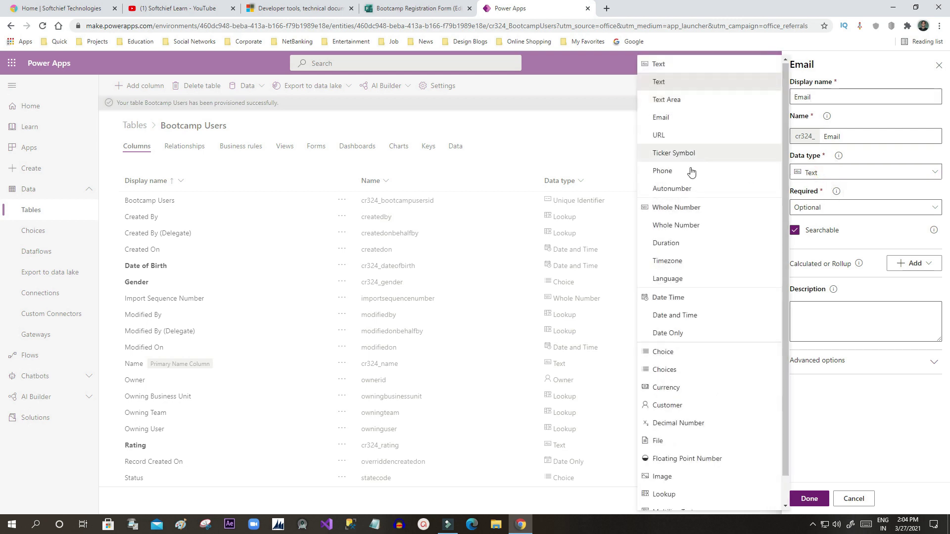
drag(785, 346, 786, 387)
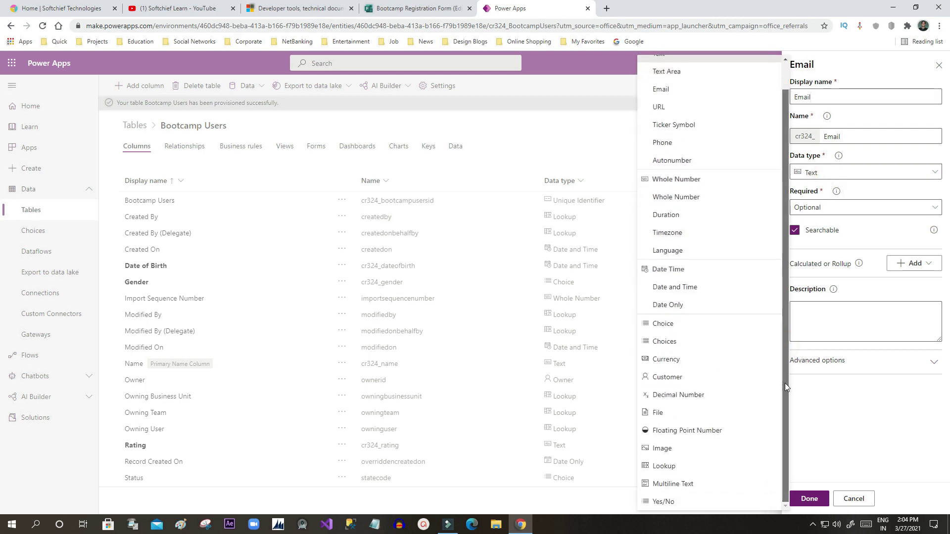
scroll(759, 220, up, 10)
click(678, 80)
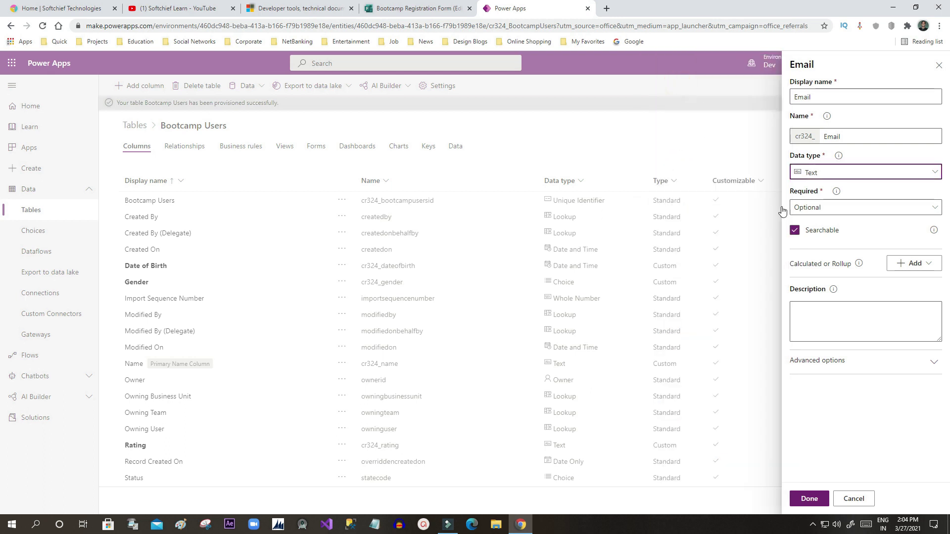
click(832, 209)
click(832, 207)
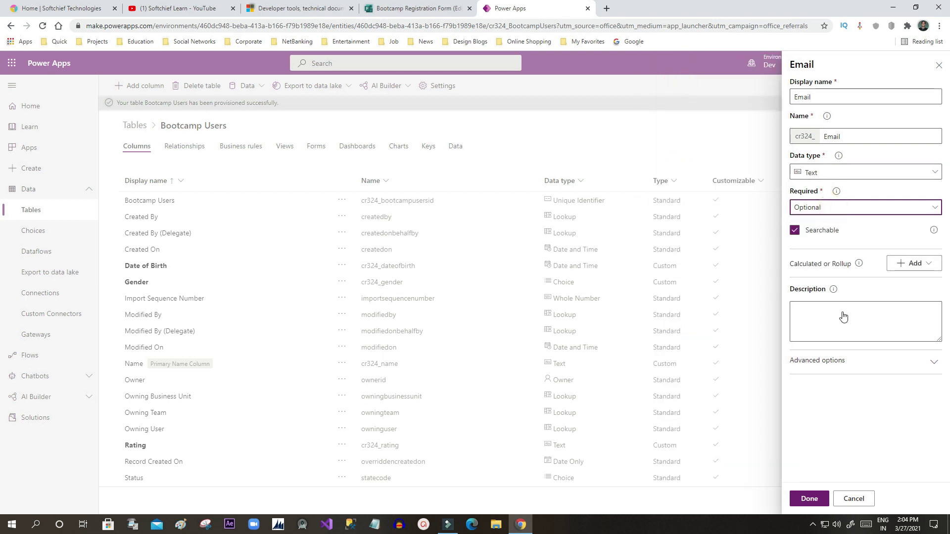
click(824, 497)
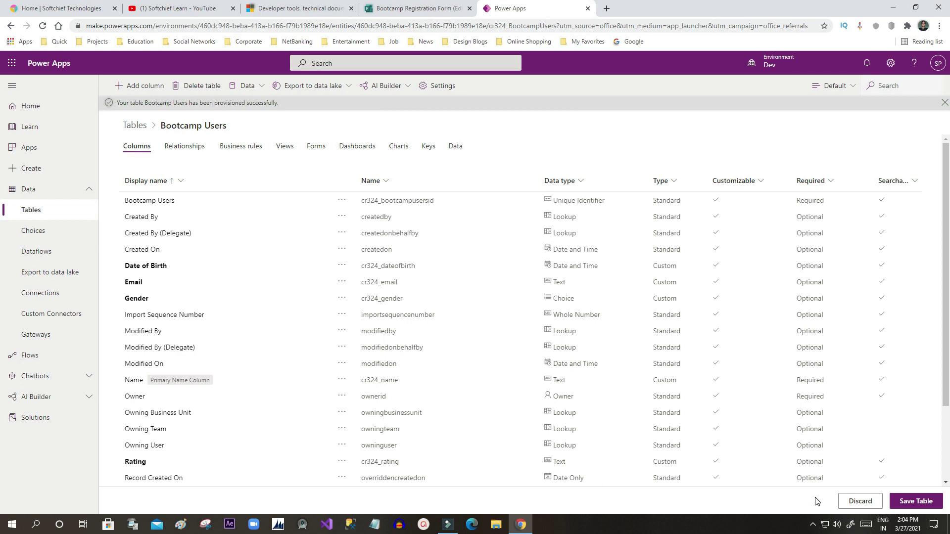
Step: Save the Bootcamp Users table and show its Forms list, which is still empty
click(900, 501)
click(389, 6)
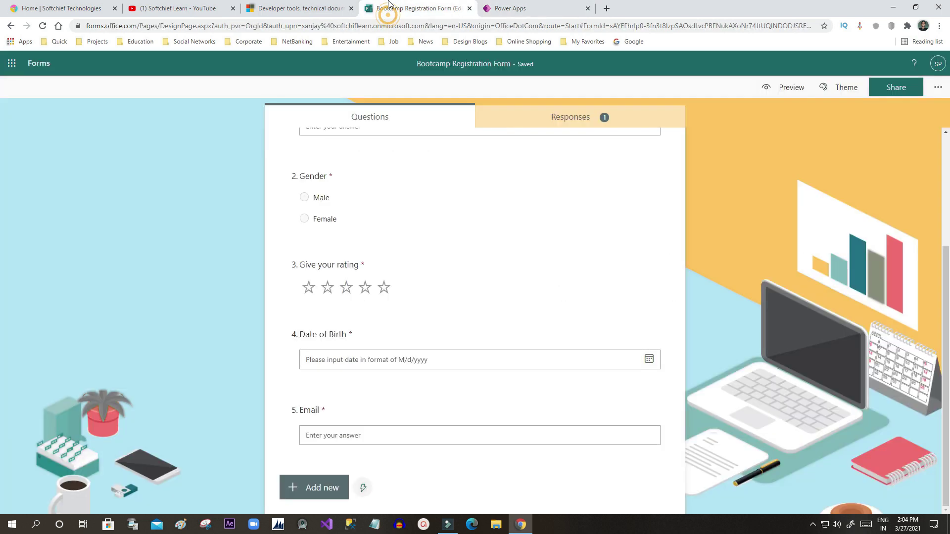
click(509, 7)
click(916, 502)
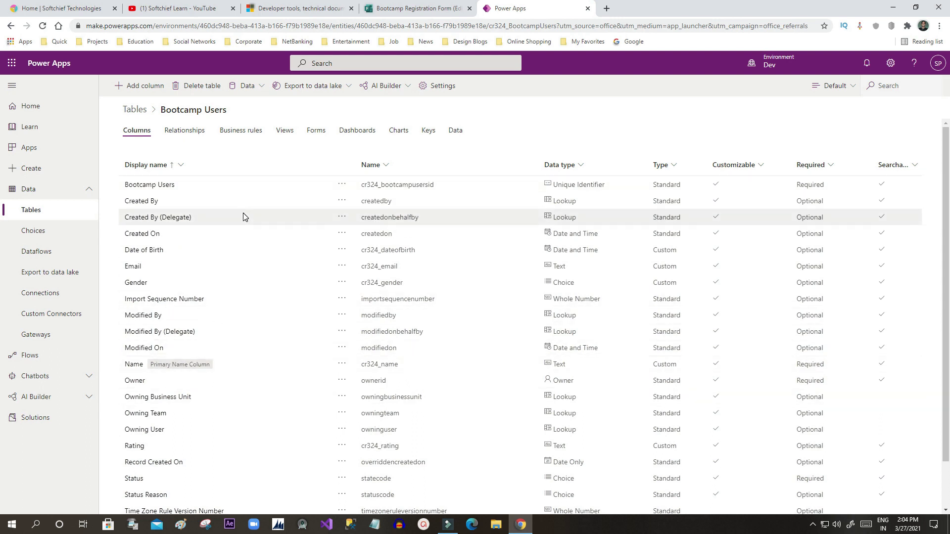
click(316, 131)
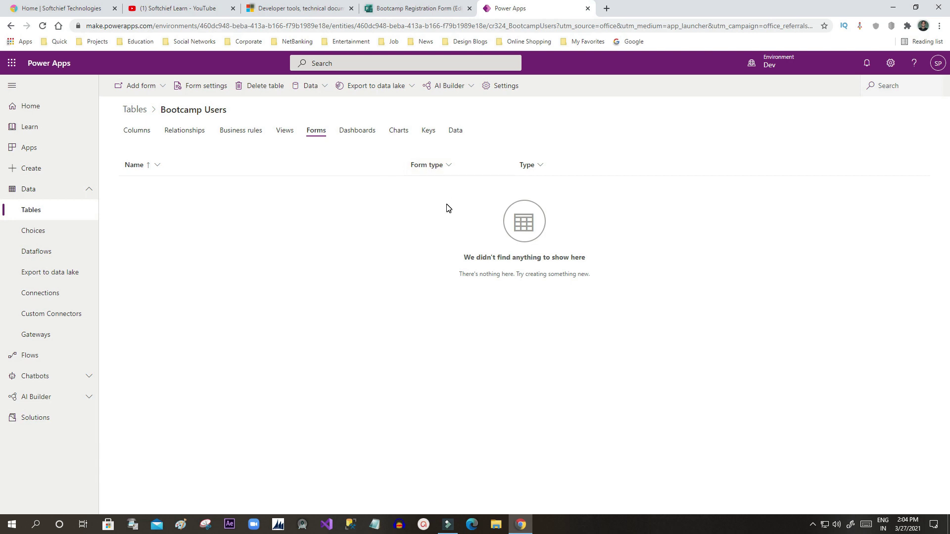
Step: Create a new Main Form for Bootcamp Users and wait for the designer to load
click(159, 90)
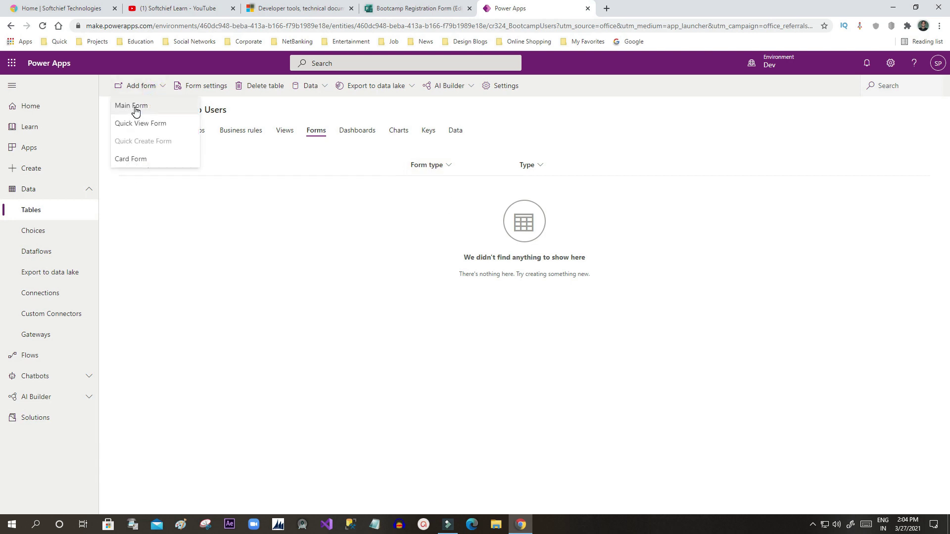
click(135, 108)
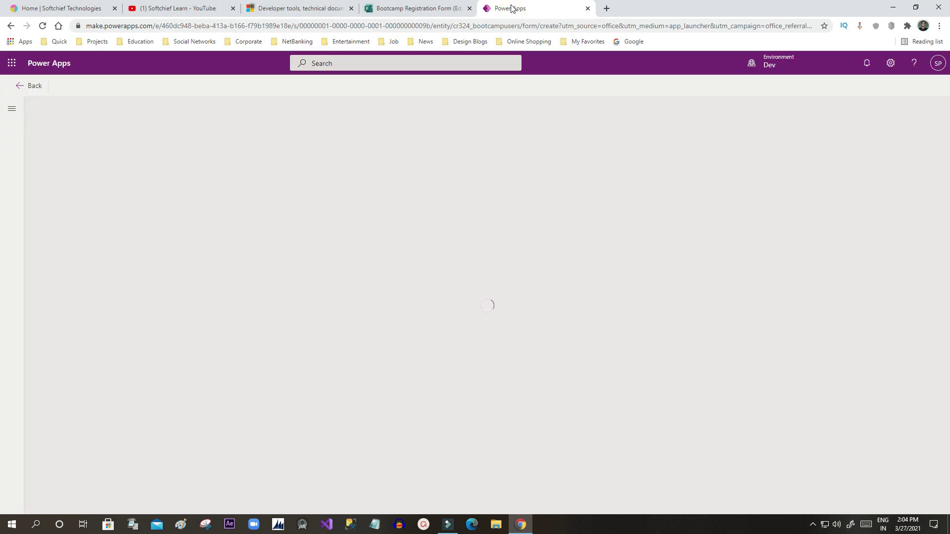
click(433, 8)
click(494, 9)
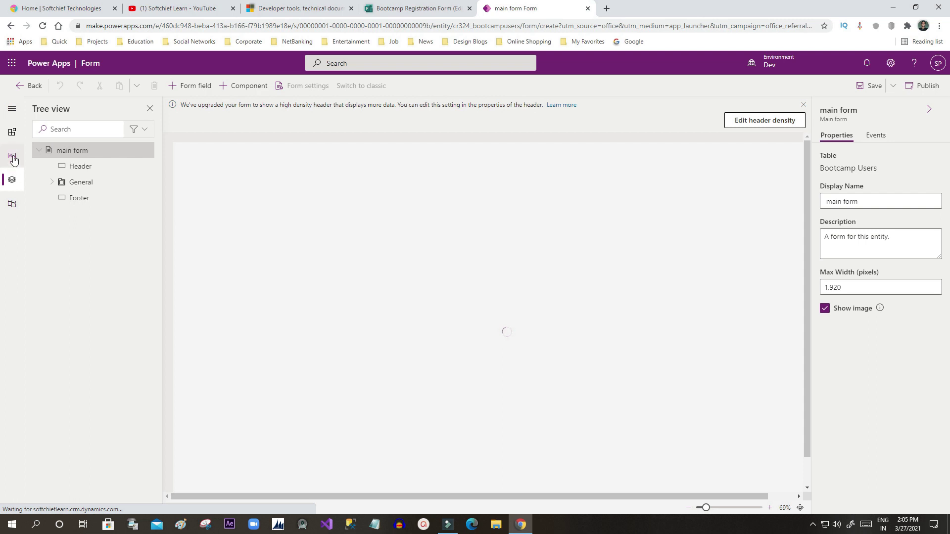
Step: Relabel the form's Name field as 'Full Name' using the Table columns panel
click(11, 131)
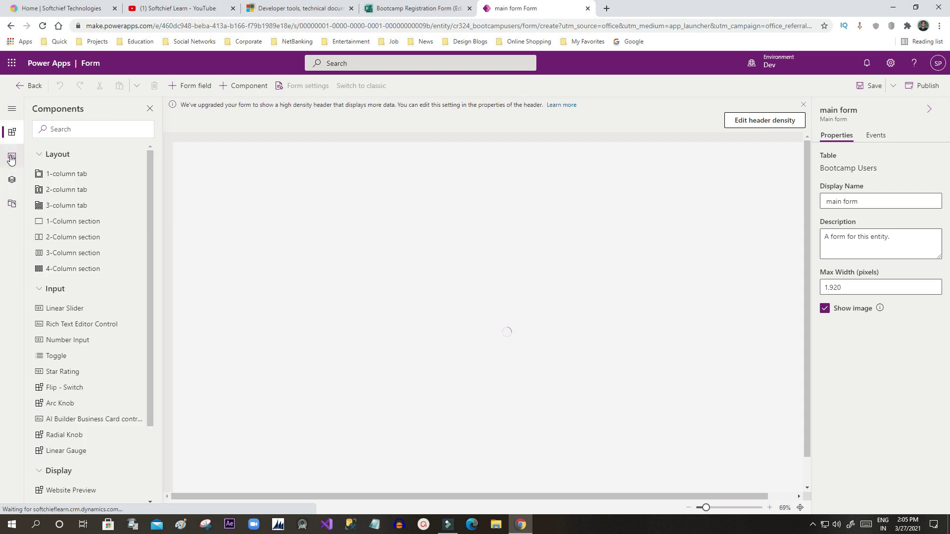
click(12, 157)
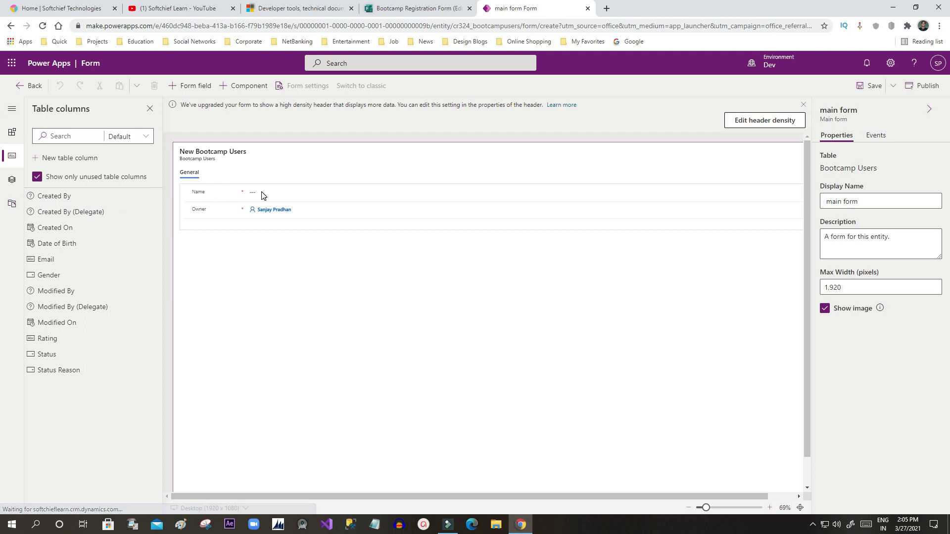
click(196, 197)
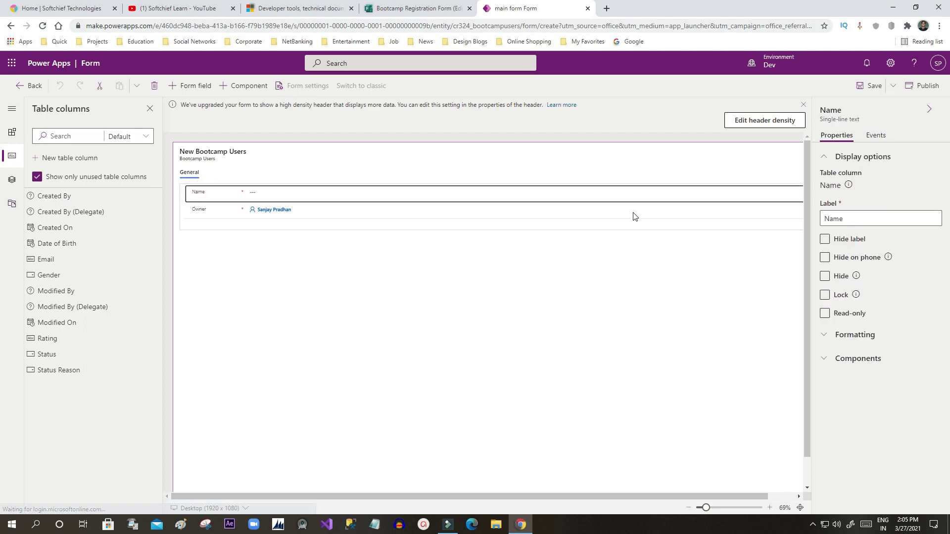
click(867, 222)
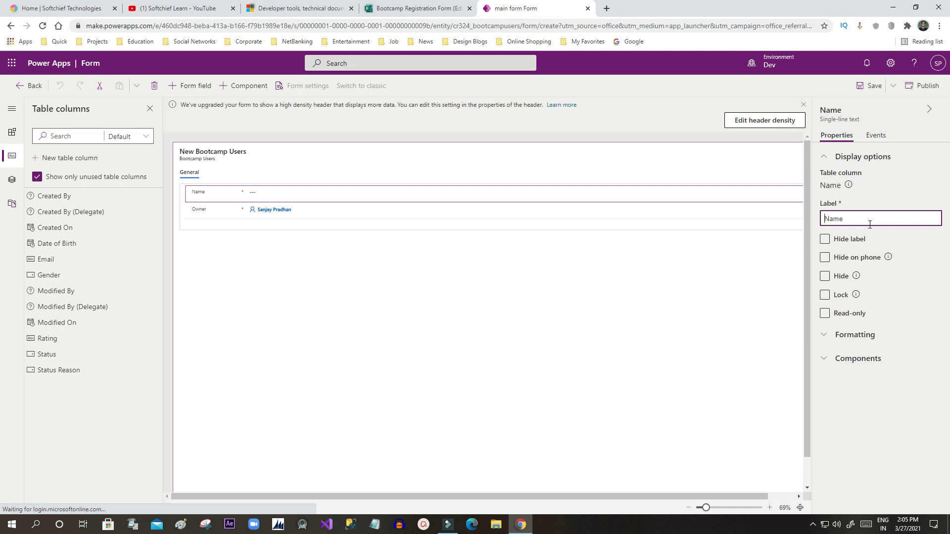
key(Home)
text(Full)
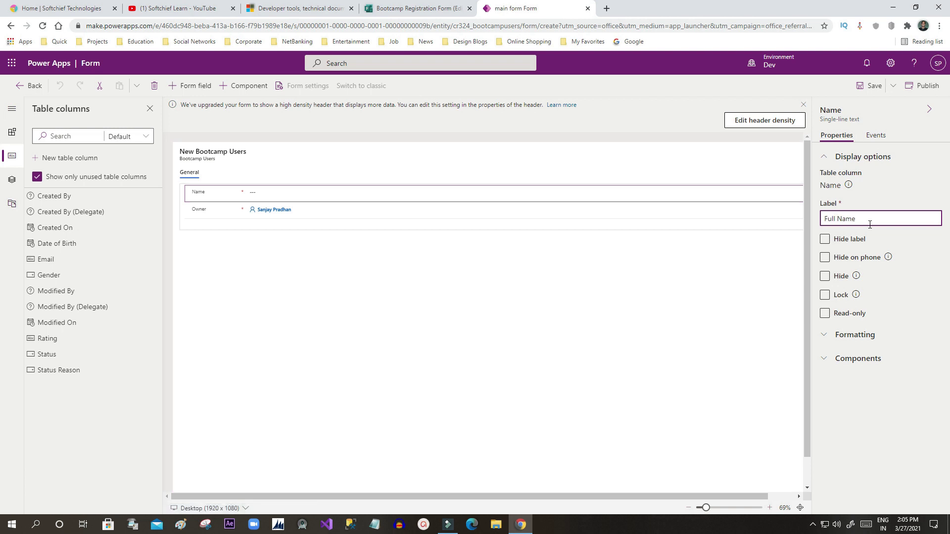
click(295, 334)
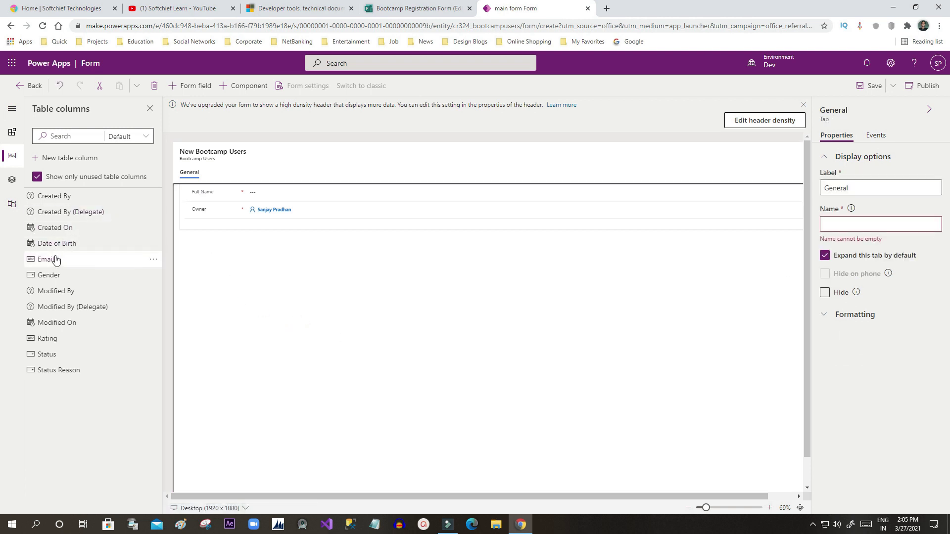
Step: Place Email, Date of Birth, Gender and Rating fields on the form and save it
drag(41, 259, 206, 210)
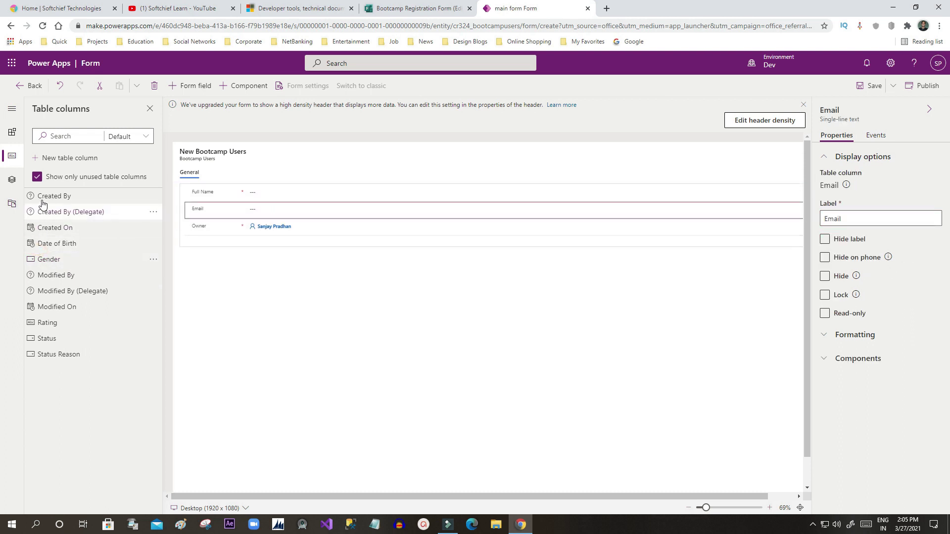
drag(44, 244, 215, 219)
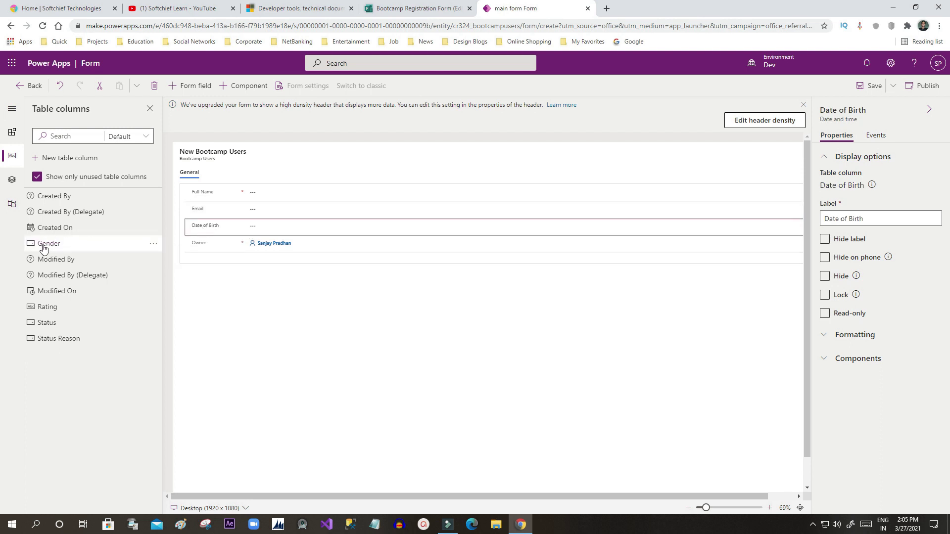
drag(43, 244, 205, 240)
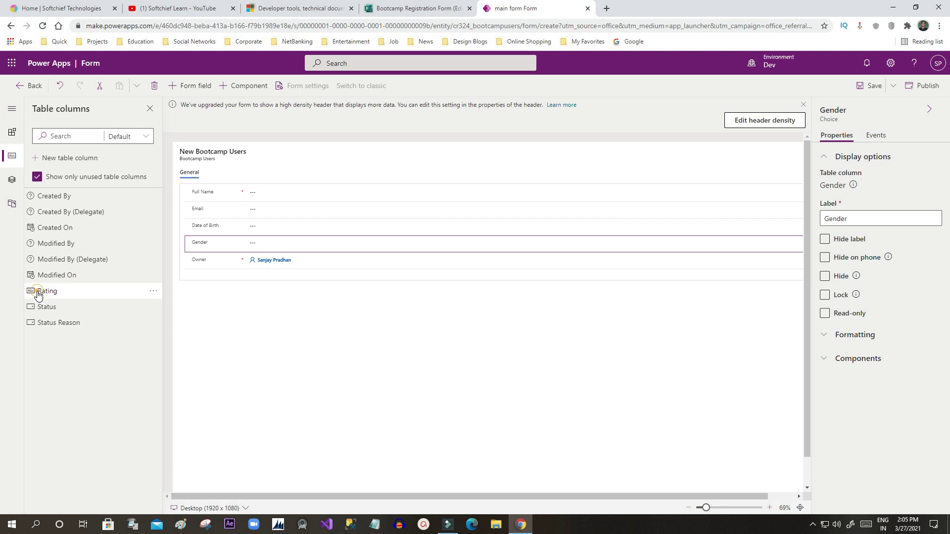
drag(39, 292, 226, 258)
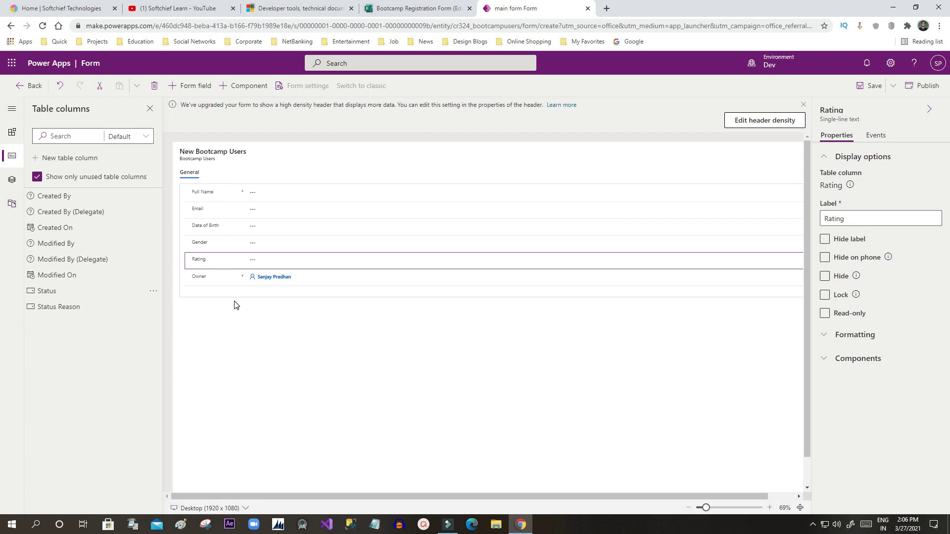
click(870, 87)
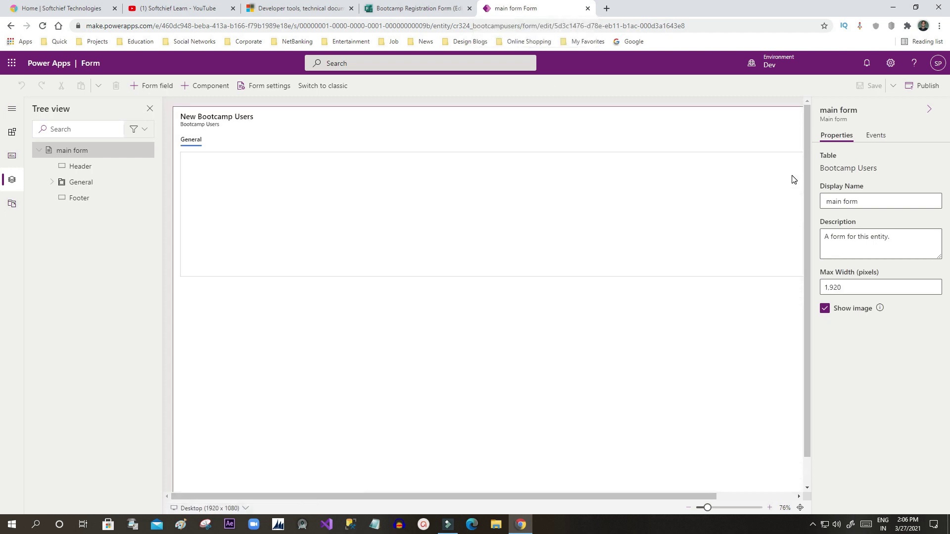
Step: Publish the main form with Full Name, Email, Date of Birth, Gender, Rating and Owner
click(922, 87)
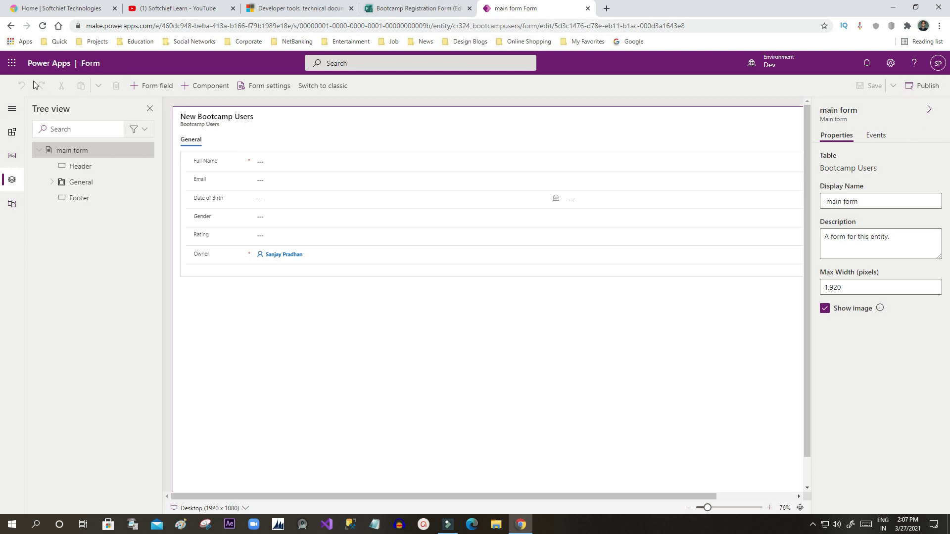
Step: Open Power Apps from the app launcher and go to Data > Tables
click(11, 63)
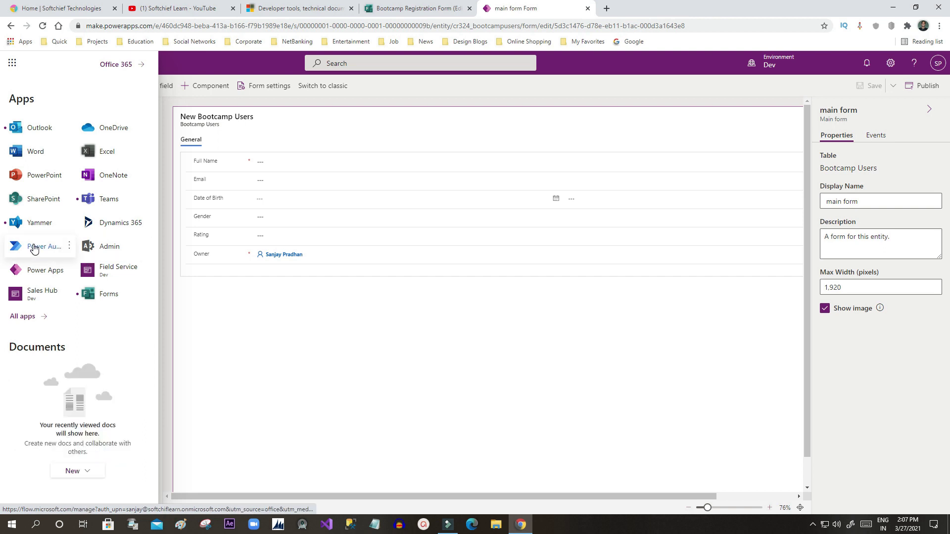
click(39, 270)
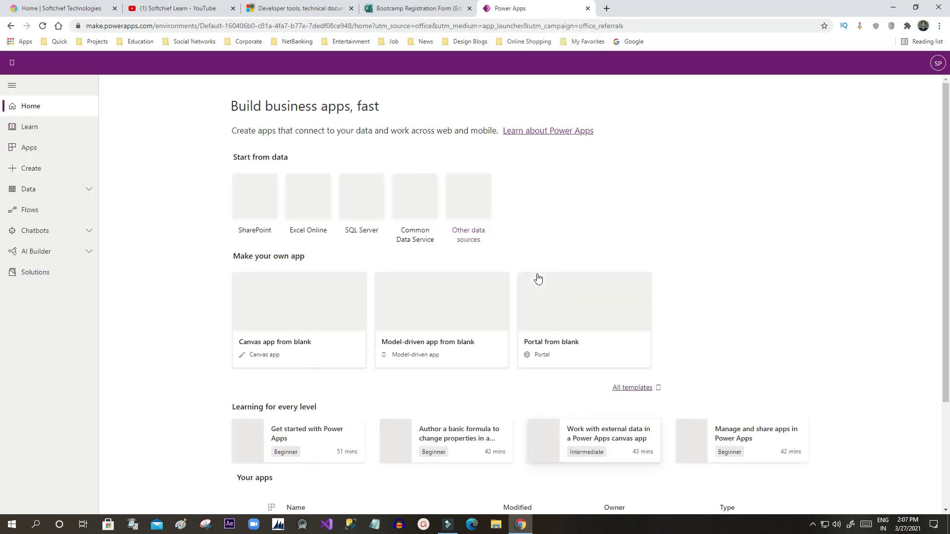
click(51, 189)
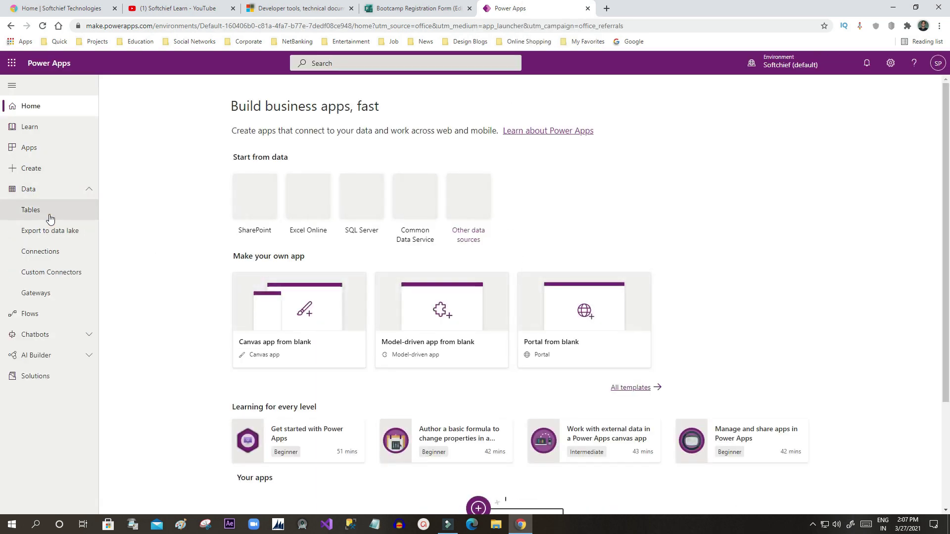
click(50, 218)
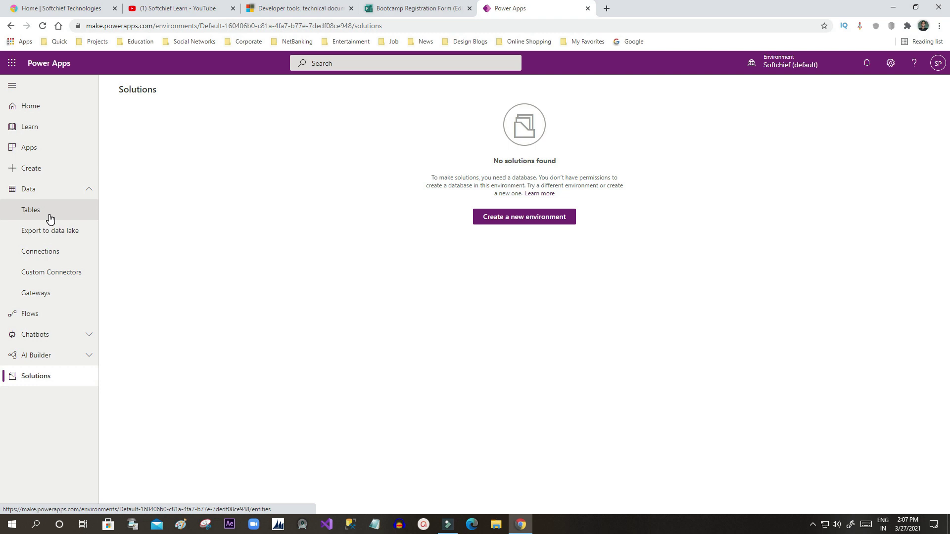
Step: Switch to the Dev environment and open the Bootcamp Users table
click(770, 63)
click(832, 147)
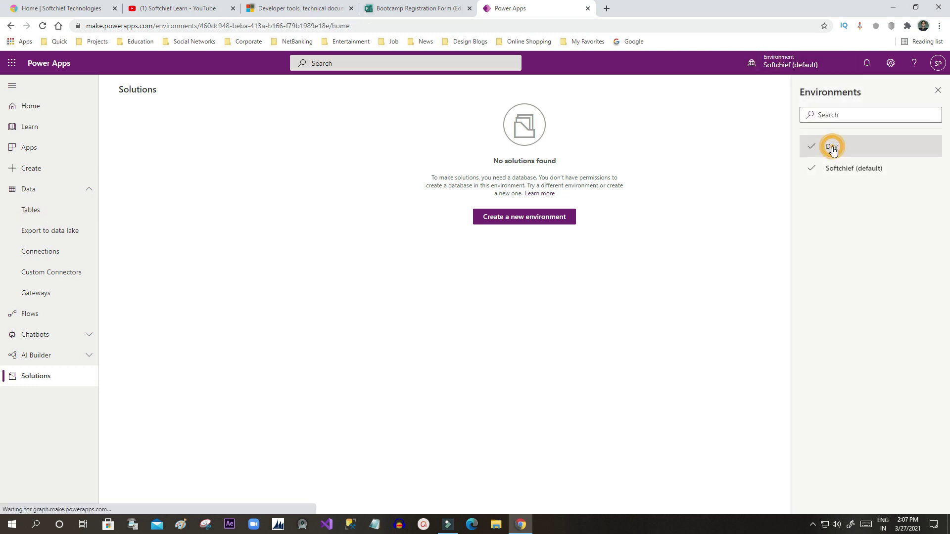
click(40, 217)
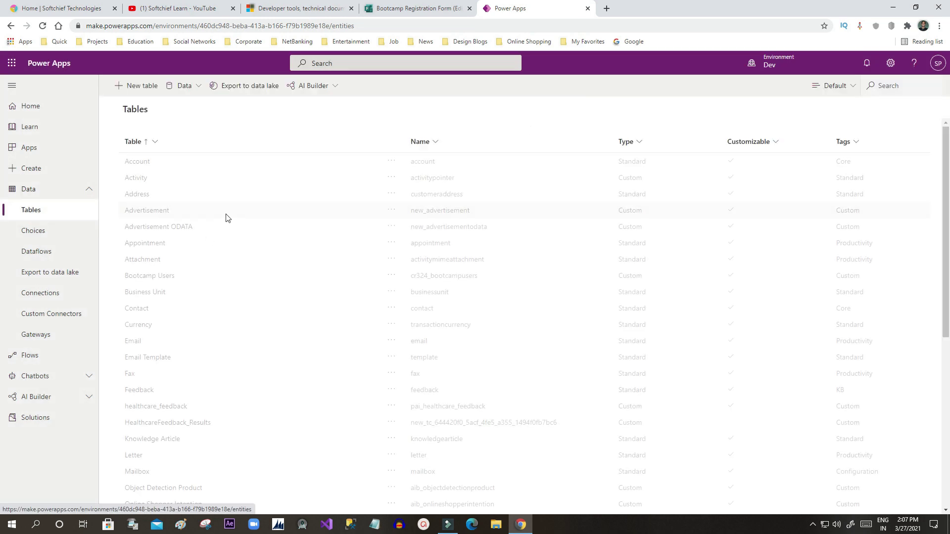
click(153, 278)
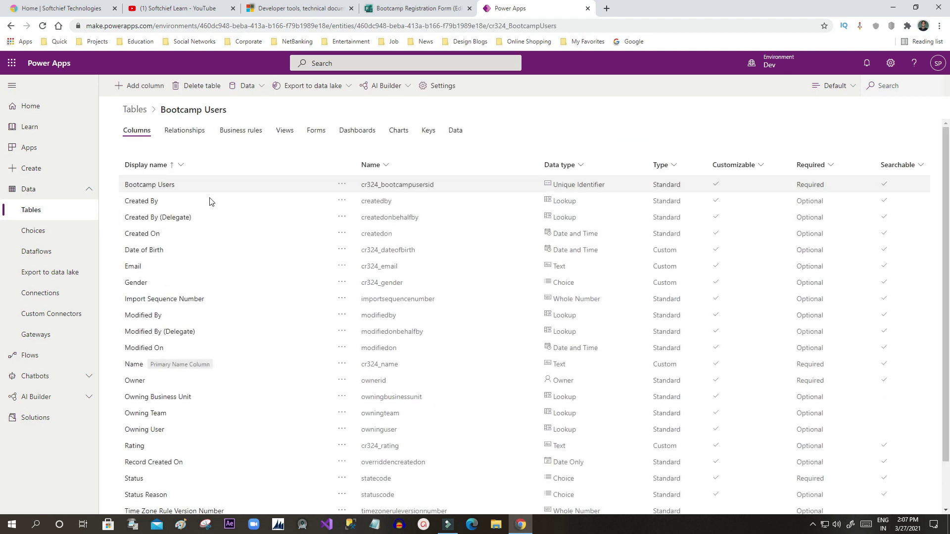
Step: Open the Information main form for editing in a new tab
click(315, 131)
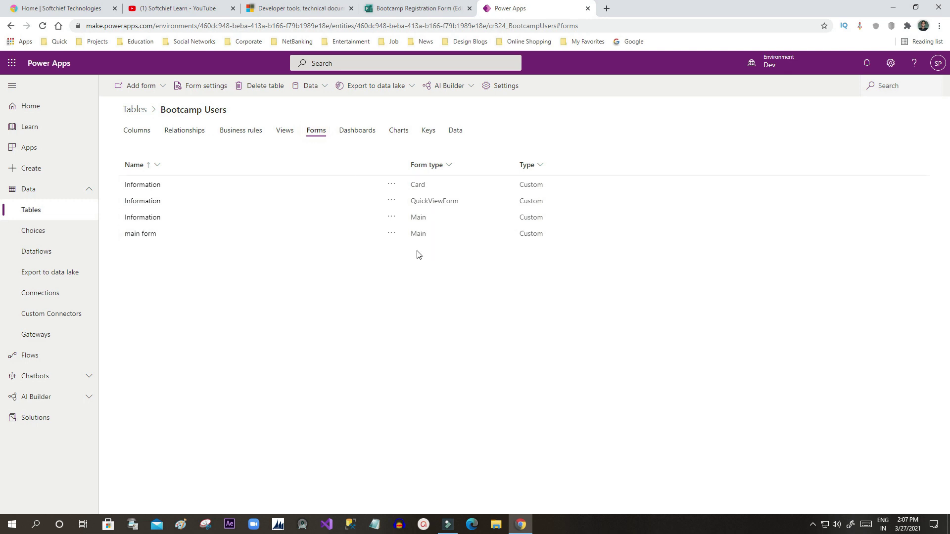
click(391, 233)
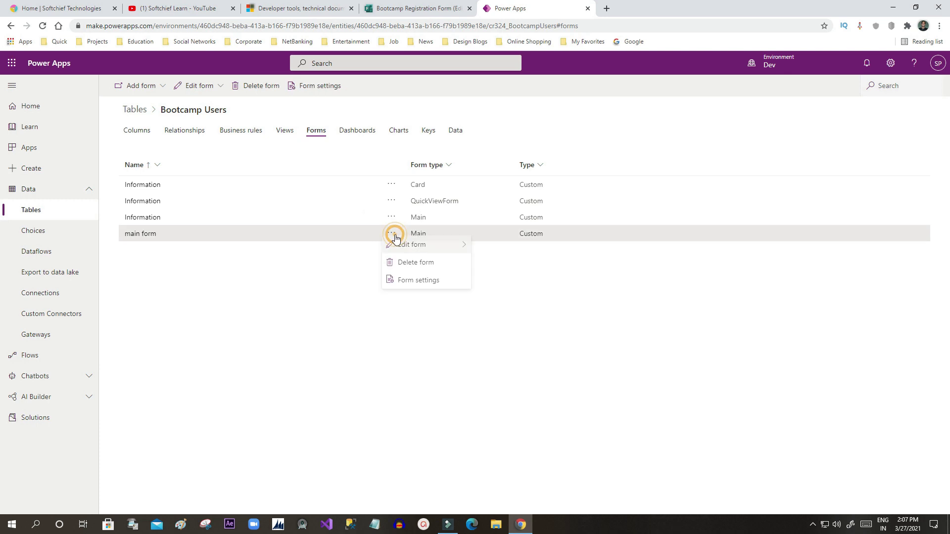
click(336, 271)
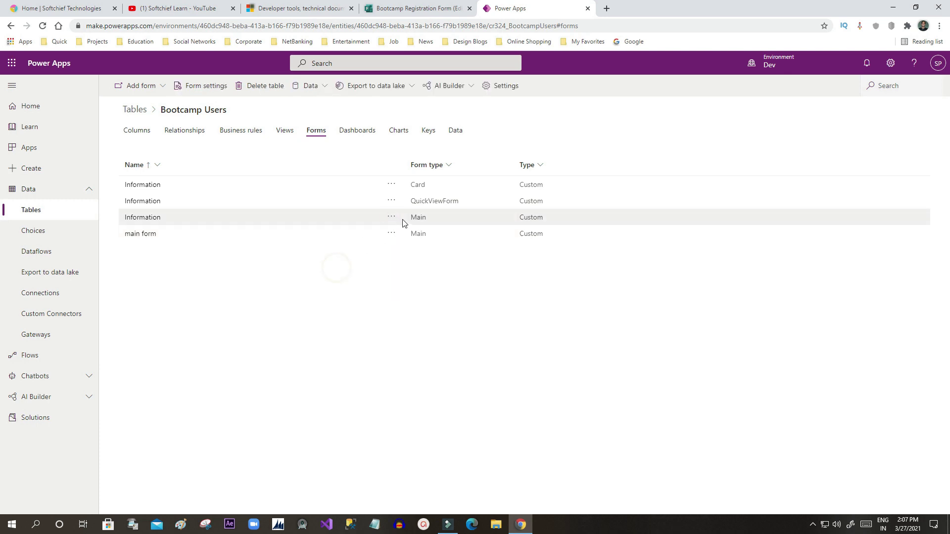
click(391, 217)
mouse_move(429, 231)
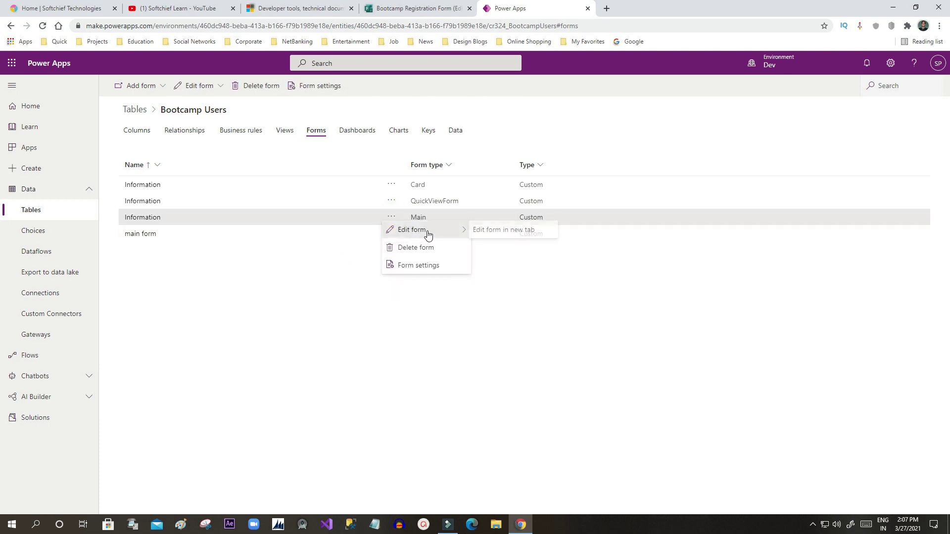
click(501, 232)
Step: Delete the extra 'main form' from the Bootcamp Users forms list
click(527, 9)
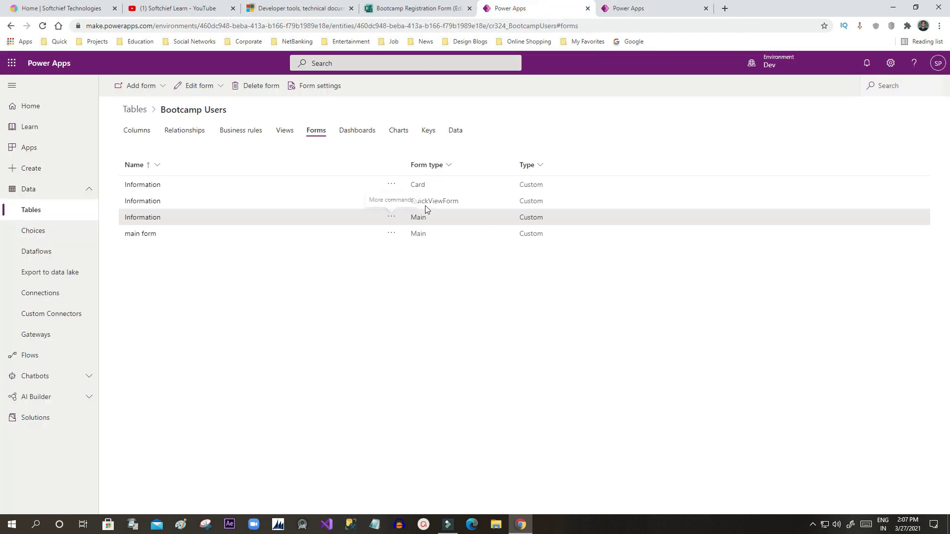
click(127, 238)
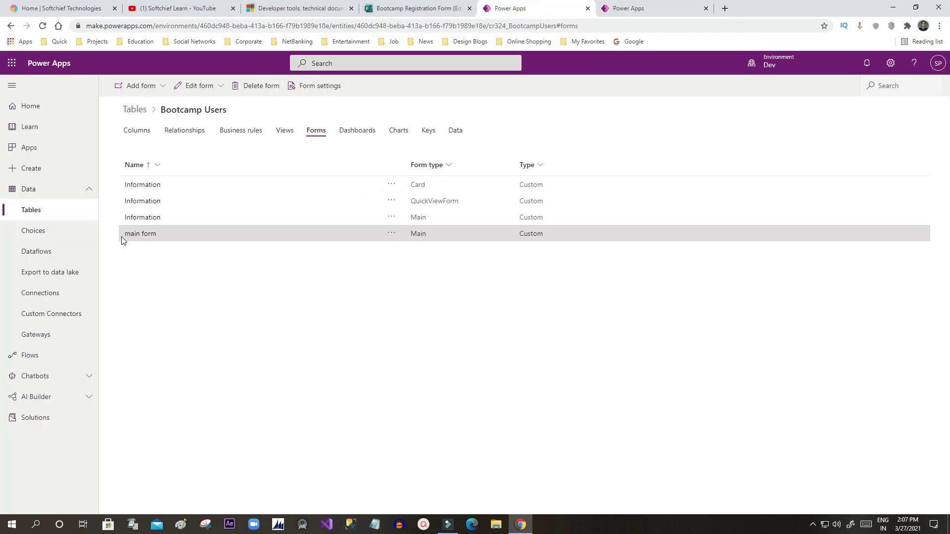
click(259, 86)
click(478, 311)
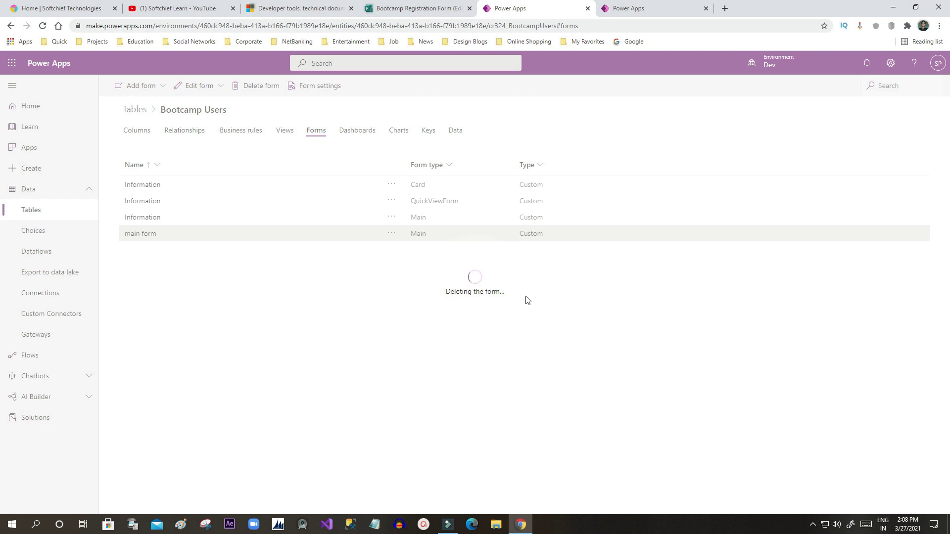
click(654, 7)
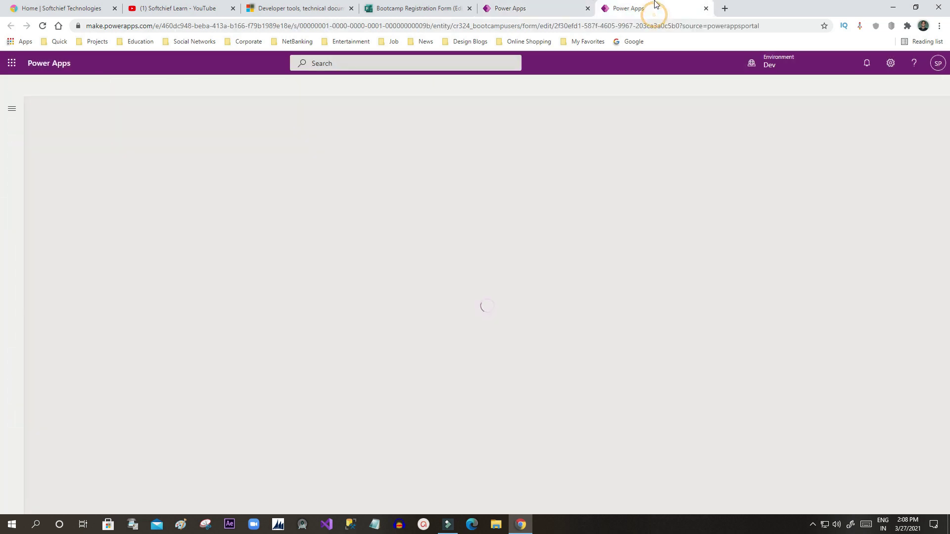
Step: Open the Information form and filter the Table columns panel to Custom columns
click(538, 10)
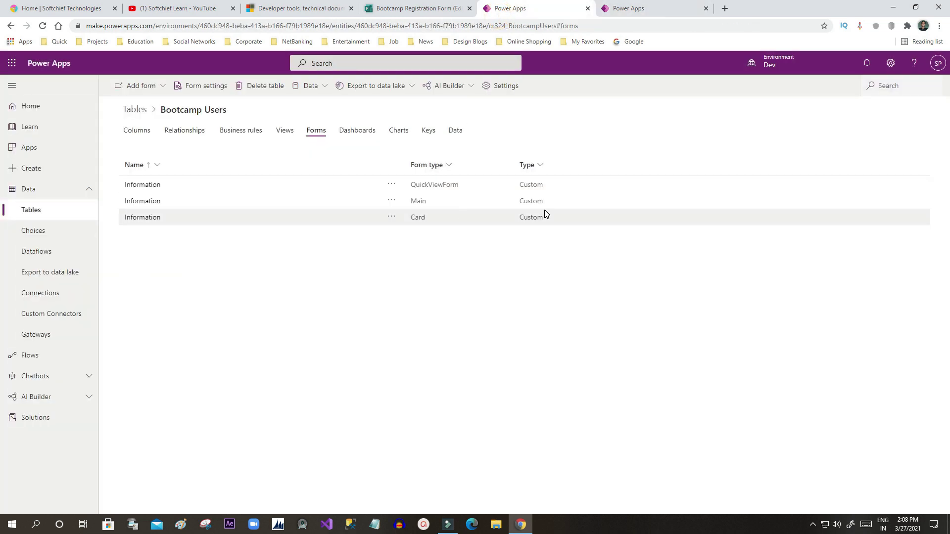
click(443, 205)
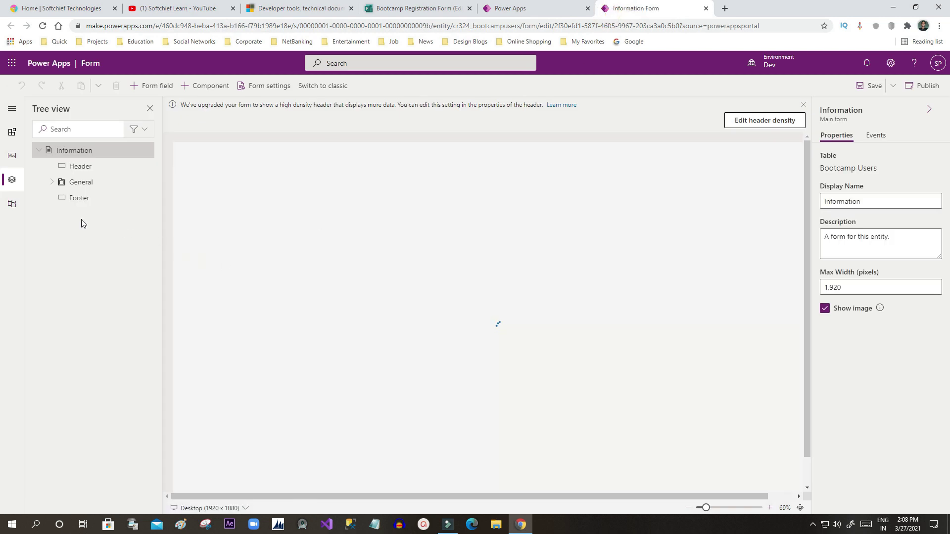
click(12, 157)
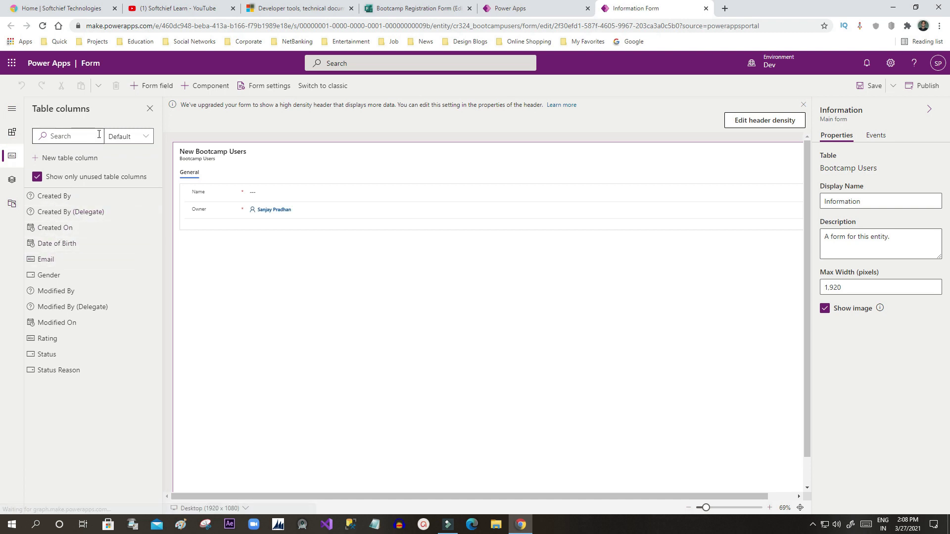
click(139, 141)
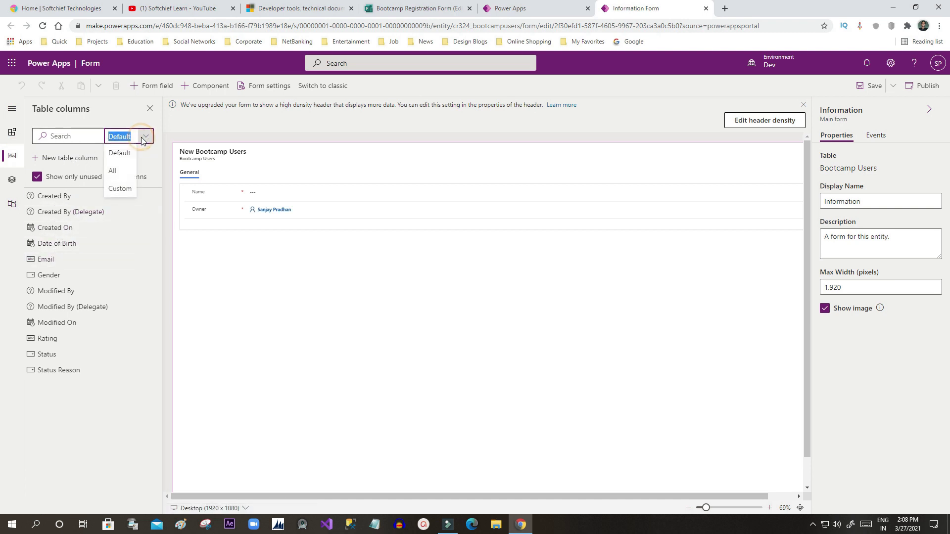
click(120, 188)
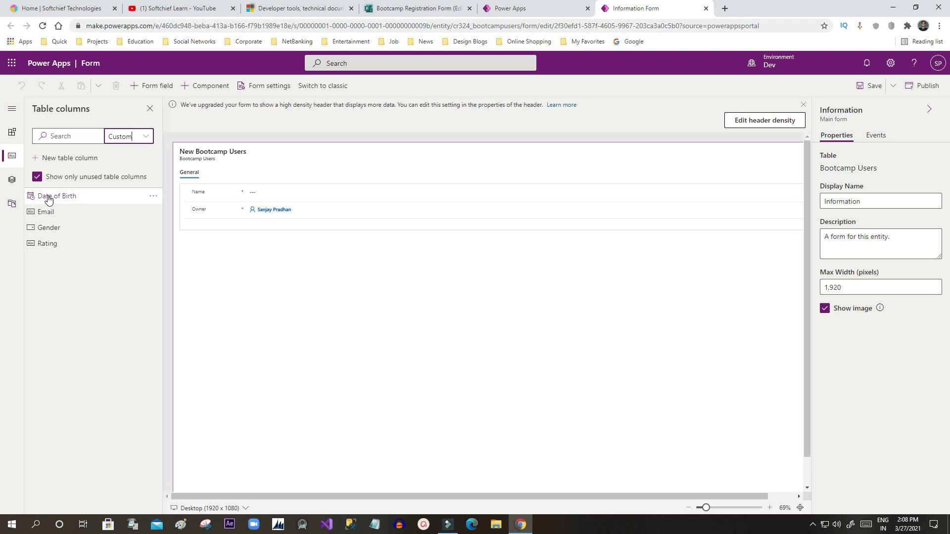
Step: Place Date of Birth, Email and Rating on the Information form and save it
drag(58, 196, 193, 212)
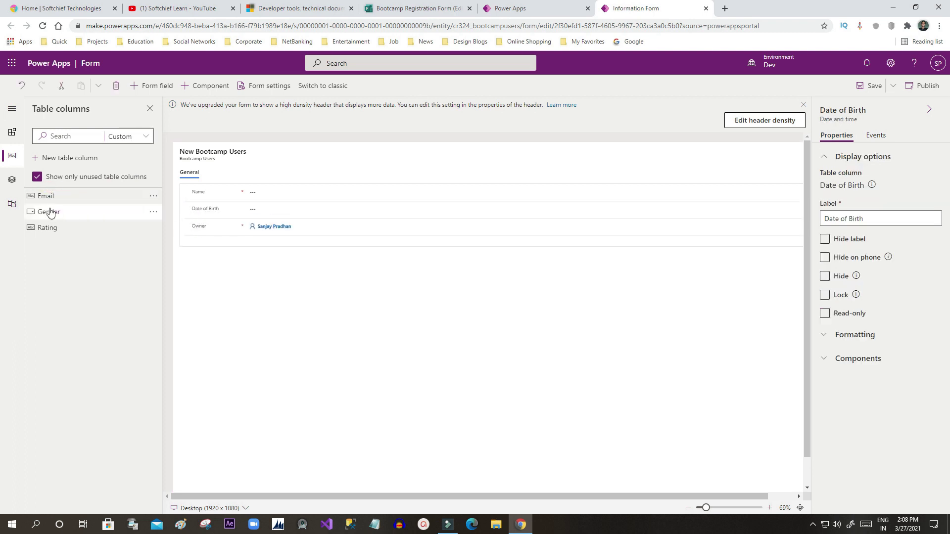
drag(44, 196, 244, 219)
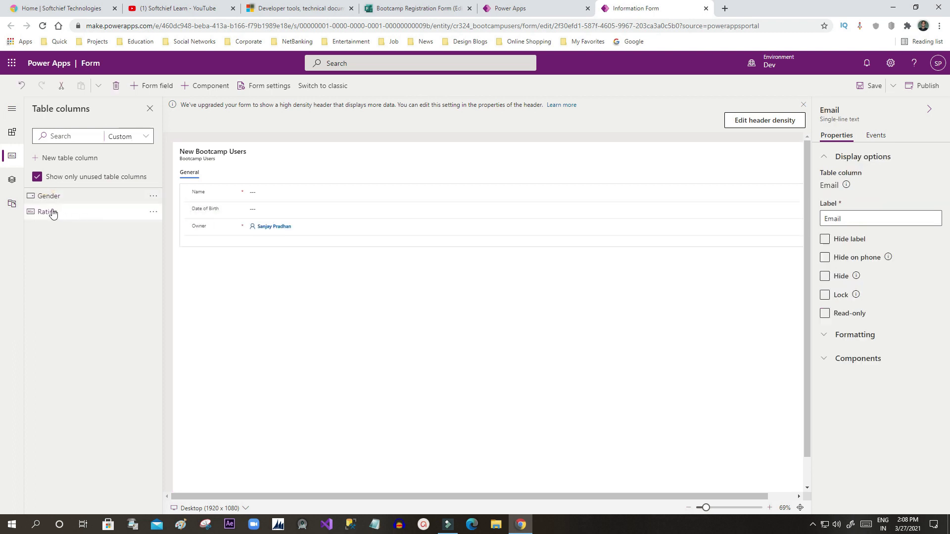
drag(53, 212, 244, 241)
click(871, 88)
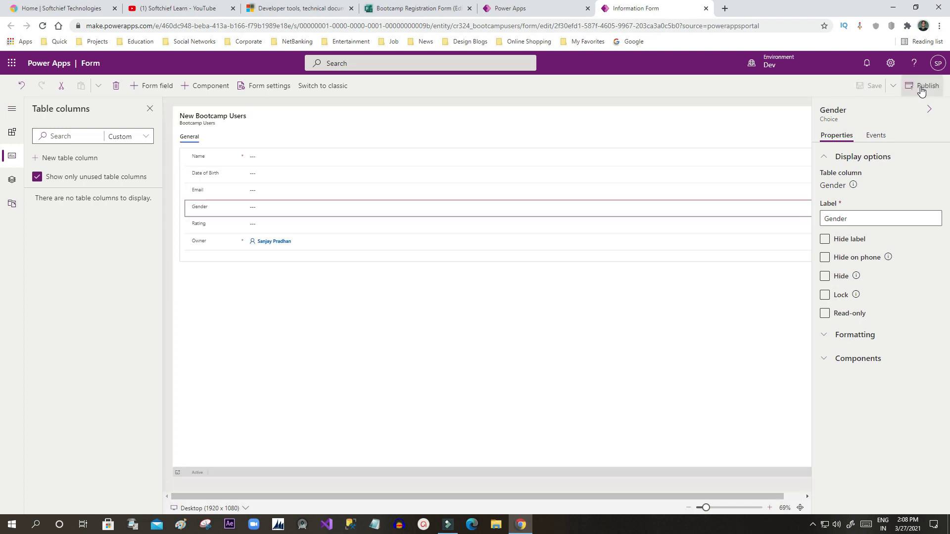
Step: Publish the Information form and display the Bootcamp Users table's Views list
click(921, 92)
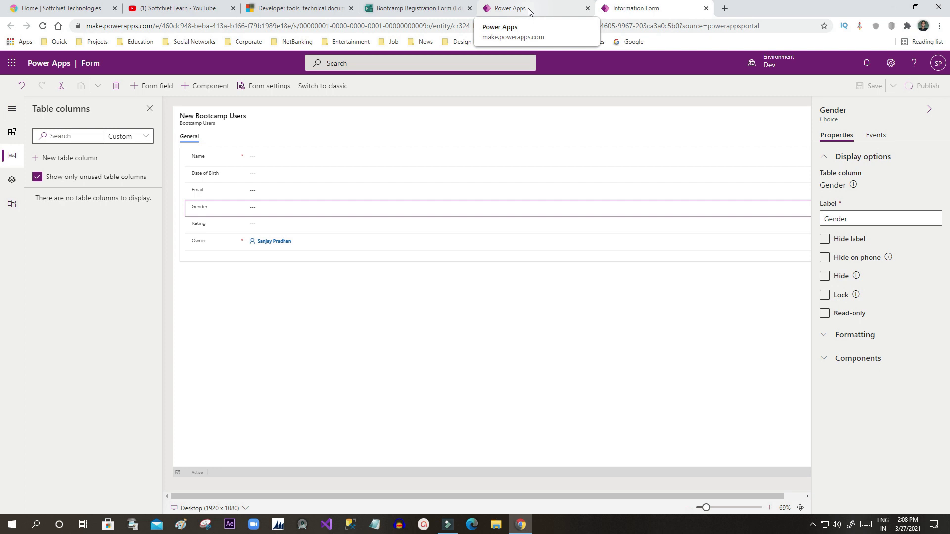
click(528, 11)
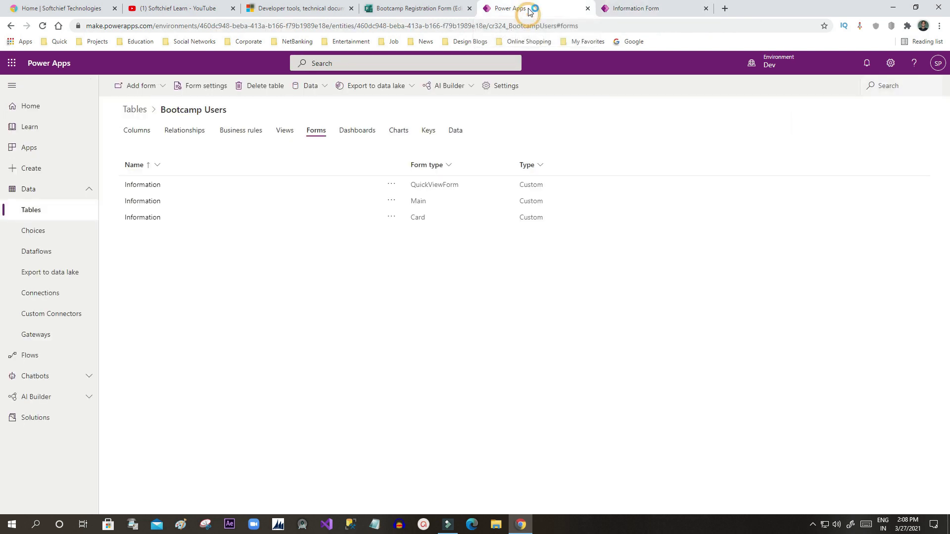
click(288, 135)
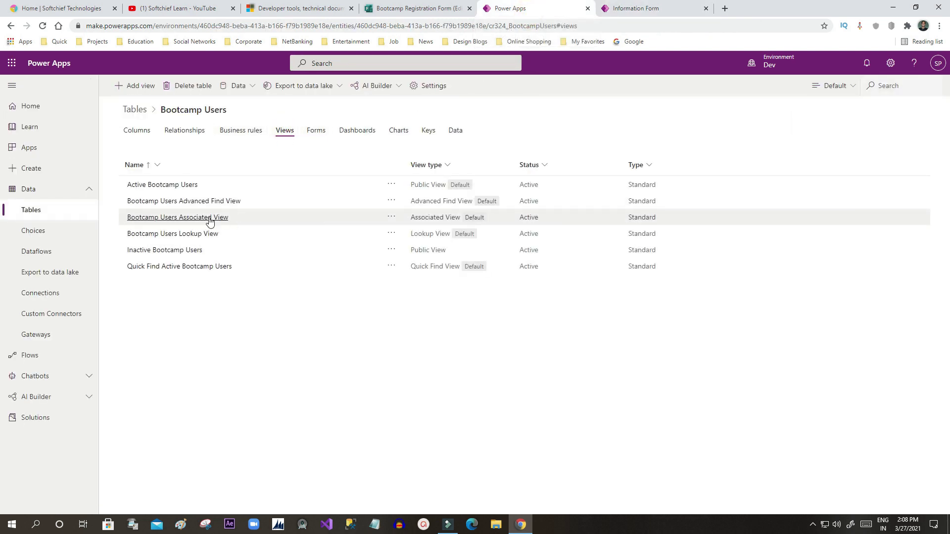
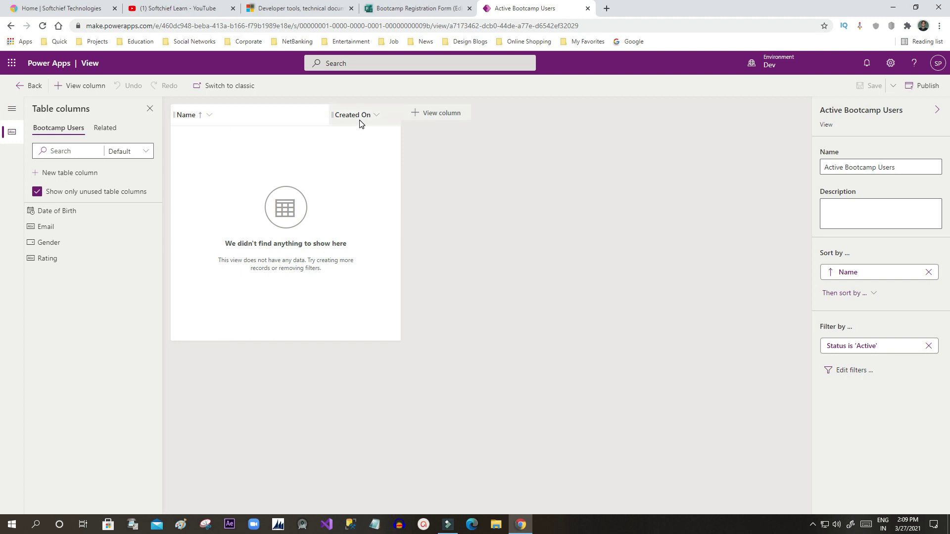
Step: Add Date of Birth, Gender, Rating and Email columns to the Active Bootcamp Users view, with Email after Name
click(40, 212)
drag(41, 213, 401, 119)
drag(64, 226, 327, 133)
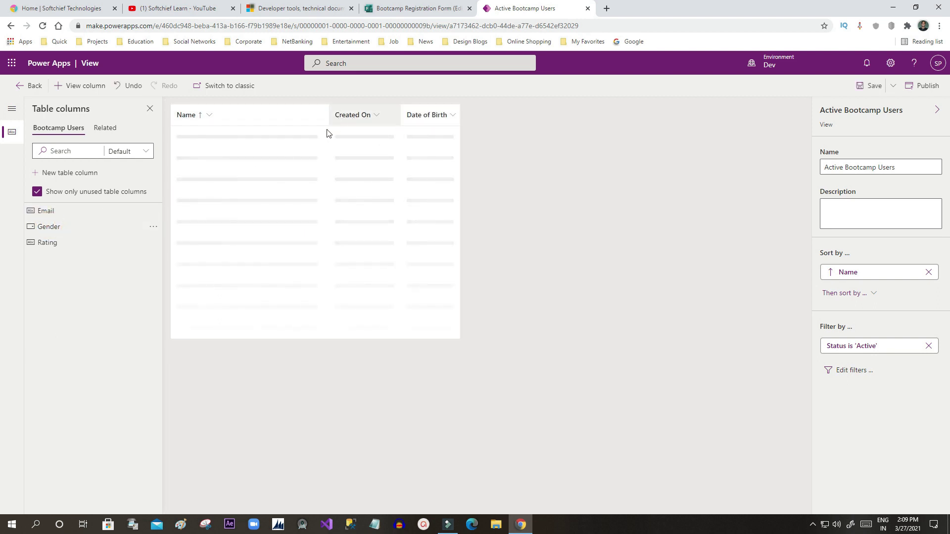
drag(52, 227, 330, 123)
drag(51, 230, 328, 119)
drag(38, 212, 328, 119)
drag(47, 211, 329, 121)
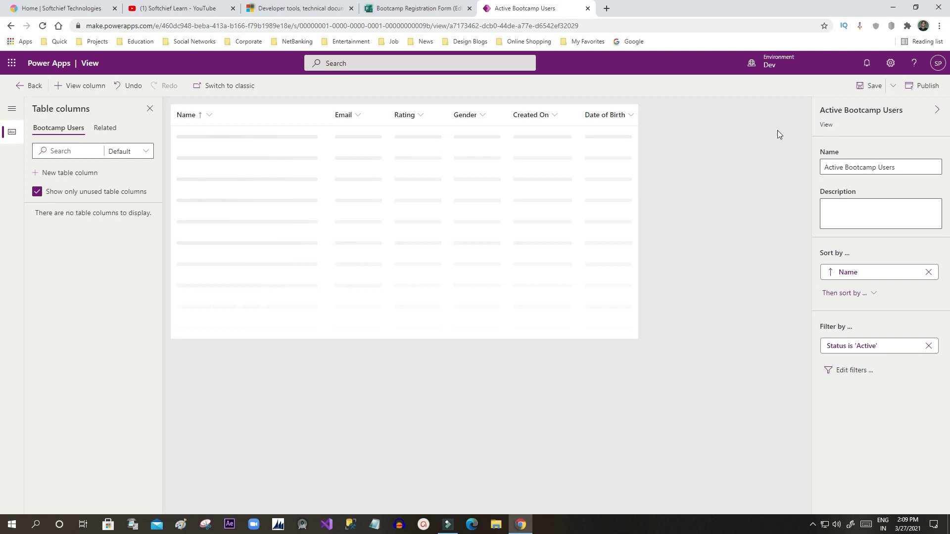
Step: Save and publish the updated view, then close its editor tab
click(870, 89)
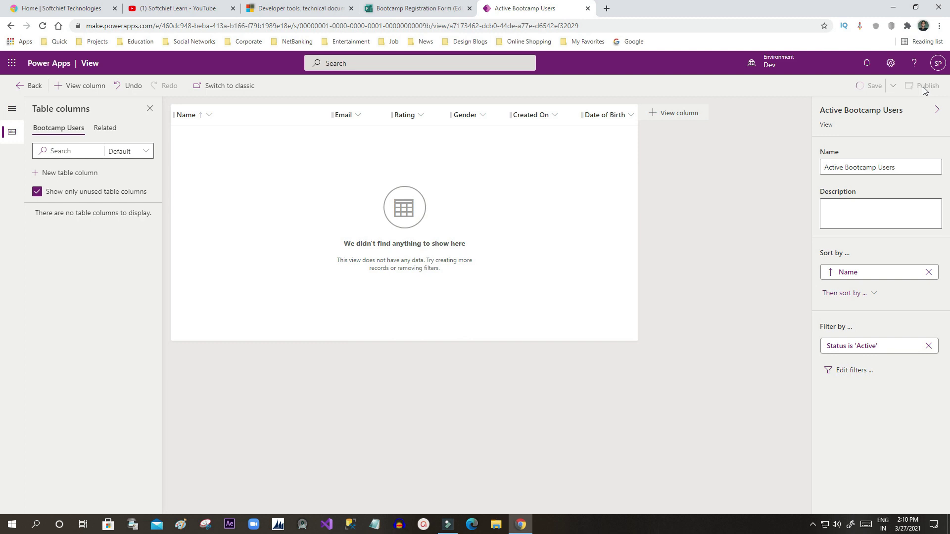
click(923, 92)
click(587, 8)
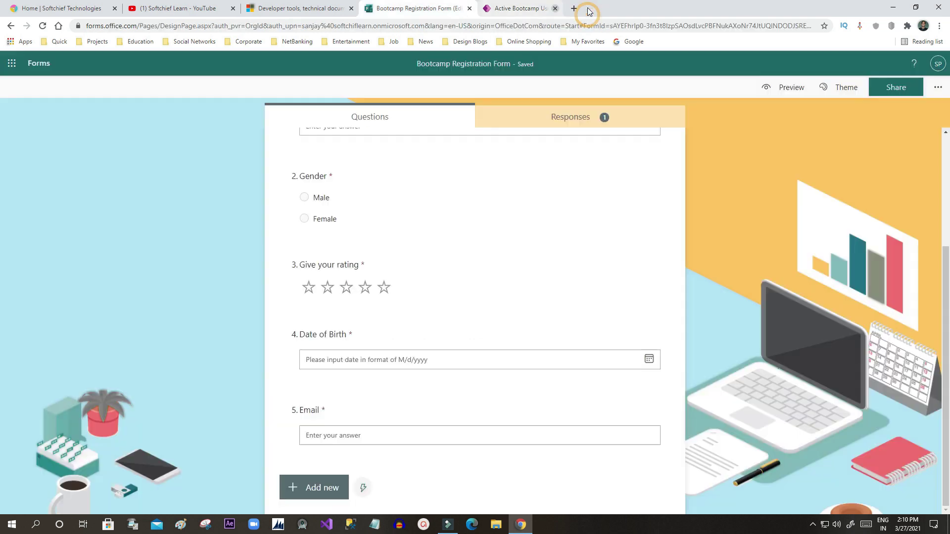
Step: Go from the Bootcamp Registration Form to the Microsoft Forms home page
click(489, 8)
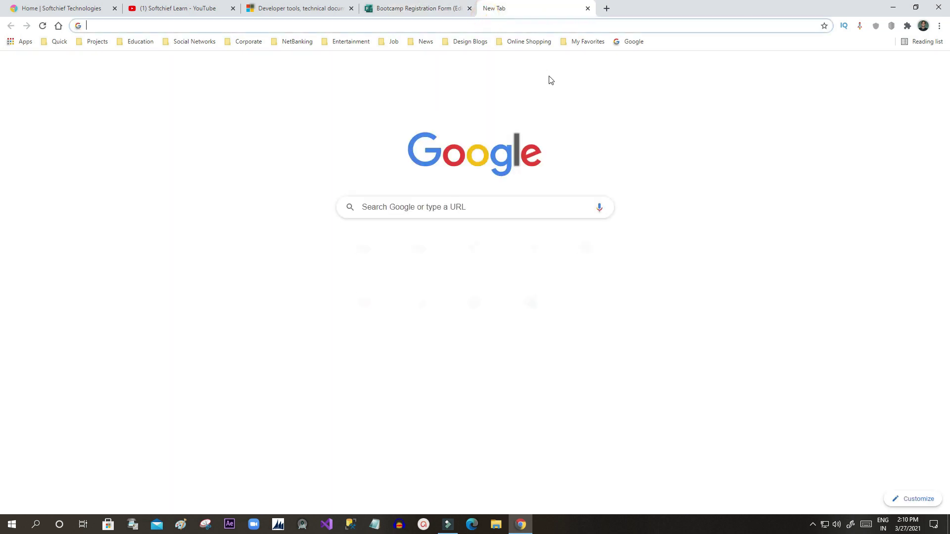
text(po)
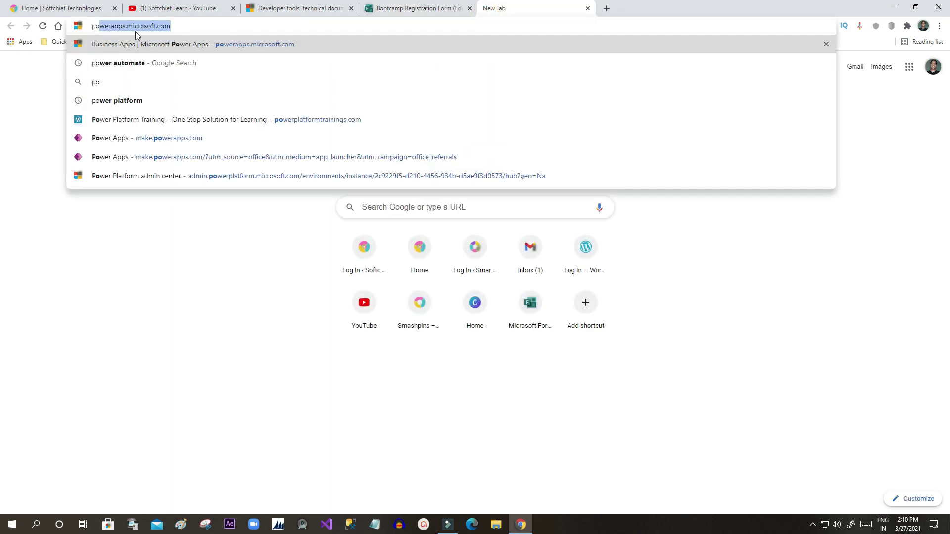
click(397, 6)
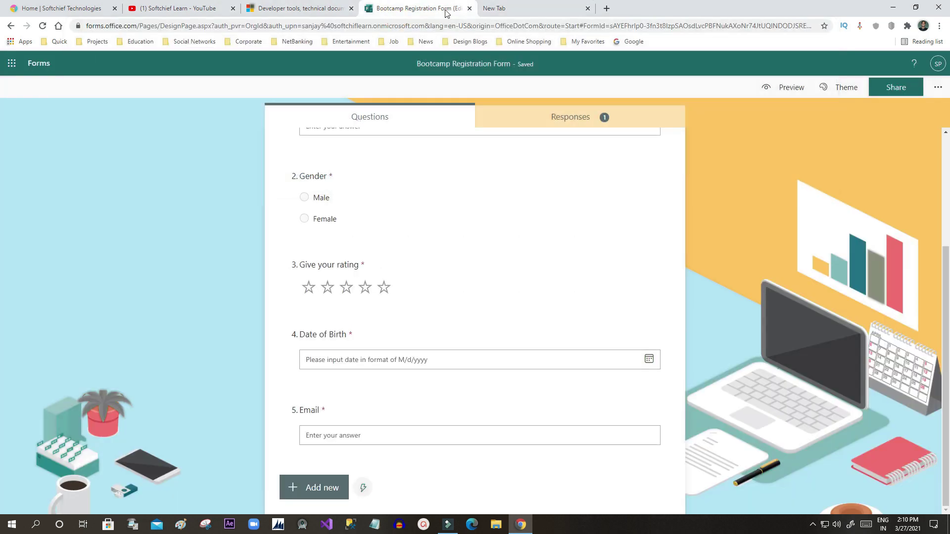
click(33, 70)
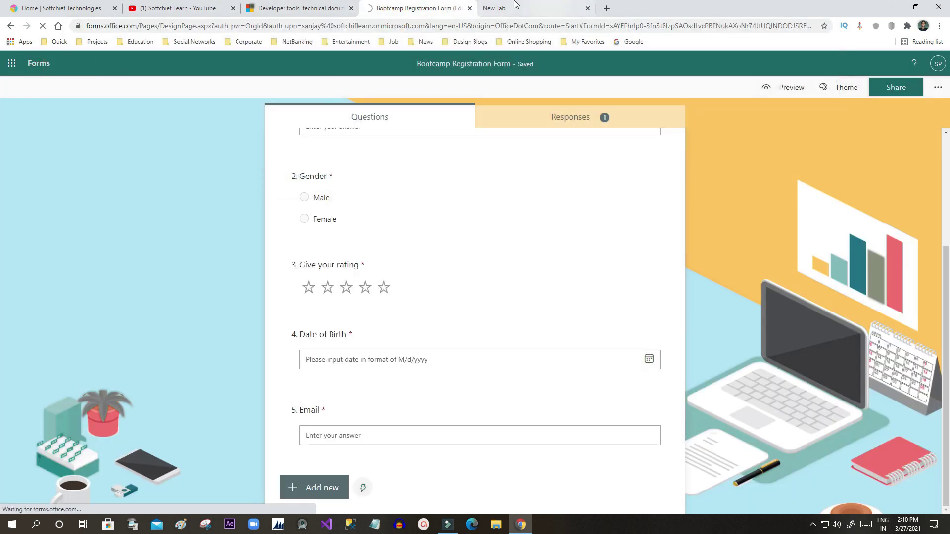
click(514, 8)
Step: Close the spare tab and launch Power Apps from the All apps list
click(586, 10)
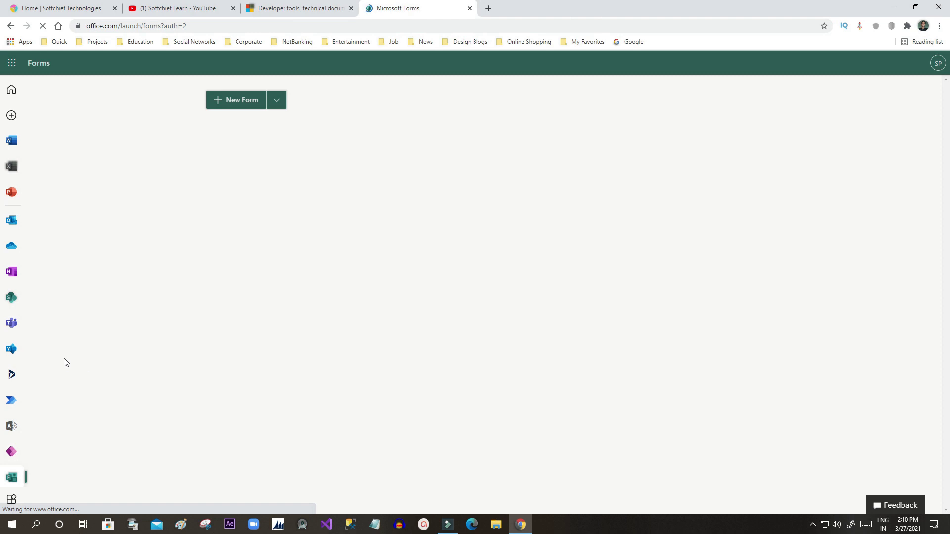
click(11, 499)
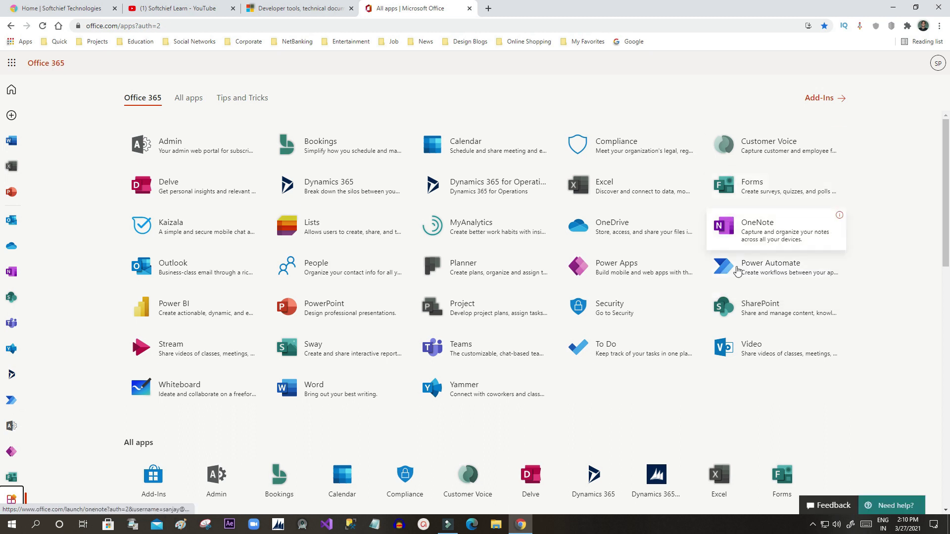
click(584, 270)
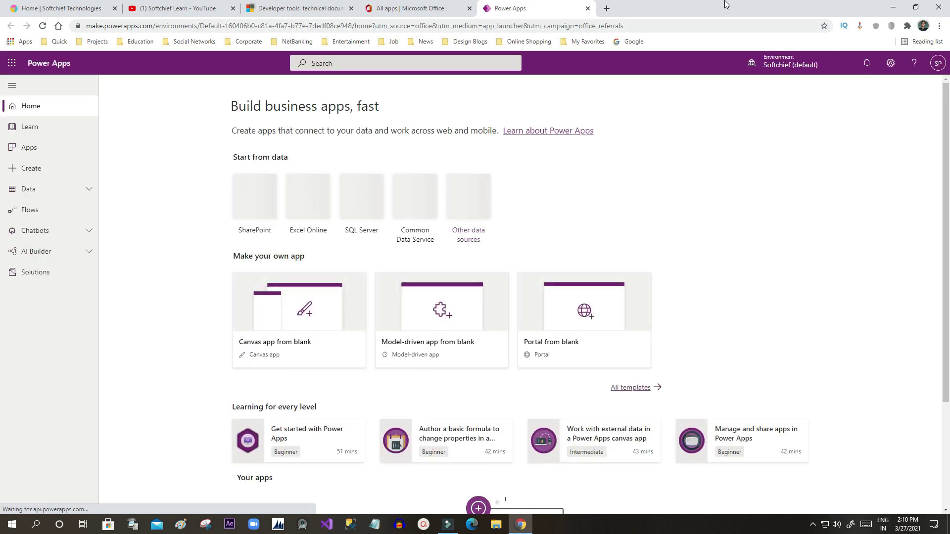
Step: Switch Power Apps to the Dev environment and list its apps, such as Sales Hub
click(767, 64)
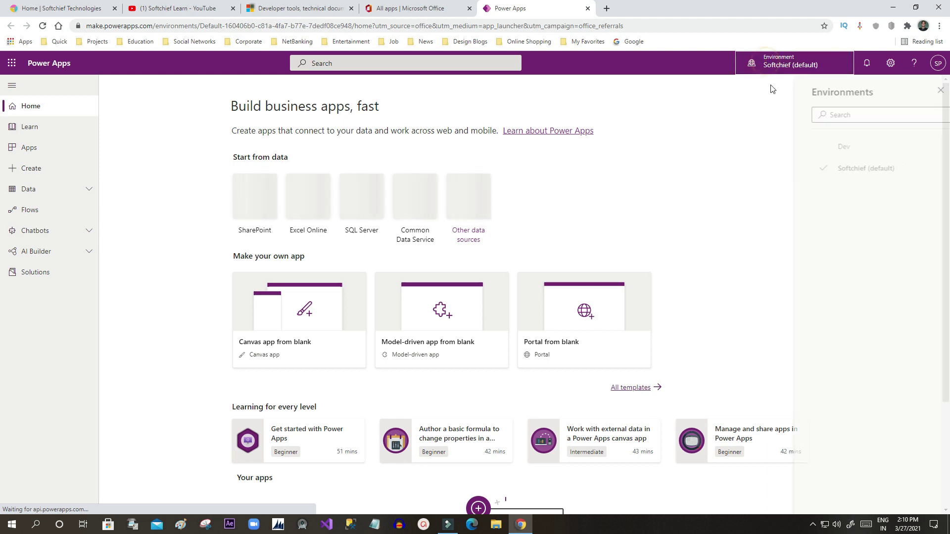
click(827, 151)
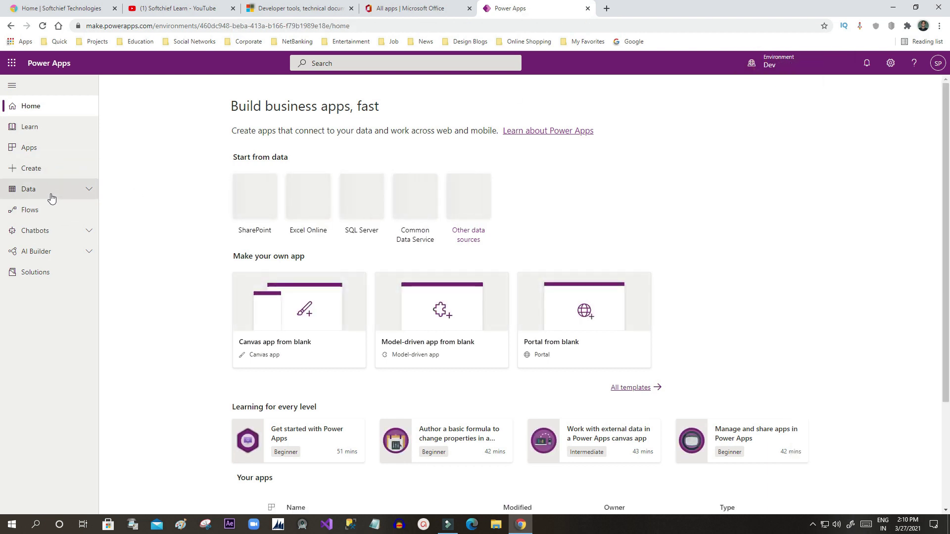
click(42, 156)
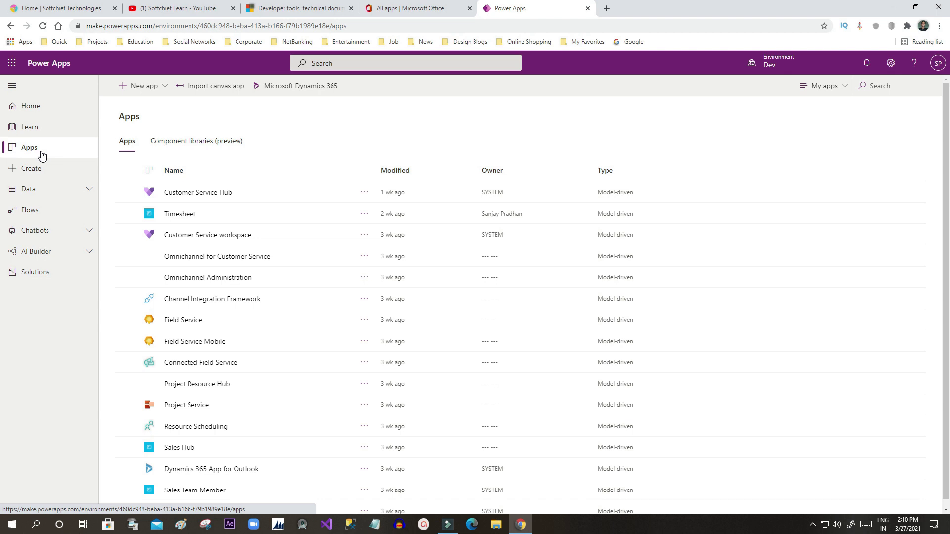
scroll(319, 304, down, 1)
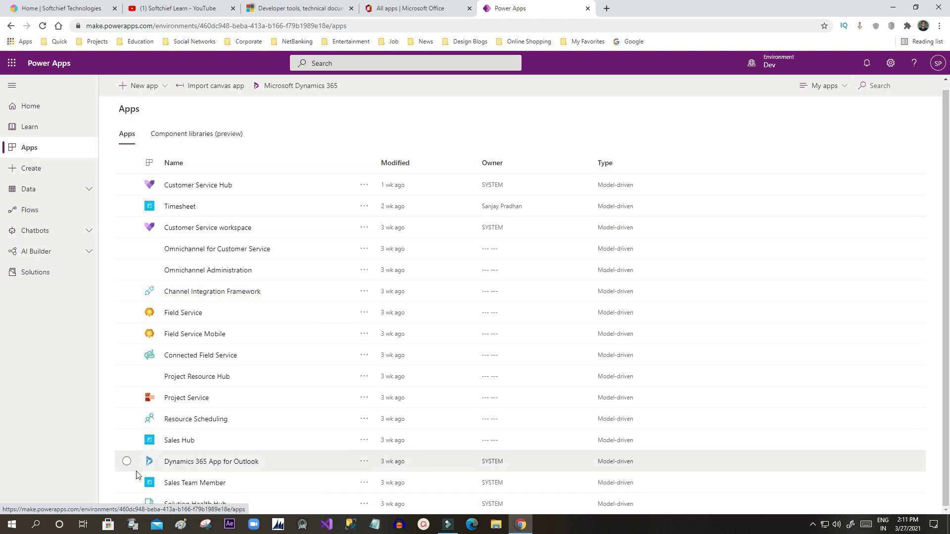
Step: Edit Sales Hub in the App Designer and open its Site Map, discarding unsaved changes
click(363, 441)
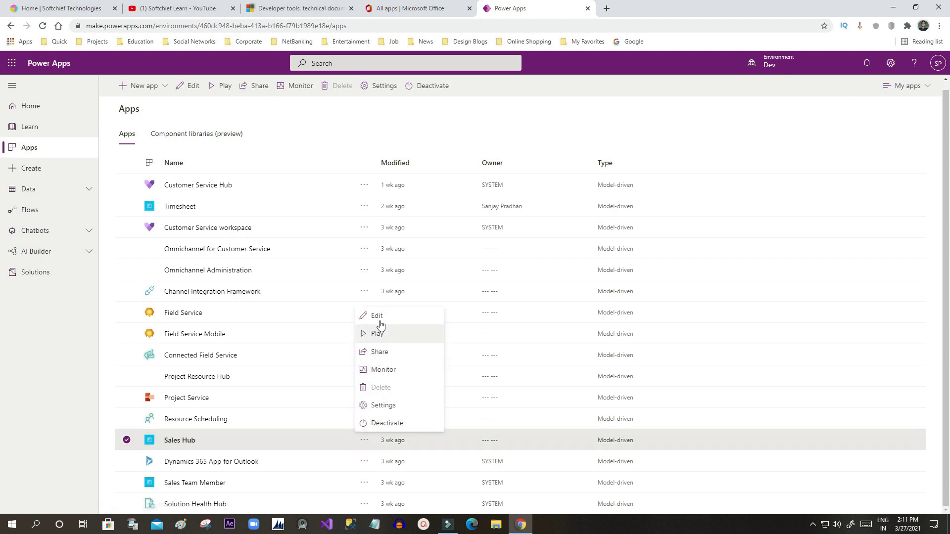
click(380, 319)
click(659, 5)
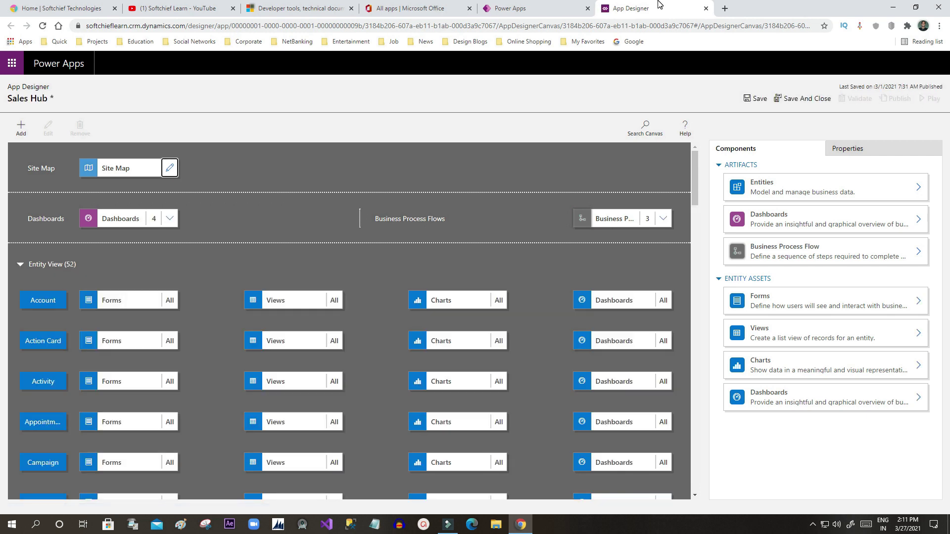
click(171, 169)
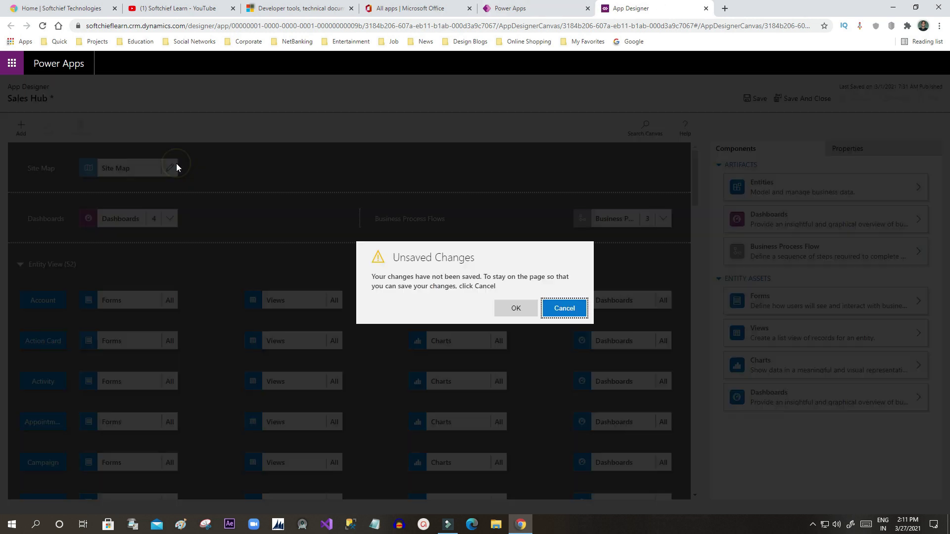
click(529, 308)
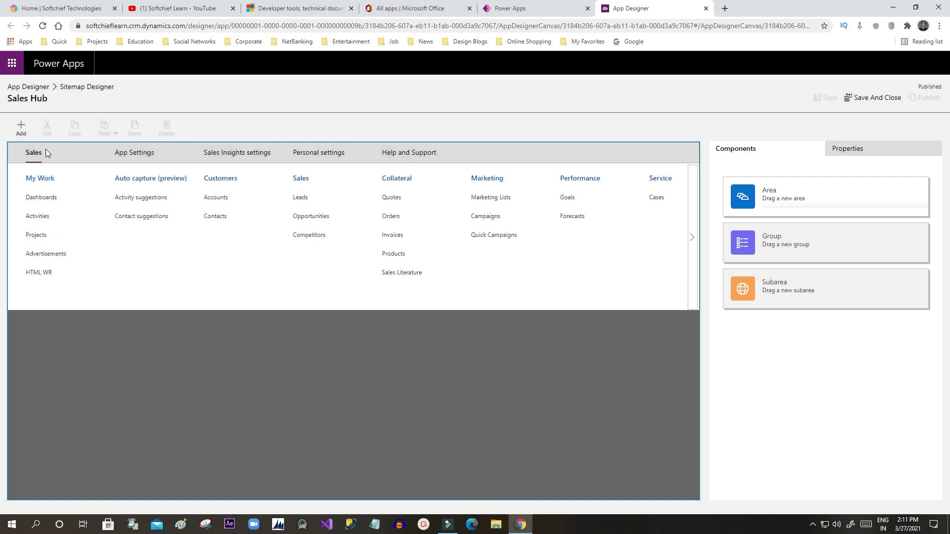
Step: Add a new subarea under the My Work group
click(21, 129)
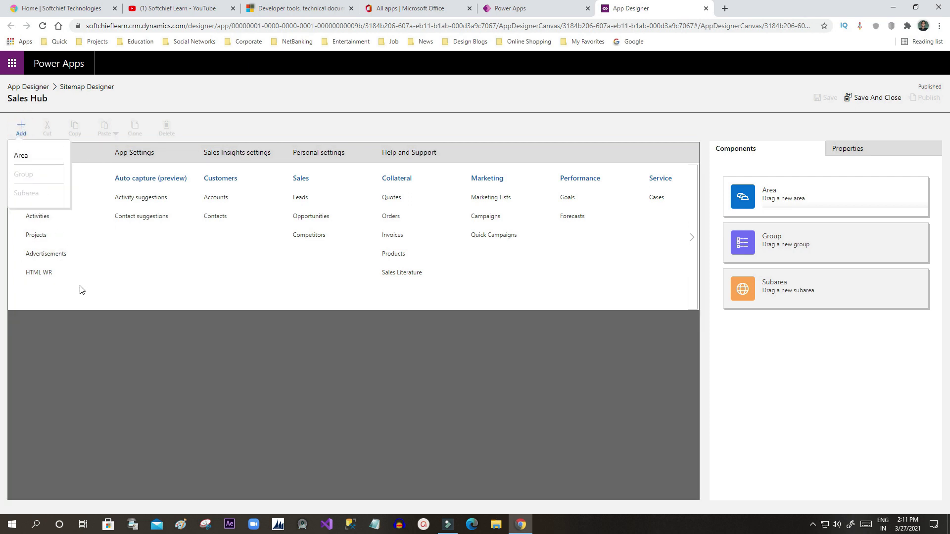
click(35, 179)
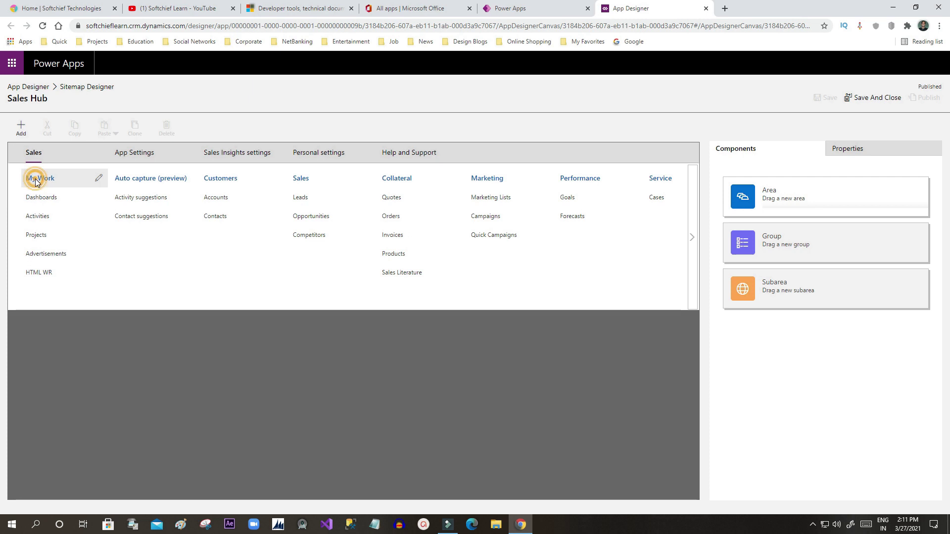
click(25, 132)
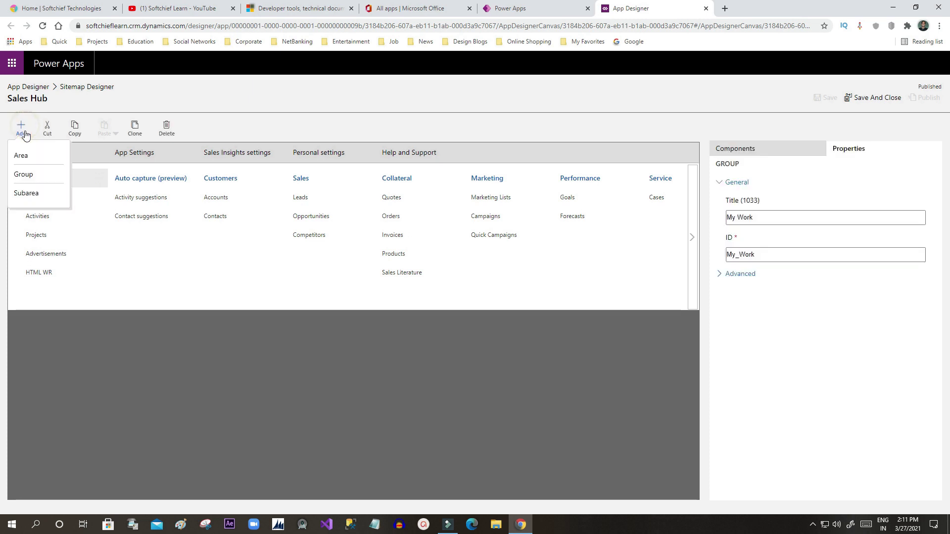
click(31, 196)
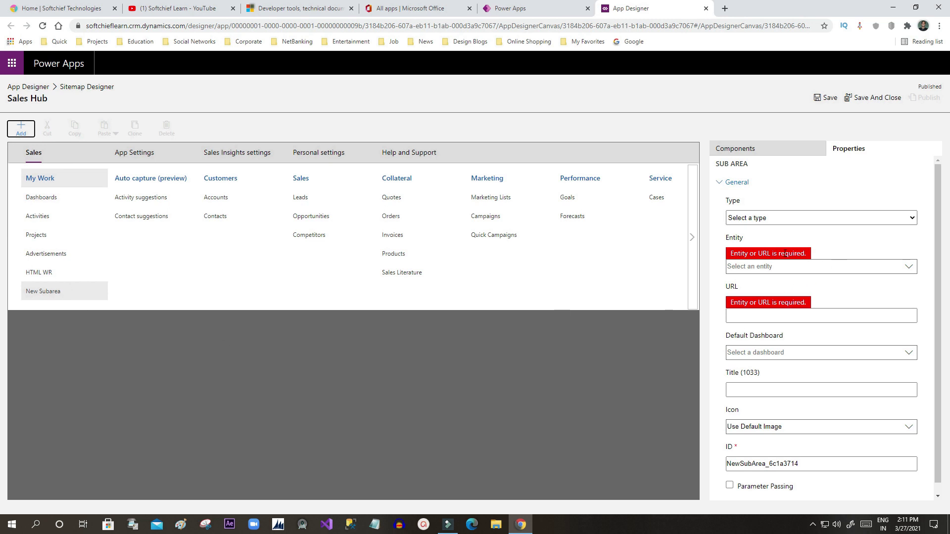
Step: Make the subarea an Entity type pointing to Bootcamp Users, then save and publish the site map
click(816, 218)
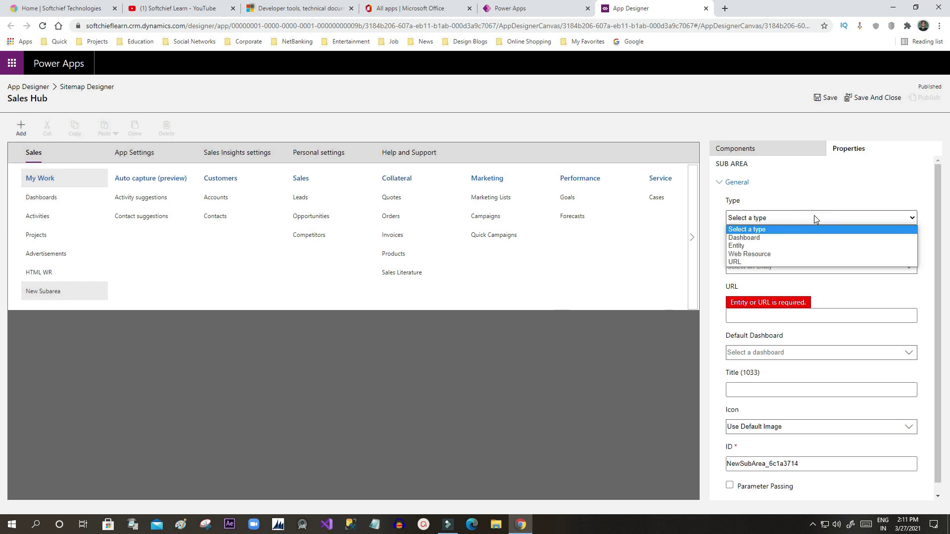
click(758, 246)
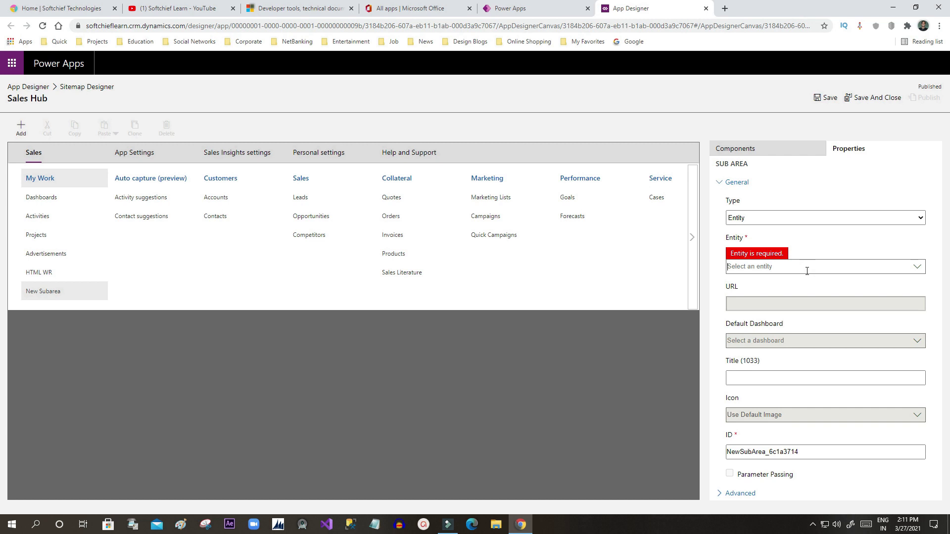
click(806, 271)
text(boot)
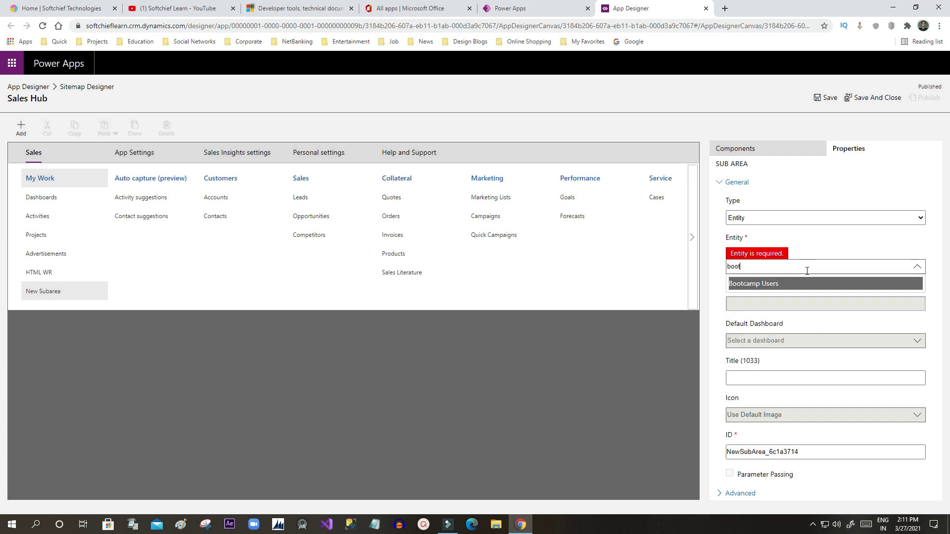
click(778, 283)
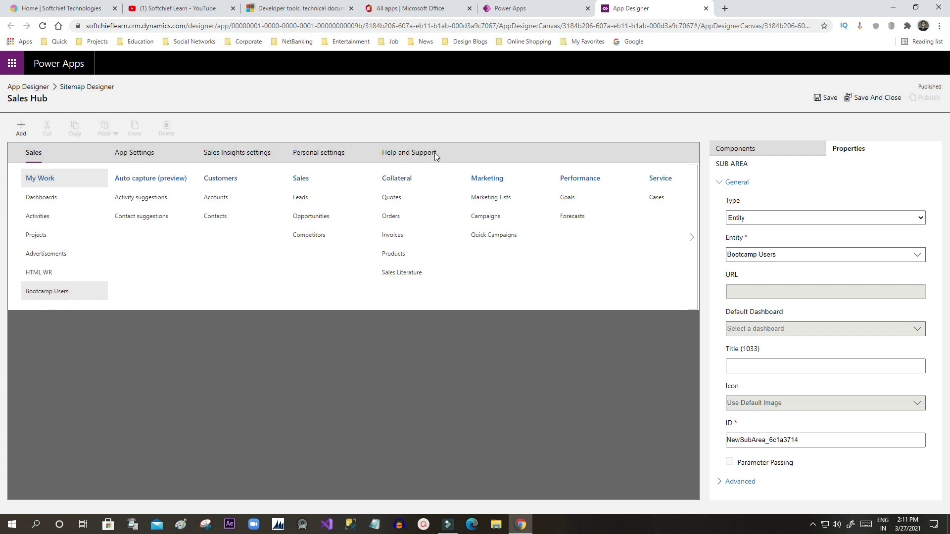
click(827, 102)
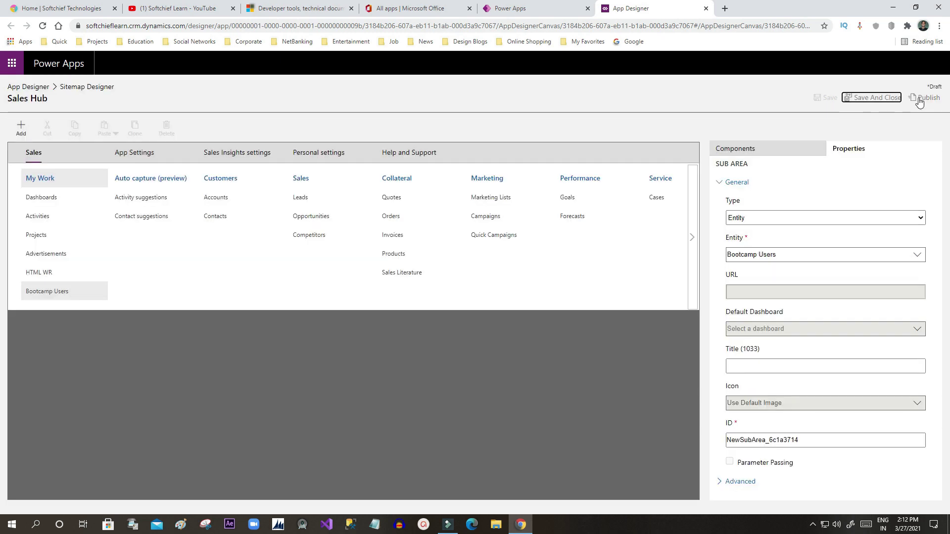
click(918, 99)
Step: Open the Bootcamp Users table's Data page in Power Apps, which shows no records
click(505, 10)
click(542, 314)
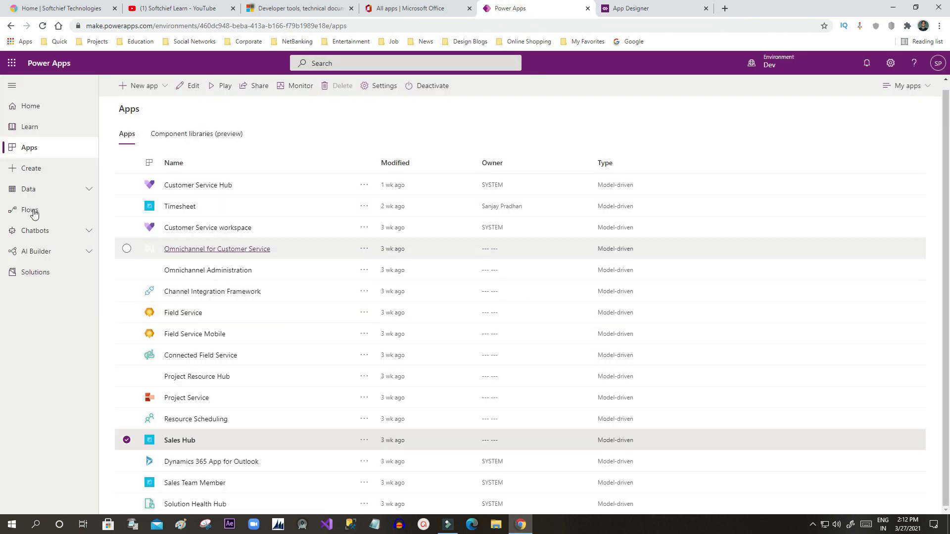
click(51, 190)
click(45, 213)
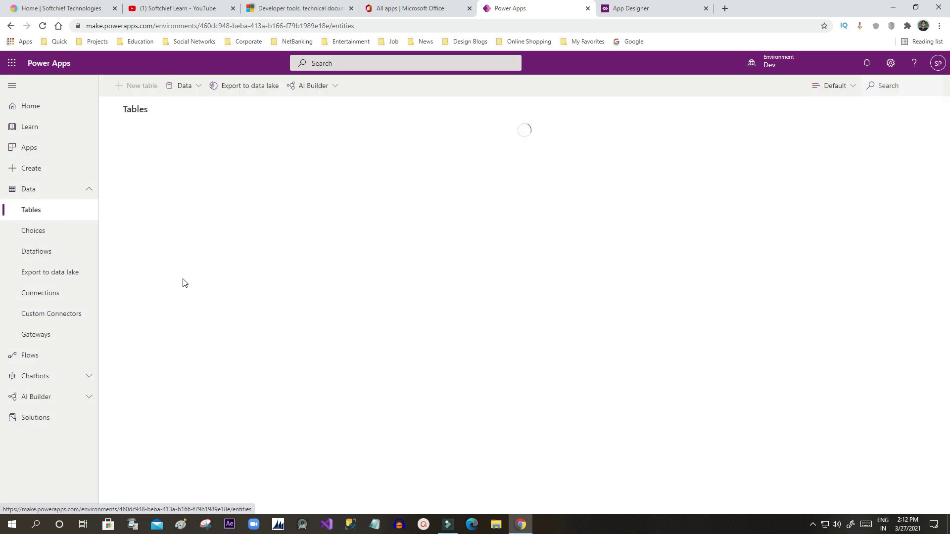
click(156, 275)
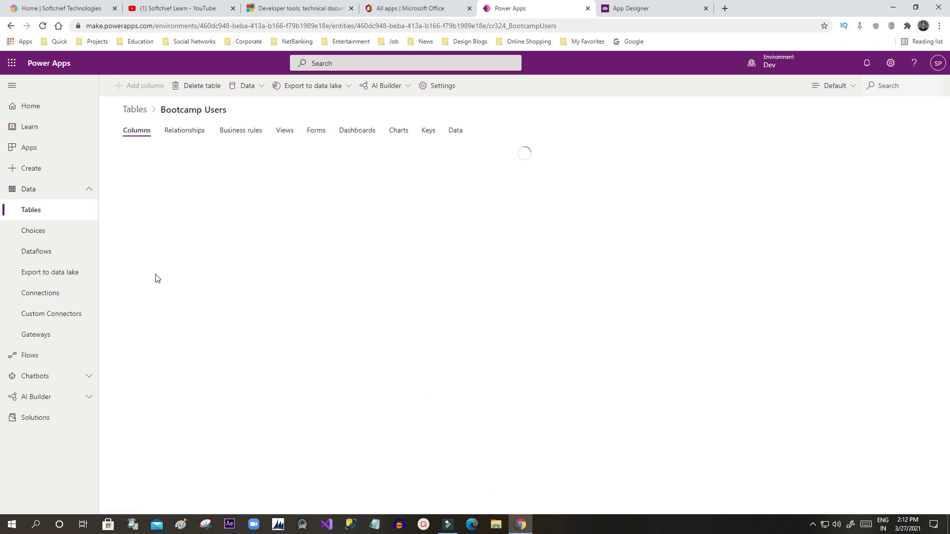
click(455, 132)
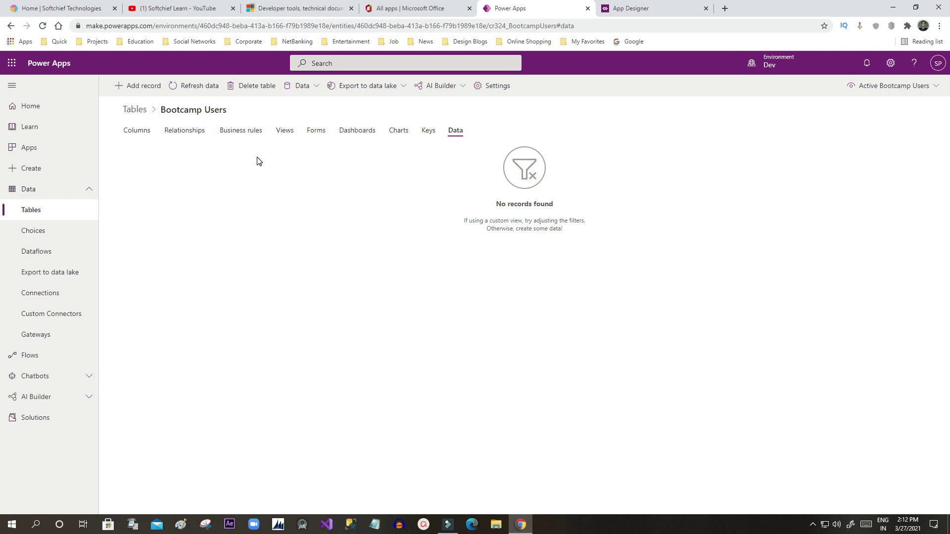
Step: Close the App Designer page and open a blank browser page
click(661, 8)
click(706, 9)
click(605, 9)
Step: Return to the Office 365 apps page and browse its full list of apps
click(706, 9)
click(406, 9)
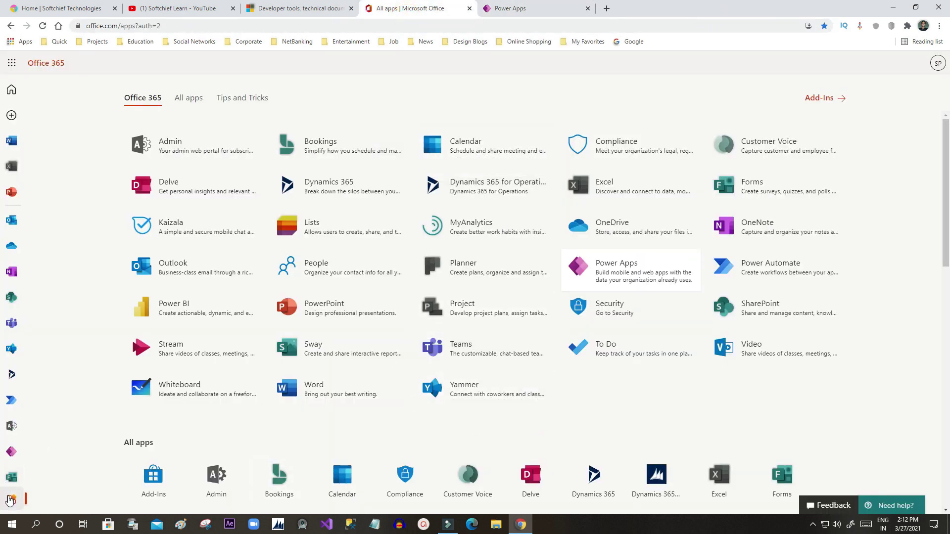
scroll(542, 334, down, 6)
scroll(506, 337, down, 5)
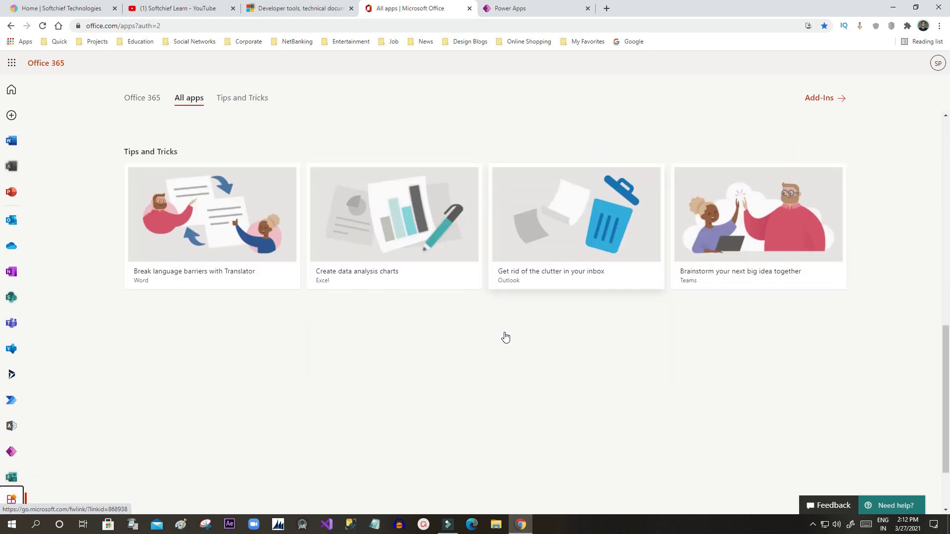
scroll(505, 334, up, 10)
scroll(605, 289, down, 2)
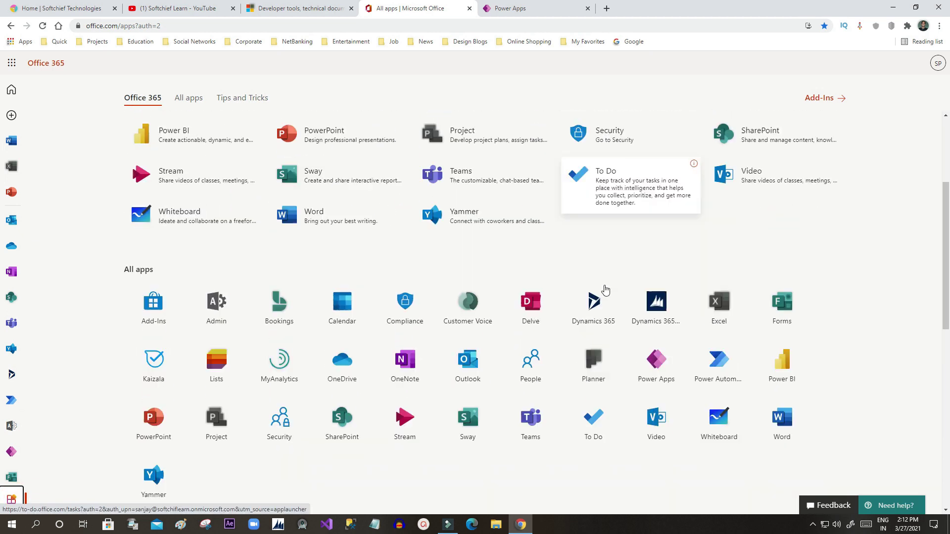
scroll(604, 289, up, 4)
click(181, 97)
click(183, 98)
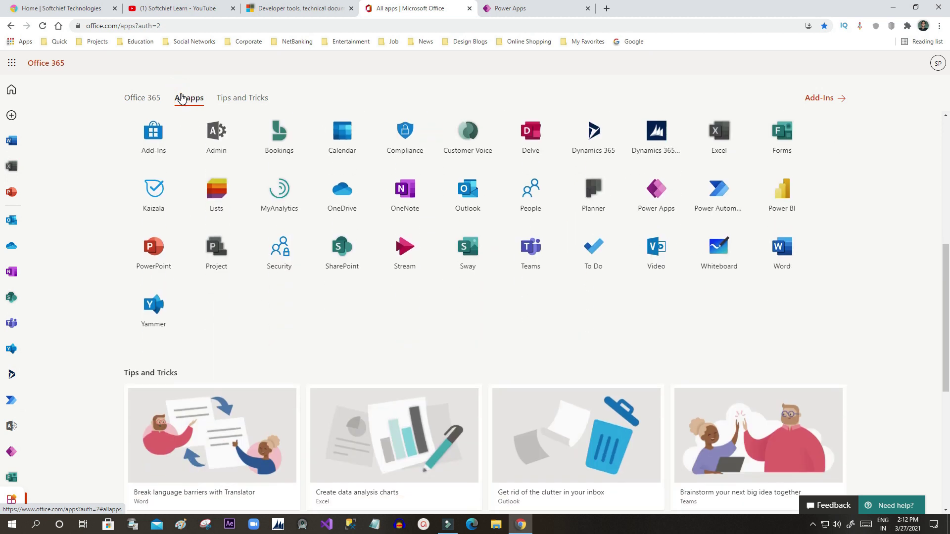
click(257, 103)
click(148, 99)
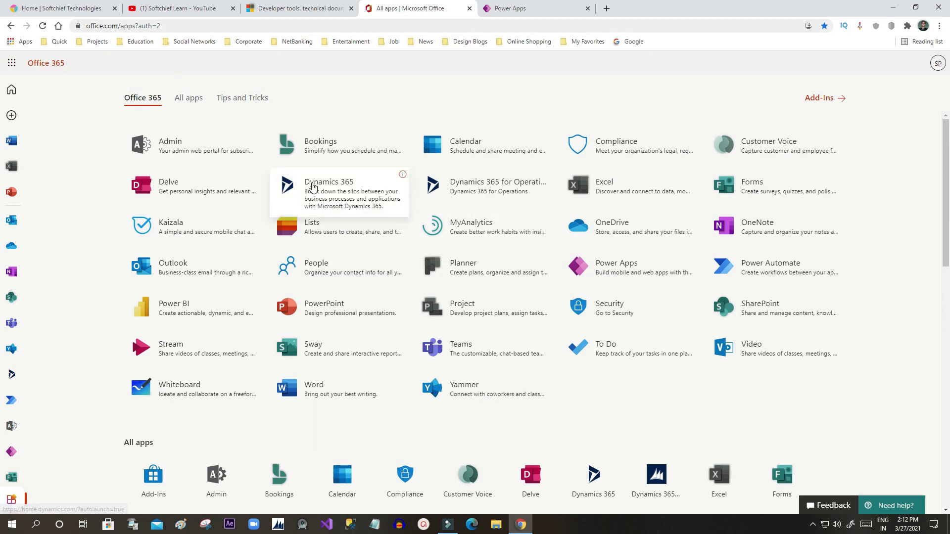
Step: Launch Dynamics 365 and open the Sales Hub app
click(311, 182)
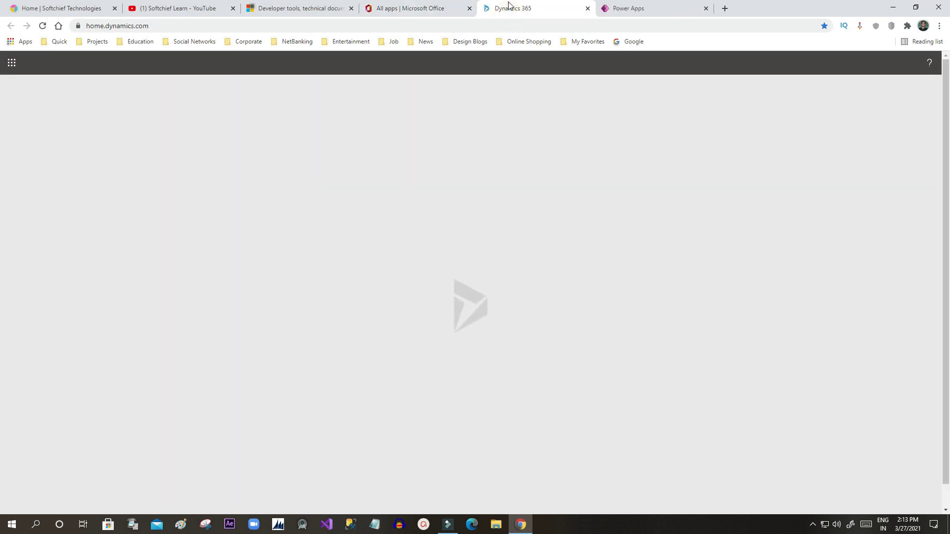
scroll(244, 326, down, 7)
scroll(244, 326, down, 8)
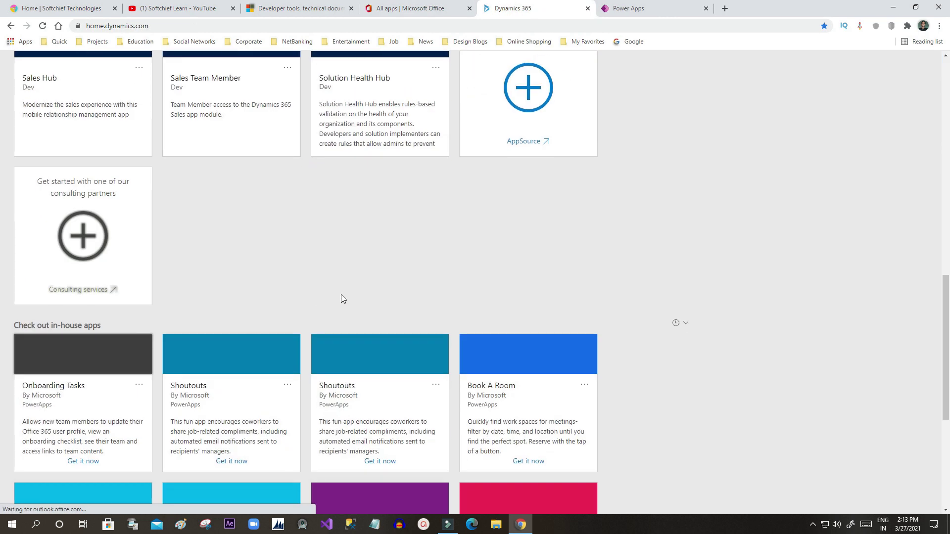
scroll(340, 295, up, 4)
click(87, 198)
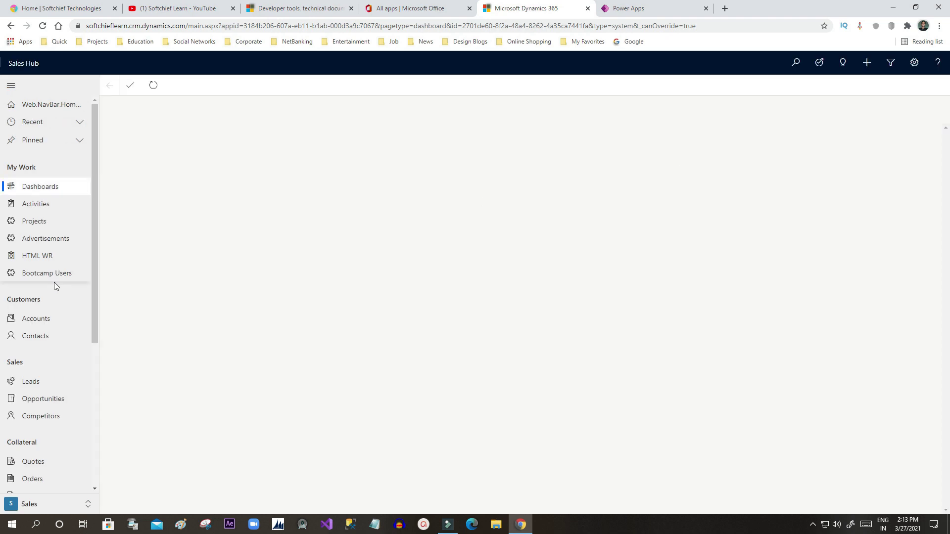
Step: Start a new Bootcamp Users record named sample1 with date of birth 3/19/2021
click(35, 275)
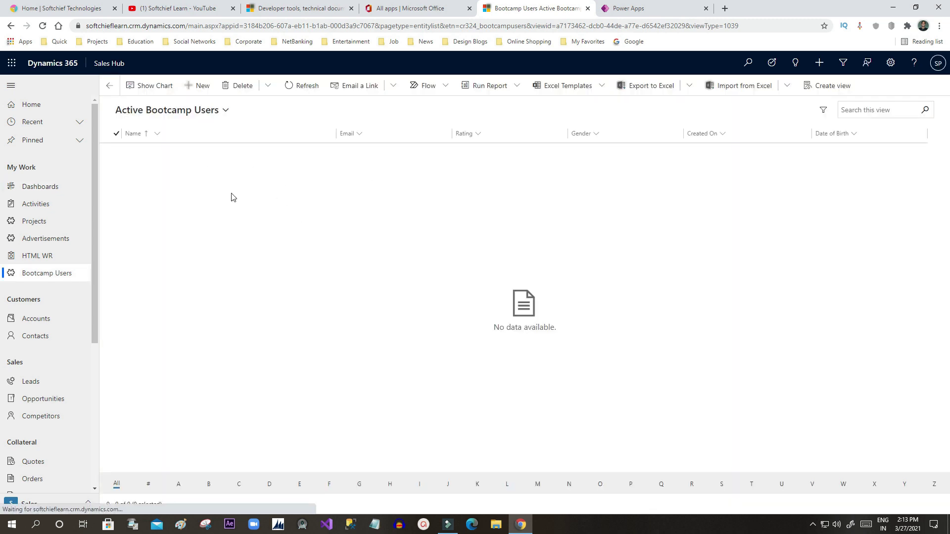
click(201, 88)
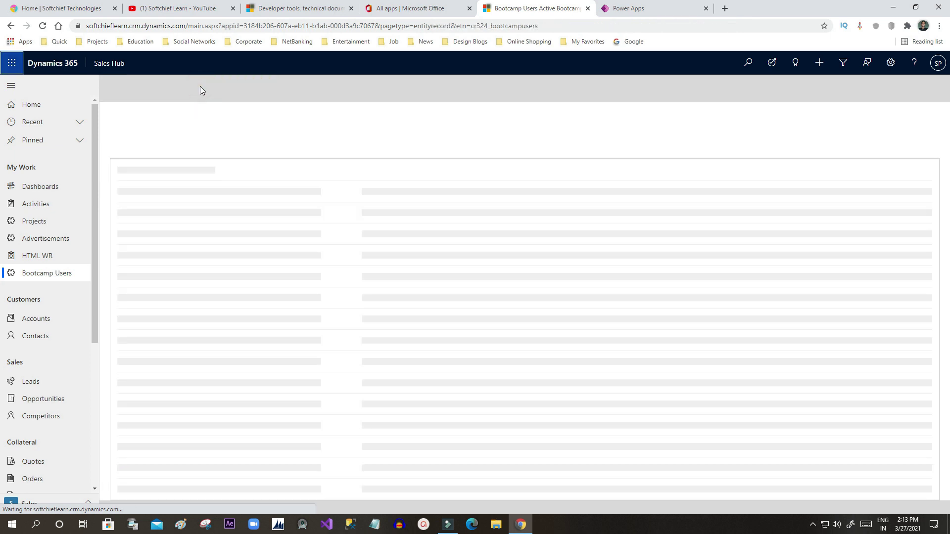
click(233, 162)
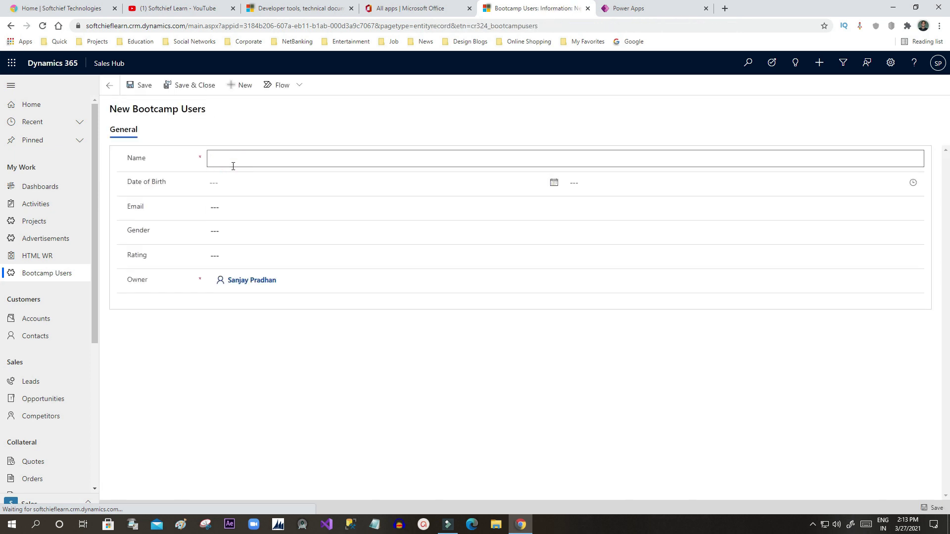
text(sample1)
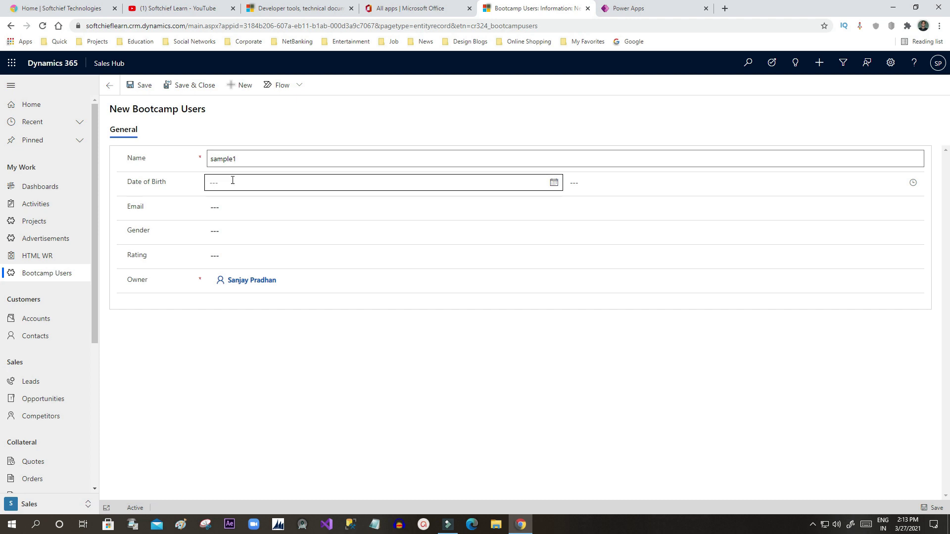
click(231, 181)
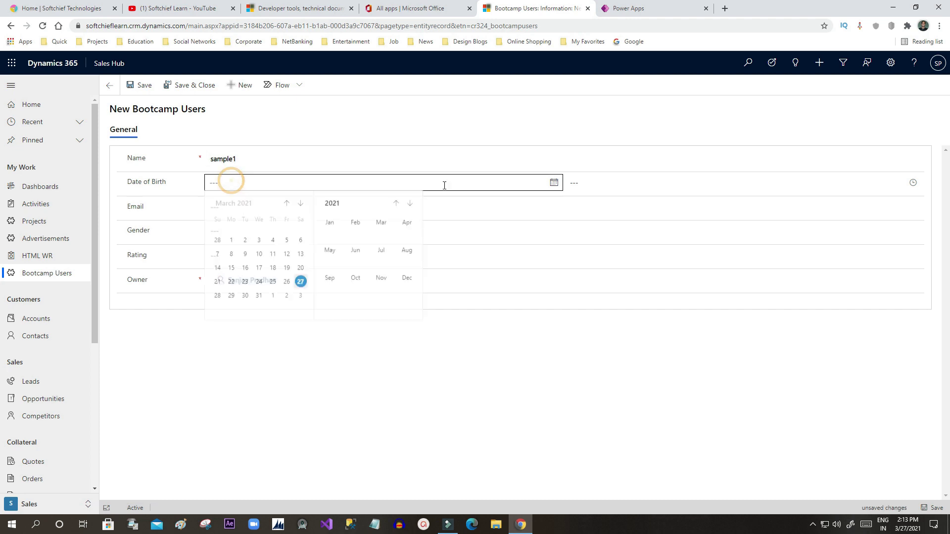
click(286, 272)
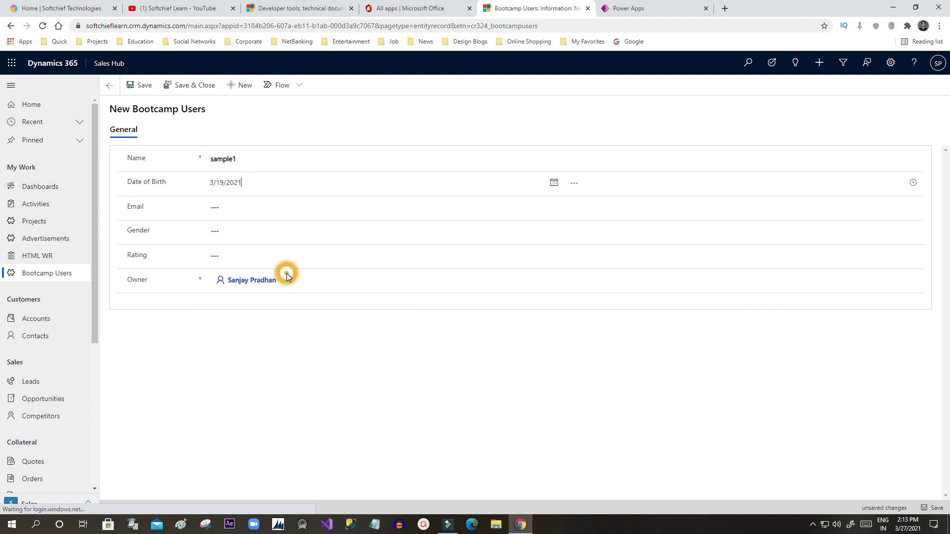
Step: Enter an e-mail address, gender Male and rating 3, then save the record
click(231, 211)
text(ddd@gma)
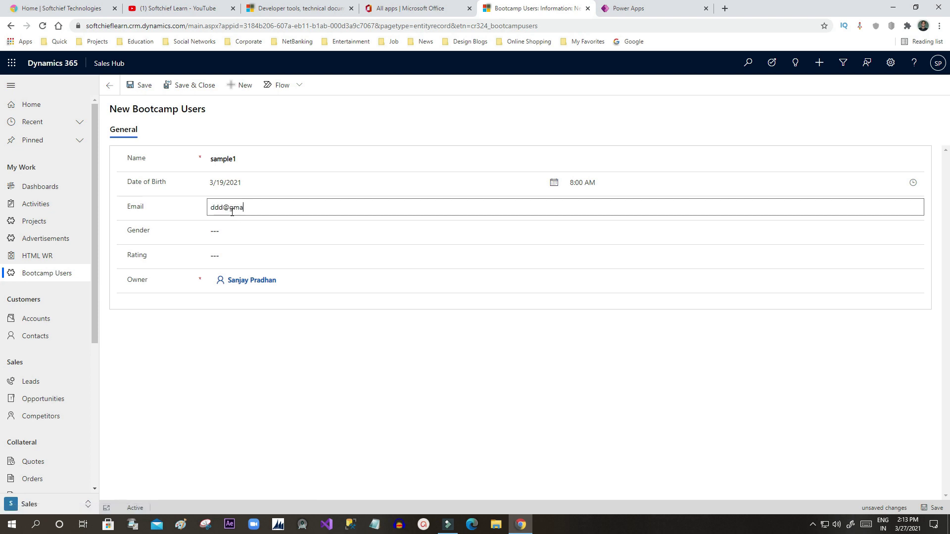
click(234, 229)
click(235, 256)
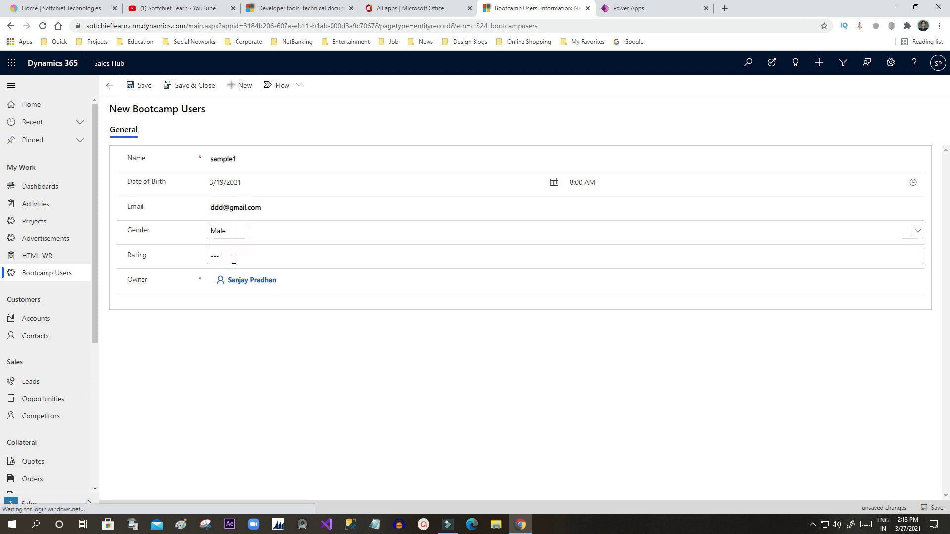
click(232, 258)
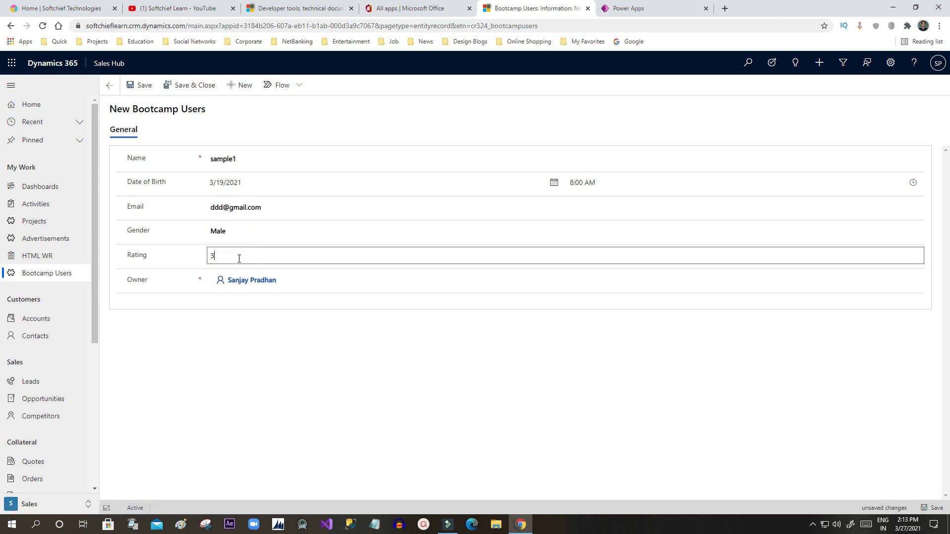
click(238, 271)
click(229, 329)
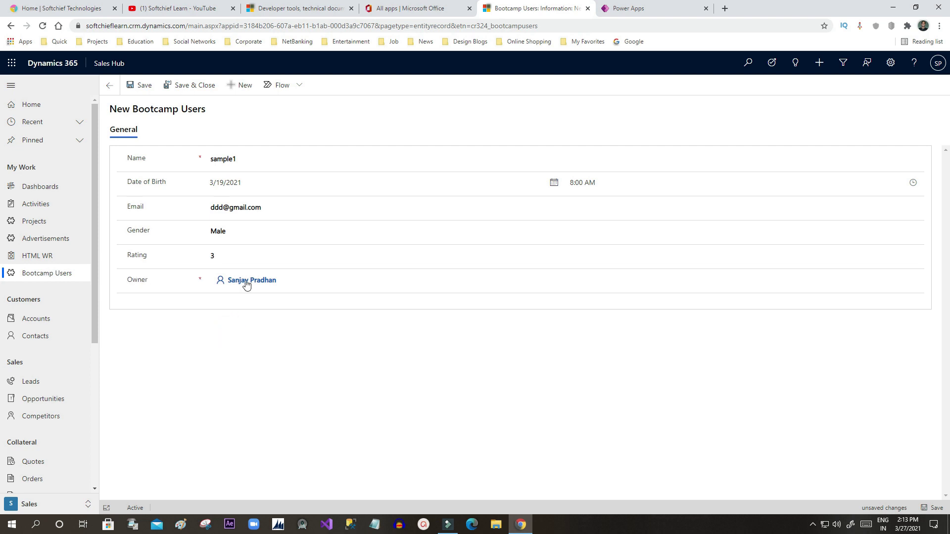
click(148, 88)
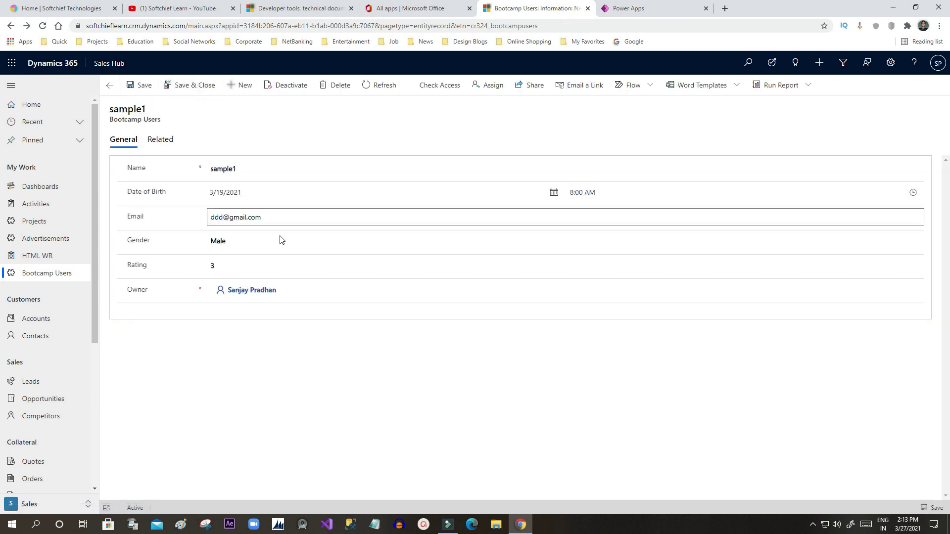
Step: Save and close sample1, check it in Active Bootcamp Users, then return to Power Apps table data
click(202, 89)
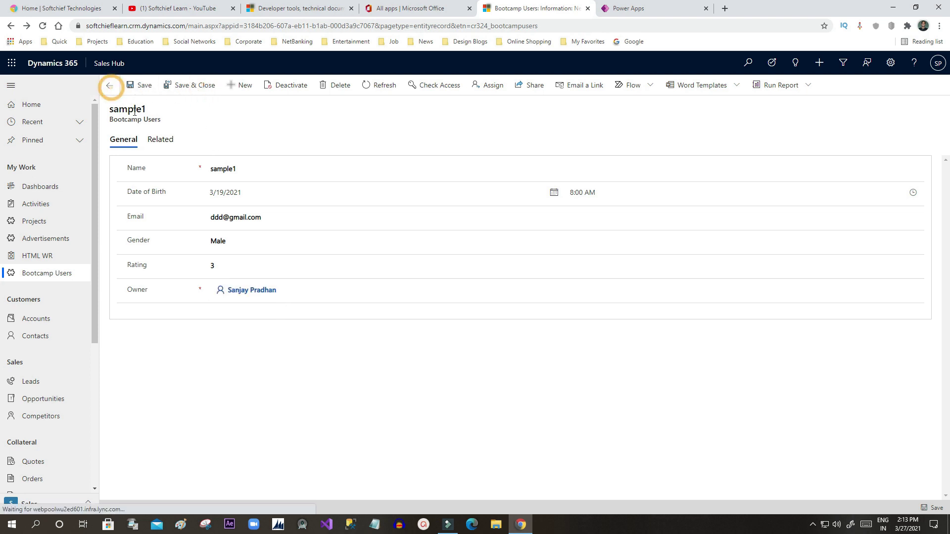
click(48, 275)
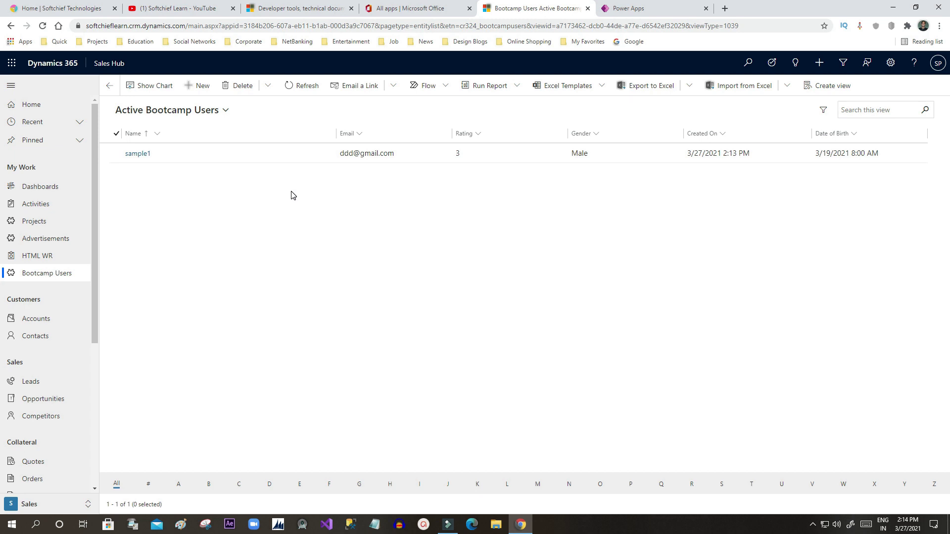
click(663, 8)
click(562, 8)
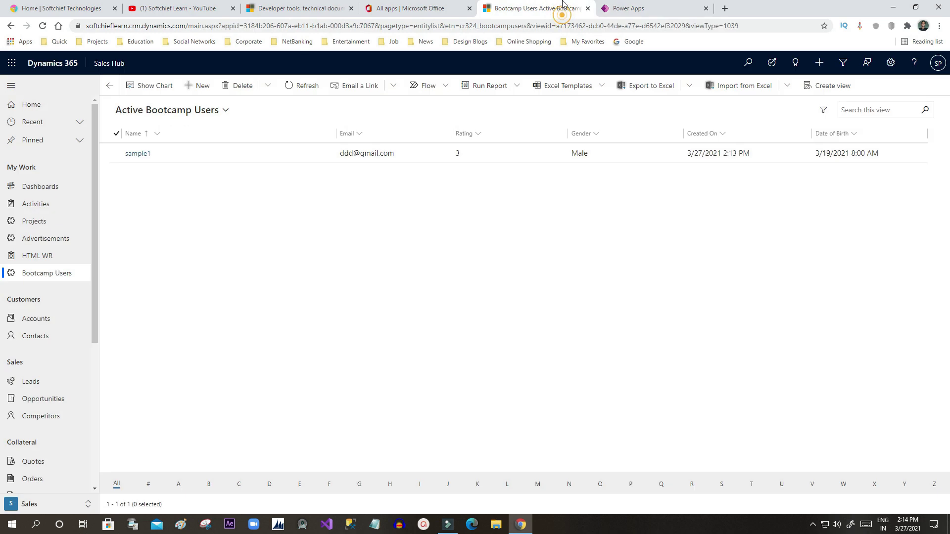
click(615, 6)
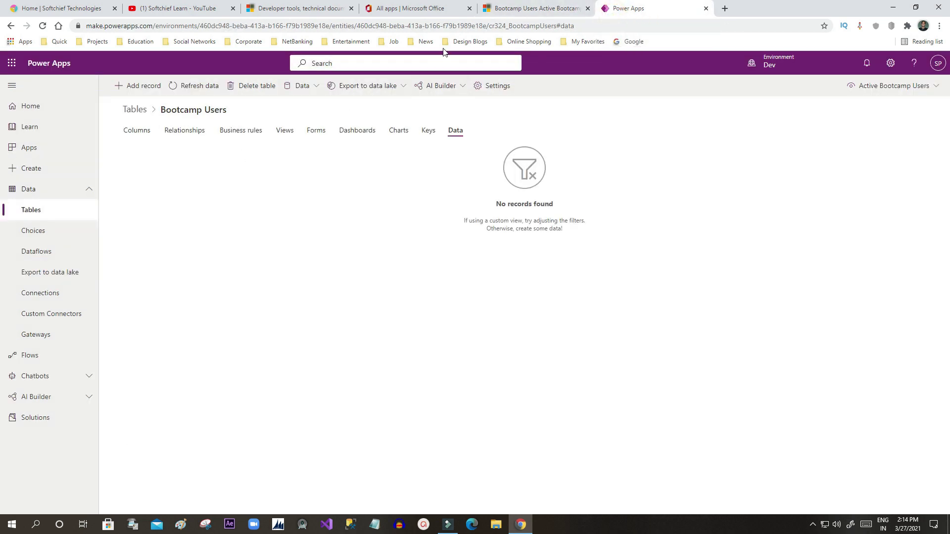
Step: Open Microsoft Forms from the Office apps page and select the Bootcamp Registration Form
click(515, 7)
click(420, 8)
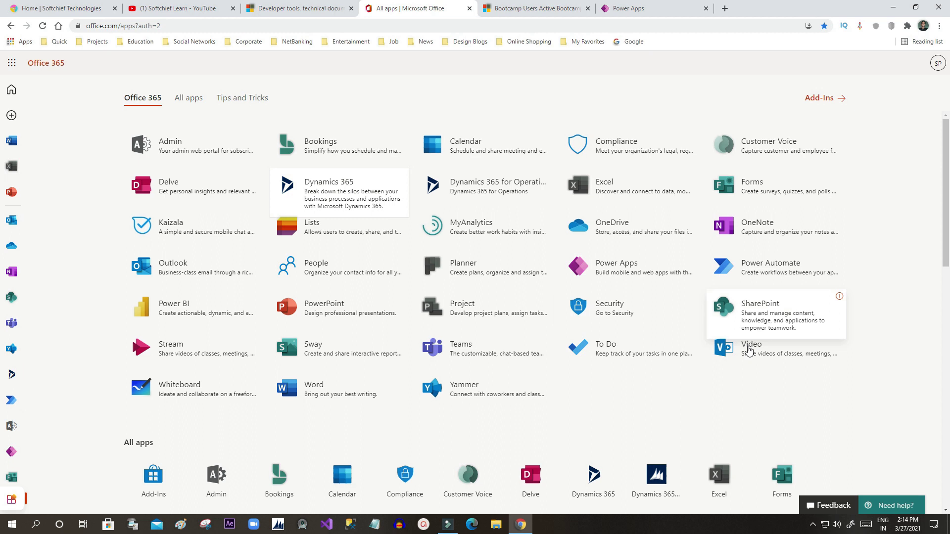
click(730, 184)
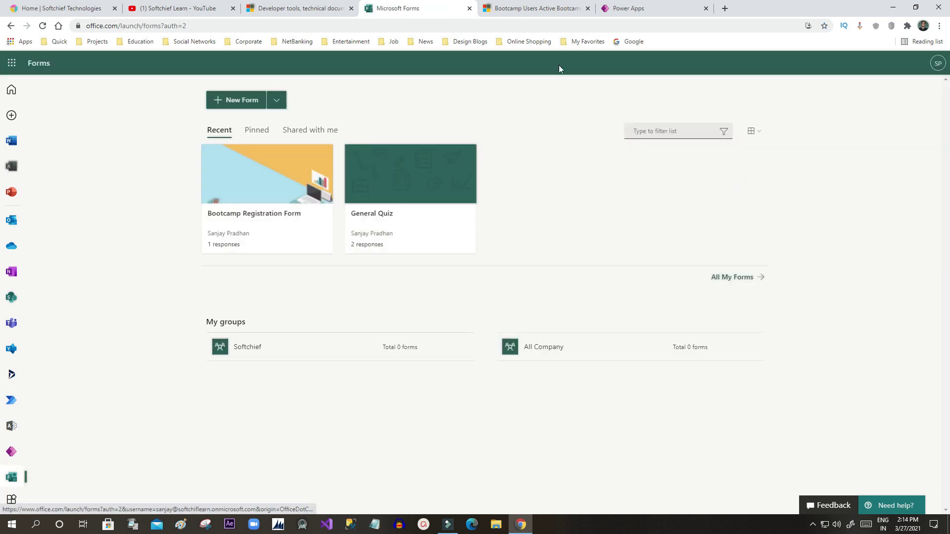
click(286, 185)
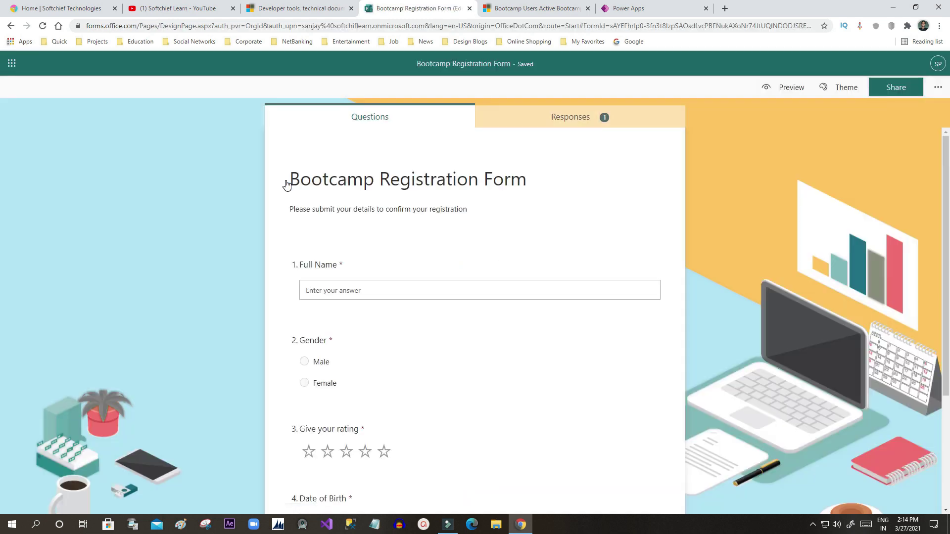
Step: Copy the form's response link and load it in a new incognito Chrome window
click(887, 89)
click(913, 183)
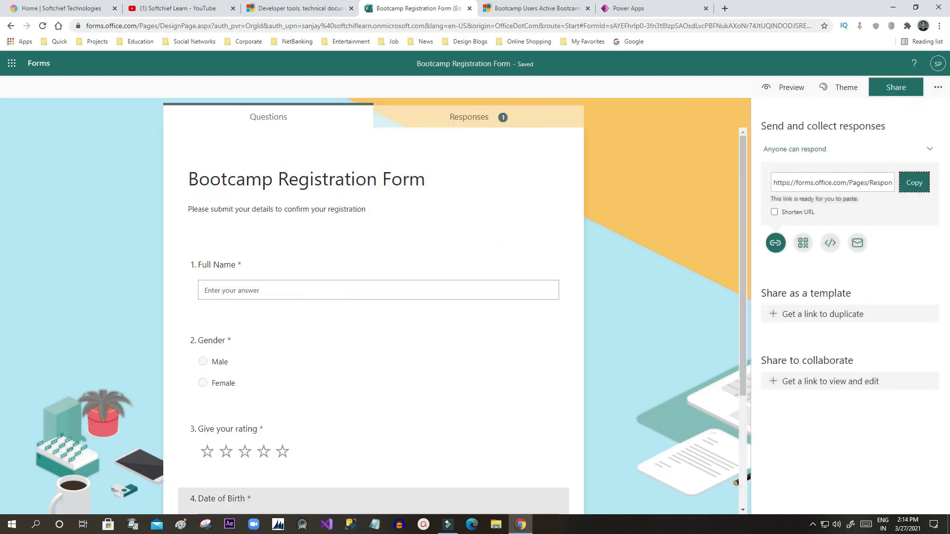
right_click(520, 524)
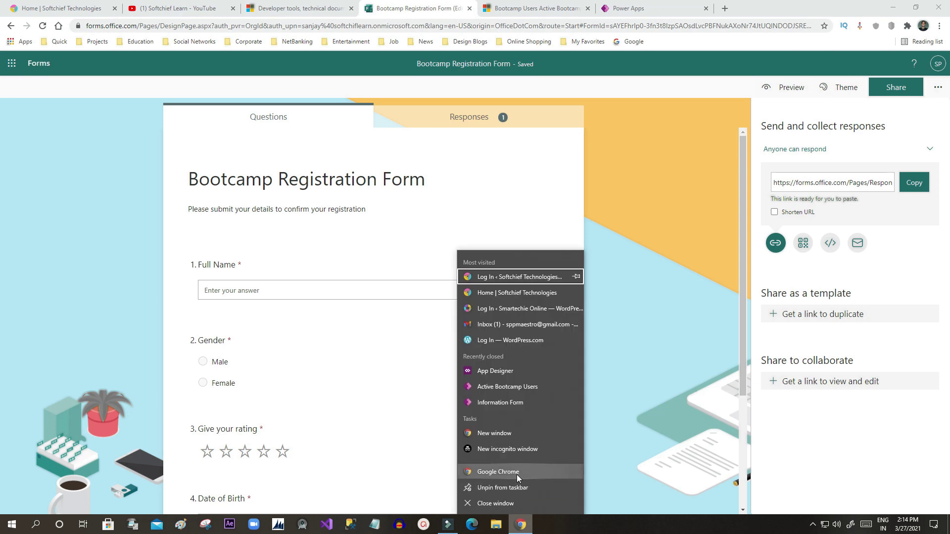
click(507, 449)
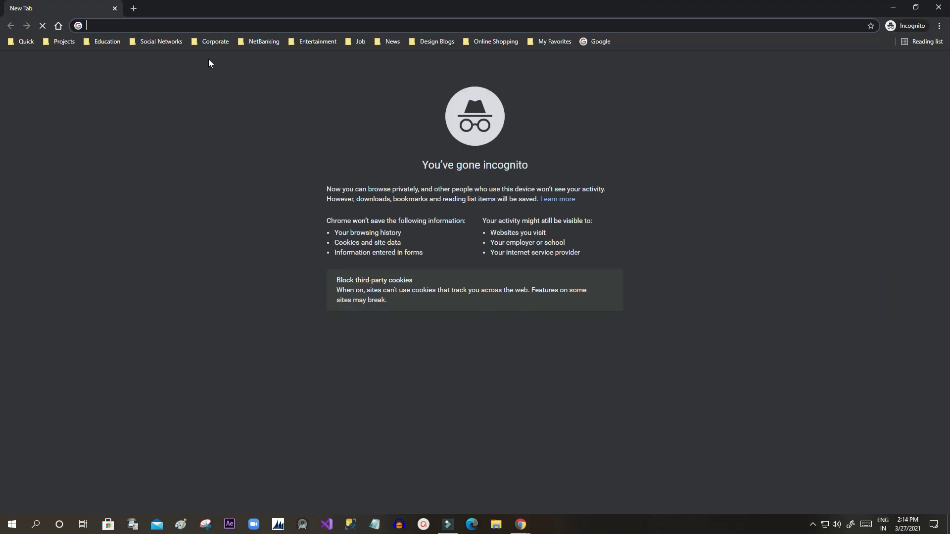
click(196, 27)
key(ctrl+v)
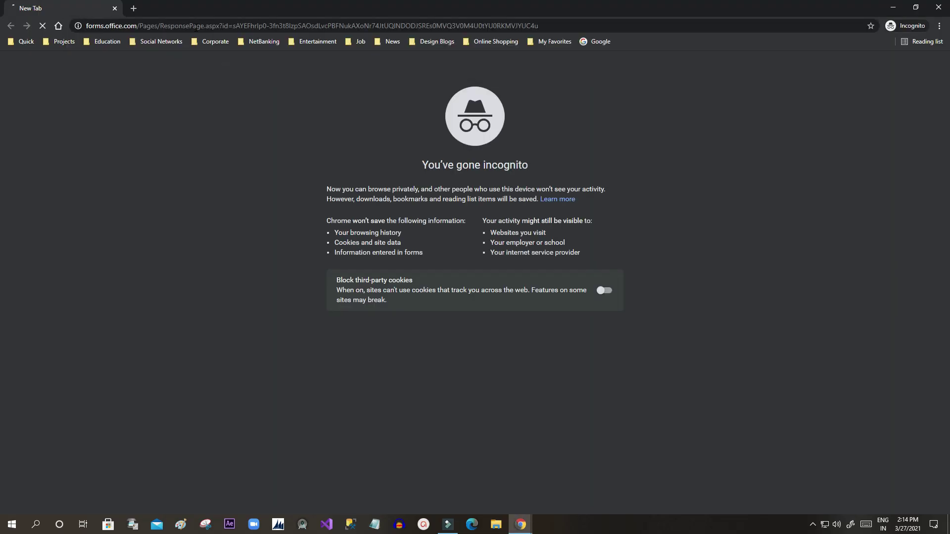
key(Return)
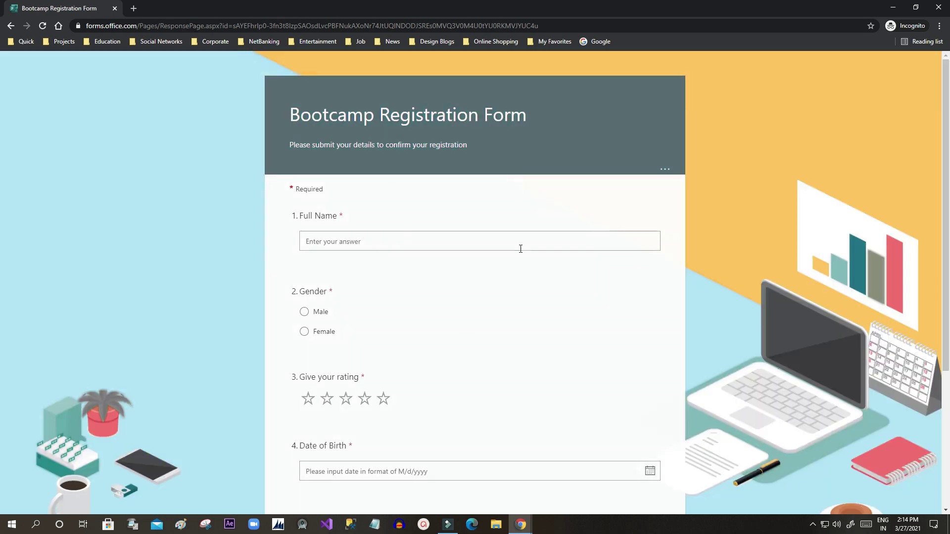
Step: Minimize the incognito form and return to the Dynamics 365 Bootcamp Users list
scroll(520, 249, down, 4)
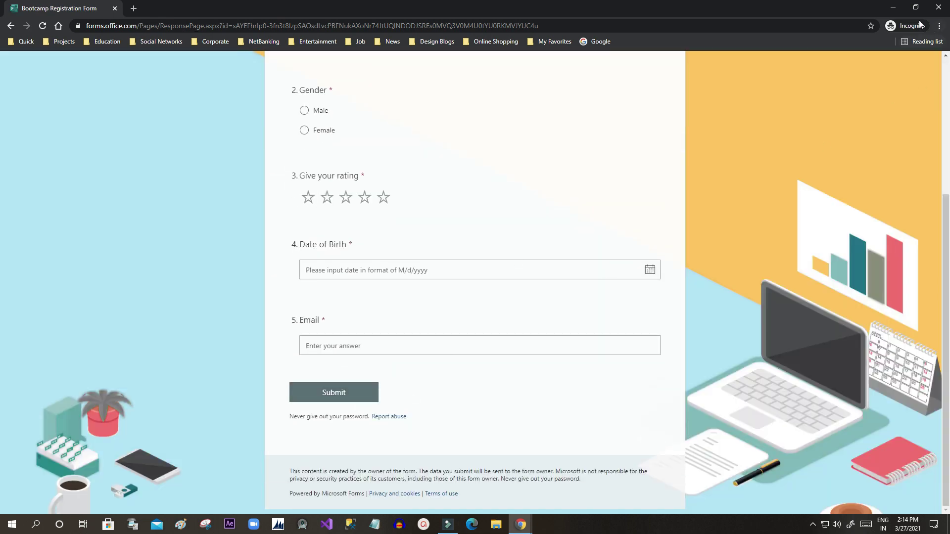
click(893, 7)
click(539, 8)
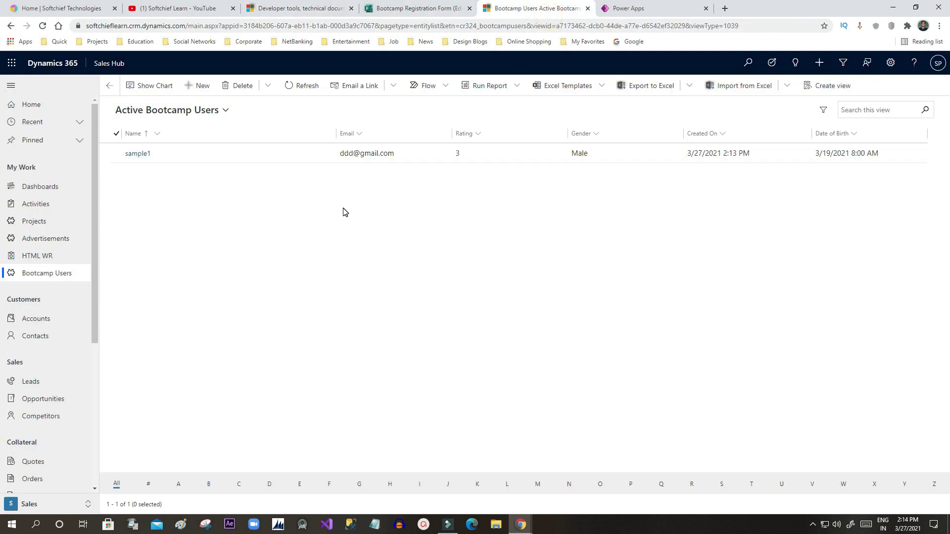
Step: Review the Bootcamp Users table in Power Apps and open the Flows list
click(630, 7)
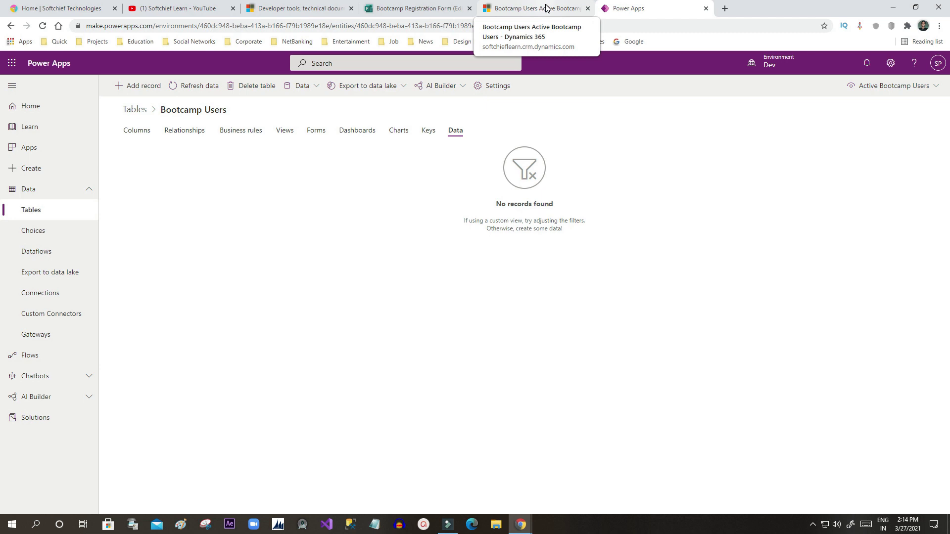
click(546, 7)
click(624, 9)
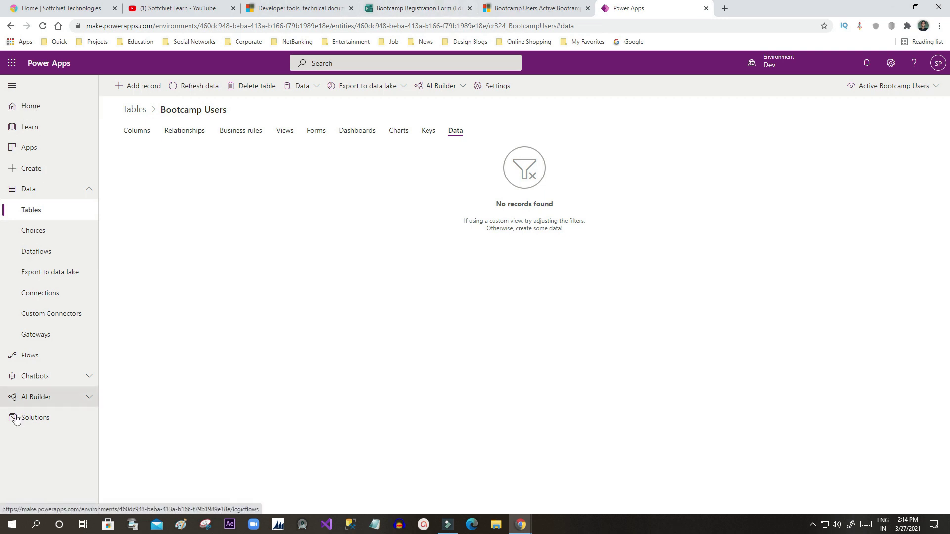
click(41, 359)
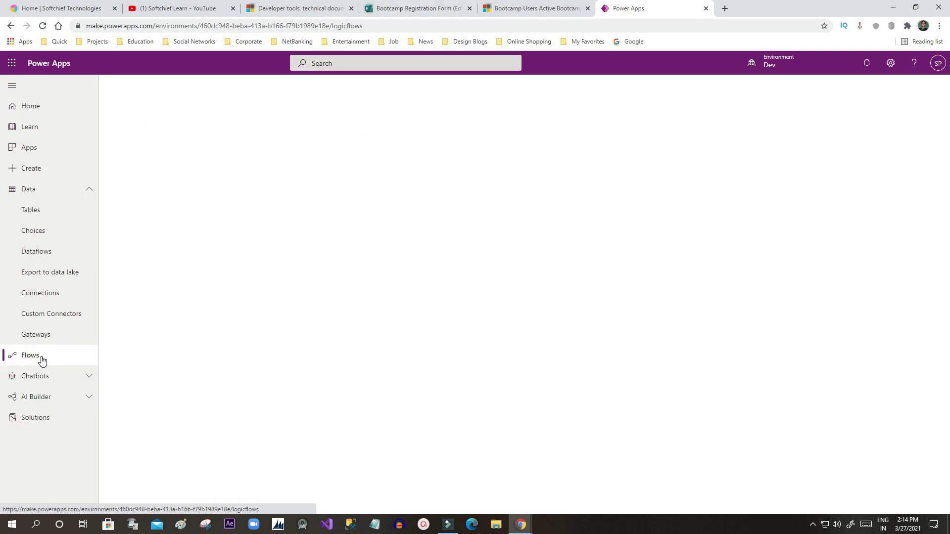
Step: Bring the incognito Bootcamp Registration Form window back to the front
click(449, 9)
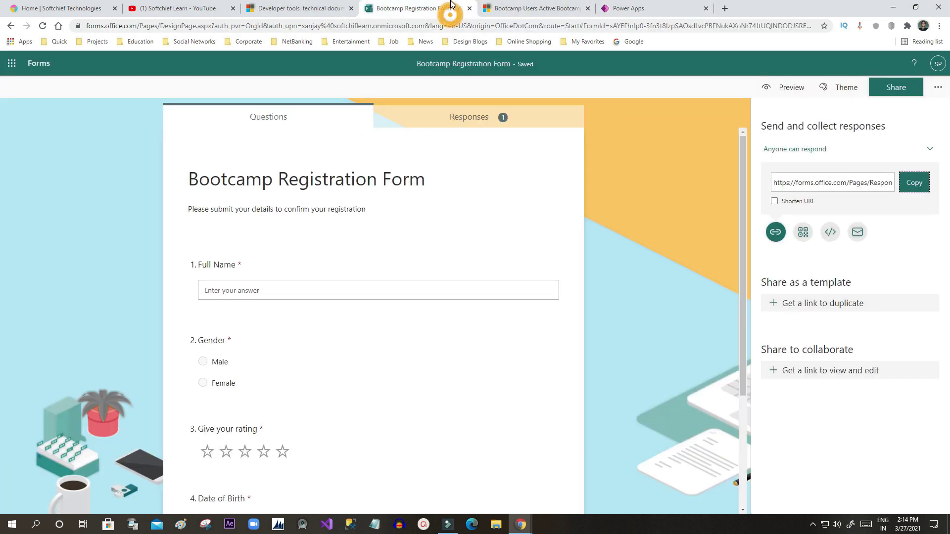
click(522, 6)
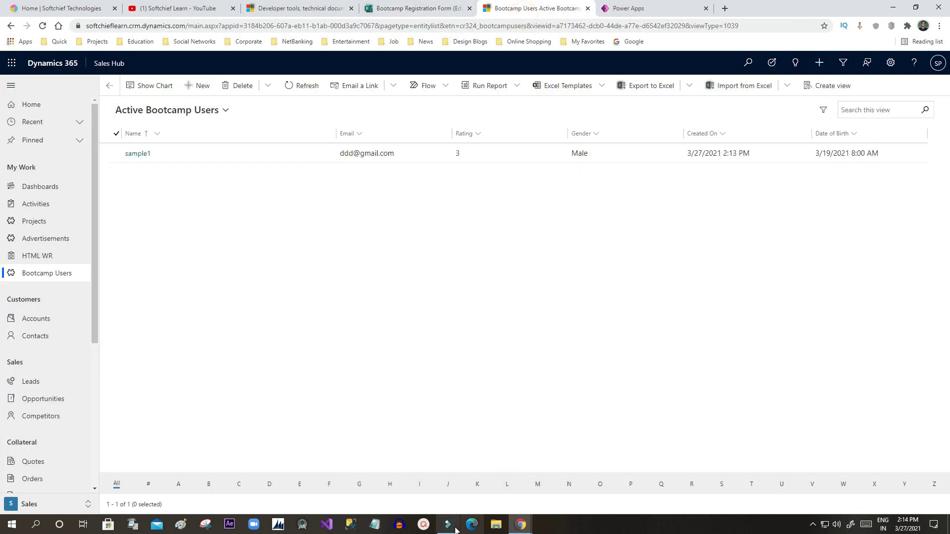
mouse_move(515, 525)
click(549, 490)
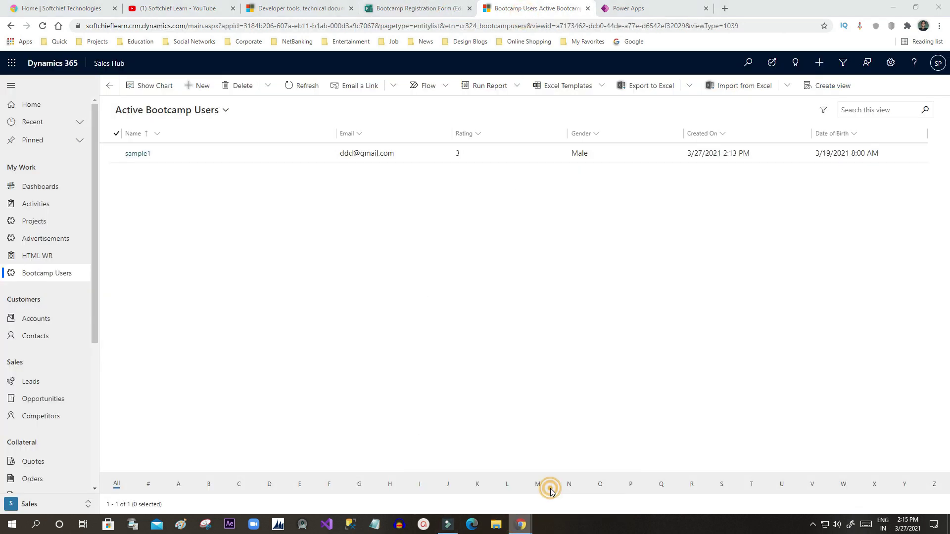
scroll(380, 255, up, 4)
Step: Answer Full Name sample2, gender Male, three-star rating and birth date 3/3/2021
click(328, 242)
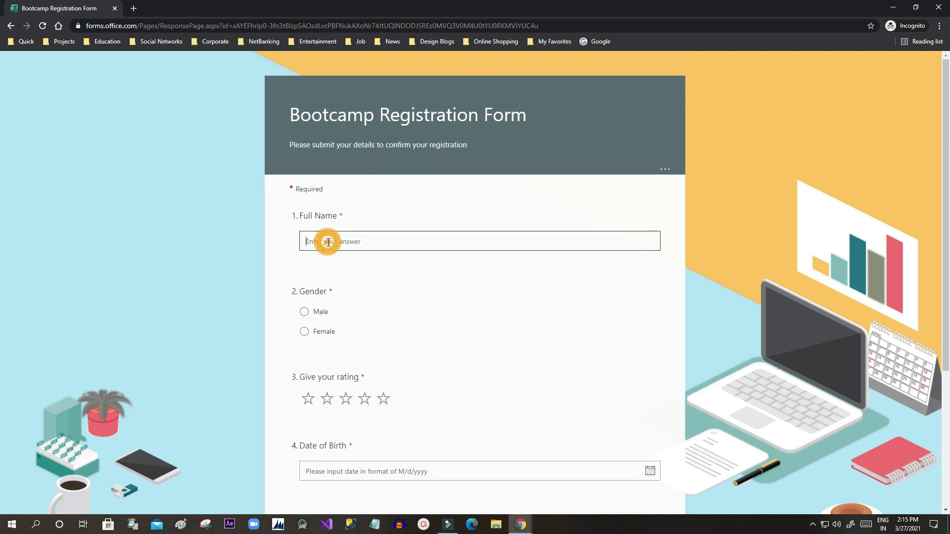
text(sample2)
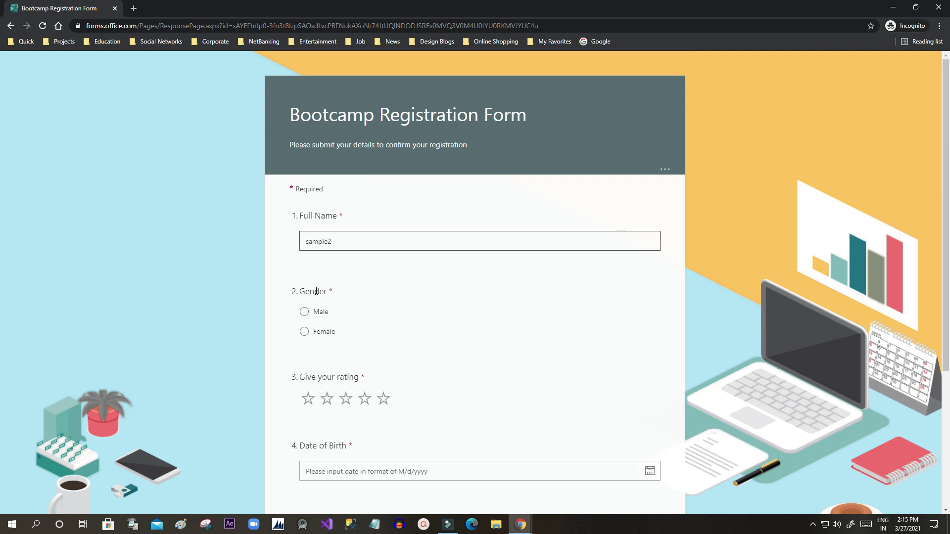
click(304, 312)
click(345, 399)
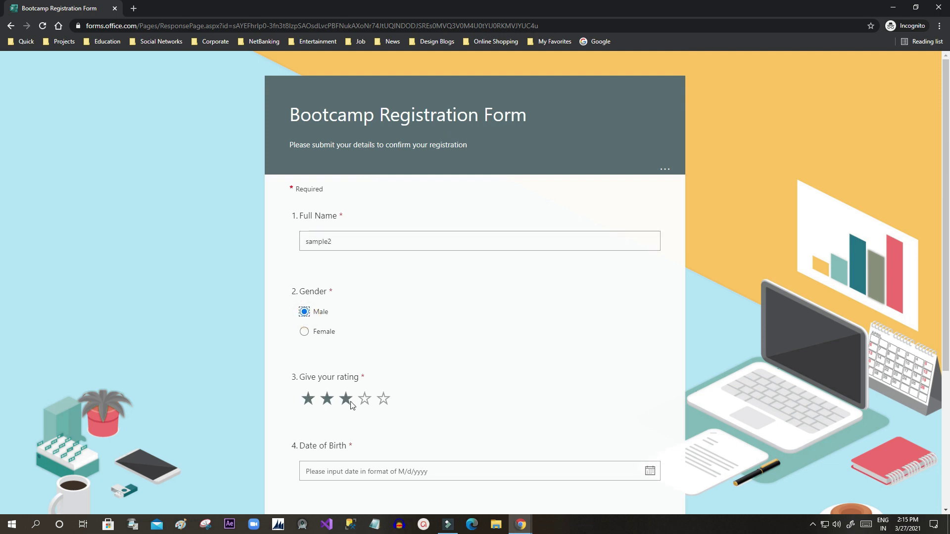
scroll(404, 301, down, 3)
click(396, 322)
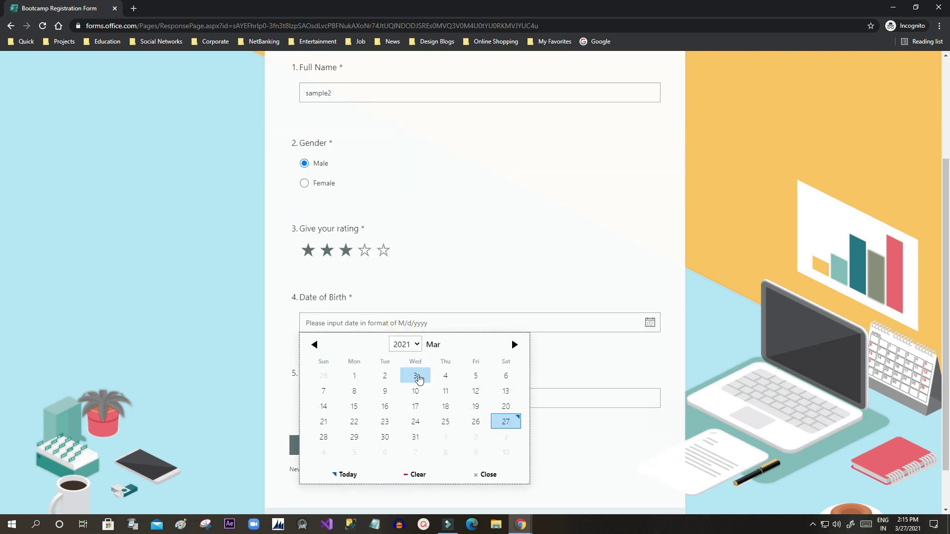
click(415, 384)
Step: Enter a test email, submit the response, and return to the Dynamics 365 window
scroll(416, 384, down, 1)
click(385, 352)
text(fff@gmail)
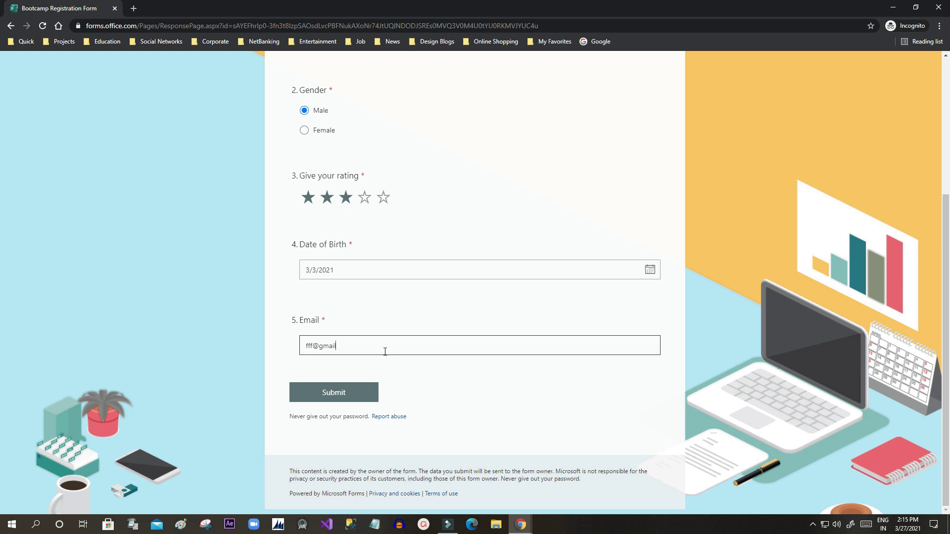
click(349, 396)
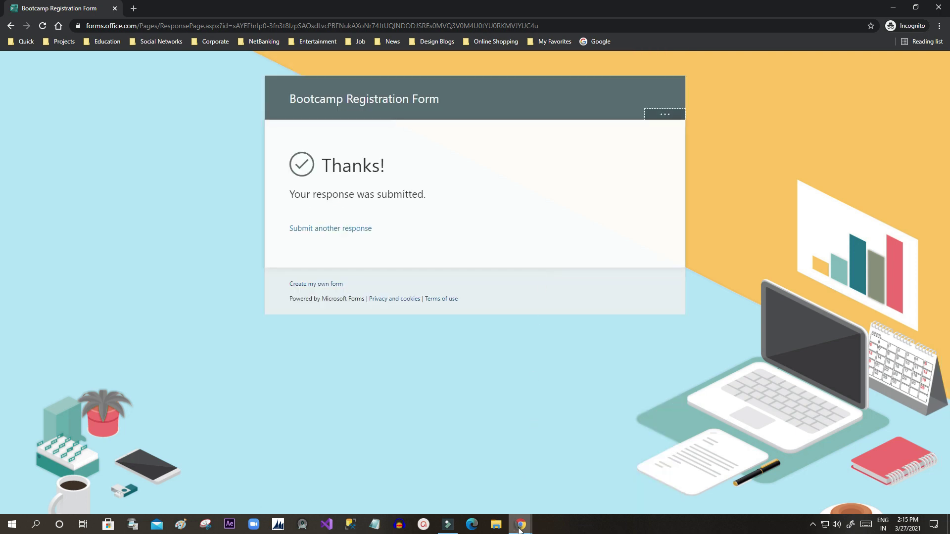
mouse_move(519, 530)
click(479, 475)
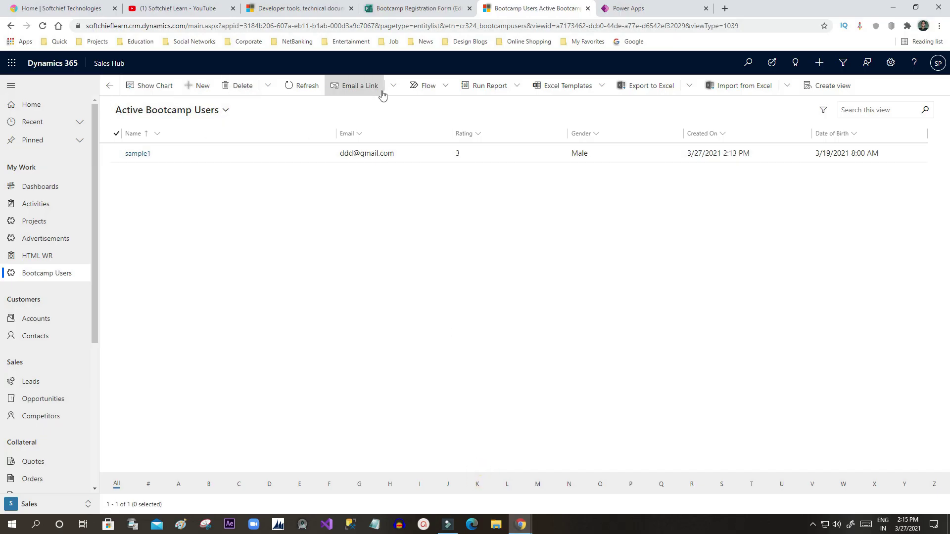
click(299, 87)
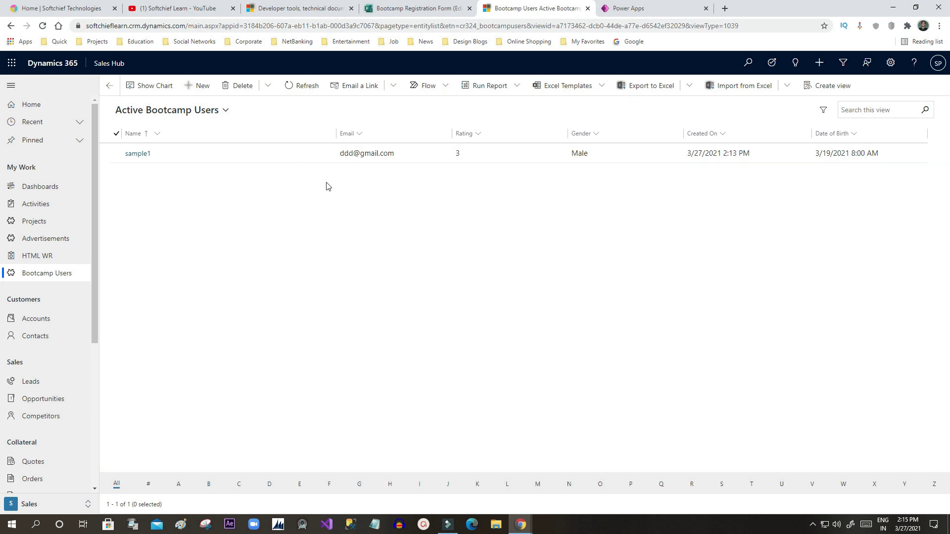
click(436, 8)
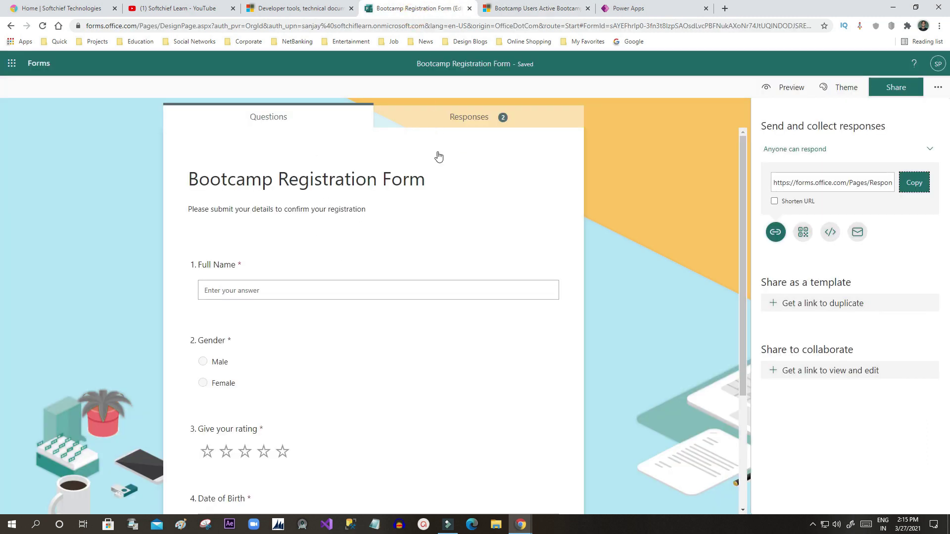
click(461, 117)
scroll(414, 258, down, 5)
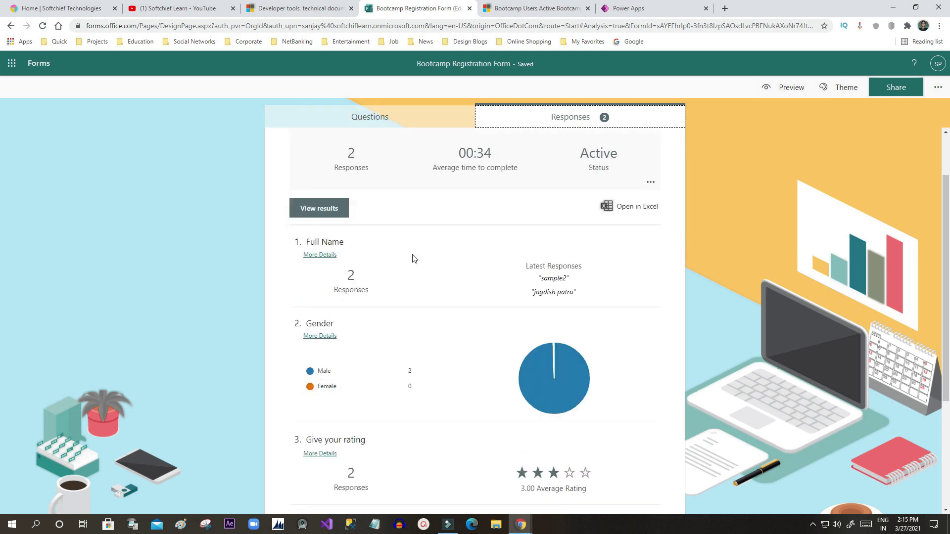
scroll(414, 258, up, 1)
scroll(413, 254, down, 1)
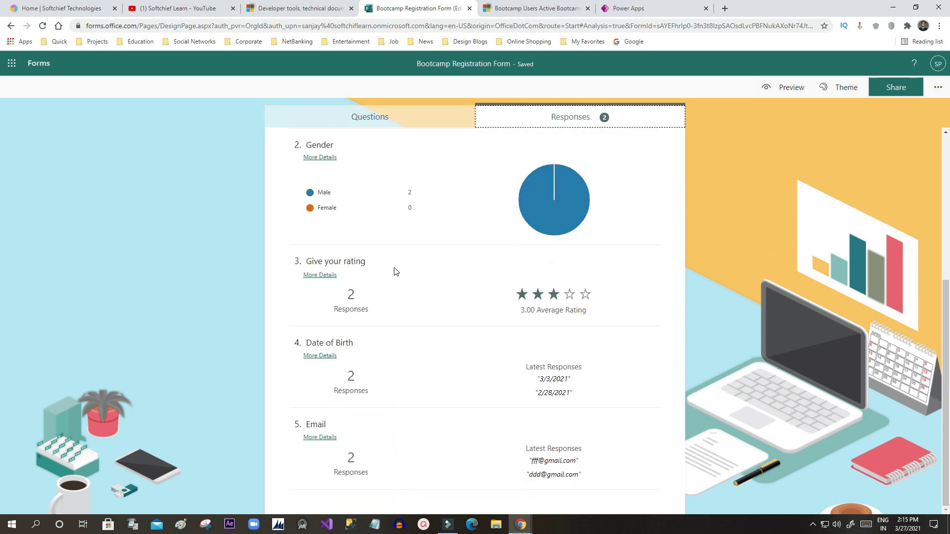
triple_click(516, 309)
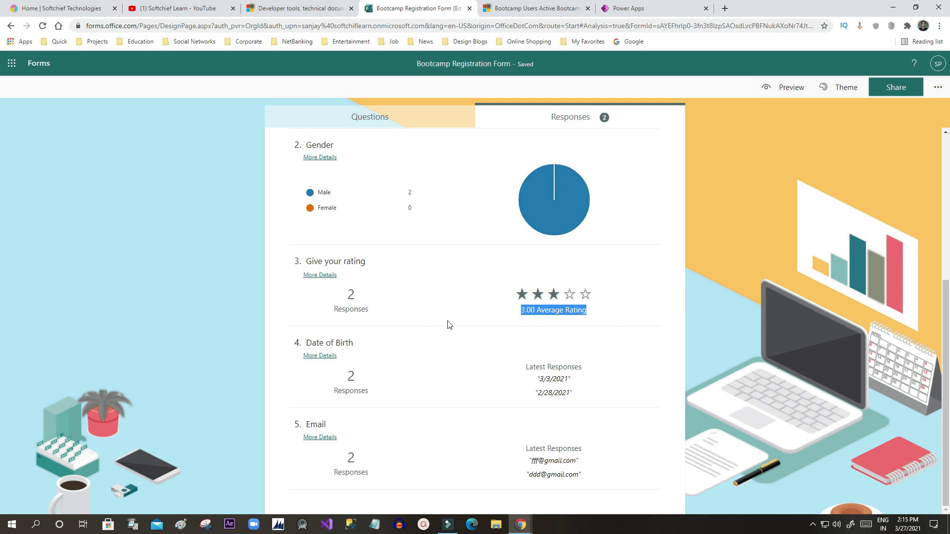
triple_click(553, 379)
drag(541, 393, 592, 398)
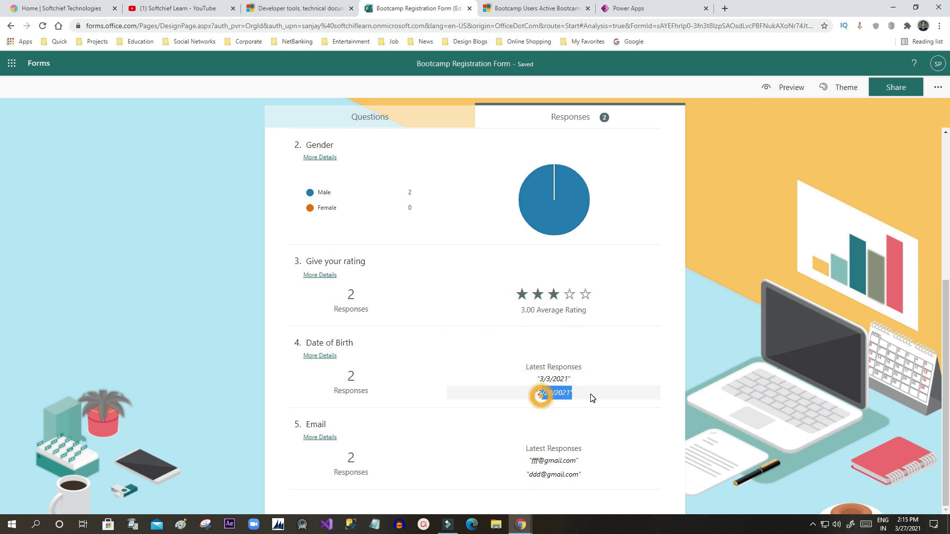
triple_click(553, 460)
triple_click(553, 474)
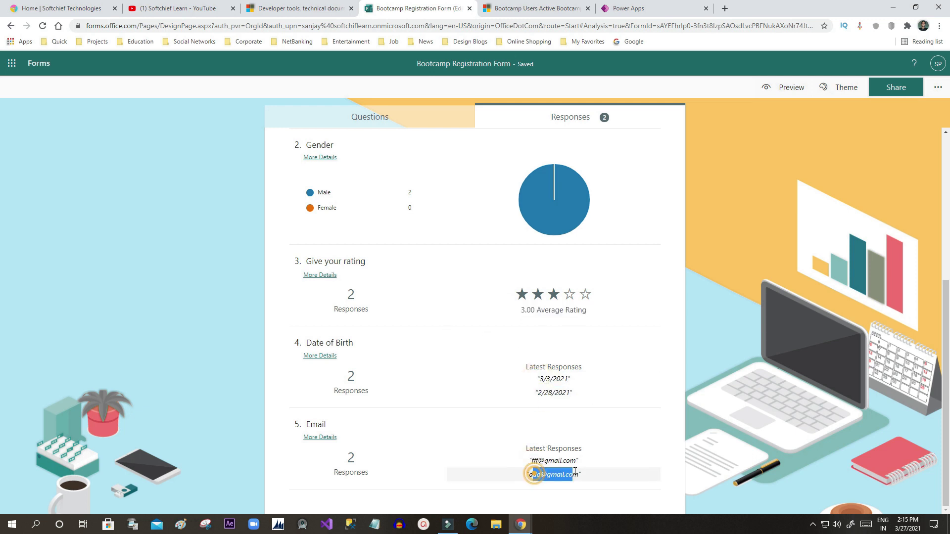
scroll(600, 310, up, 5)
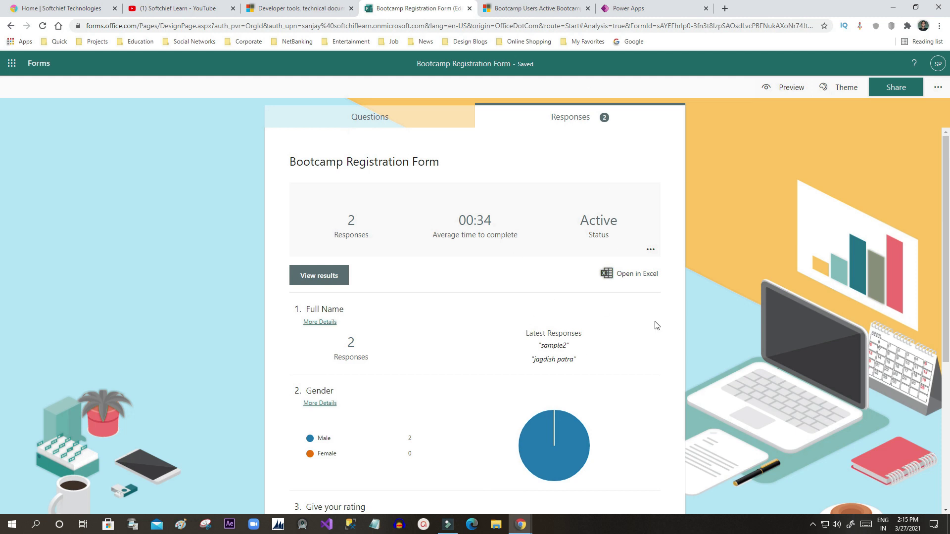
click(535, 9)
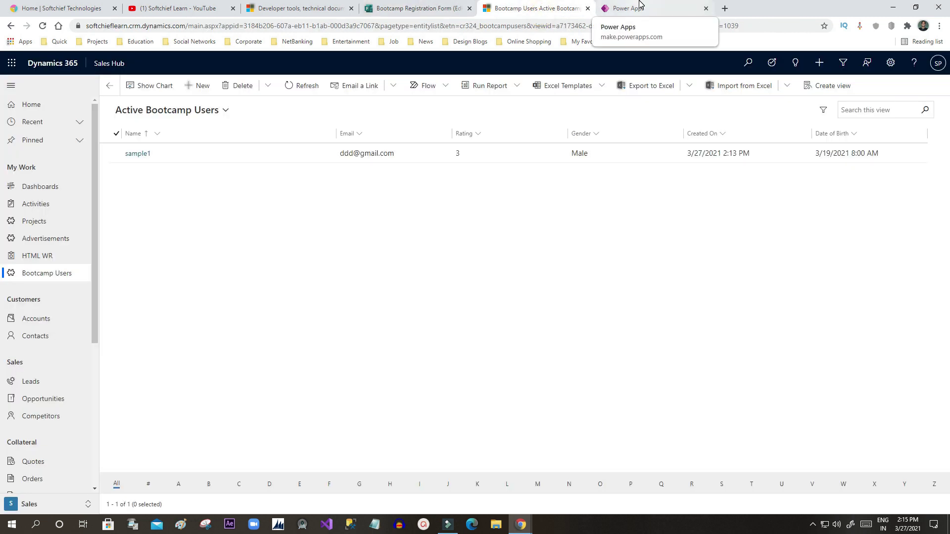
Step: Create a blank automated cloud flow named 'Read response from Forms to D365'
click(640, 5)
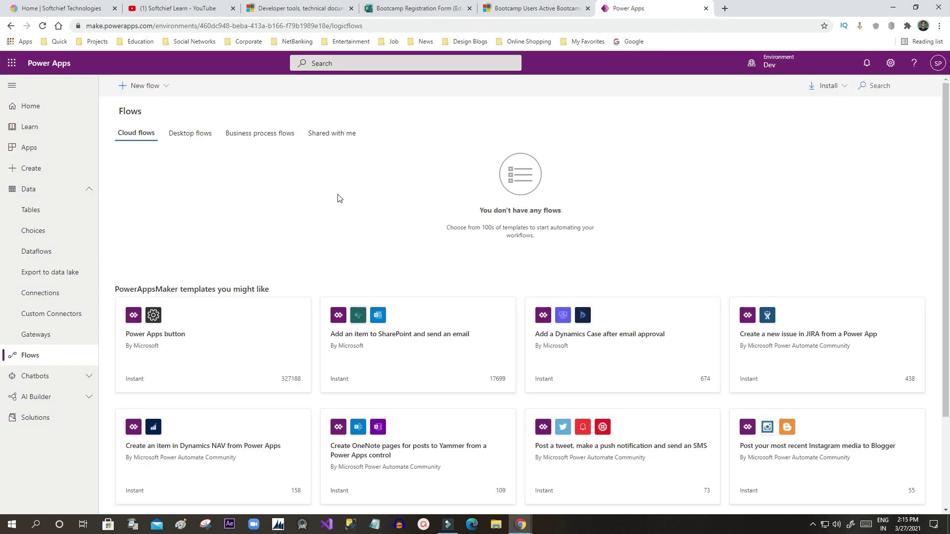
click(156, 91)
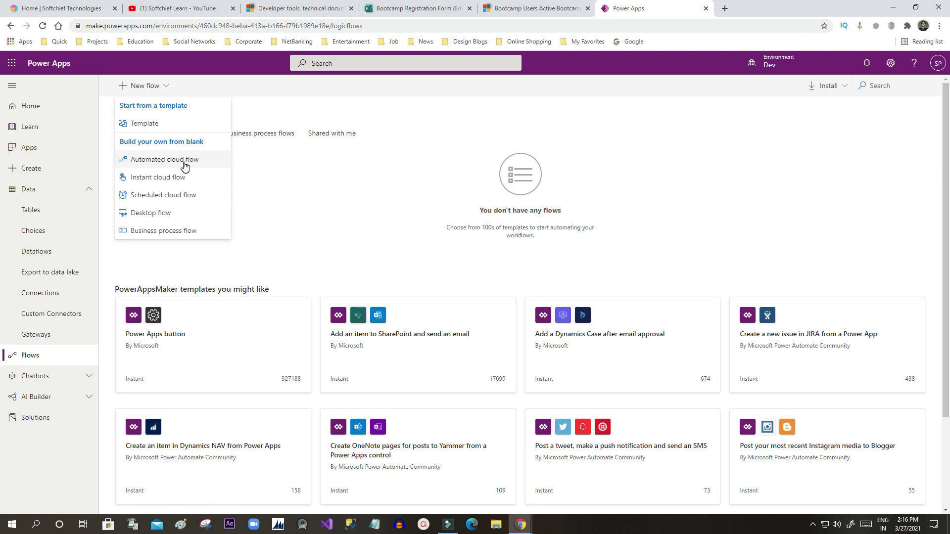
click(185, 166)
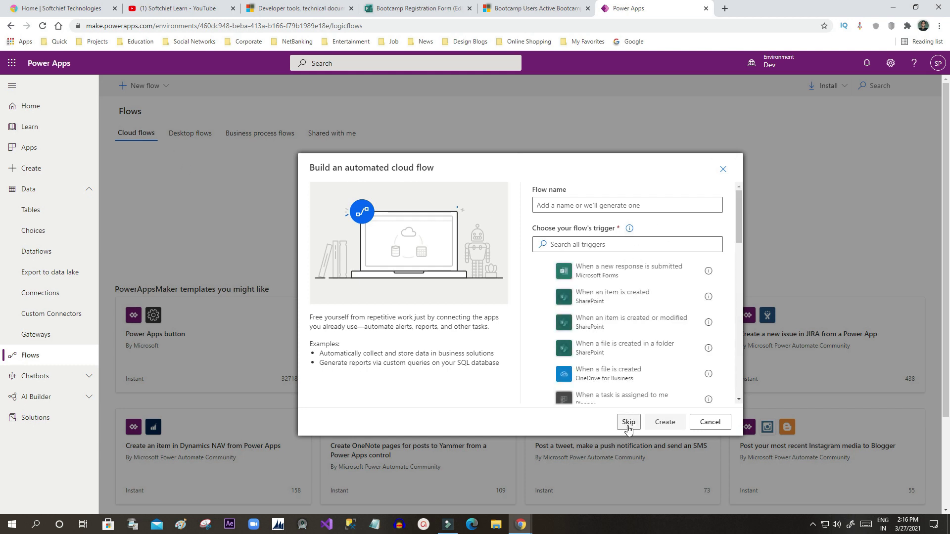
click(628, 422)
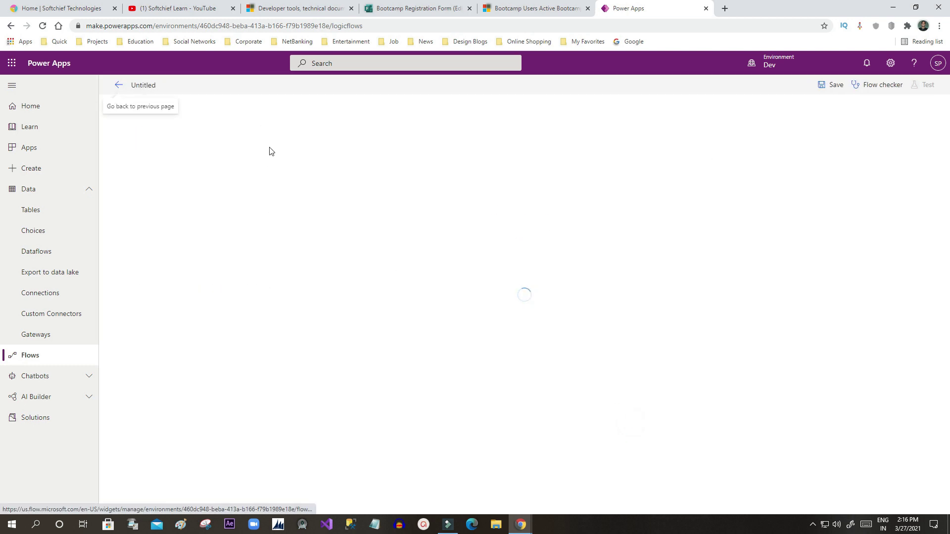
click(141, 84)
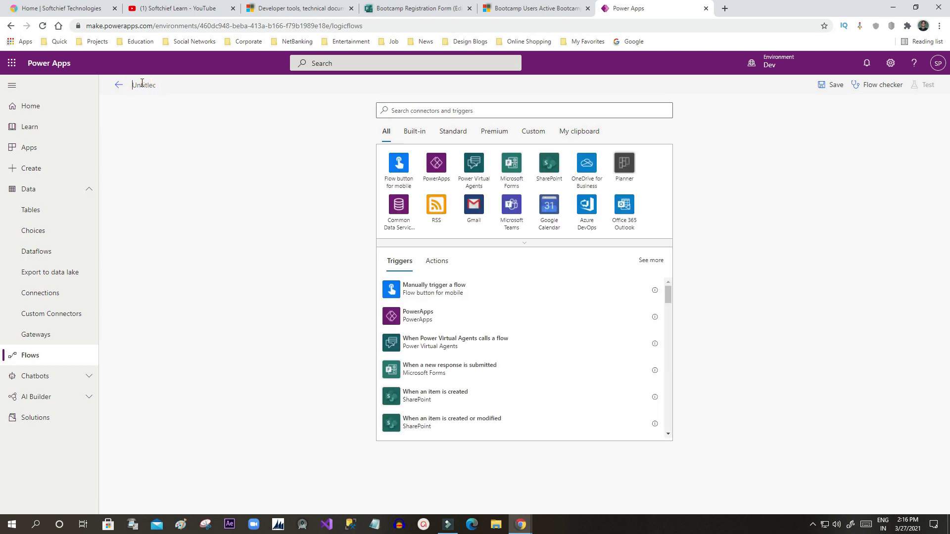
text(Read re)
text(sponse from )
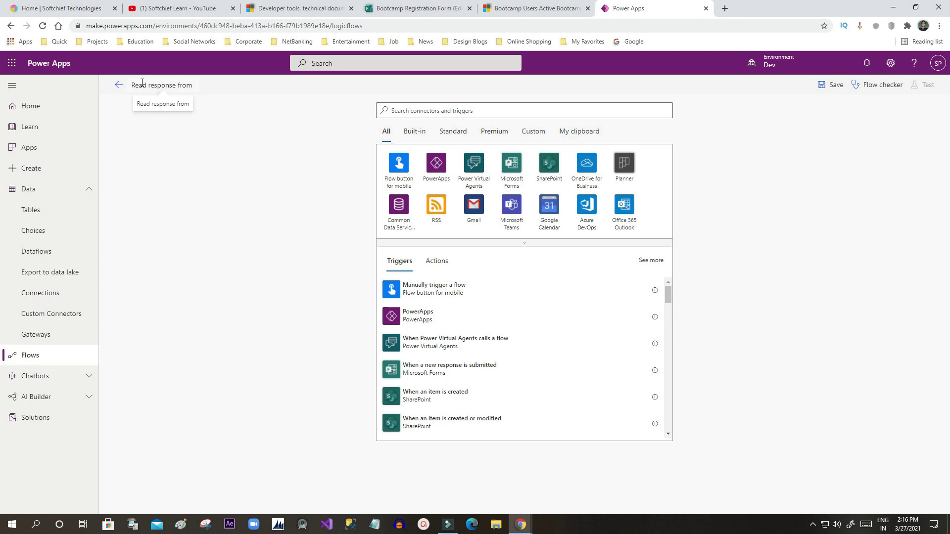
text(Forms to D365)
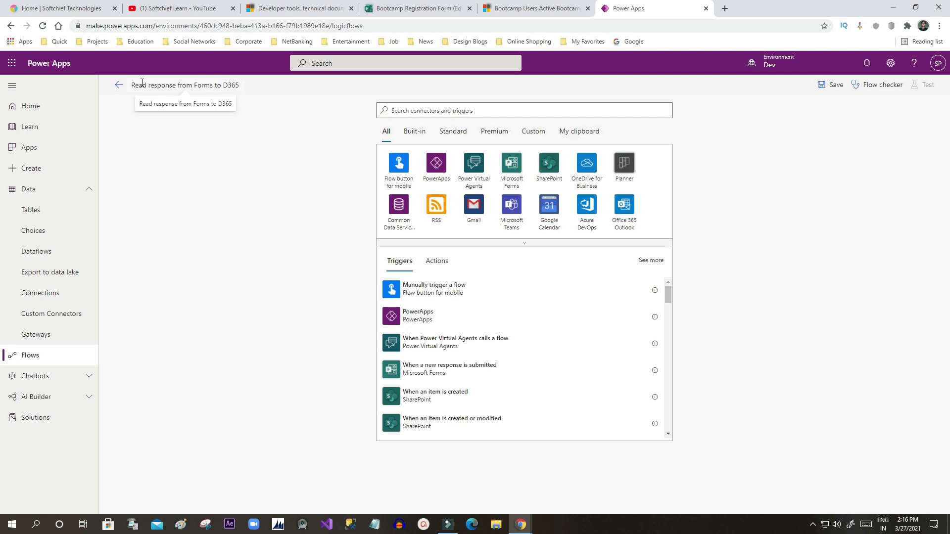
Step: Set the trigger to Microsoft Forms 'When a new response is submitted'
click(414, 110)
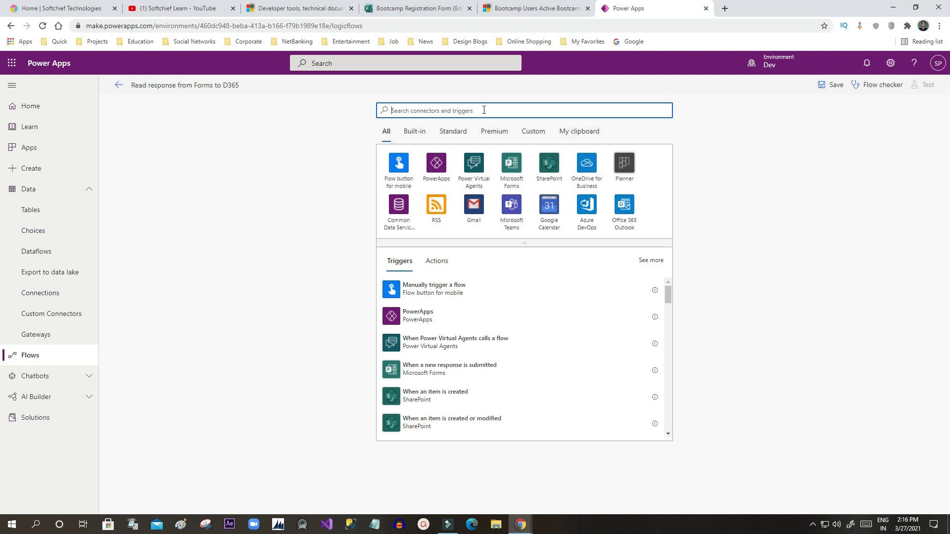
text(forms)
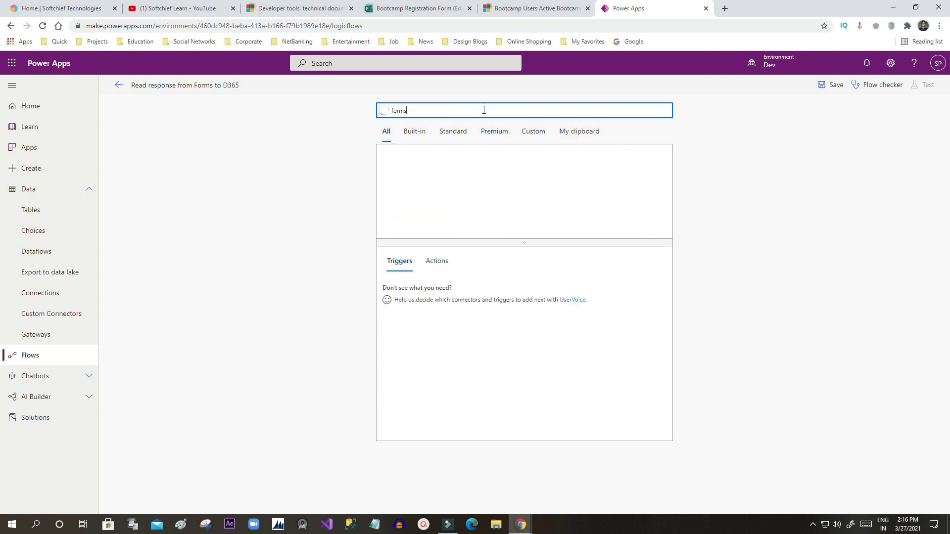
click(403, 164)
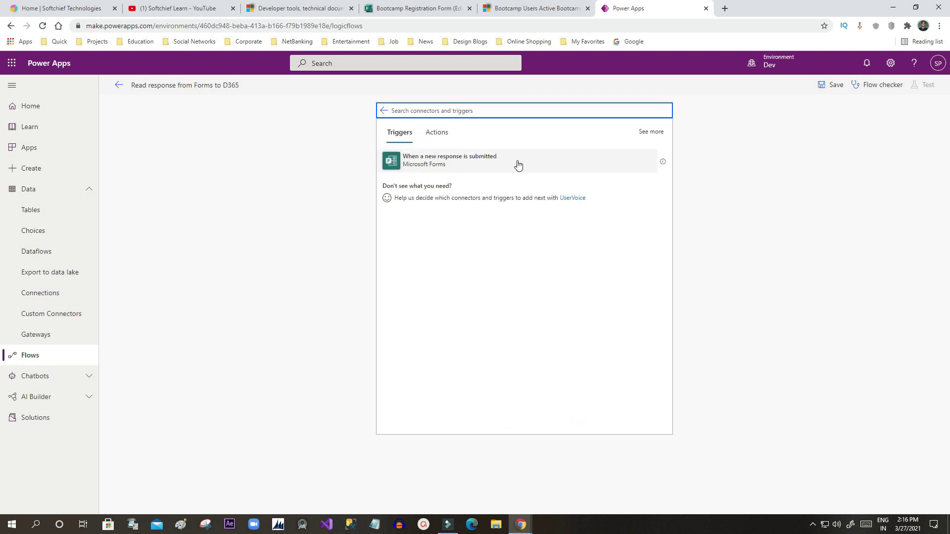
click(473, 162)
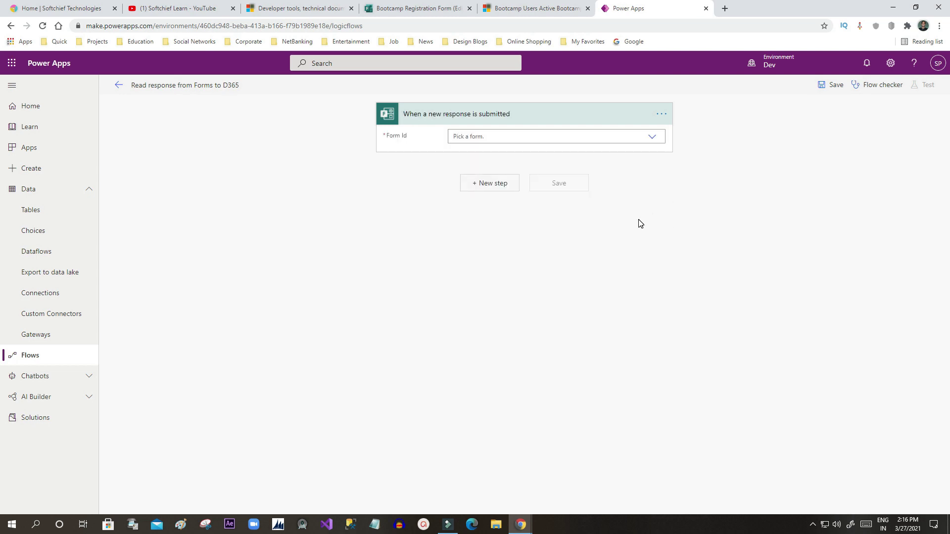
Step: Set the trigger's Form Id to Bootcamp Registration Form and add a new step
drag(387, 136, 409, 138)
click(409, 138)
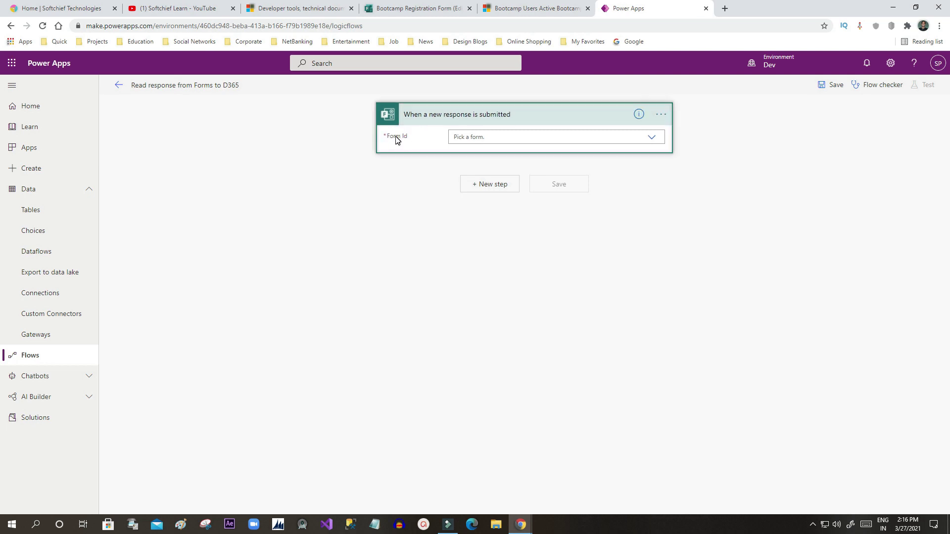
click(656, 142)
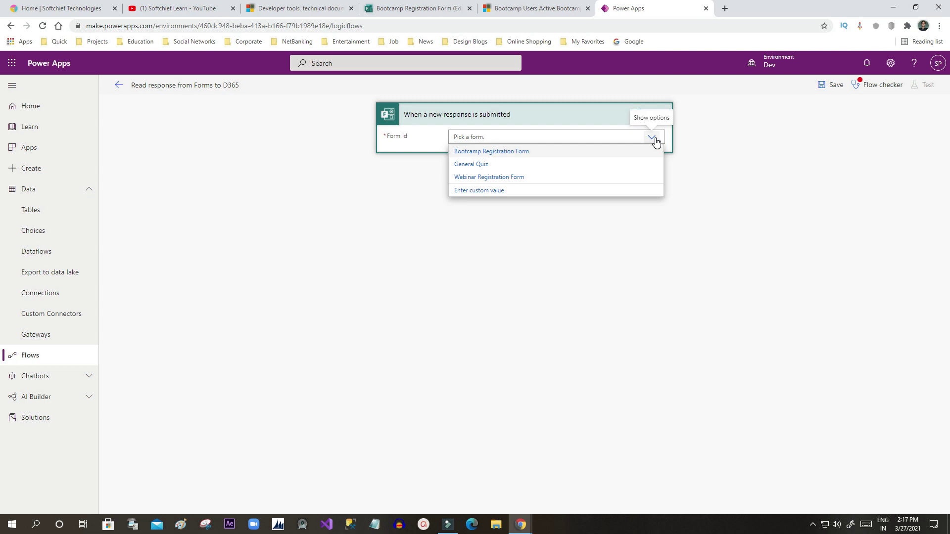
click(511, 152)
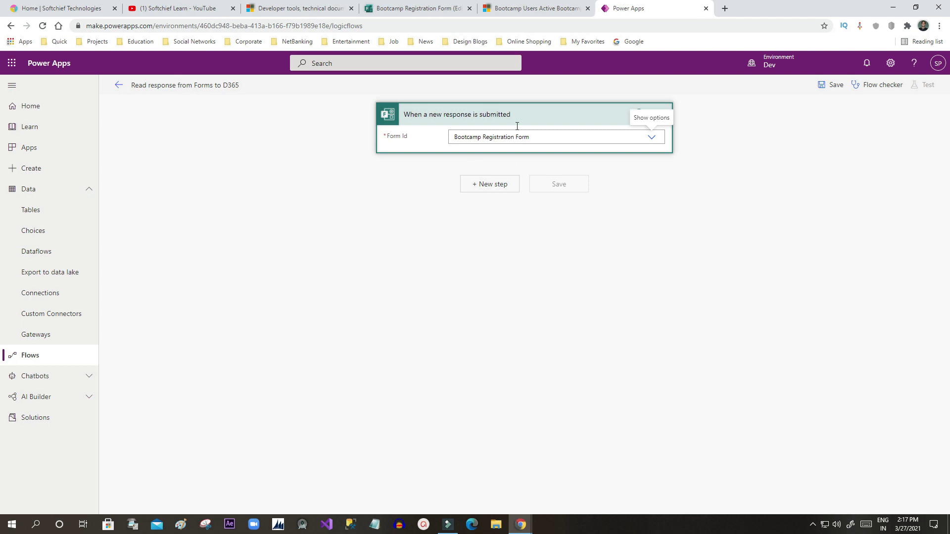
click(484, 188)
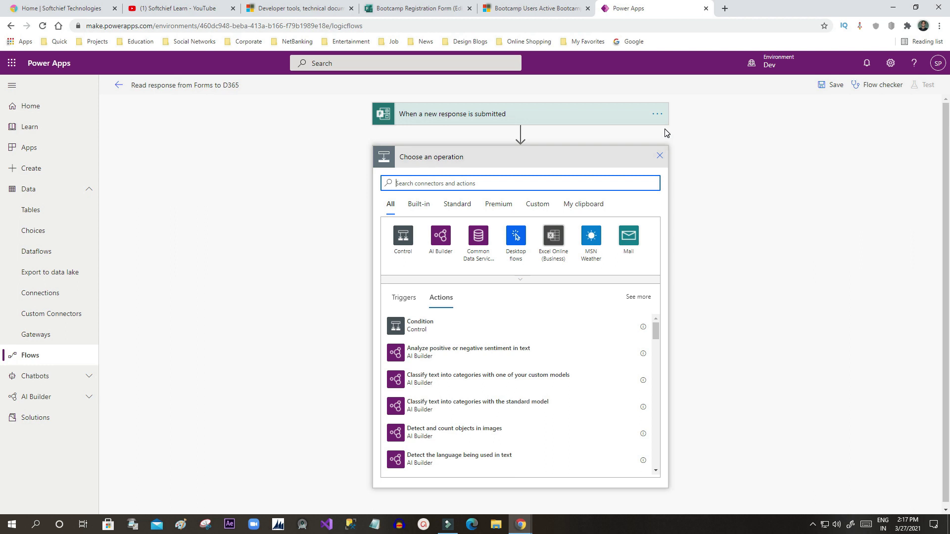
Step: Add a Control 'Apply to each' loop and open its output's dynamic content list
click(550, 117)
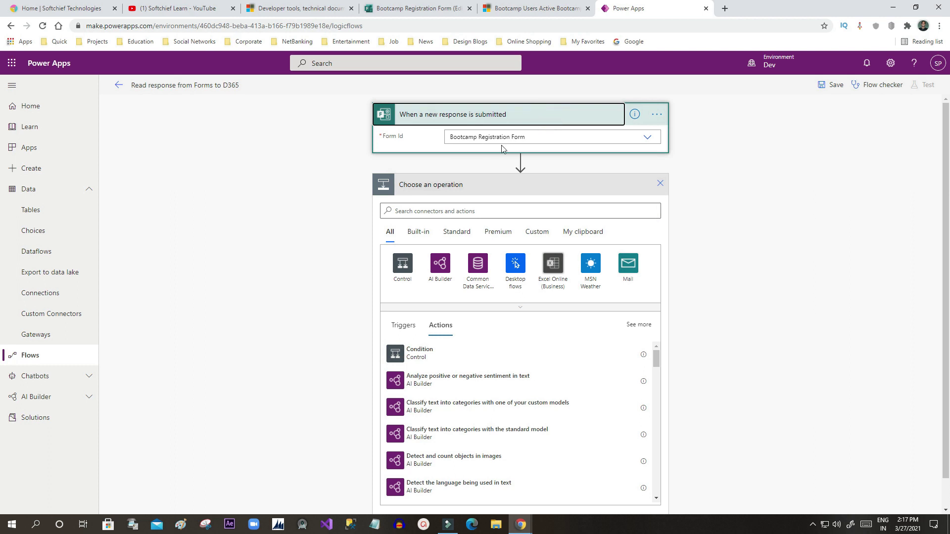
click(549, 122)
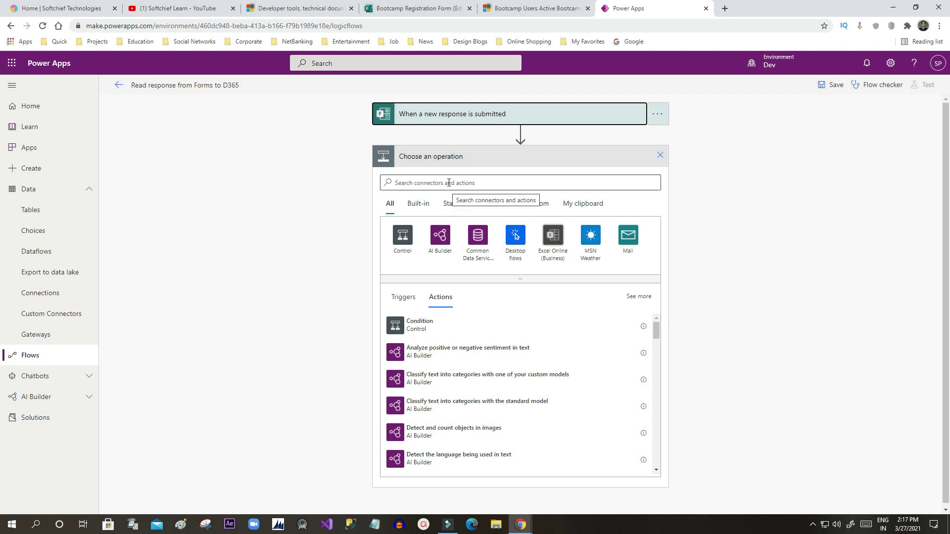
click(440, 181)
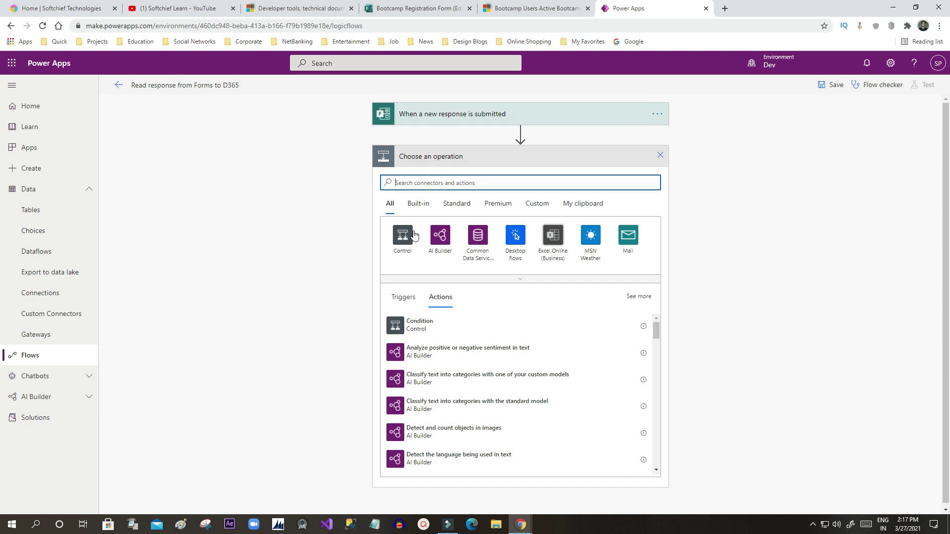
click(446, 184)
text(f)
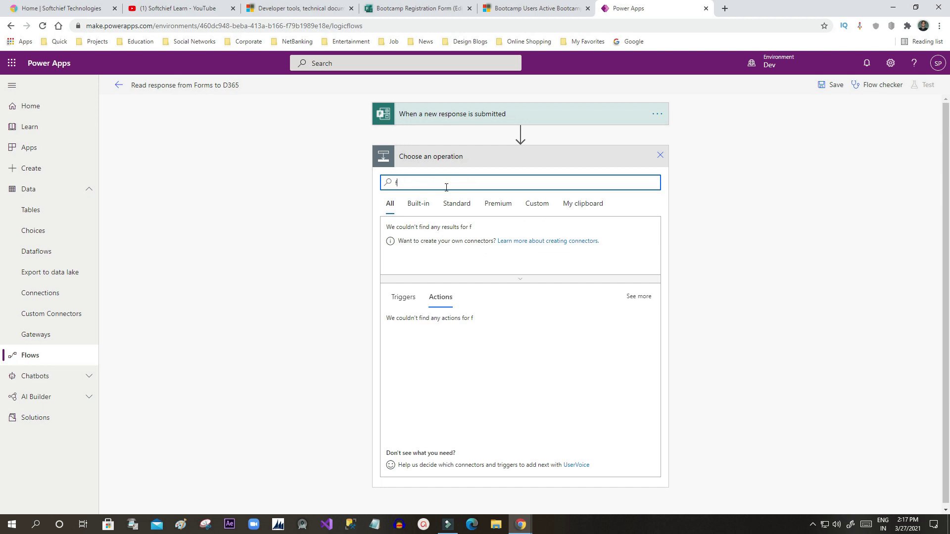
key(BackSpace)
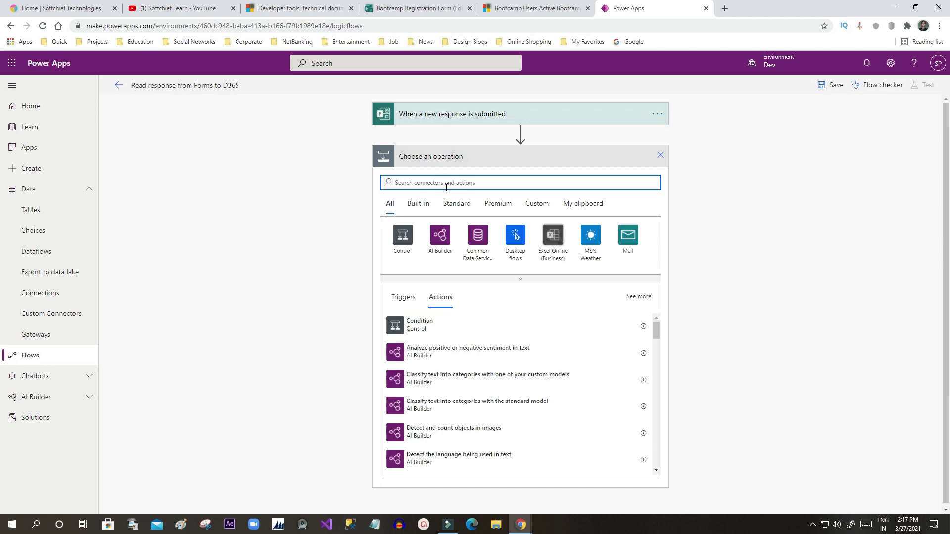
click(405, 233)
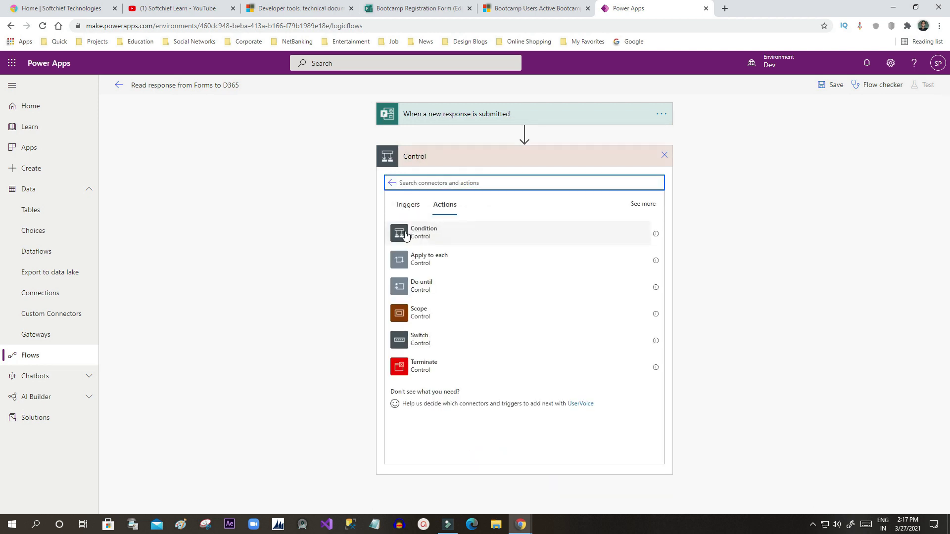
click(443, 267)
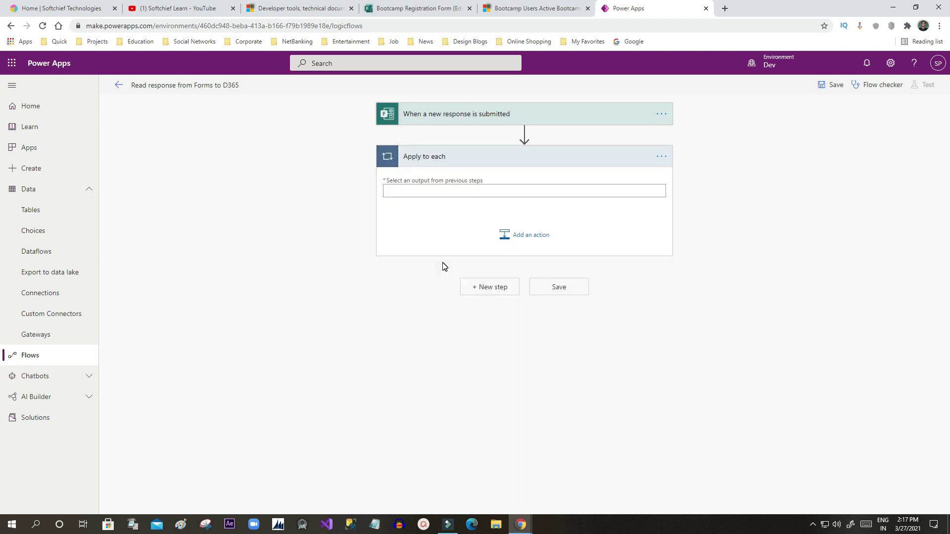
click(414, 190)
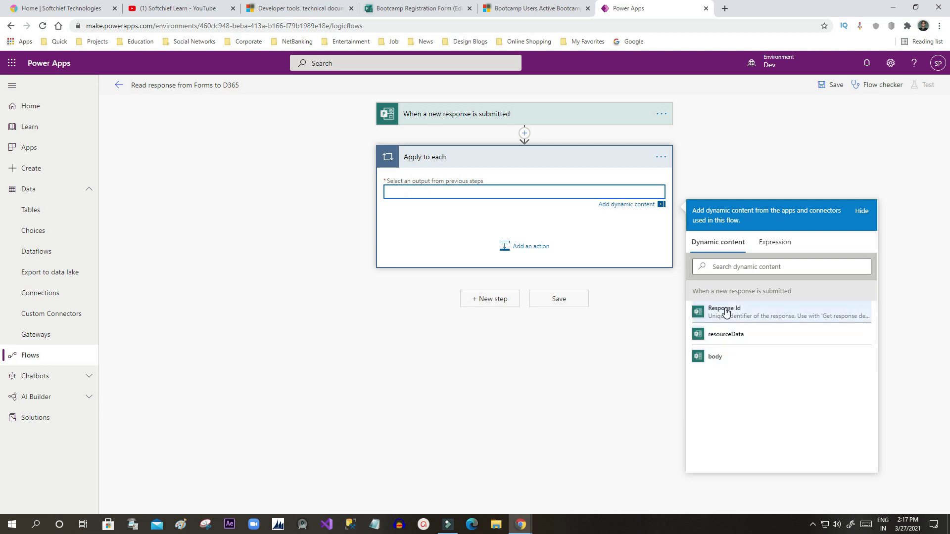
click(503, 193)
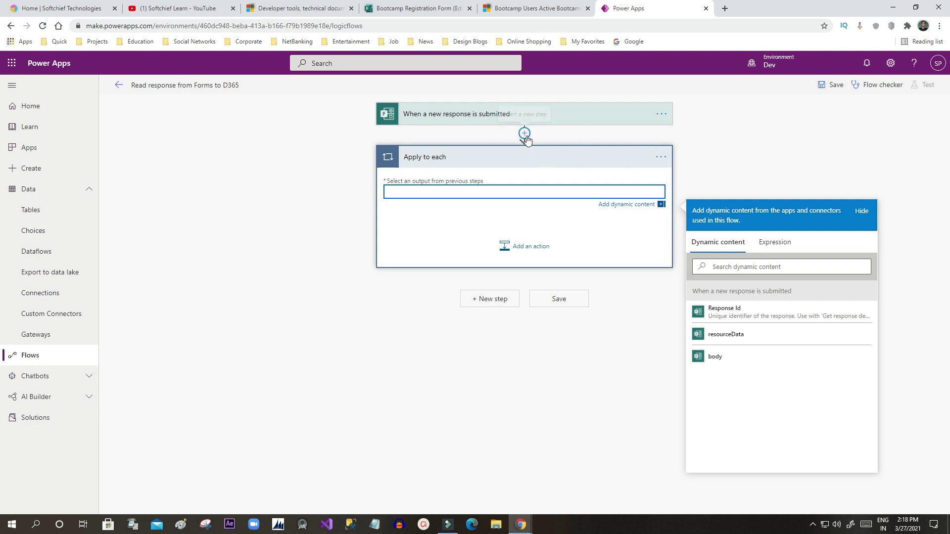
Step: Delete the Apply to each loop and add a Common Data Service 'Create a new record' step
click(661, 158)
click(705, 280)
click(500, 155)
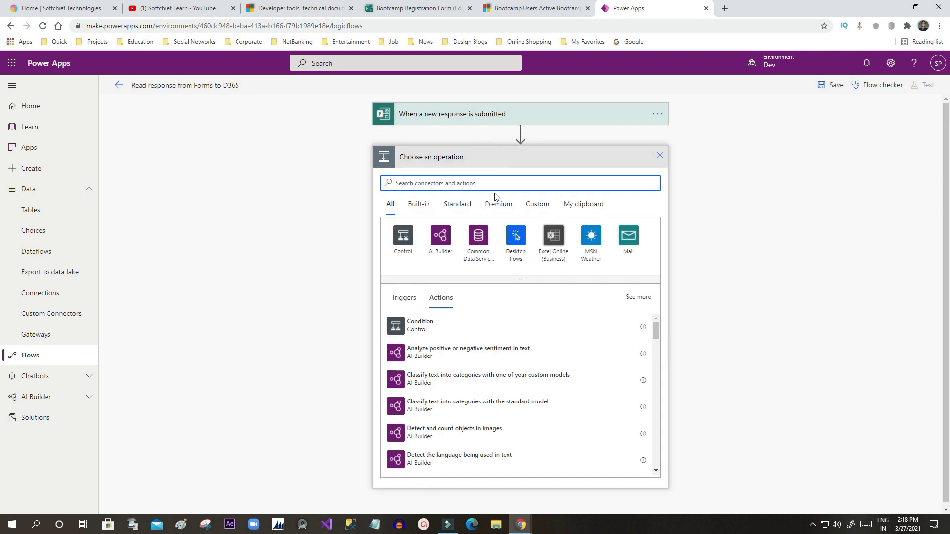
text(d)
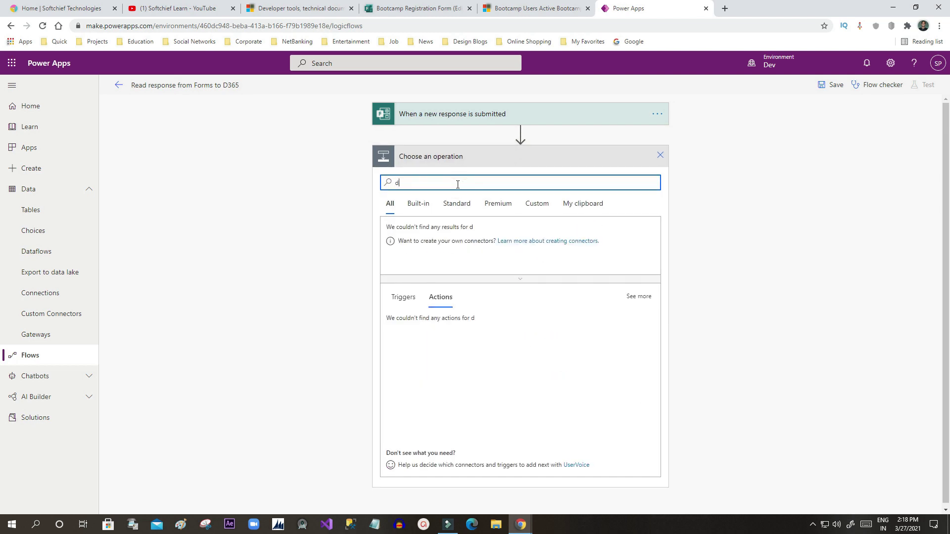
text(yna)
key(BackSpace)
key(BackSpace)
key(BackSpace)
key(BackSpace)
text(cds)
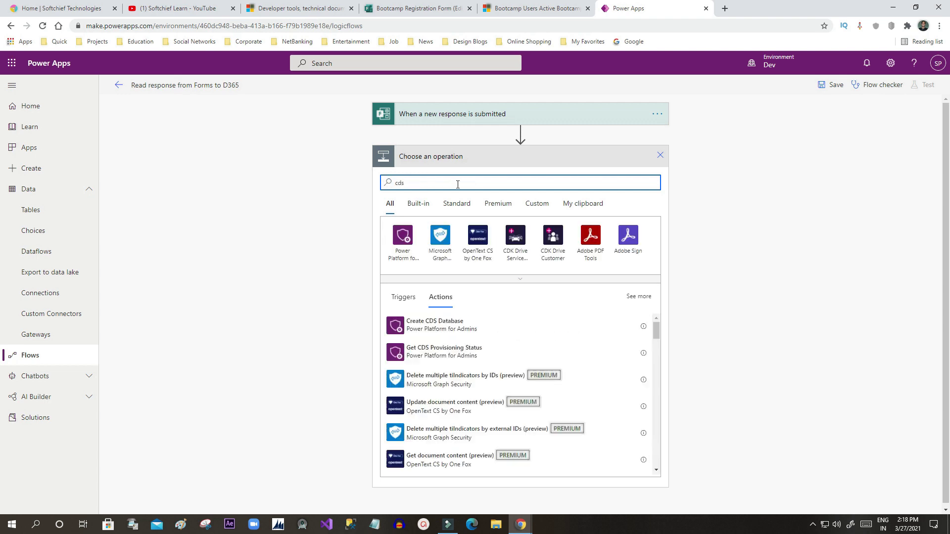
double_click(399, 183)
text(common)
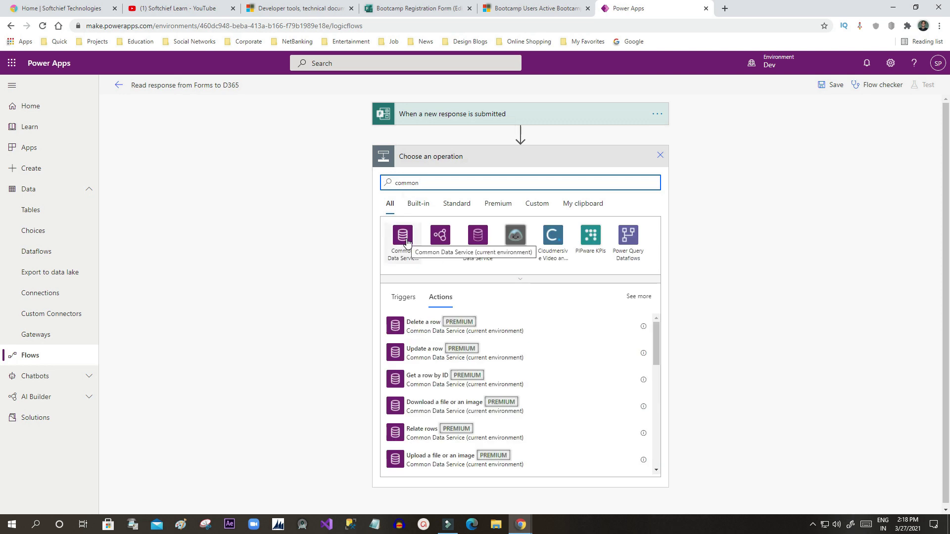
click(476, 236)
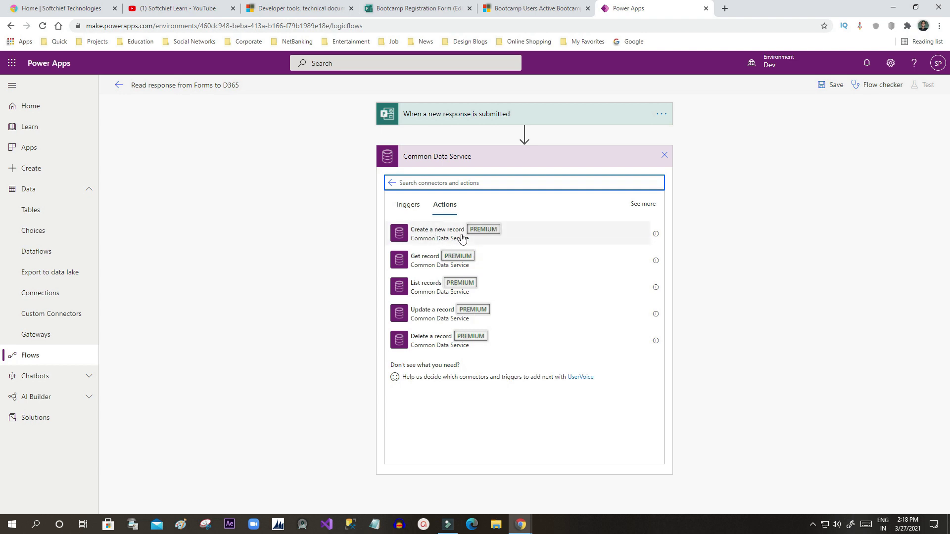
click(451, 236)
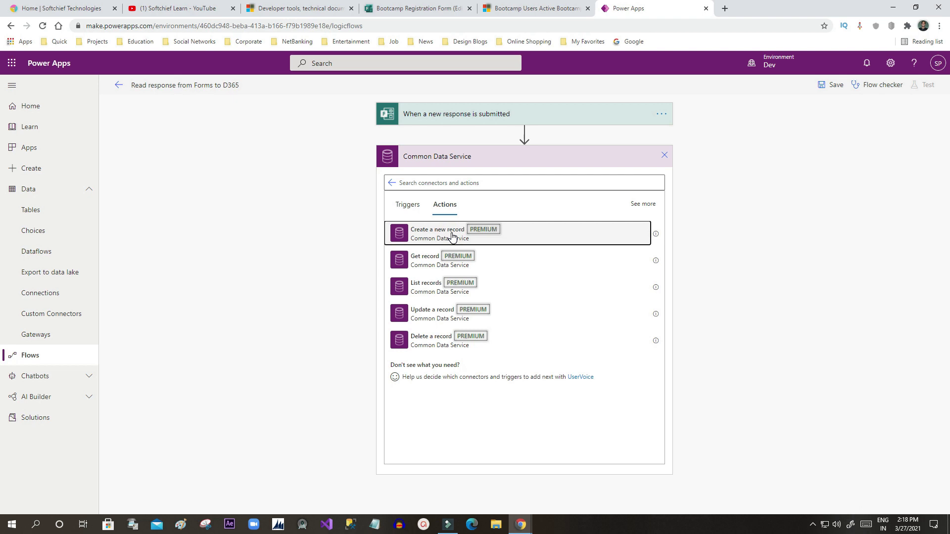
Step: Try setting the record step to the current environment and loading its entity list
click(652, 179)
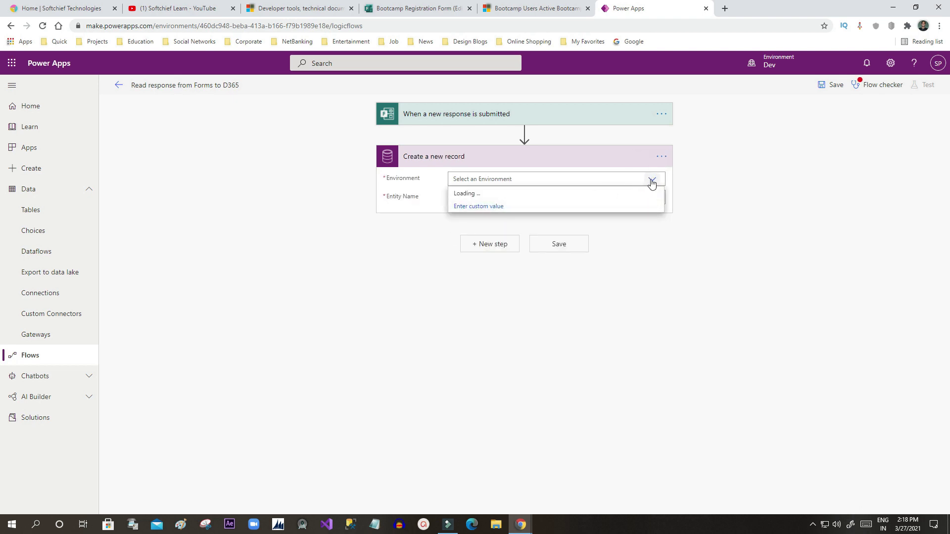
click(478, 198)
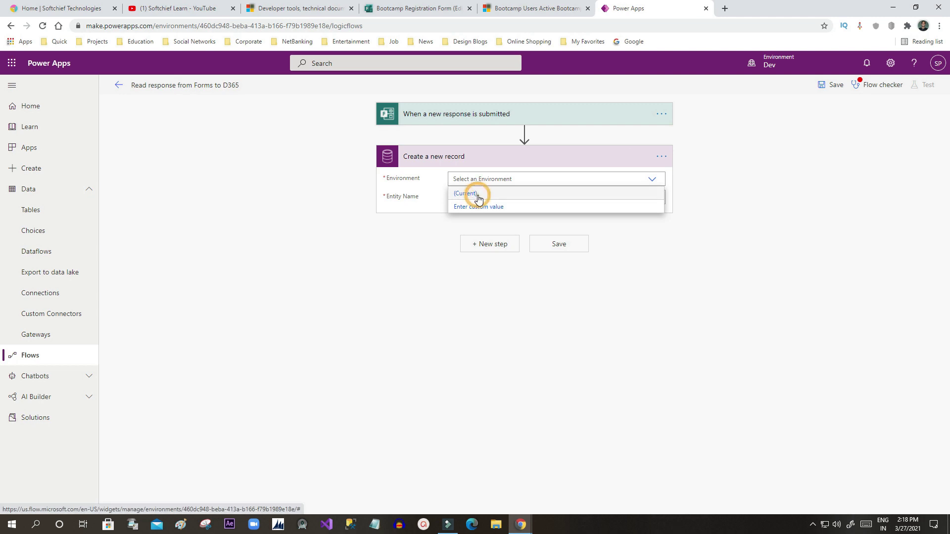
click(649, 200)
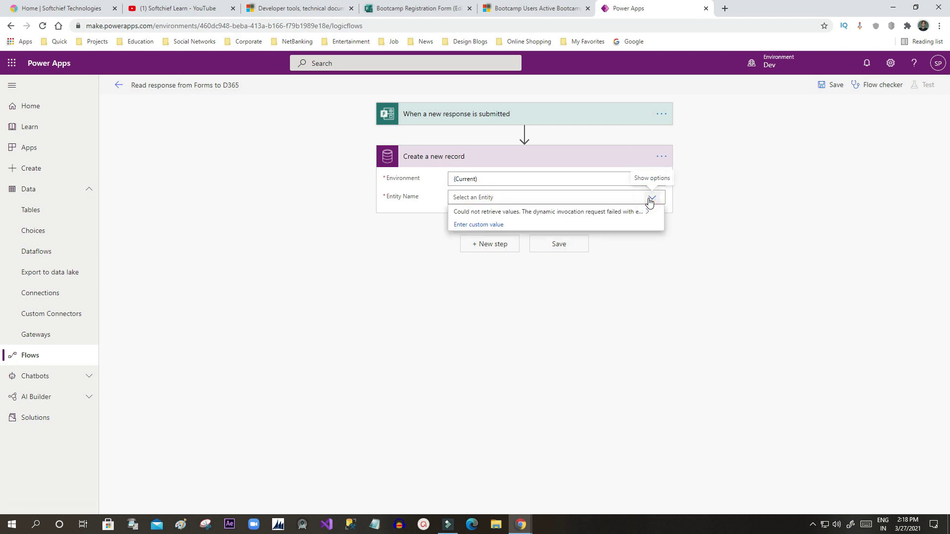
click(544, 197)
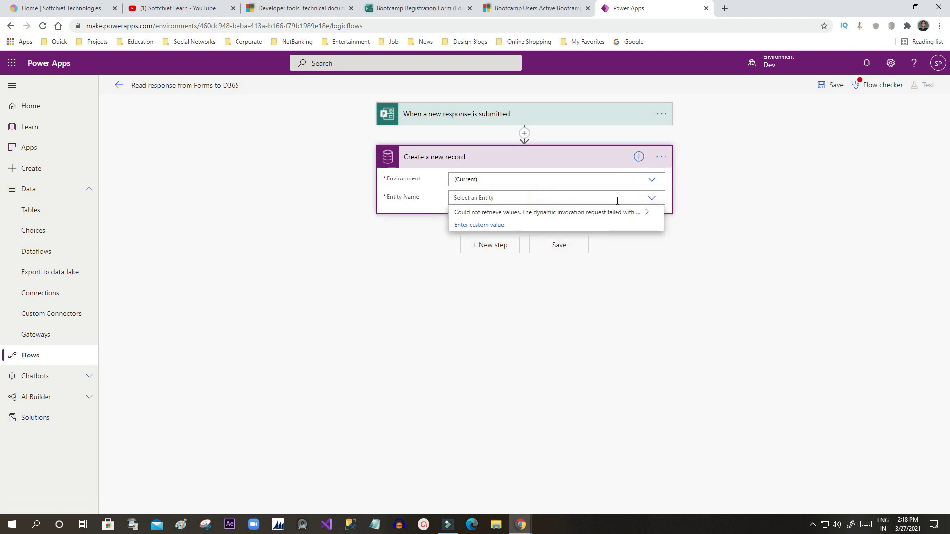
click(652, 199)
click(652, 199)
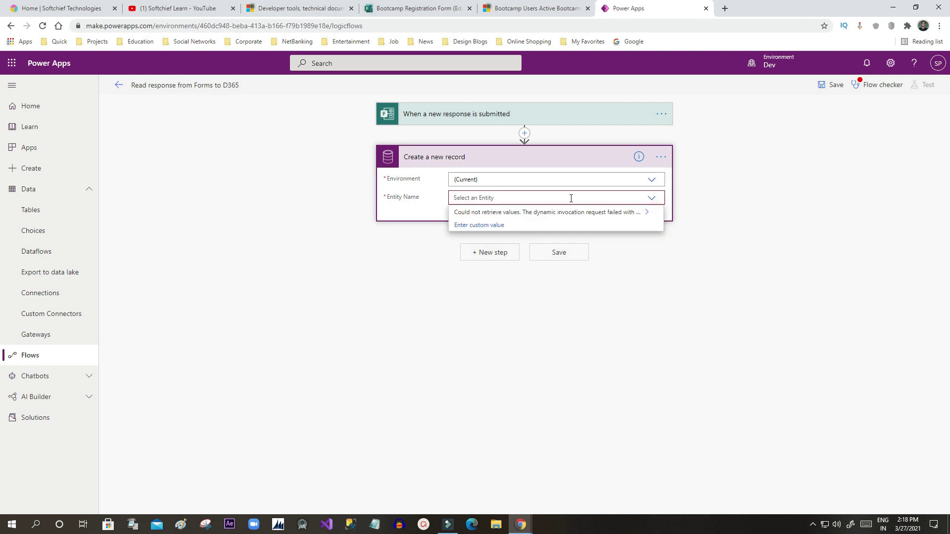
click(651, 181)
click(652, 183)
click(652, 183)
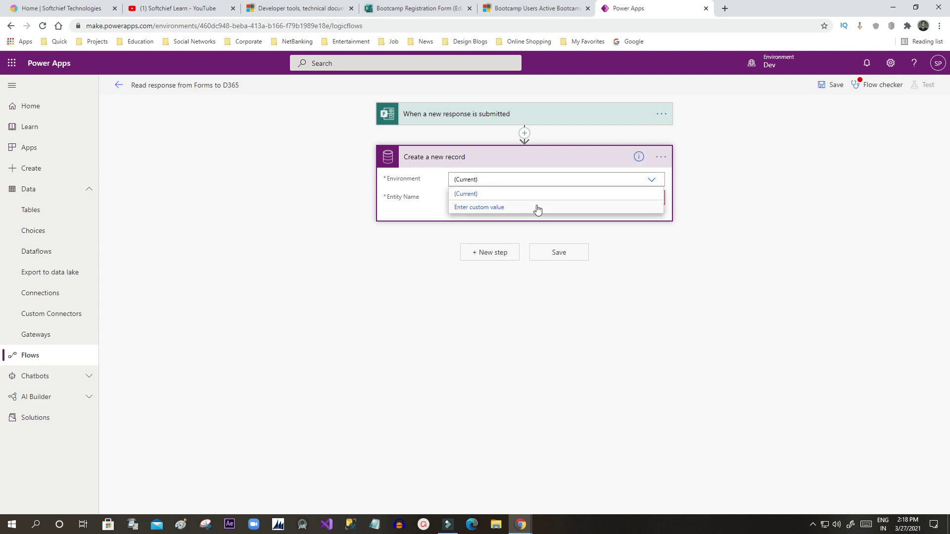
Step: Delete the Create a new record step and begin a fresh new step
click(661, 157)
click(708, 280)
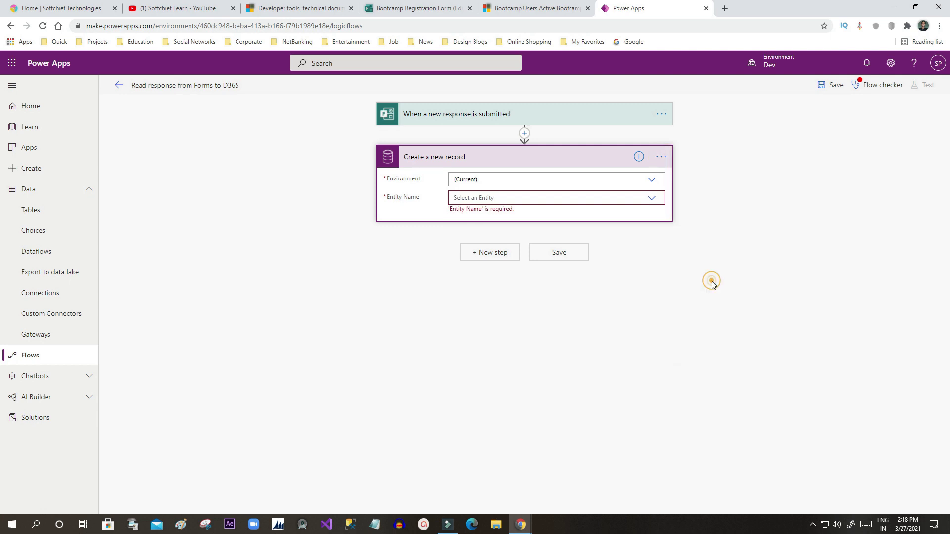
click(492, 161)
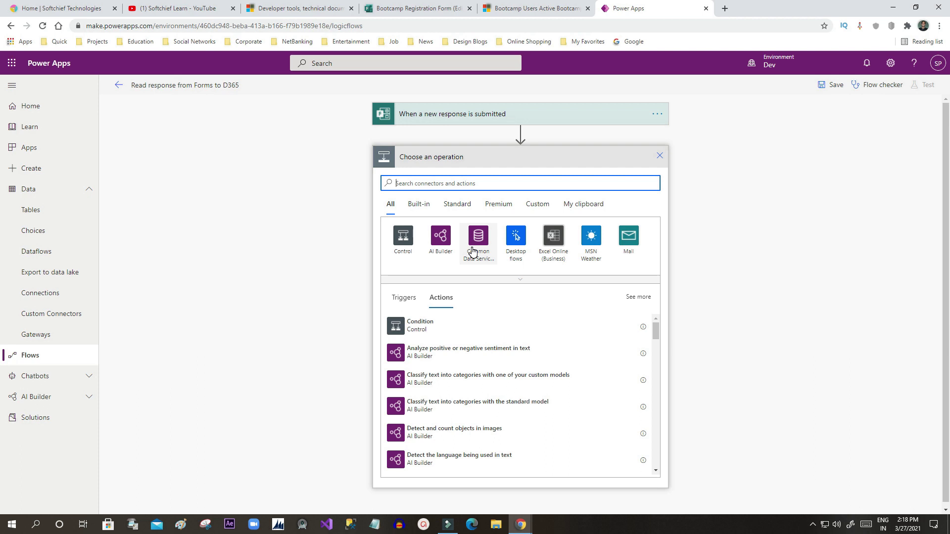
Step: Add Common Data Service (current environment) 'Add a new row' with Table name Bootcamp Users
text(common data)
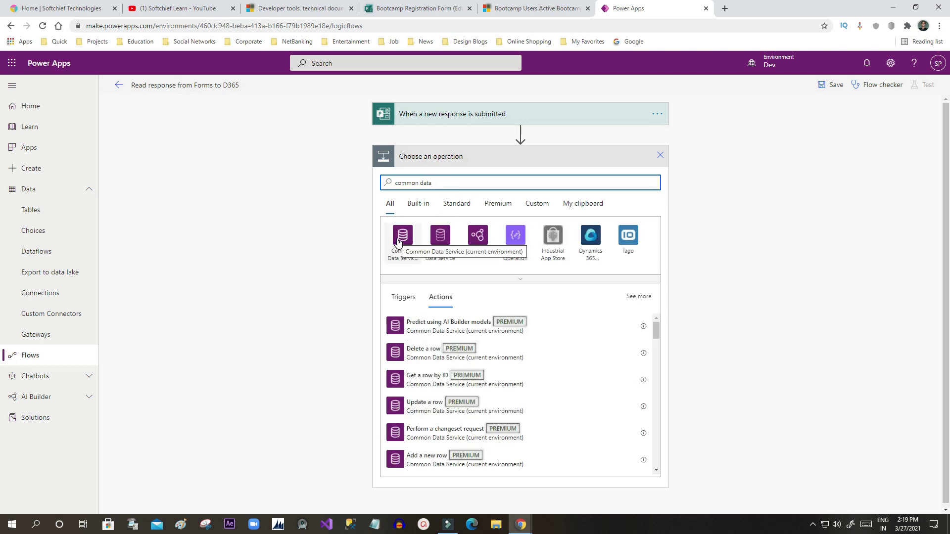
click(398, 240)
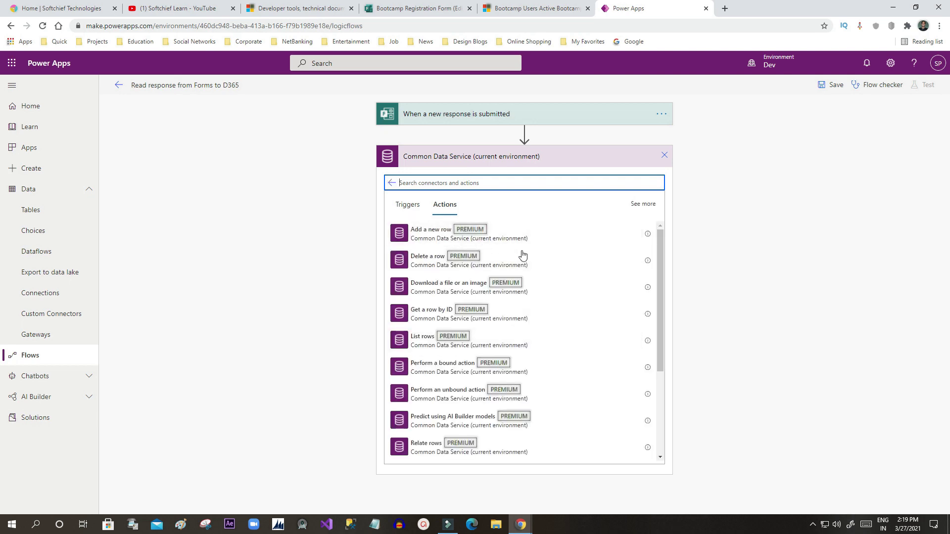
drag(659, 314, 666, 298)
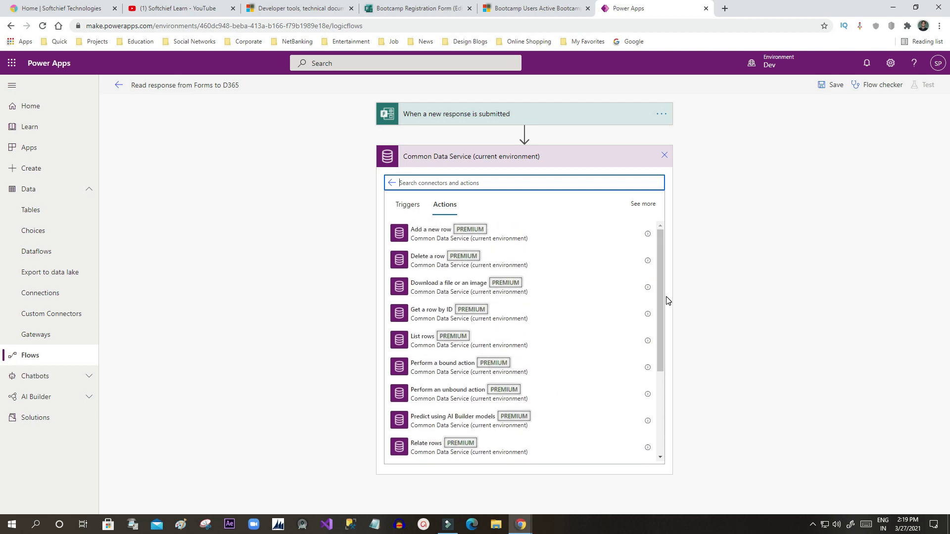
click(474, 241)
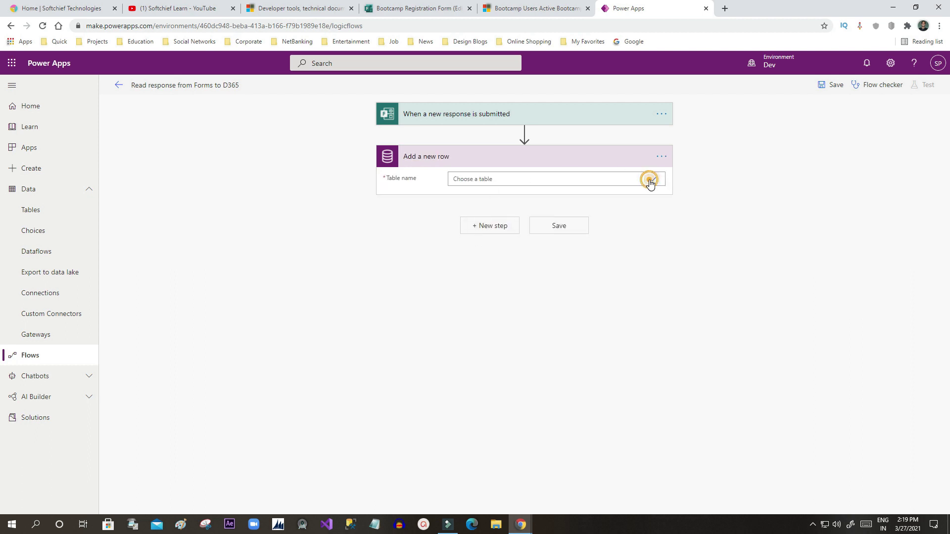
click(651, 181)
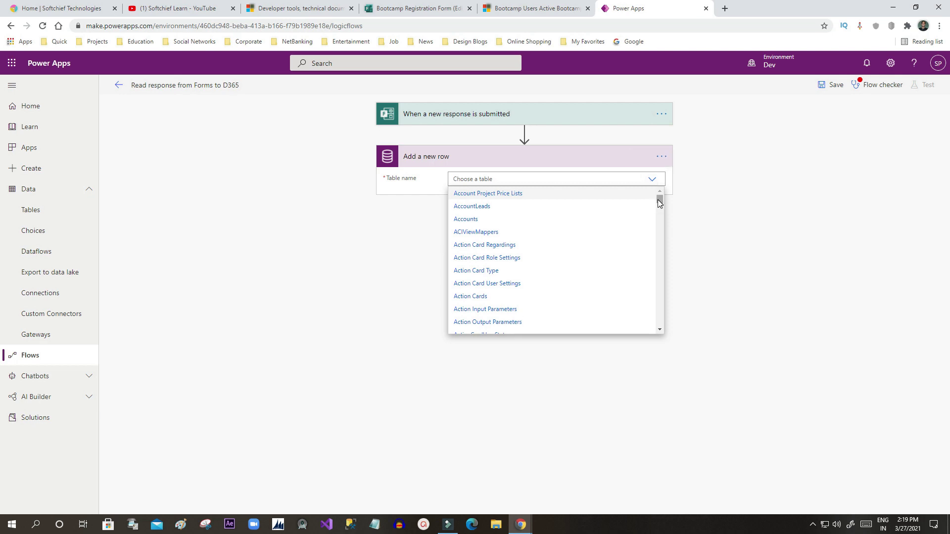
scroll(589, 284, down, 5)
scroll(589, 284, down, 8)
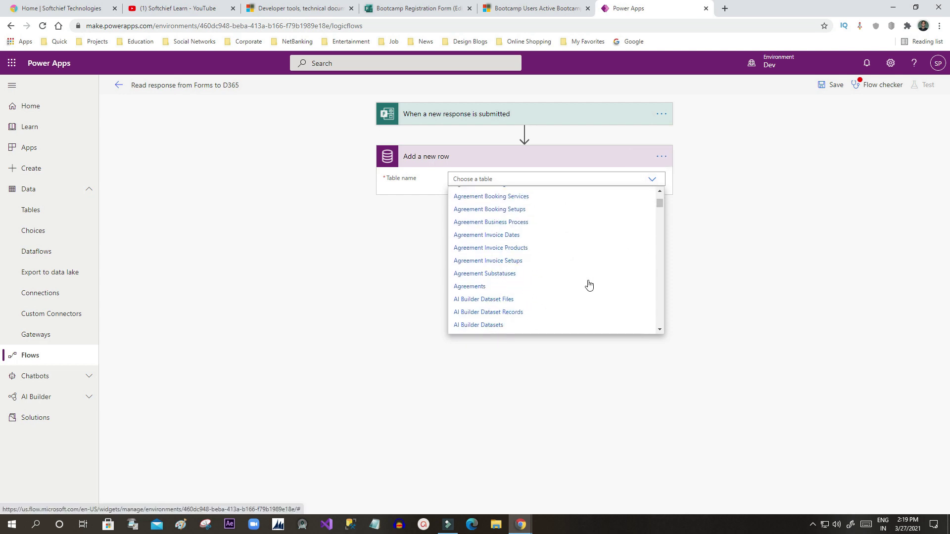
scroll(589, 285, down, 10)
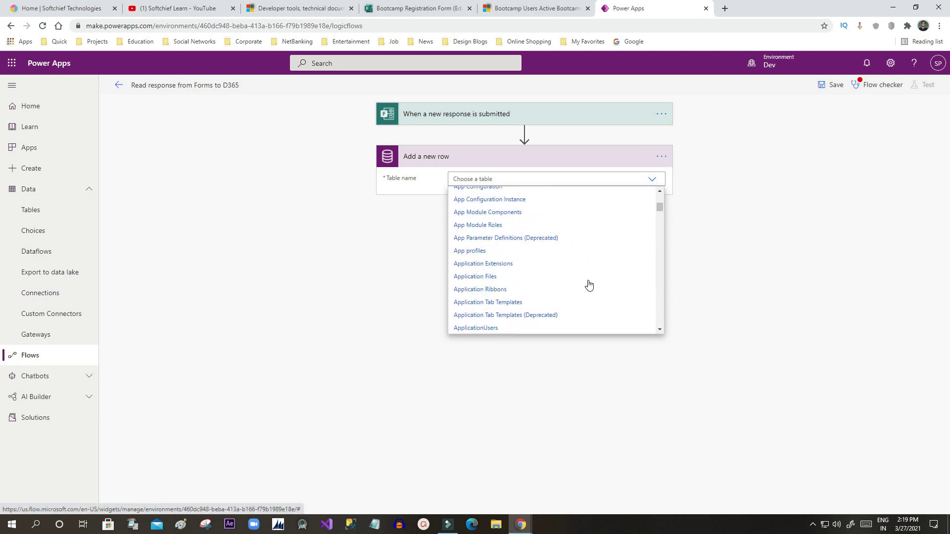
scroll(589, 284, down, 2)
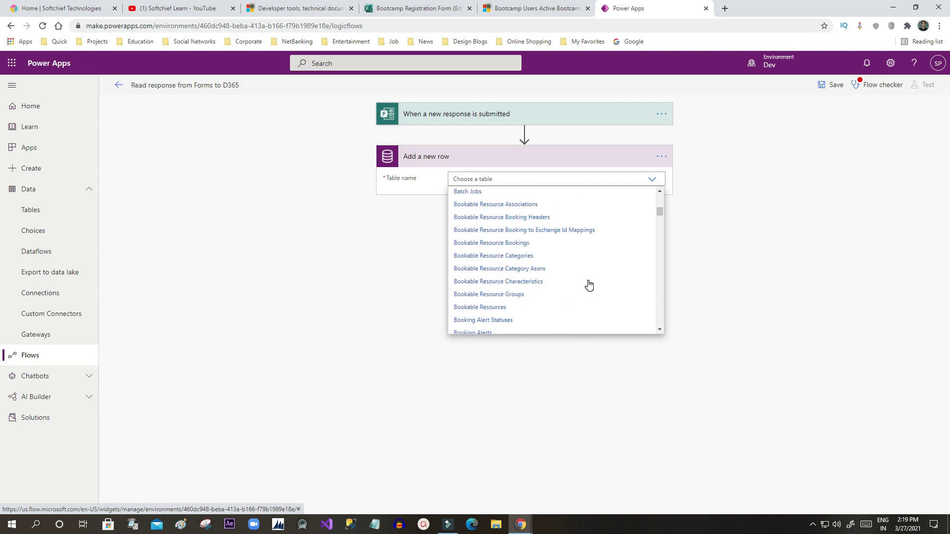
scroll(513, 299, down, 2)
scroll(514, 300, down, 2)
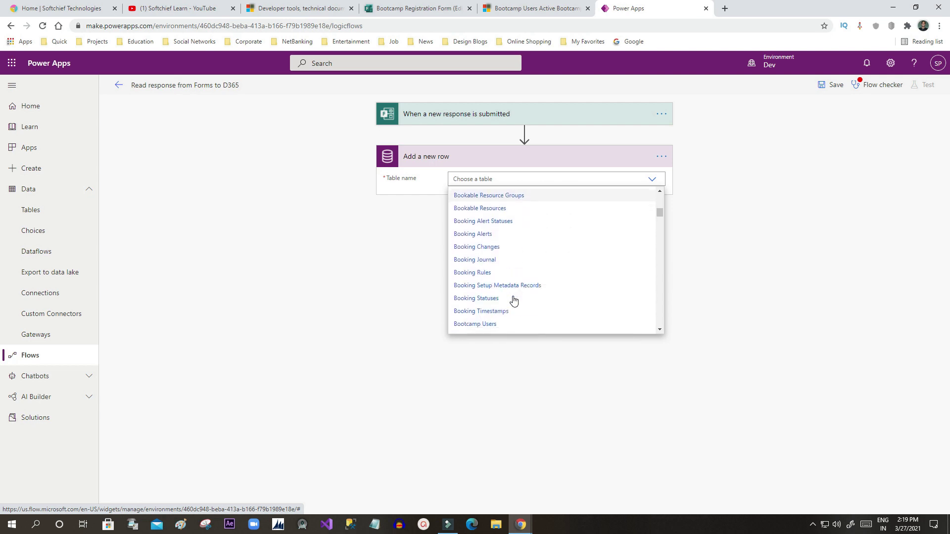
scroll(513, 300, down, 2)
click(490, 275)
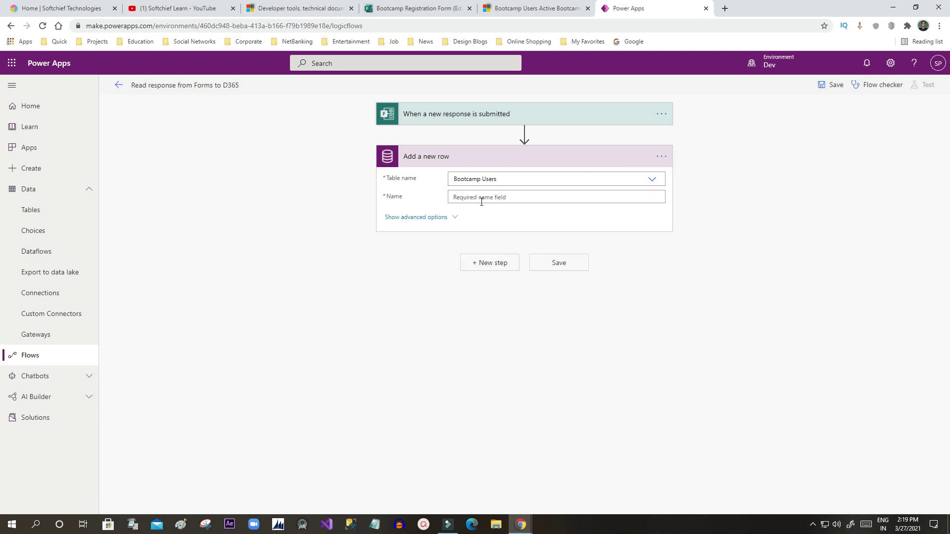
Step: Show advanced options on Add a new row, select Name, and expand the trigger card
click(457, 217)
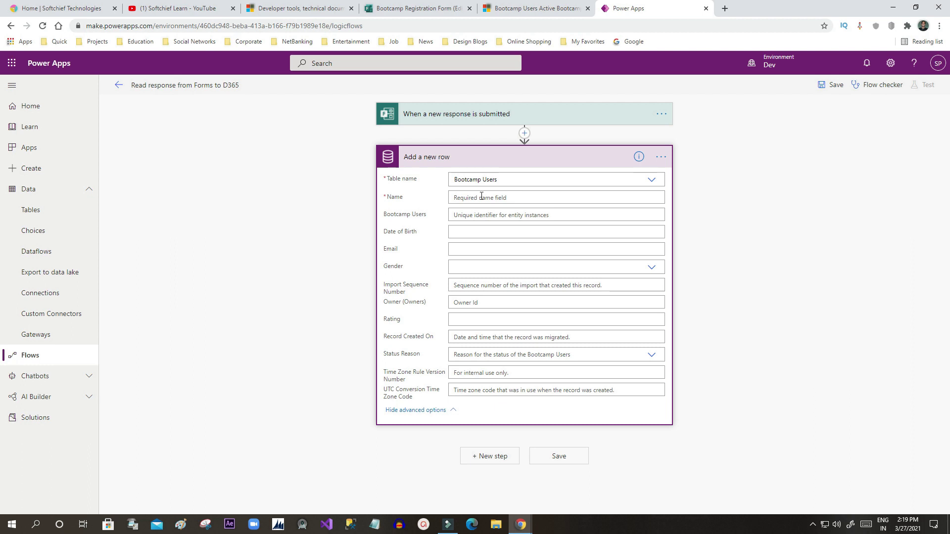
click(465, 197)
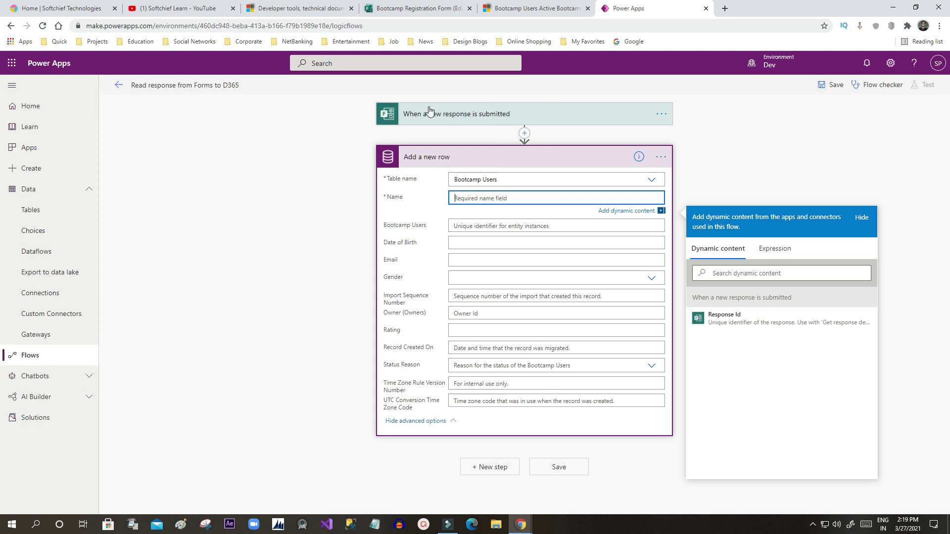
click(460, 113)
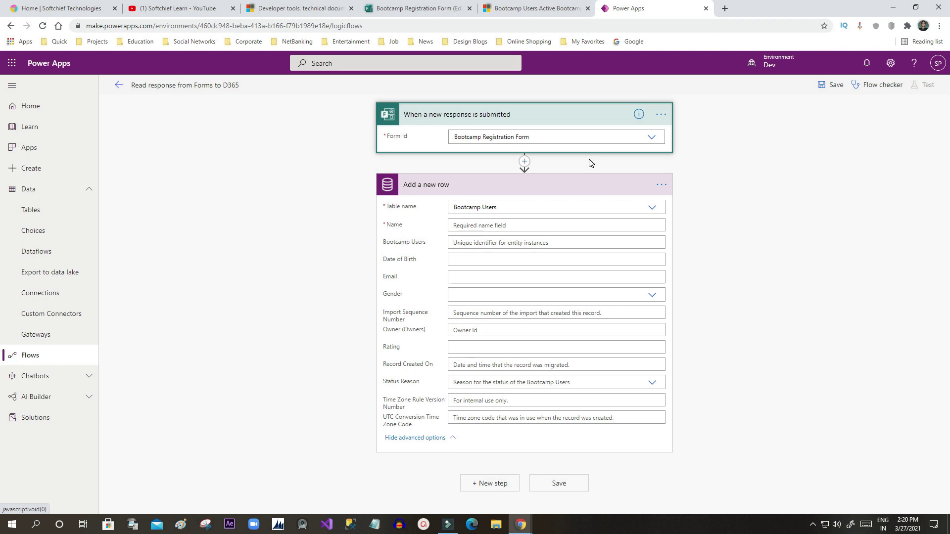
Step: Insert Microsoft Forms 'Get response details' for Bootcamp Registration Form using the trigger's Response Id
click(524, 161)
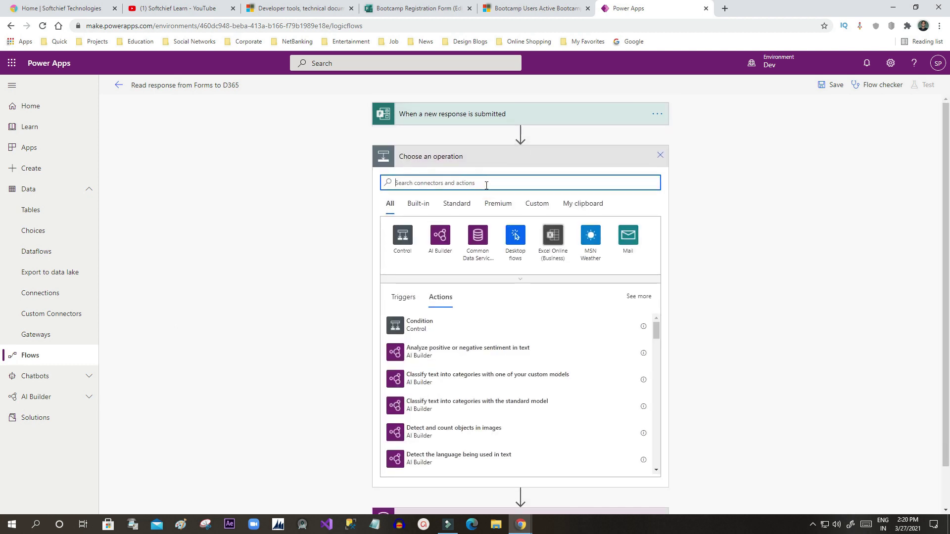
text(microsoft)
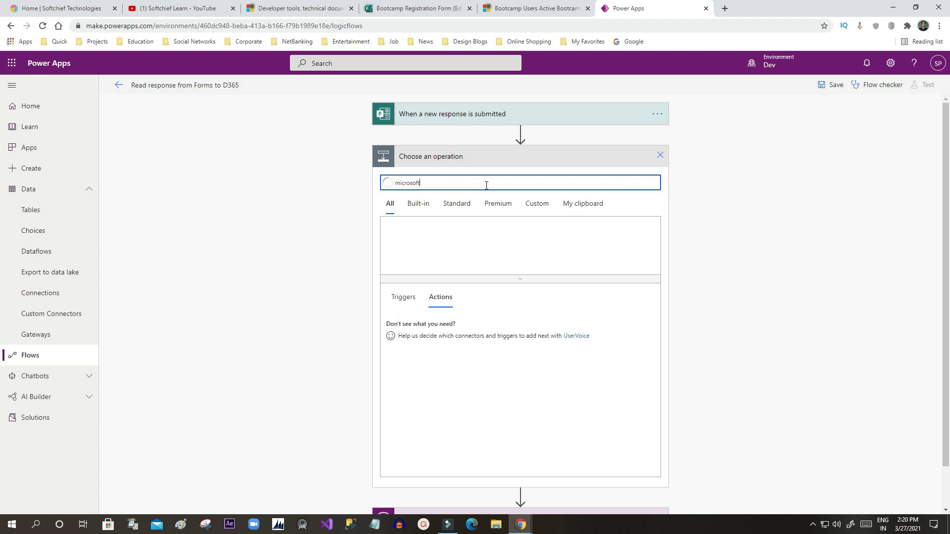
text( form)
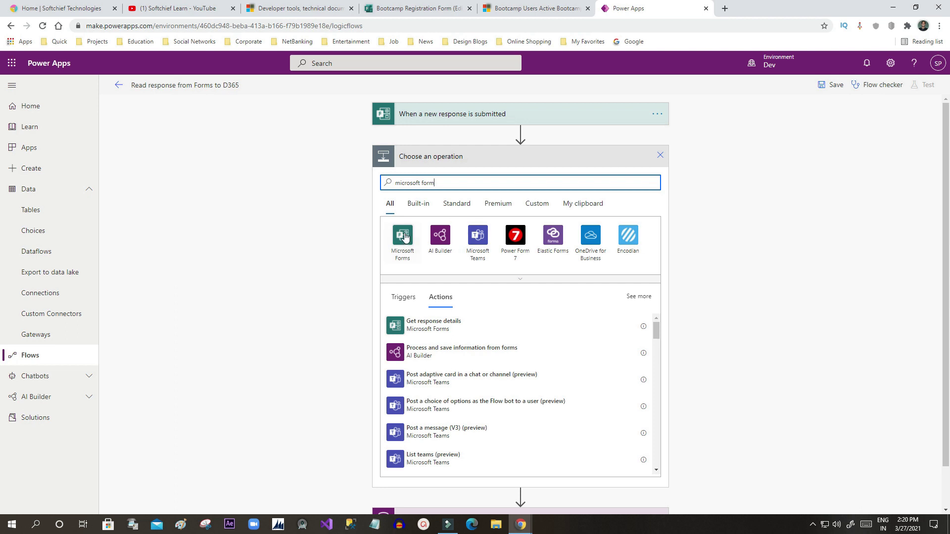
click(402, 234)
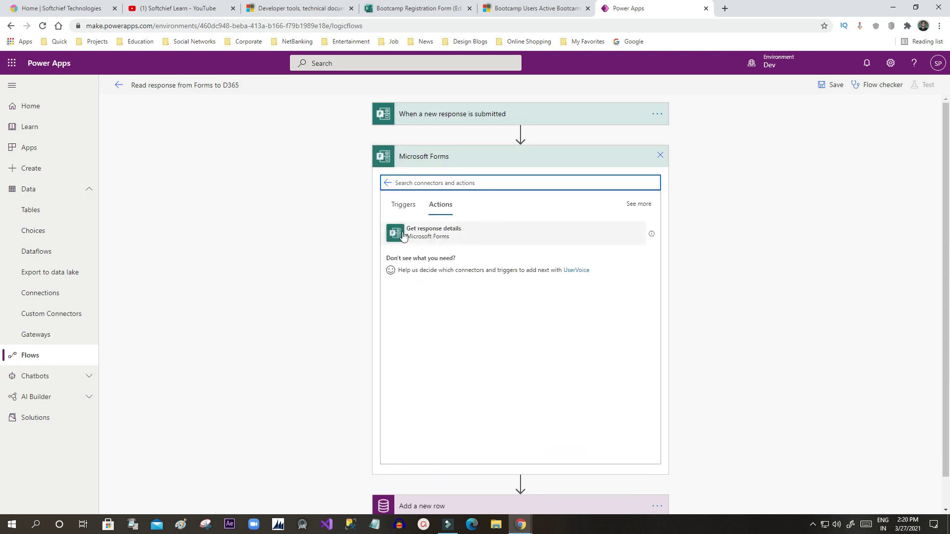
click(463, 233)
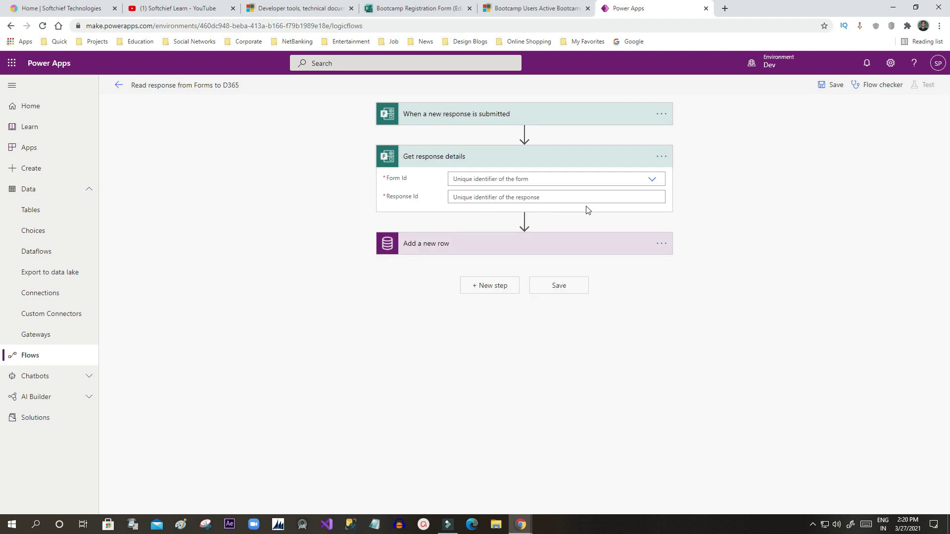
click(650, 181)
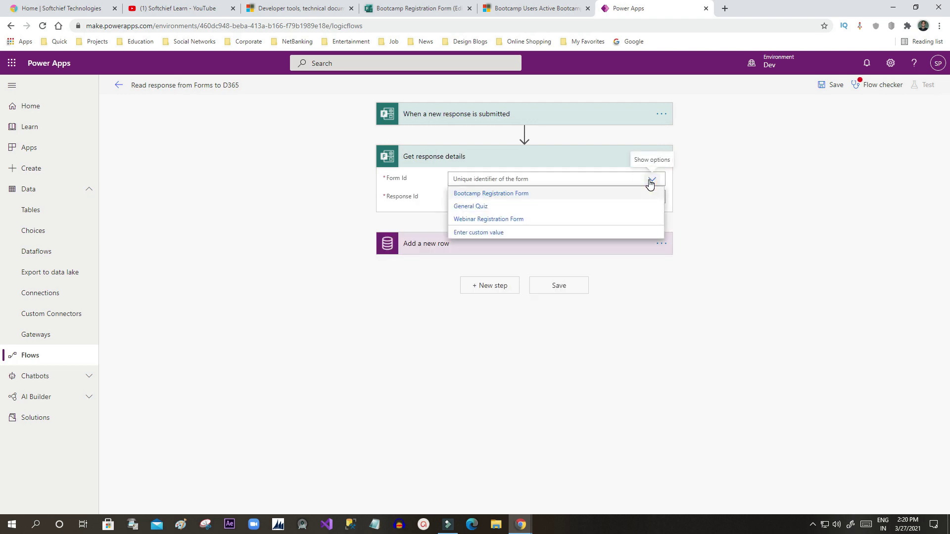
click(501, 195)
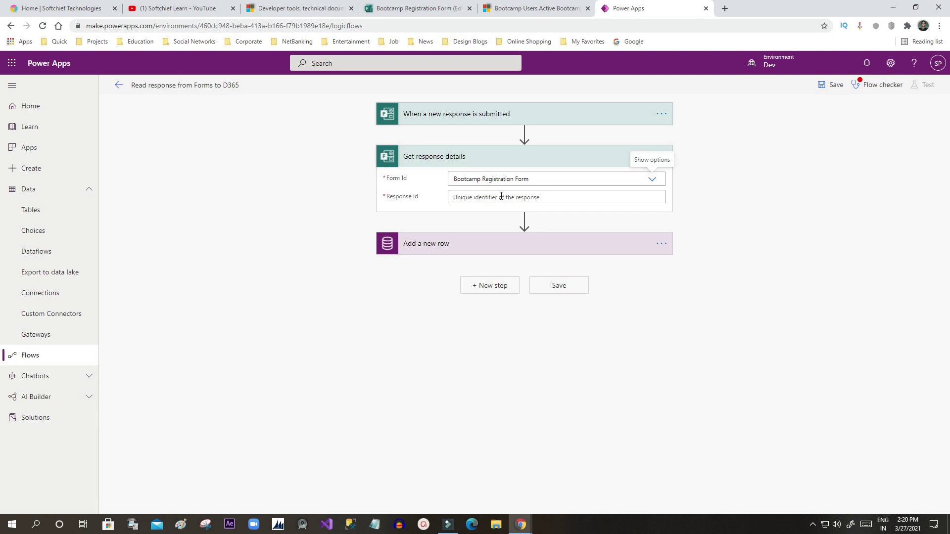
click(486, 197)
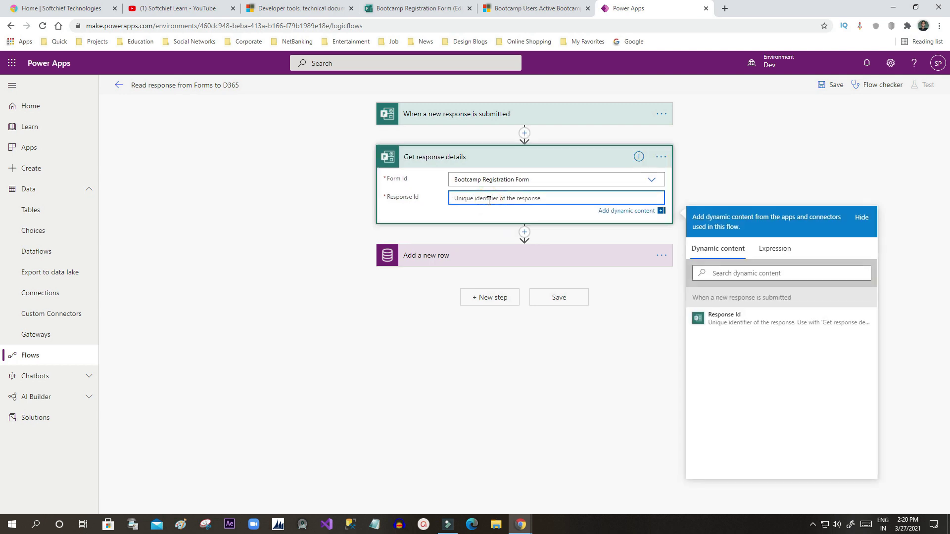
click(728, 319)
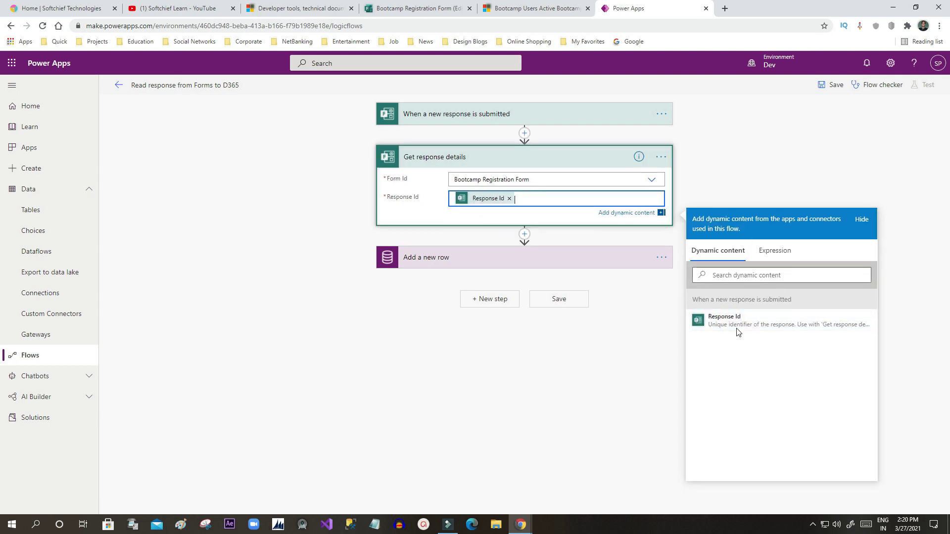
click(489, 218)
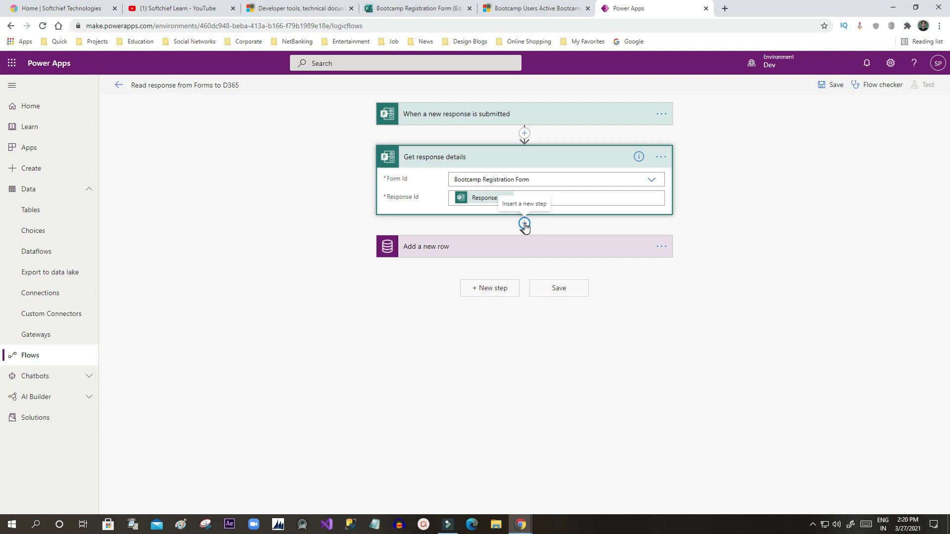
Step: Fill the Add a new row step's Name field with the form's Full Name answer
click(525, 223)
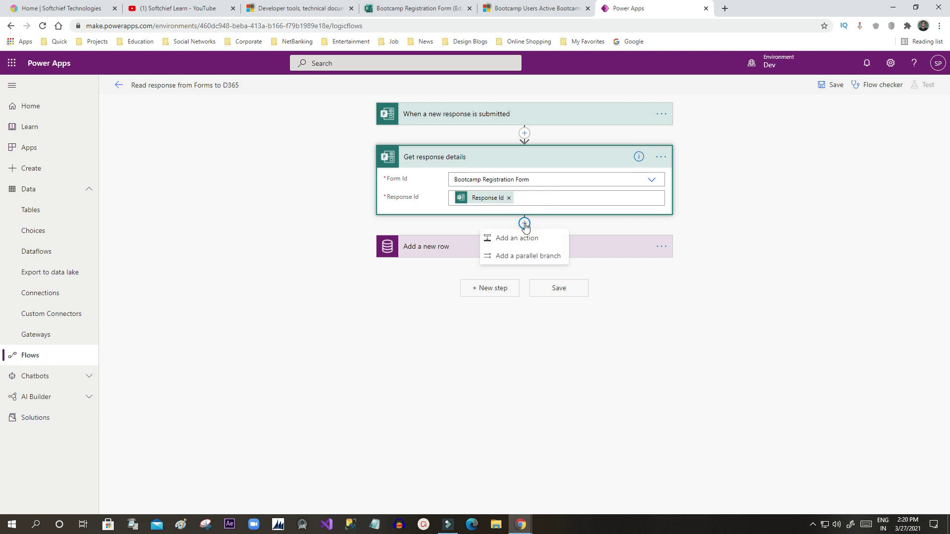
click(441, 252)
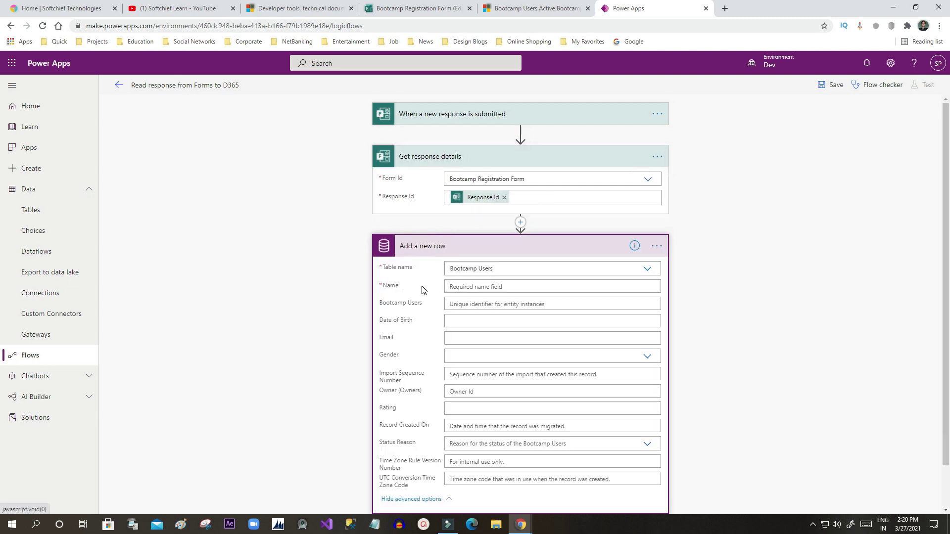
click(467, 286)
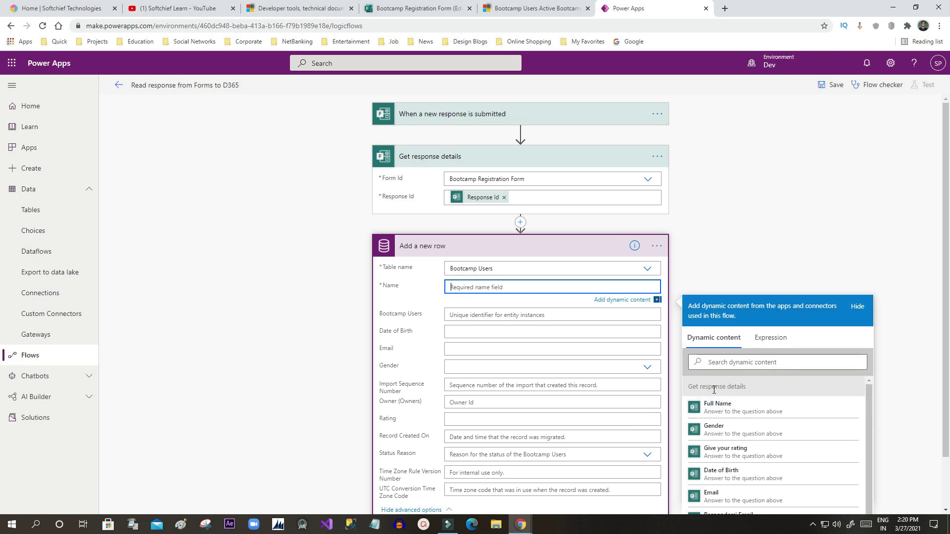
drag(708, 386, 740, 396)
click(726, 411)
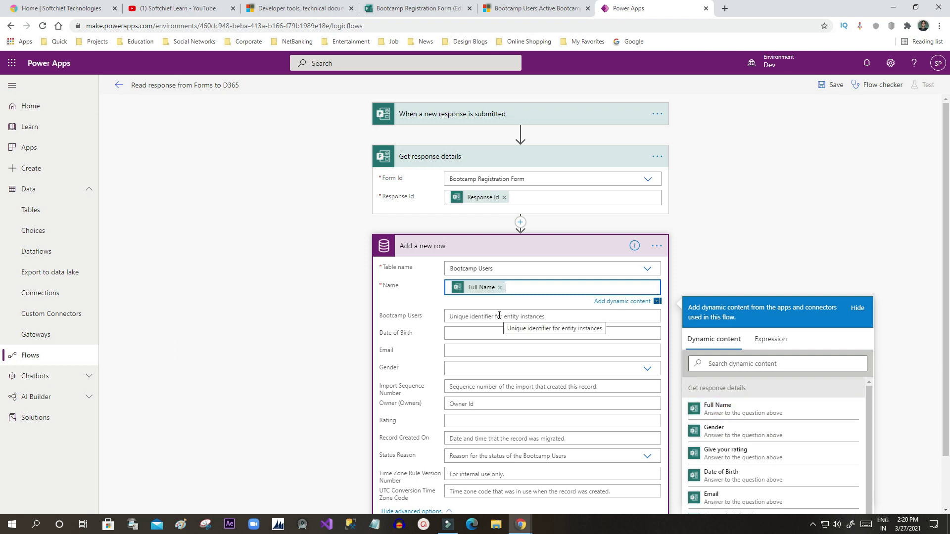
click(483, 317)
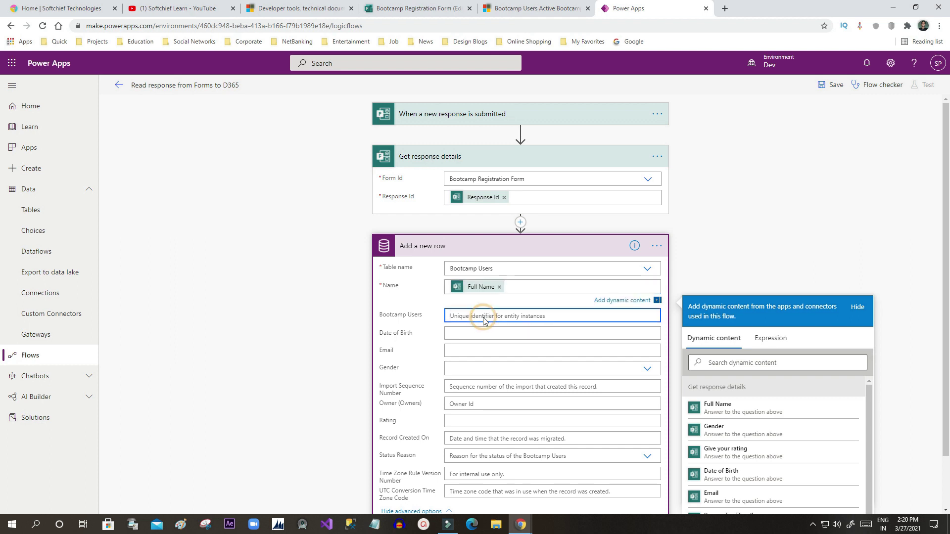
click(413, 319)
Step: Insert the Date of Birth and Email answer tokens, searching dynamic content for 'date' and 'em'
click(458, 332)
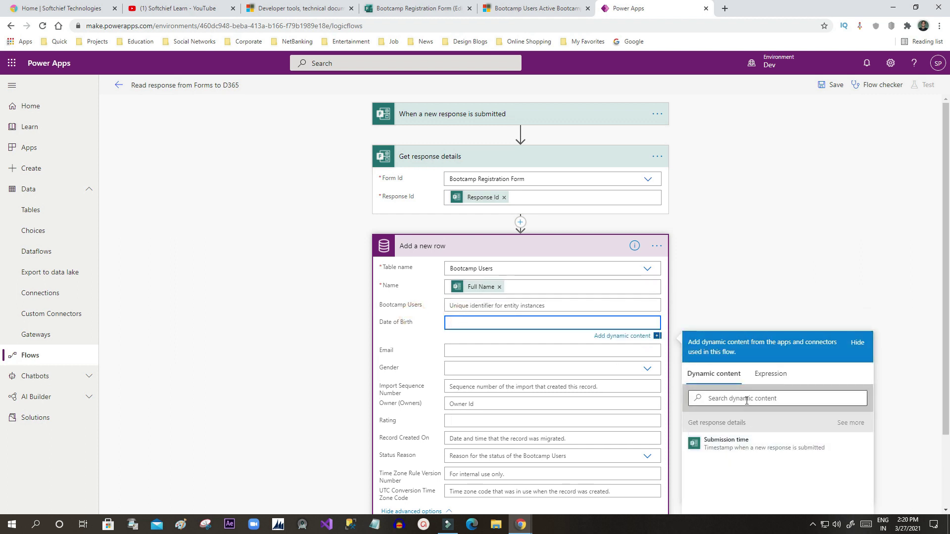
click(744, 398)
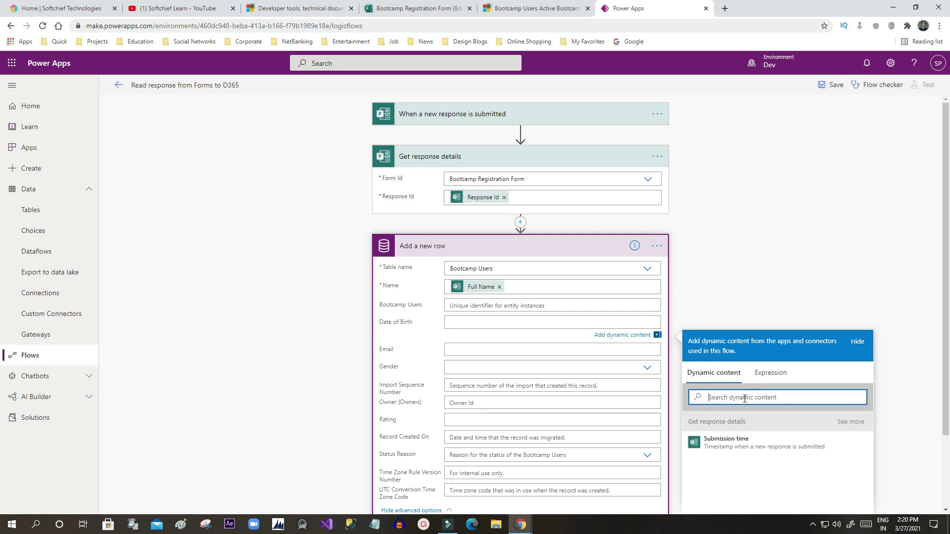
text(date)
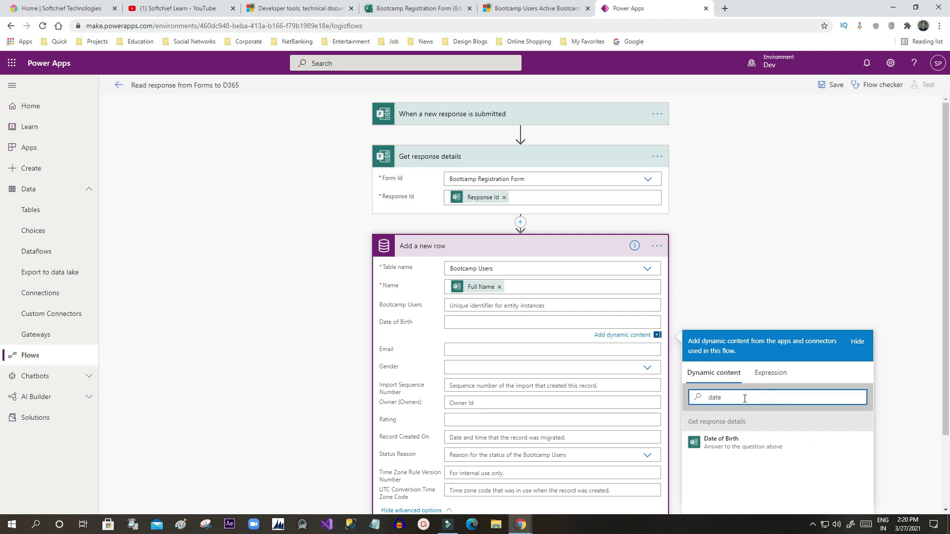
click(735, 443)
click(473, 352)
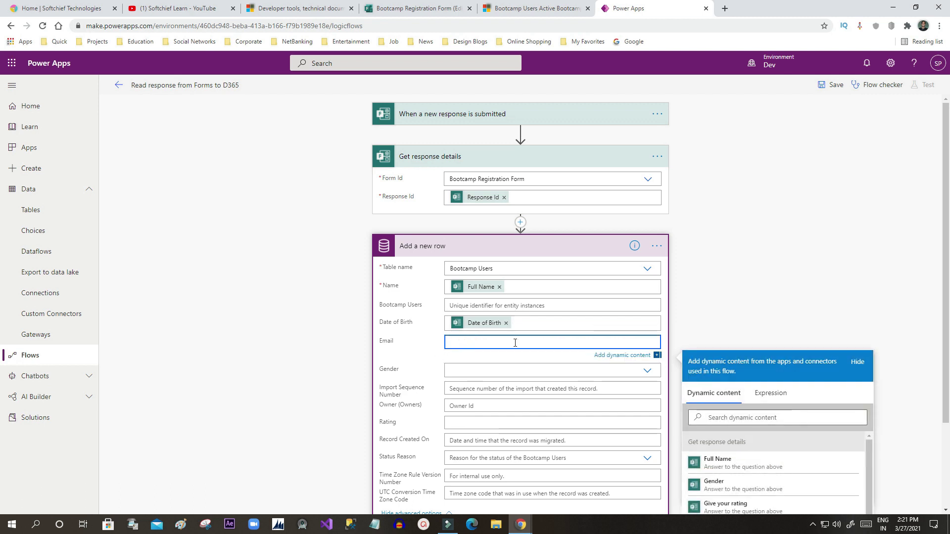
click(724, 418)
text(email)
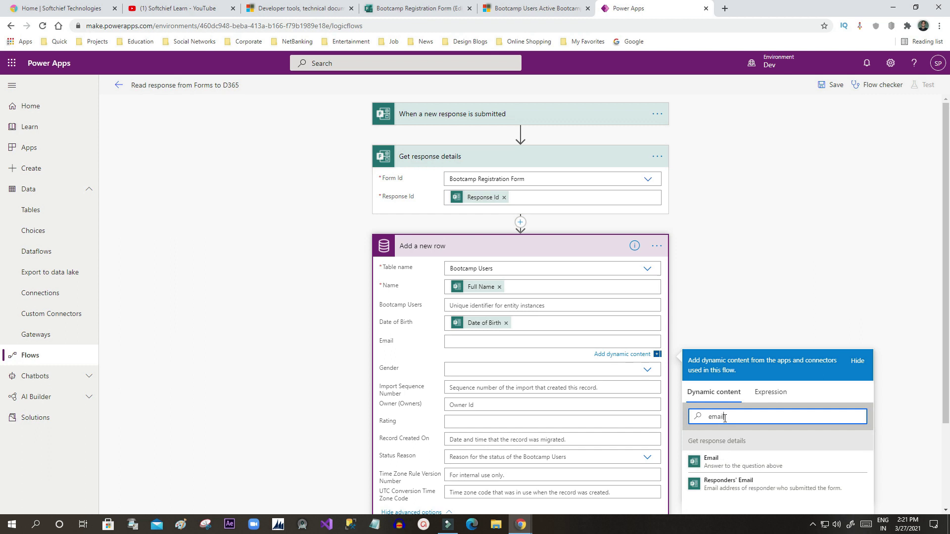
click(726, 465)
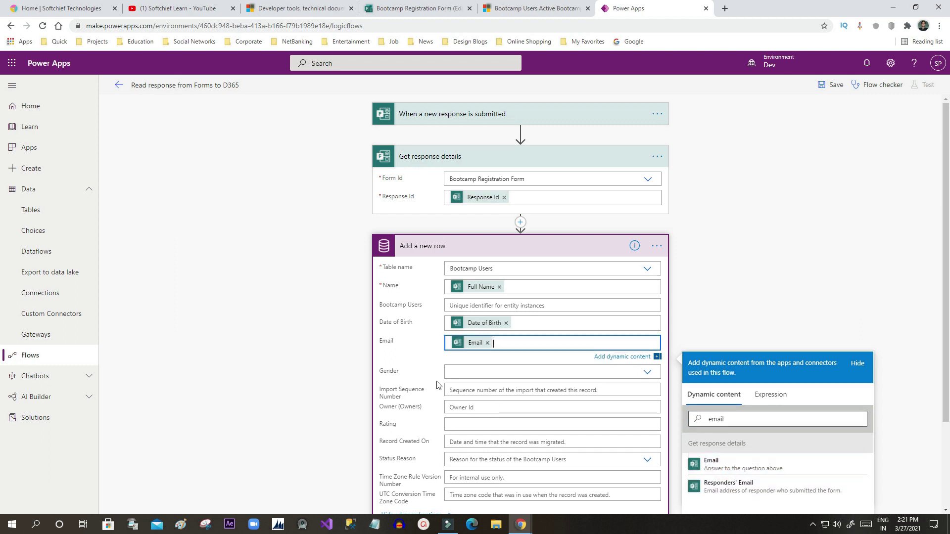
Step: Leave the Gender choice empty and save the flow
click(459, 372)
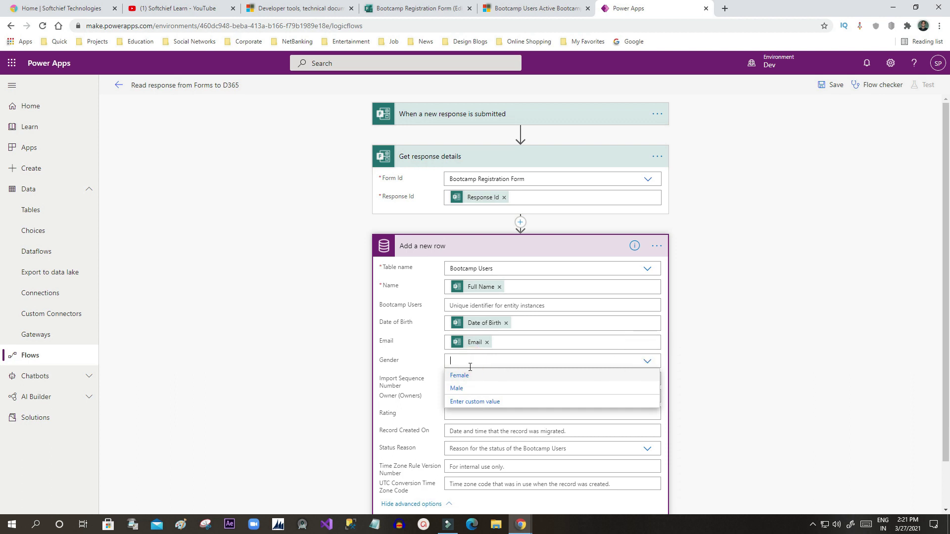
click(398, 360)
click(471, 358)
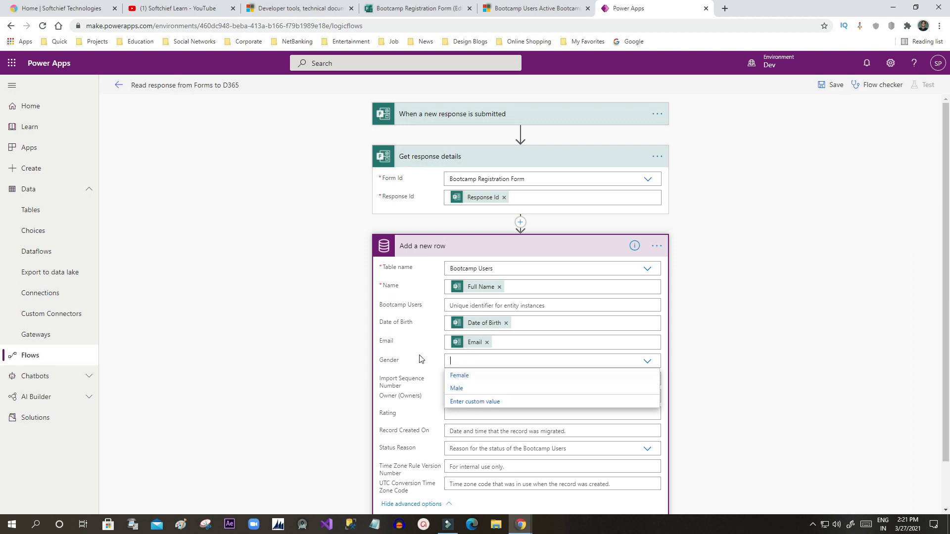
click(410, 349)
scroll(517, 319, down, 1)
scroll(495, 269, up, 1)
scroll(552, 333, down, 1)
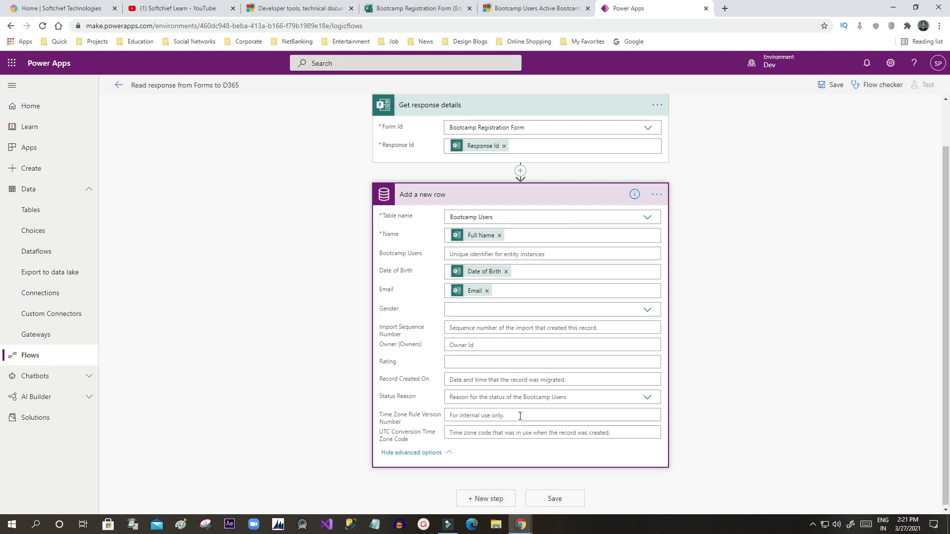
scroll(606, 257, up, 1)
click(830, 85)
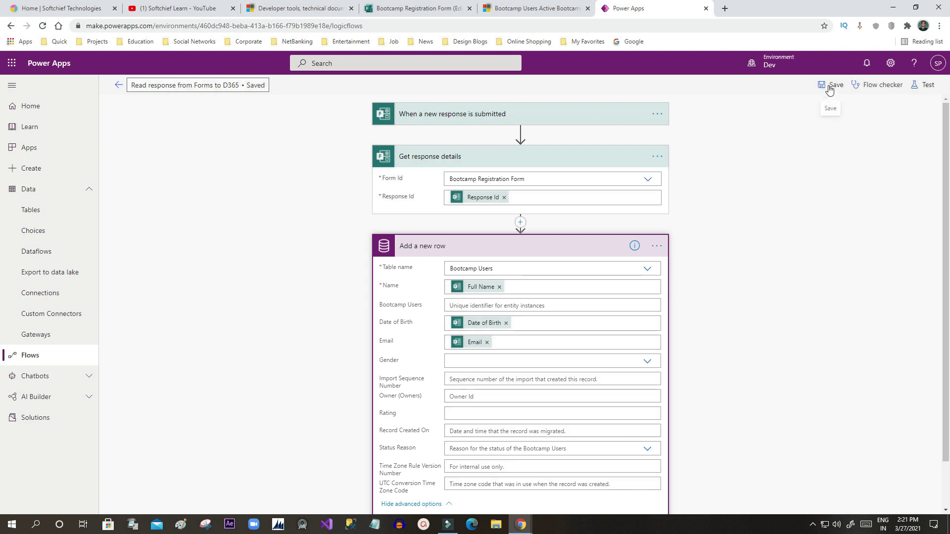
Step: Save the flow again and start a manual test so it waits for a form response
click(826, 89)
click(915, 89)
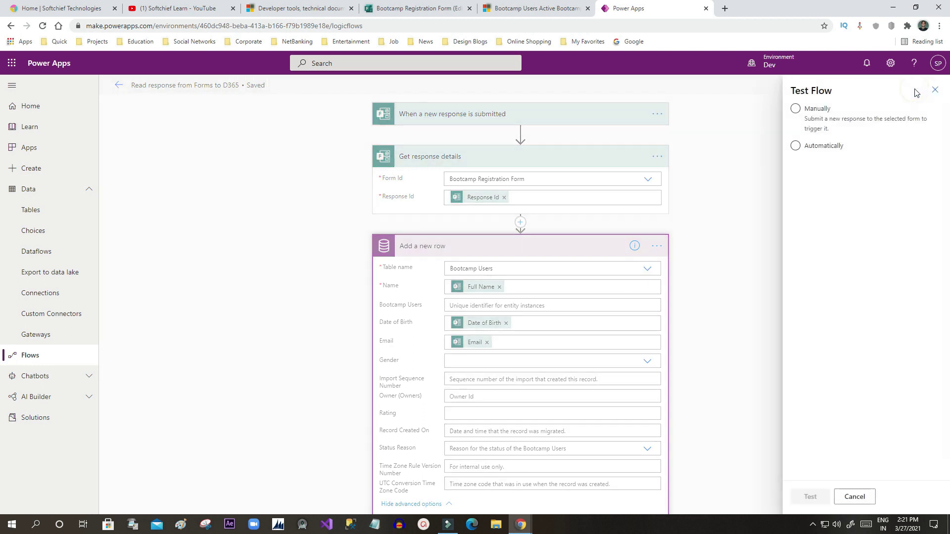
click(794, 146)
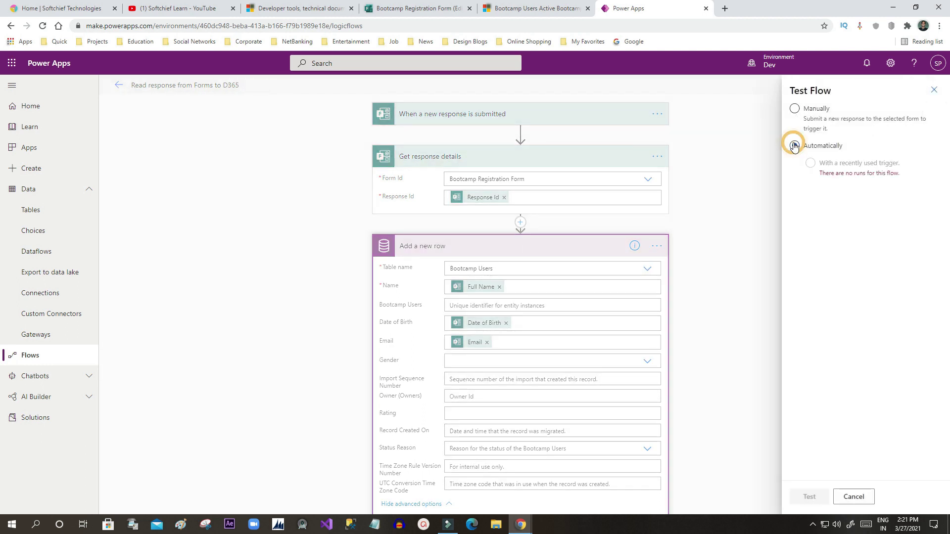
click(793, 108)
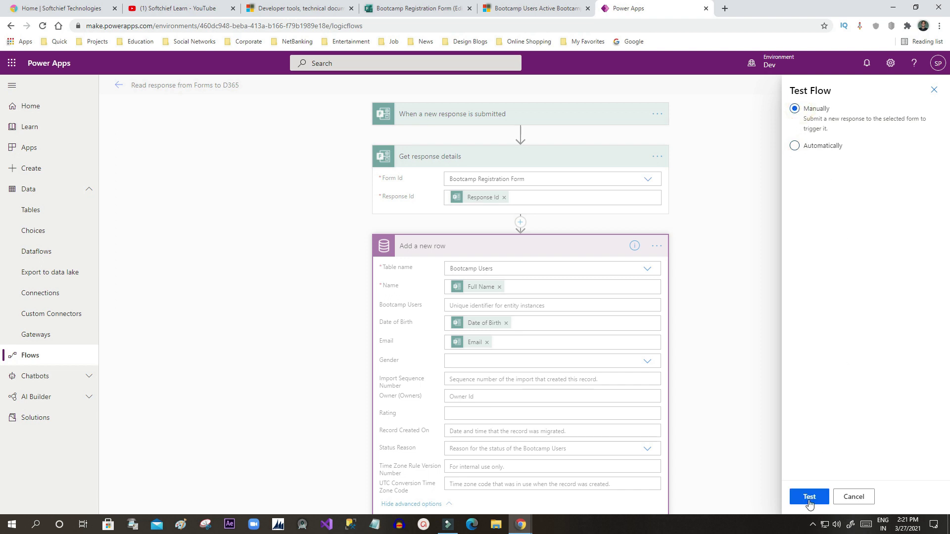
click(810, 497)
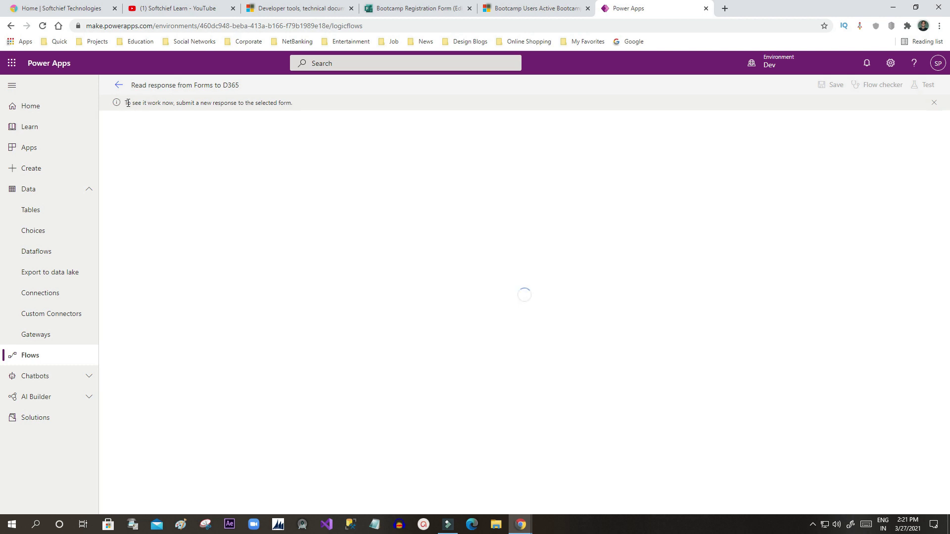
drag(129, 104, 285, 103)
Step: Start another form response, enter the full name and answer Male for Gender
click(285, 105)
mouse_move(519, 522)
click(561, 484)
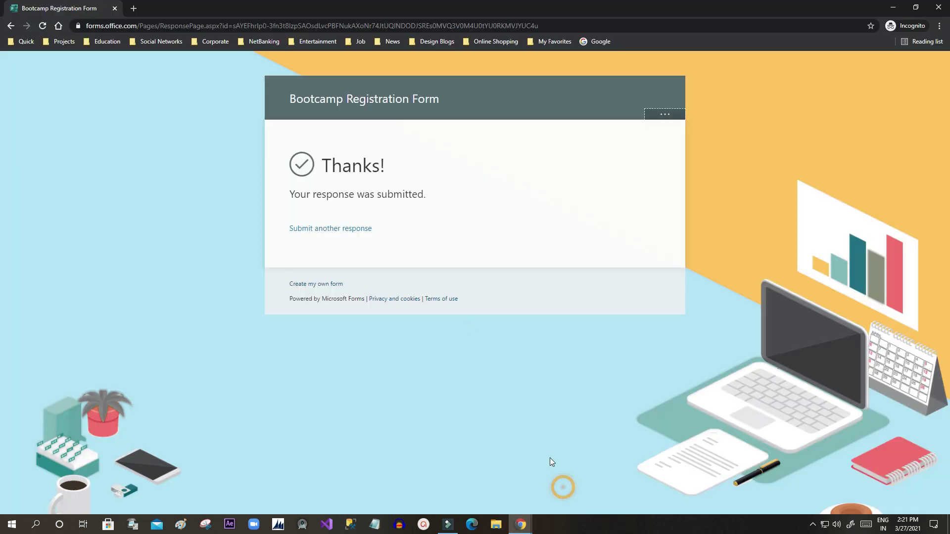
click(333, 228)
click(335, 241)
text(san)
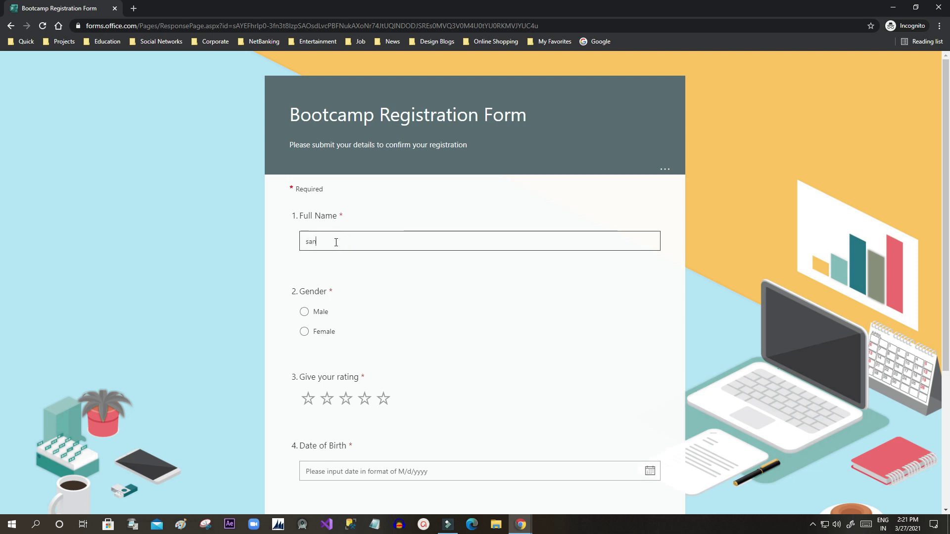
scroll(334, 241, down, 2)
click(304, 213)
Step: Give a two-star rating, birth date 3/14/2021, enter the email, and submit
click(325, 302)
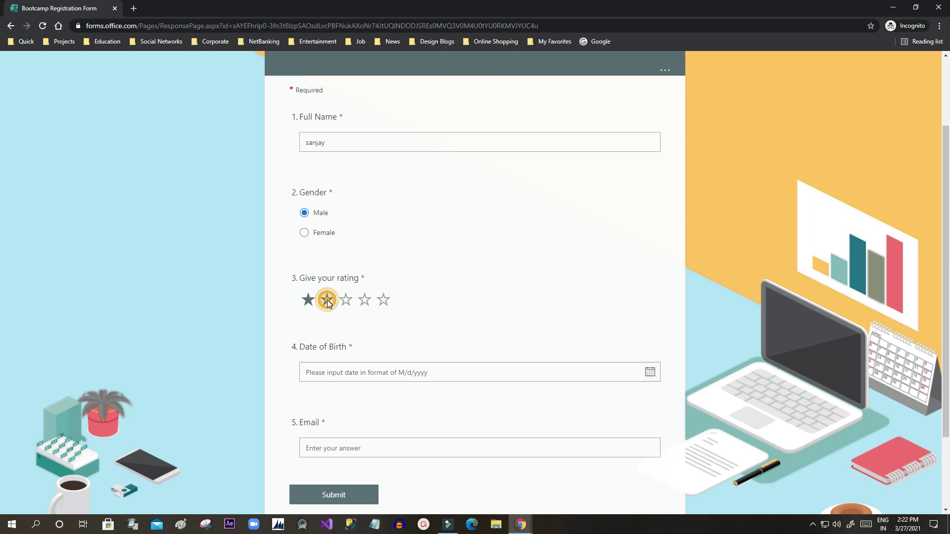
click(335, 372)
click(332, 443)
scroll(360, 391, down, 2)
click(351, 346)
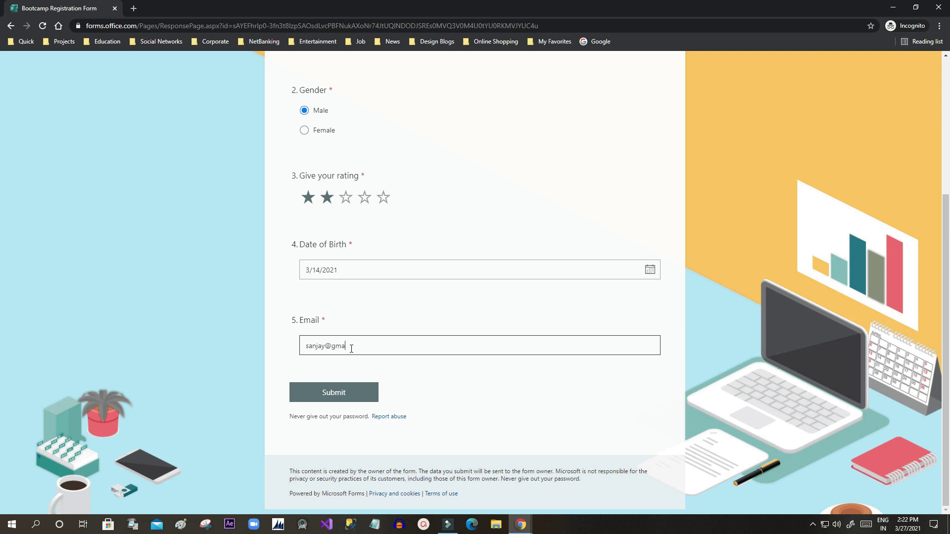
click(342, 392)
mouse_move(521, 528)
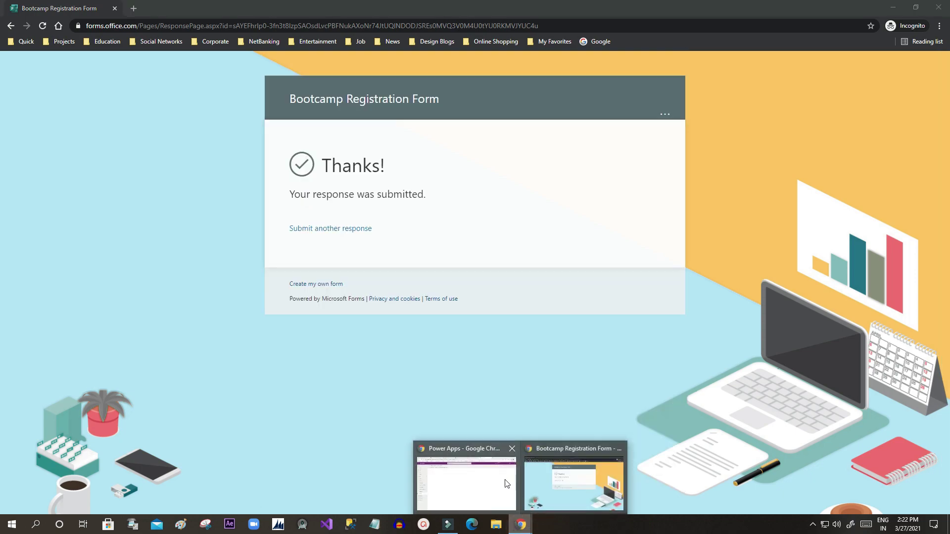
click(479, 476)
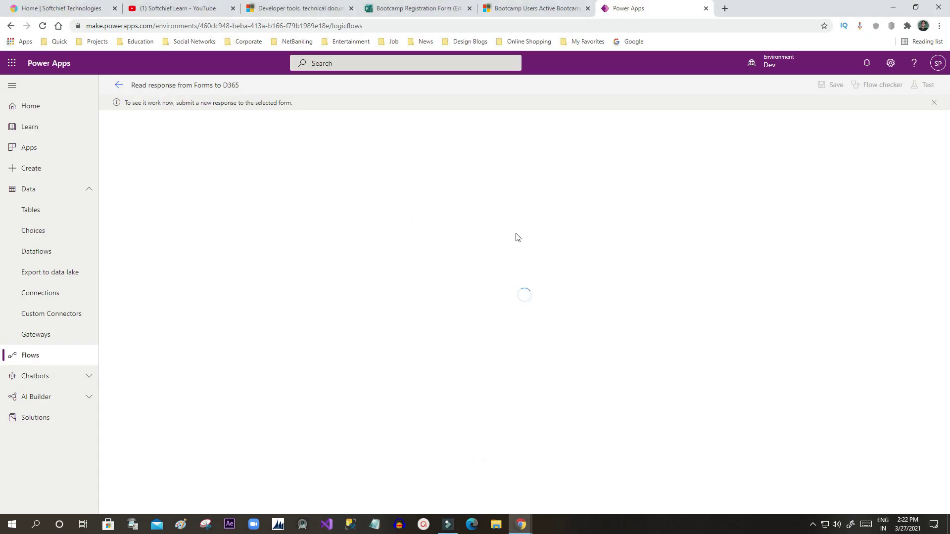
Step: Check the 'Your flow ran successfully' message, then go to the Bootcamp Users list
drag(126, 102, 183, 100)
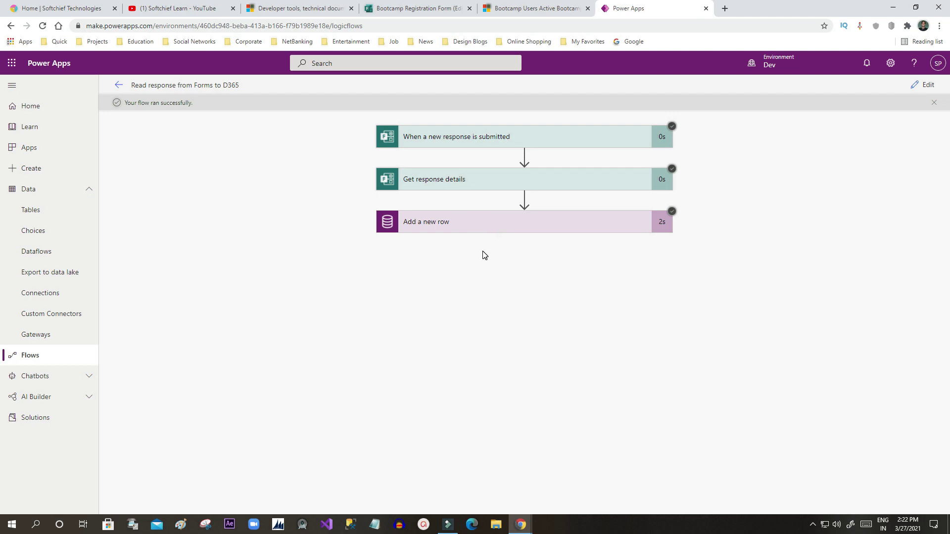
click(526, 6)
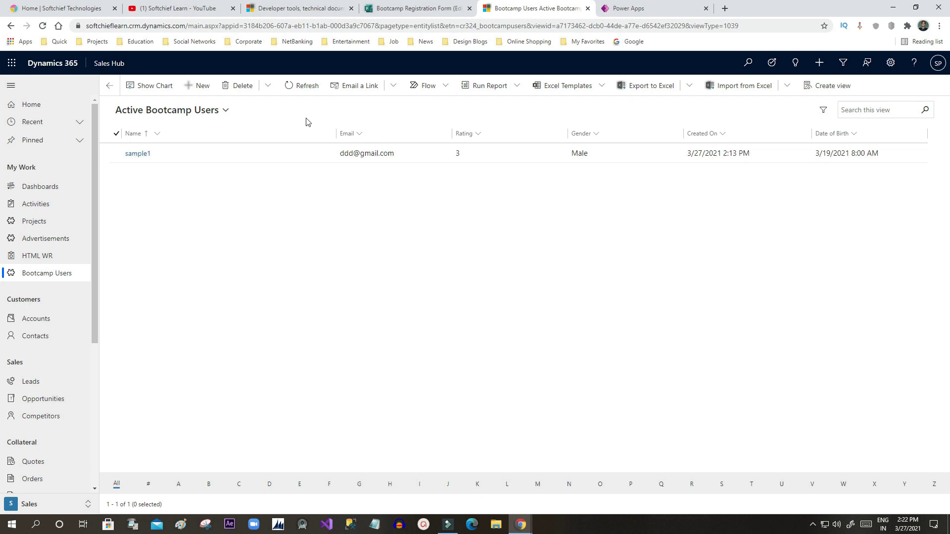
Step: Refresh the Bootcamp Users list, select the new record and compare it with the flow run results
click(296, 89)
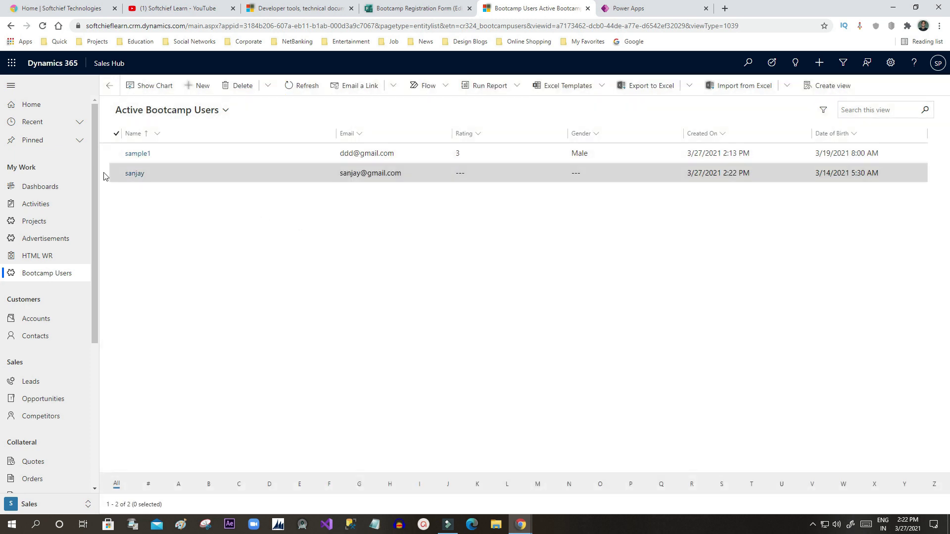
click(116, 173)
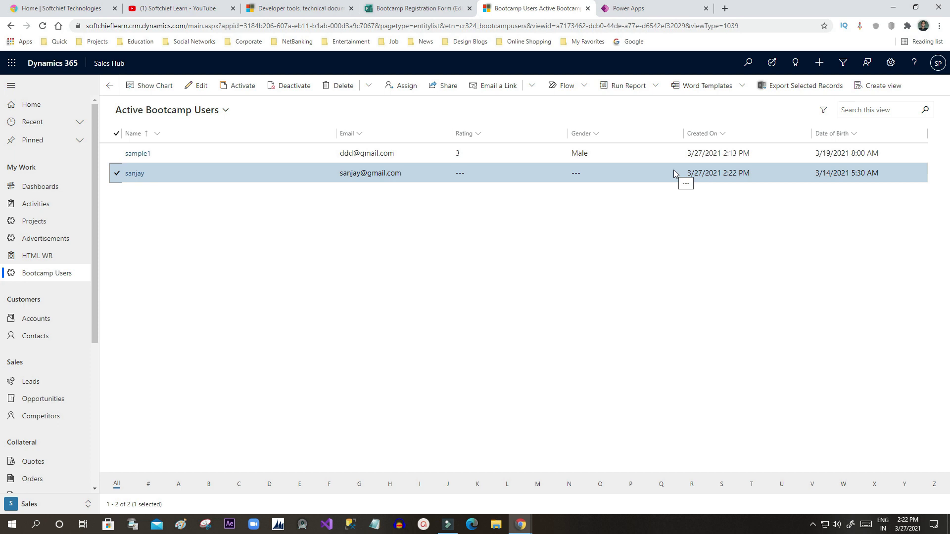
click(641, 7)
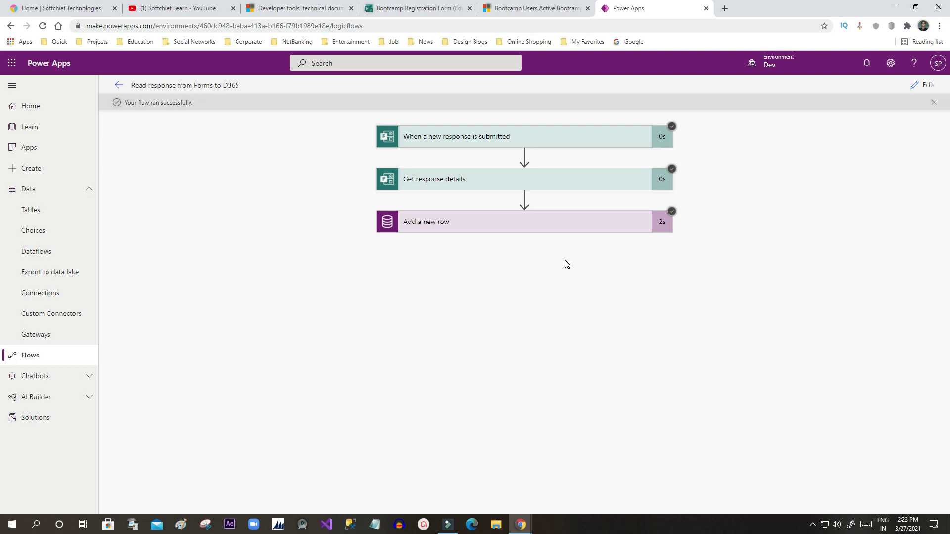
click(497, 10)
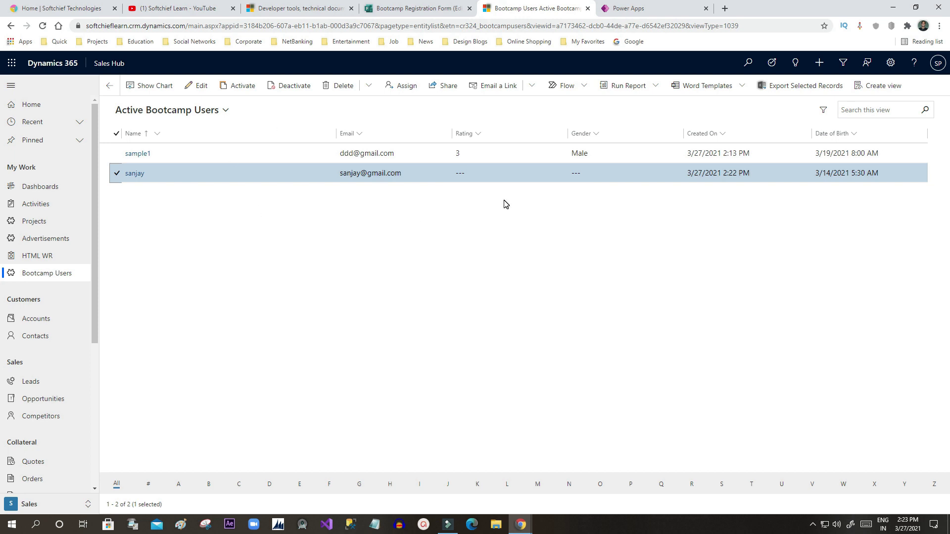
click(658, 5)
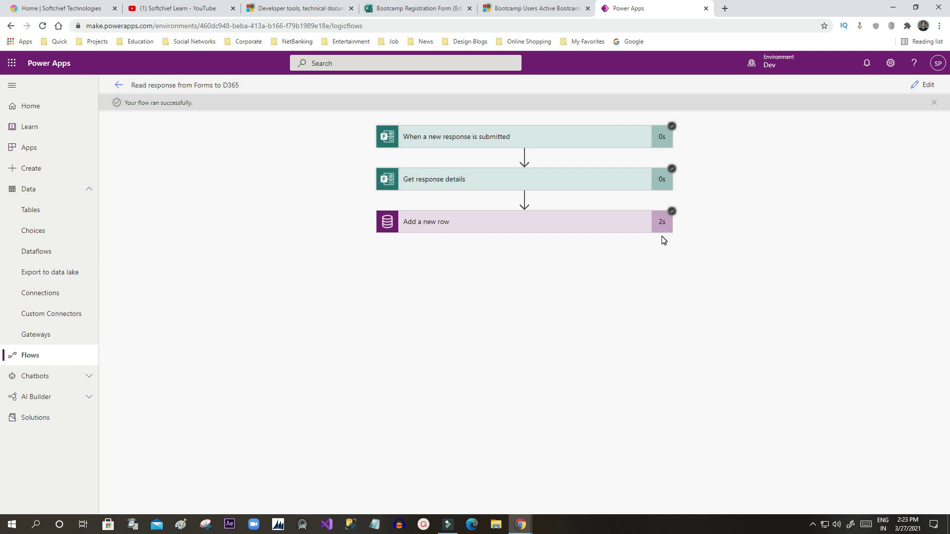
Step: Minimize the registration form window and return to the Bootcamp Users list
mouse_move(521, 523)
click(559, 479)
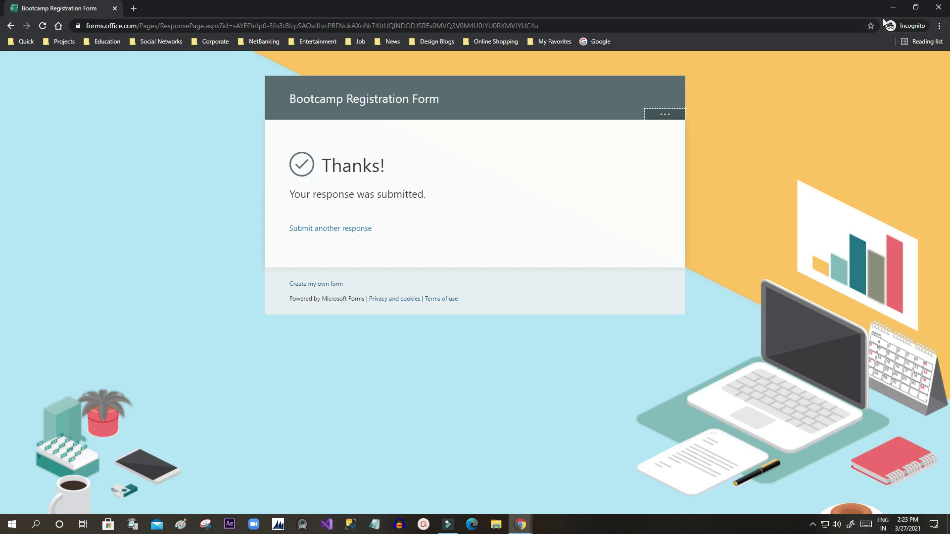
click(893, 7)
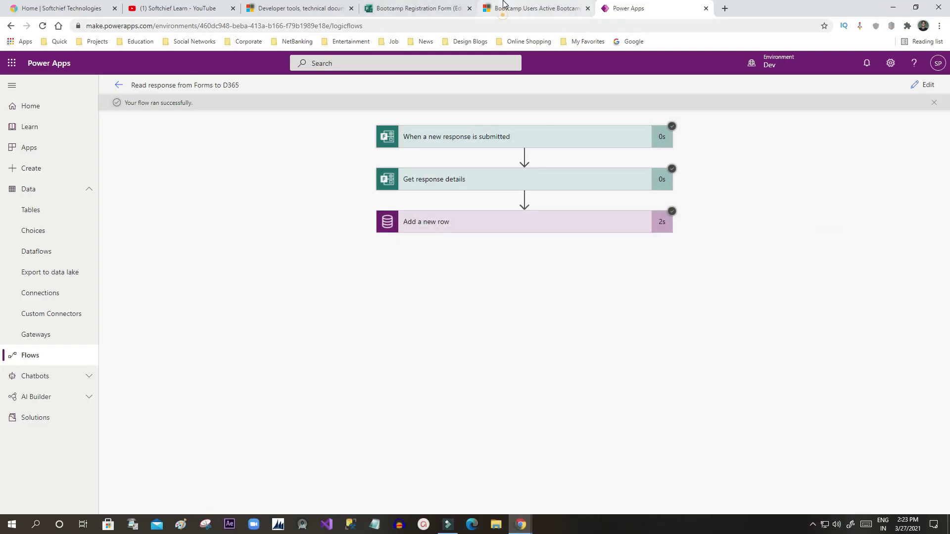
click(503, 5)
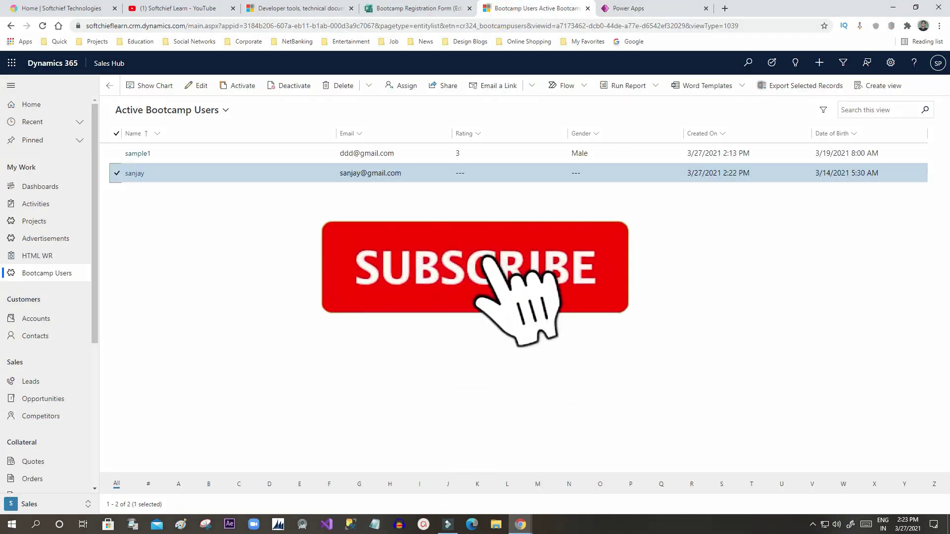